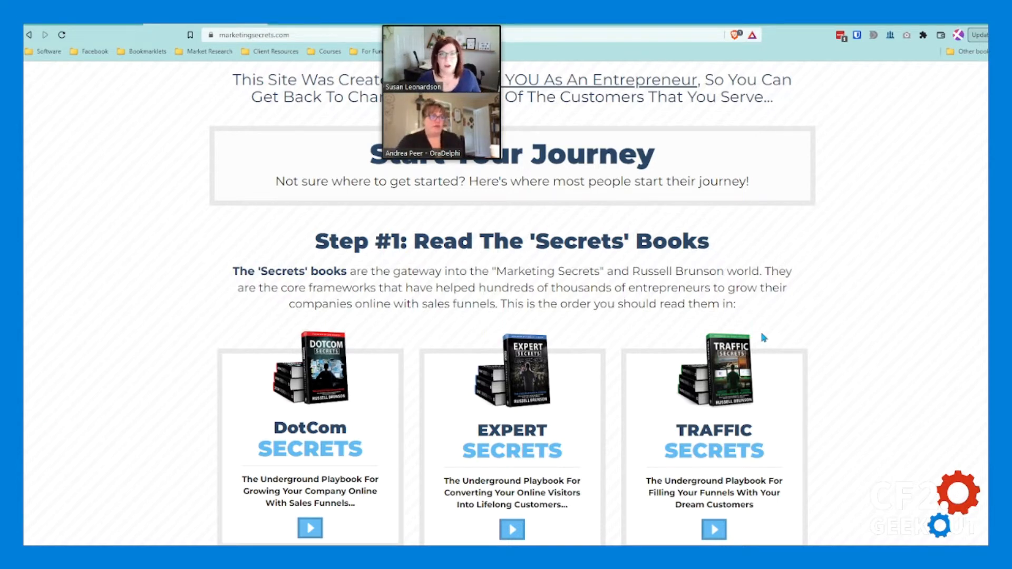
Step: Examine the "Start Your Journey" section of marketingsecrets.com, from the Step #1 books through the Step #3 community offers
{"action": "scroll", "coordinate": [783, 335], "scroll_direction": "up", "scroll_amount": 5}
{"action": "scroll", "coordinate": [791, 340], "scroll_direction": "down", "scroll_amount": 5}
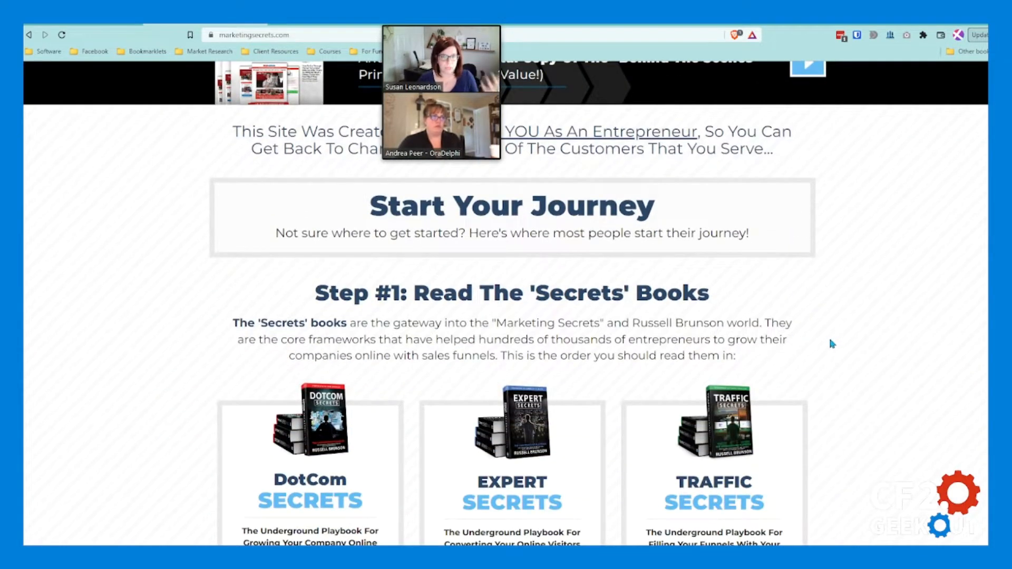
{"action": "scroll", "coordinate": [834, 343], "scroll_direction": "down", "scroll_amount": 1}
{"action": "scroll", "coordinate": [301, 225], "scroll_direction": "up", "scroll_amount": 1}
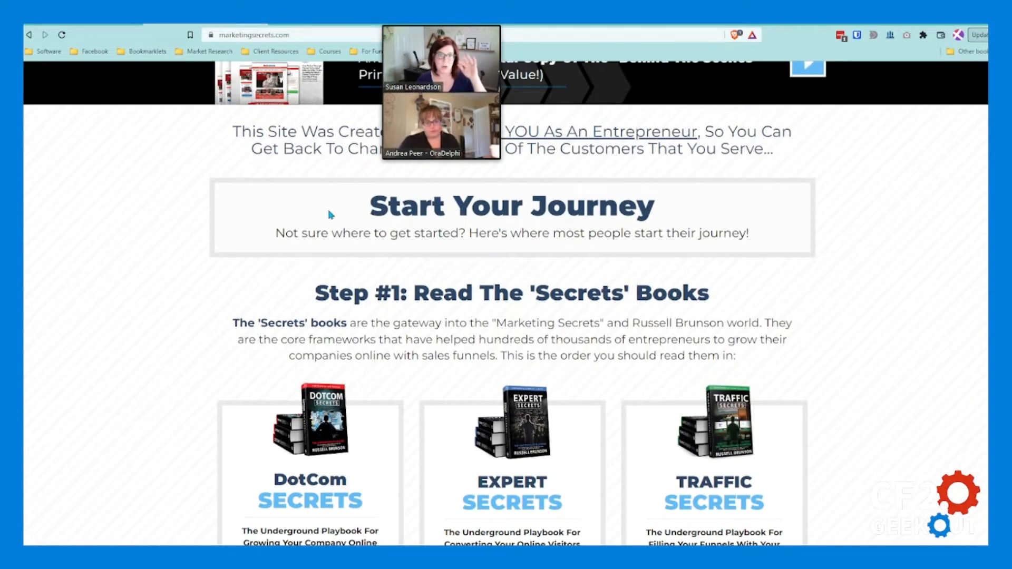
{"action": "left_click_drag", "start_coordinate": [284, 298], "coordinate": [473, 296]}
{"action": "left_click", "coordinate": [592, 292]}
{"action": "scroll", "coordinate": [593, 291], "scroll_direction": "down", "scroll_amount": 10}
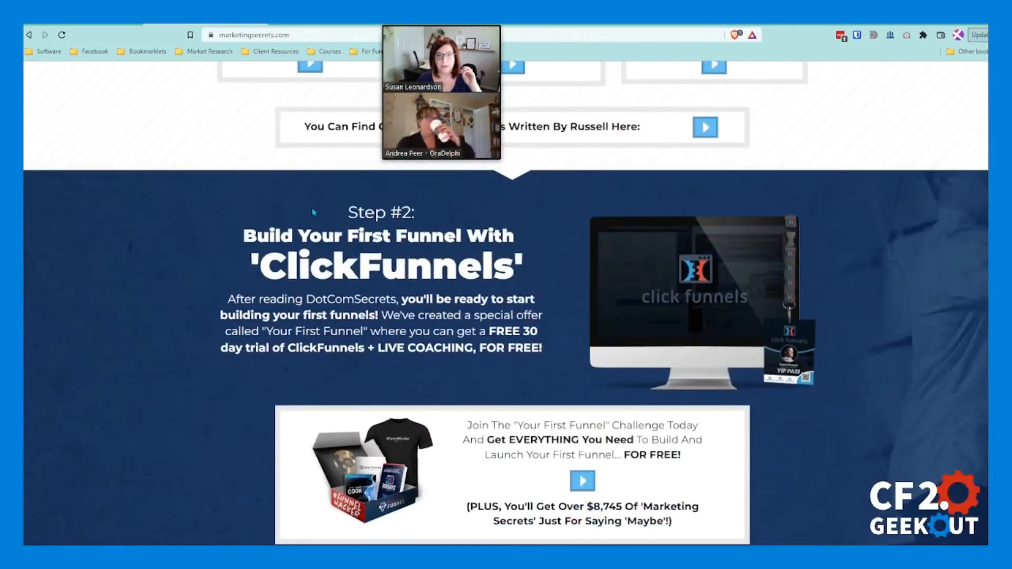
{"action": "left_click_drag", "start_coordinate": [412, 276], "coordinate": [490, 416]}
{"action": "scroll", "coordinate": [433, 290], "scroll_direction": "down", "scroll_amount": 6}
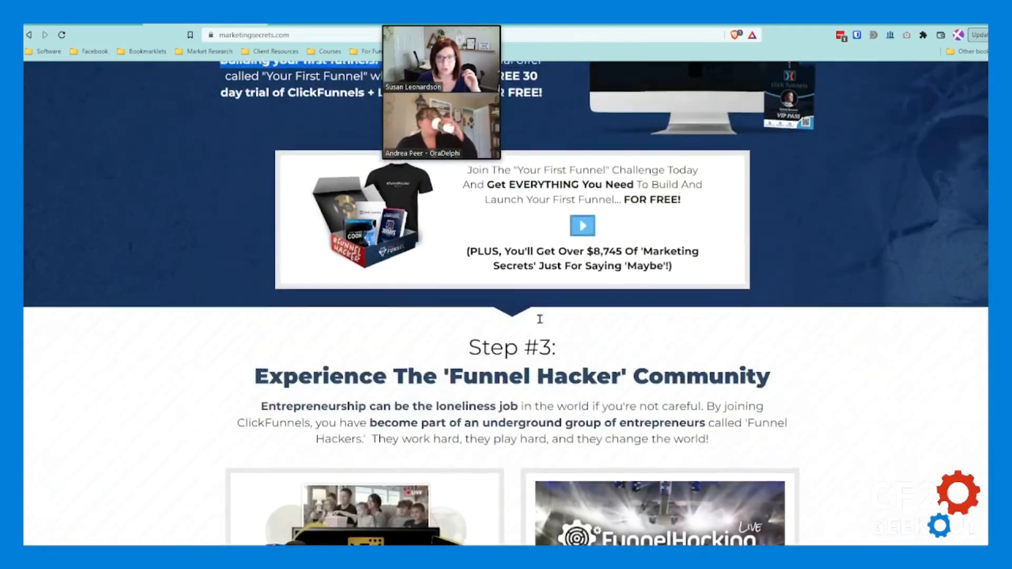
{"action": "left_click_drag", "start_coordinate": [434, 290], "coordinate": [596, 319]}
{"action": "scroll", "coordinate": [596, 319], "scroll_direction": "down", "scroll_amount": 8}
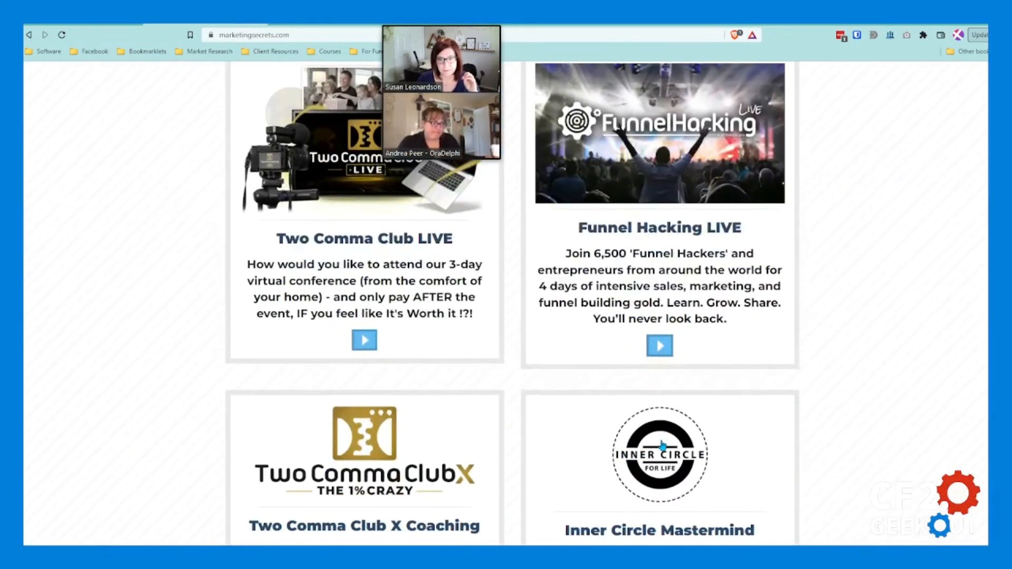
{"action": "scroll", "coordinate": [596, 319], "scroll_direction": "up", "scroll_amount": 8}
{"action": "scroll", "coordinate": [666, 430], "scroll_direction": "up", "scroll_amount": 12}
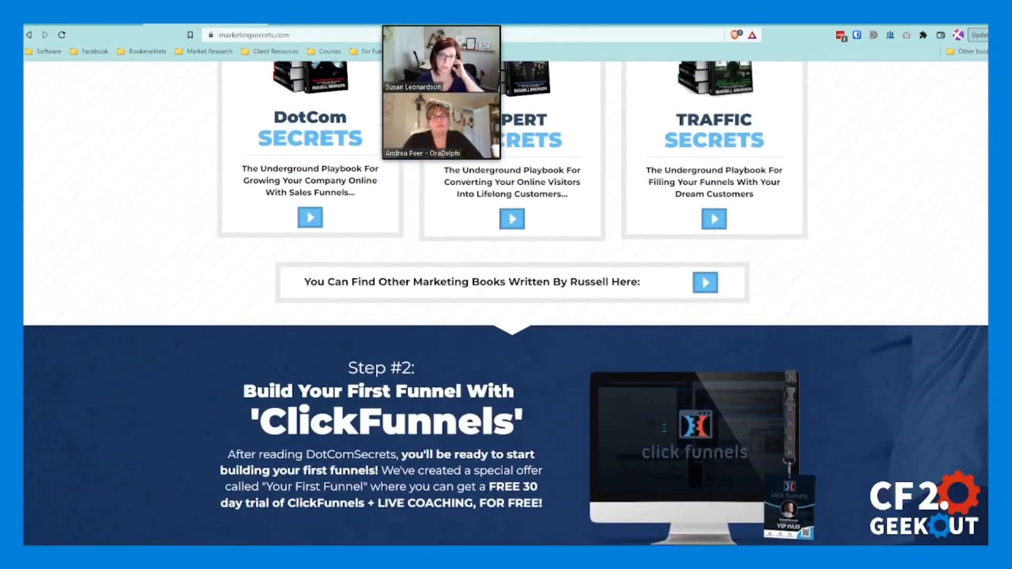
{"action": "scroll", "coordinate": [665, 431], "scroll_direction": "up", "scroll_amount": 3}
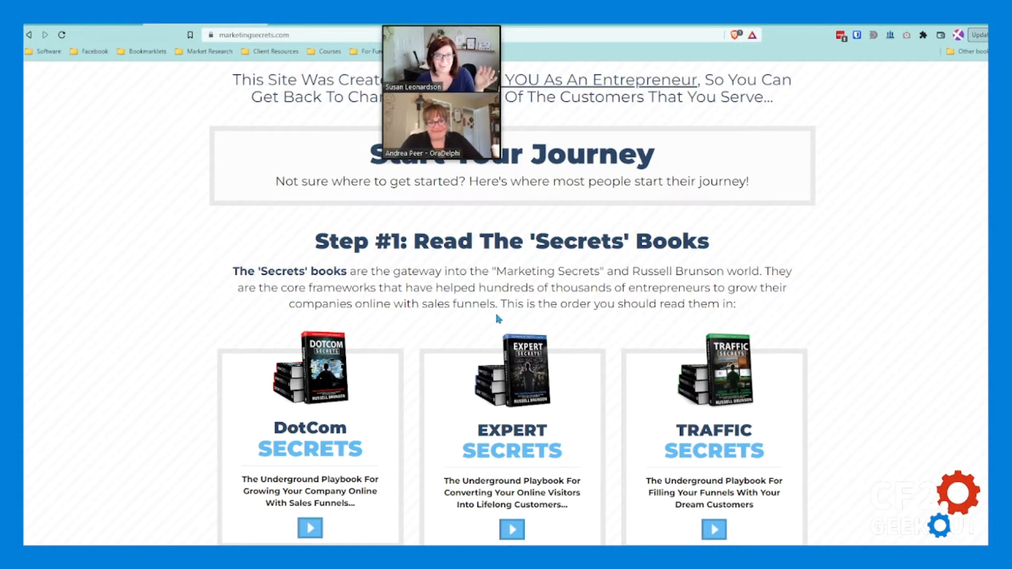
{"action": "scroll", "coordinate": [380, 324], "scroll_direction": "up", "scroll_amount": 1}
{"action": "scroll", "coordinate": [380, 324], "scroll_direction": "down", "scroll_amount": 1}
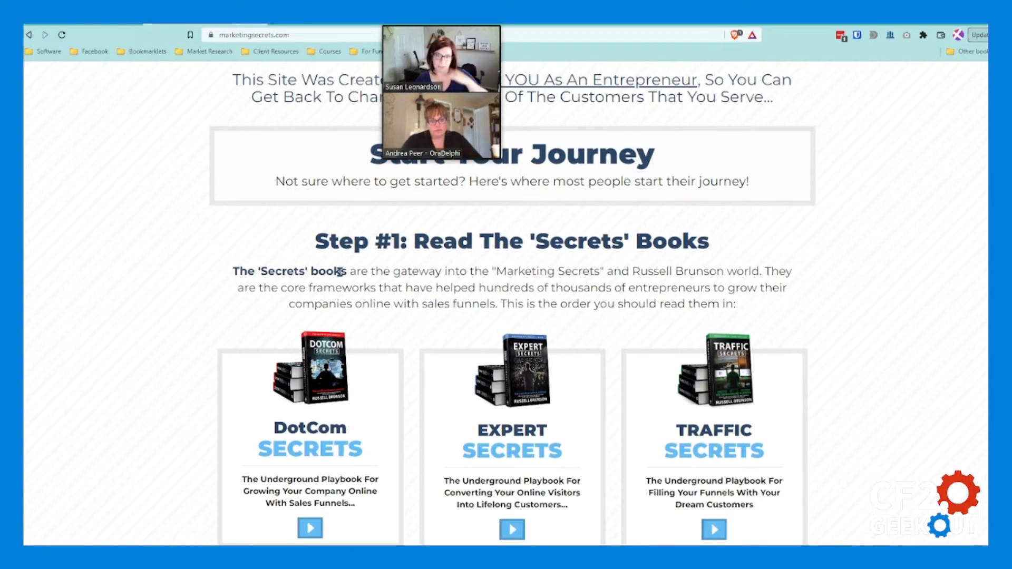
{"action": "scroll", "coordinate": [499, 342], "scroll_direction": "down", "scroll_amount": 15}
{"action": "scroll", "coordinate": [500, 343], "scroll_direction": "up", "scroll_amount": 15}
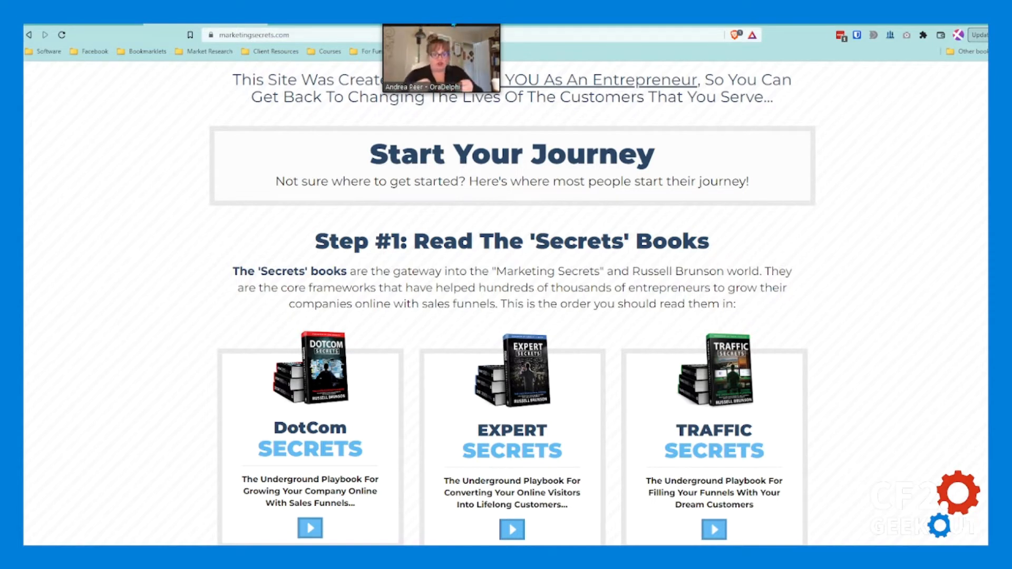
Step: Move the floating meeting video window away from the "Start Your Journey" heading and make it smaller
{"action": "left_click", "coordinate": [433, 24]}
{"action": "left_click_drag", "start_coordinate": [483, 26], "coordinate": [874, 75]}
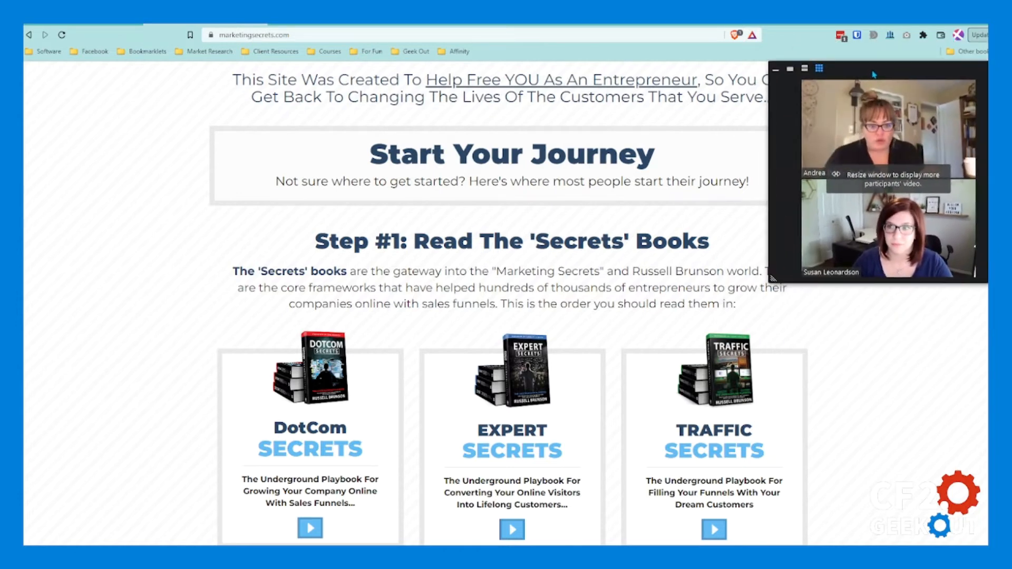
{"action": "left_click_drag", "start_coordinate": [772, 279], "coordinate": [818, 293]}
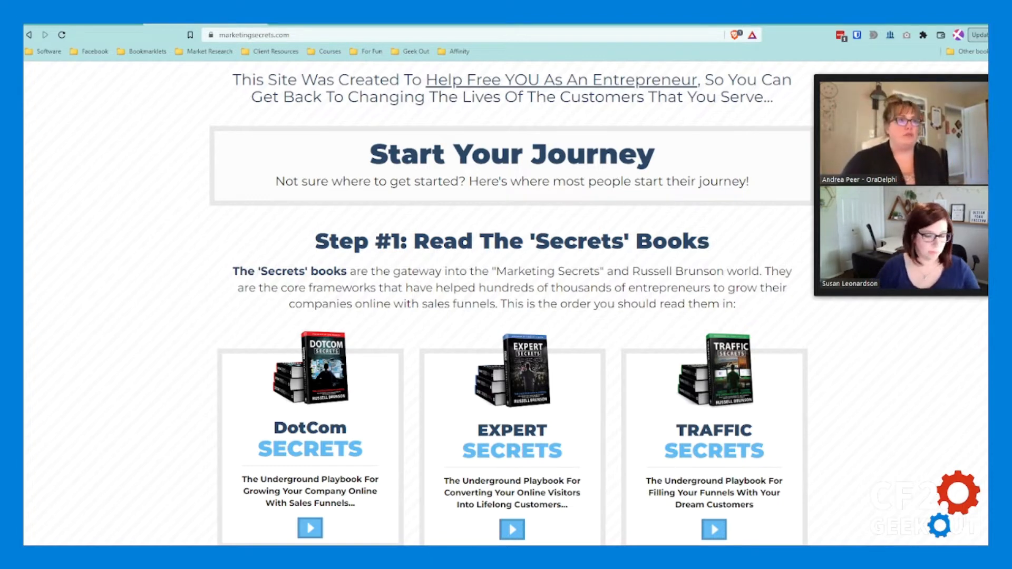
Step: Examine the layout of the Step #2 ClickFunnels section and its "Your First Funnel" challenge box, then clear the text selection
{"action": "scroll", "coordinate": [512, 342], "scroll_direction": "down", "scroll_amount": 7}
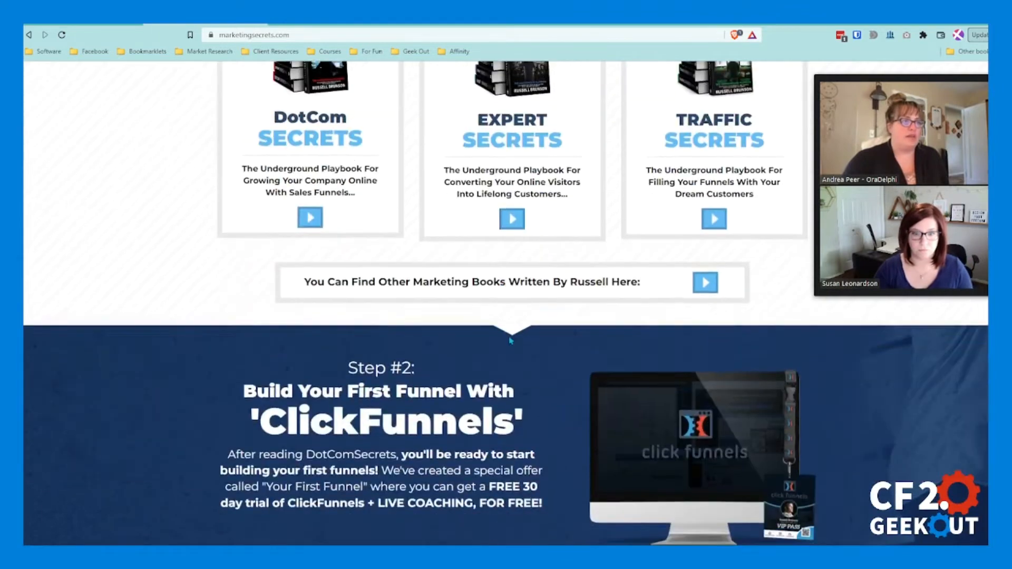
{"action": "scroll", "coordinate": [511, 342], "scroll_direction": "down", "scroll_amount": 2}
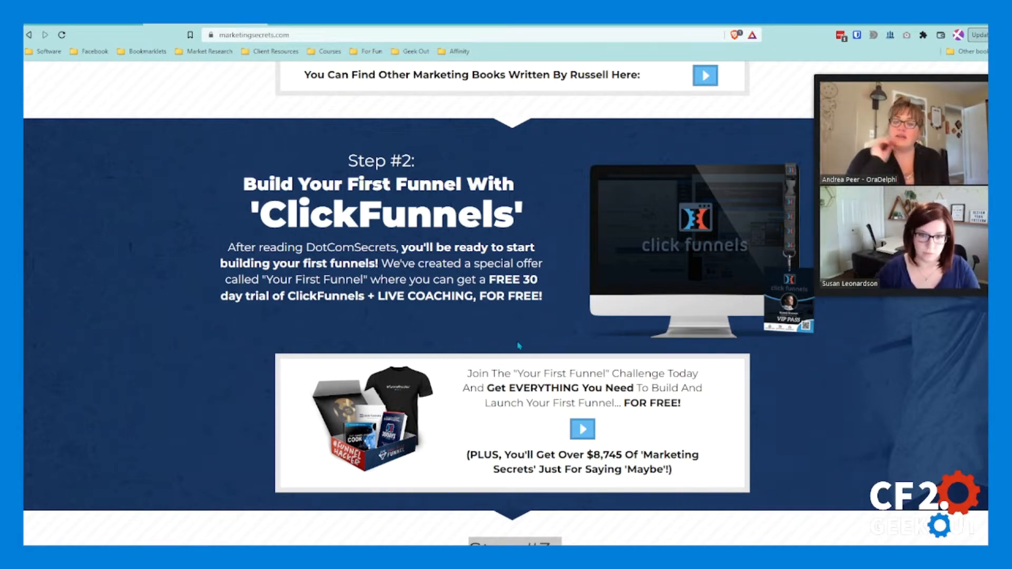
{"action": "scroll", "coordinate": [532, 311], "scroll_direction": "down", "scroll_amount": 1}
{"action": "scroll", "coordinate": [531, 245], "scroll_direction": "up", "scroll_amount": 2}
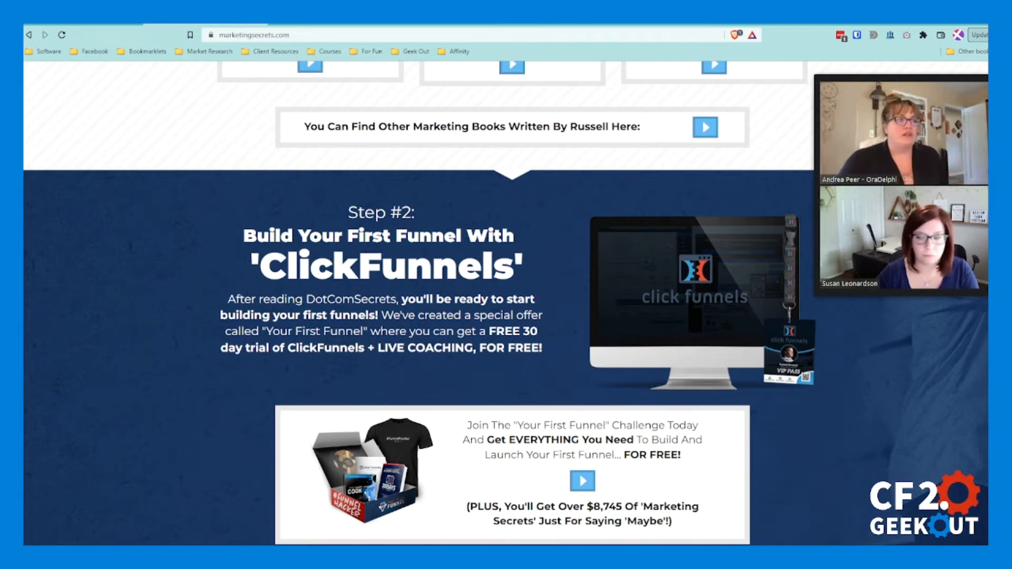
{"action": "scroll", "coordinate": [361, 372], "scroll_direction": "down", "scroll_amount": 5}
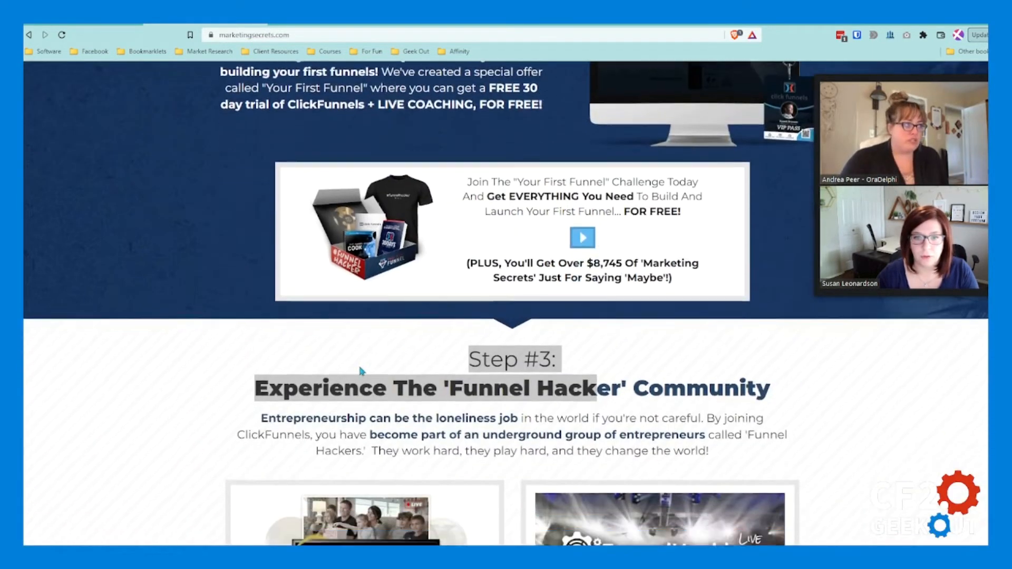
{"action": "left_click", "coordinate": [352, 333]}
Step: Examine the Step #3 "Funnel Hacker" community section, including the Two Comma Club, Funnel Hacking LIVE and Inner Circle boxes
{"action": "scroll", "coordinate": [872, 353], "scroll_direction": "down", "scroll_amount": 4}
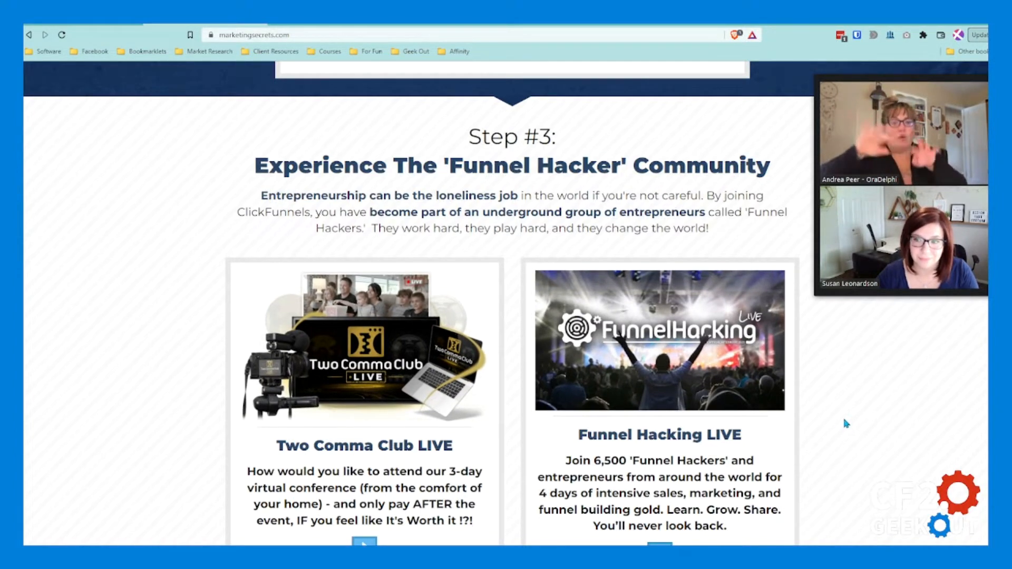
{"action": "scroll", "coordinate": [845, 421], "scroll_direction": "down", "scroll_amount": 3}
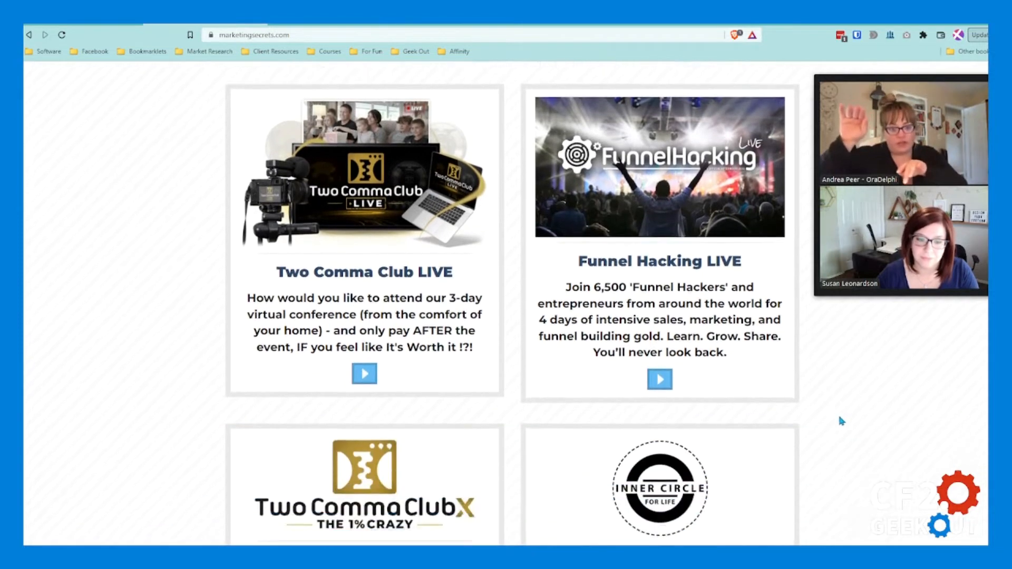
{"action": "scroll", "coordinate": [841, 422], "scroll_direction": "down", "scroll_amount": 2}
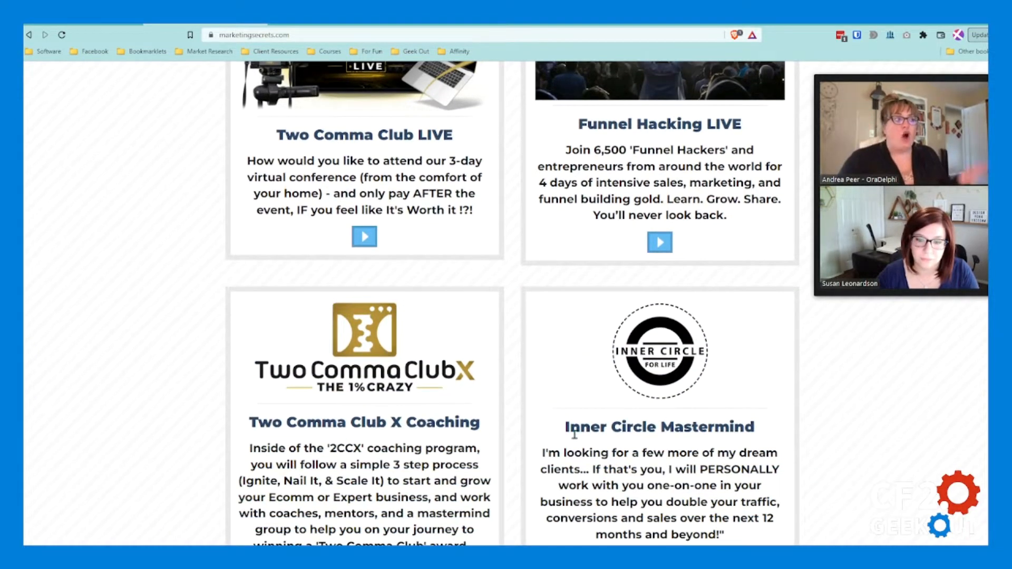
{"action": "scroll", "coordinate": [575, 433], "scroll_direction": "down", "scroll_amount": 1}
{"action": "scroll", "coordinate": [881, 401], "scroll_direction": "up", "scroll_amount": 2}
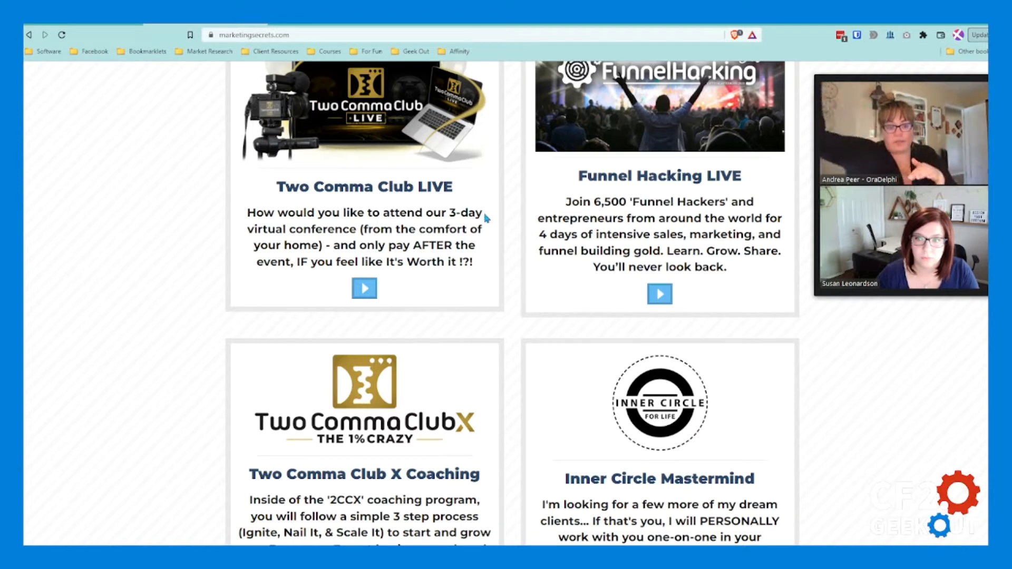
{"action": "scroll", "coordinate": [821, 341], "scroll_direction": "down", "scroll_amount": 3}
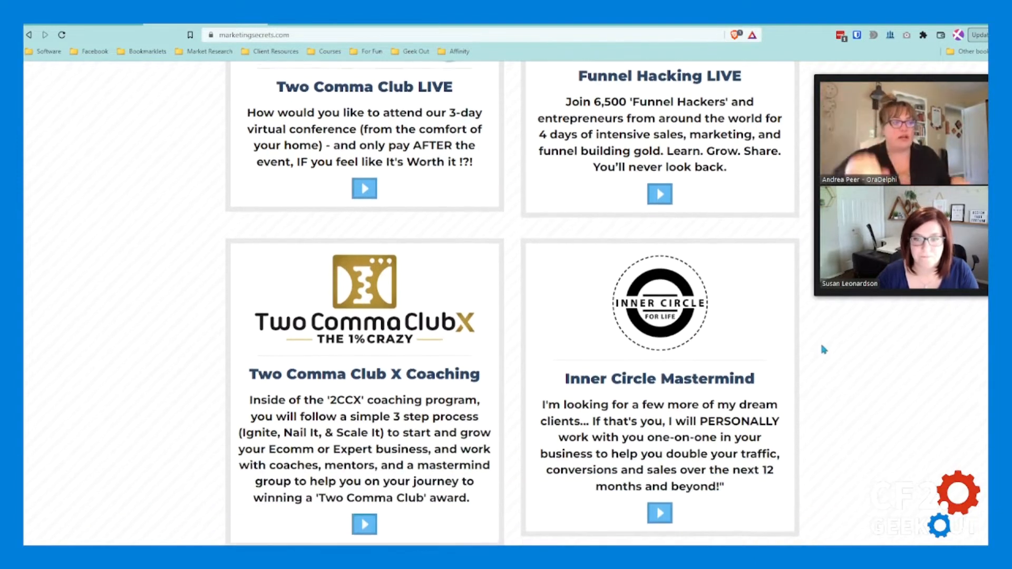
{"action": "scroll", "coordinate": [822, 340], "scroll_direction": "down", "scroll_amount": 5}
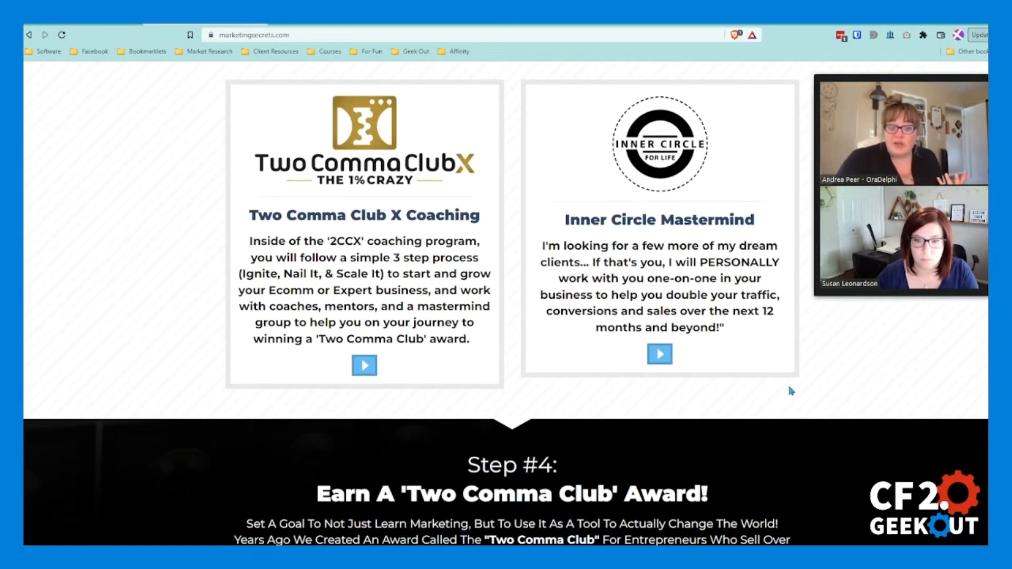
{"action": "scroll", "coordinate": [790, 386], "scroll_direction": "up", "scroll_amount": 4}
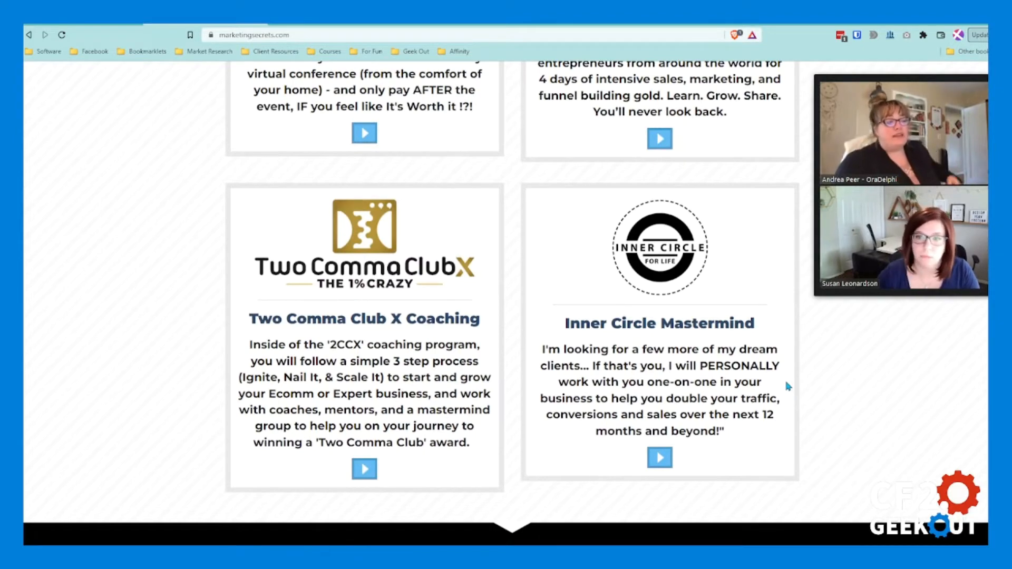
Step: Examine the Step #4 "Two Comma Club" award section and review the preceding sections back to Step #1
{"action": "scroll", "coordinate": [790, 388], "scroll_direction": "down", "scroll_amount": 10}
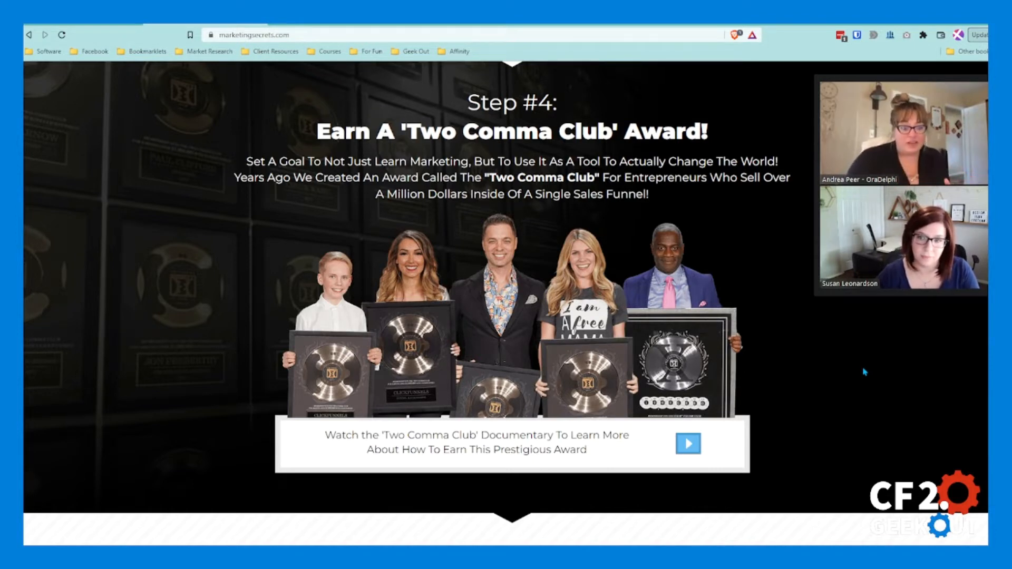
{"action": "scroll", "coordinate": [851, 382], "scroll_direction": "down", "scroll_amount": 1}
{"action": "scroll", "coordinate": [707, 390], "scroll_direction": "up", "scroll_amount": 5}
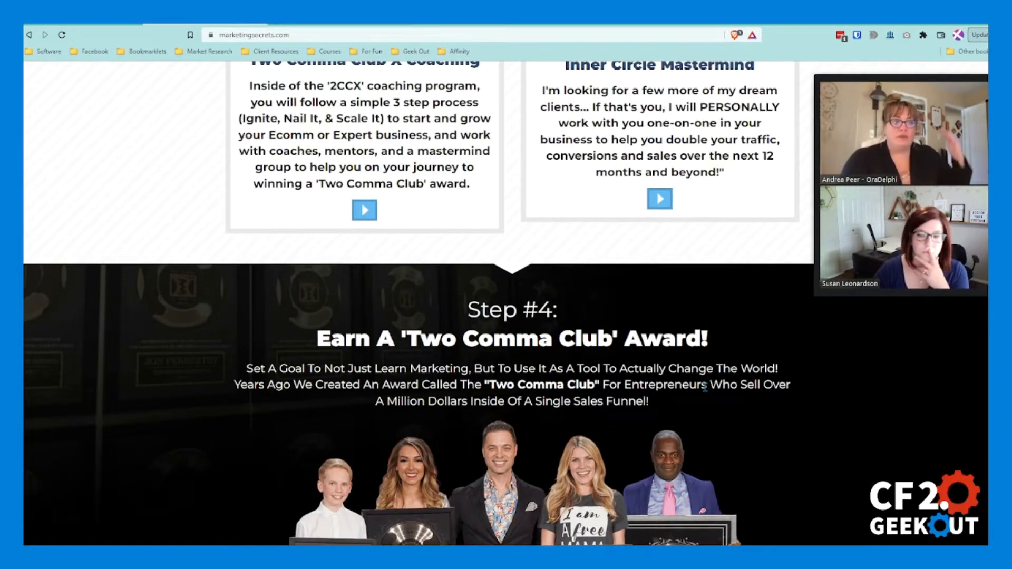
{"action": "scroll", "coordinate": [705, 386], "scroll_direction": "up", "scroll_amount": 10}
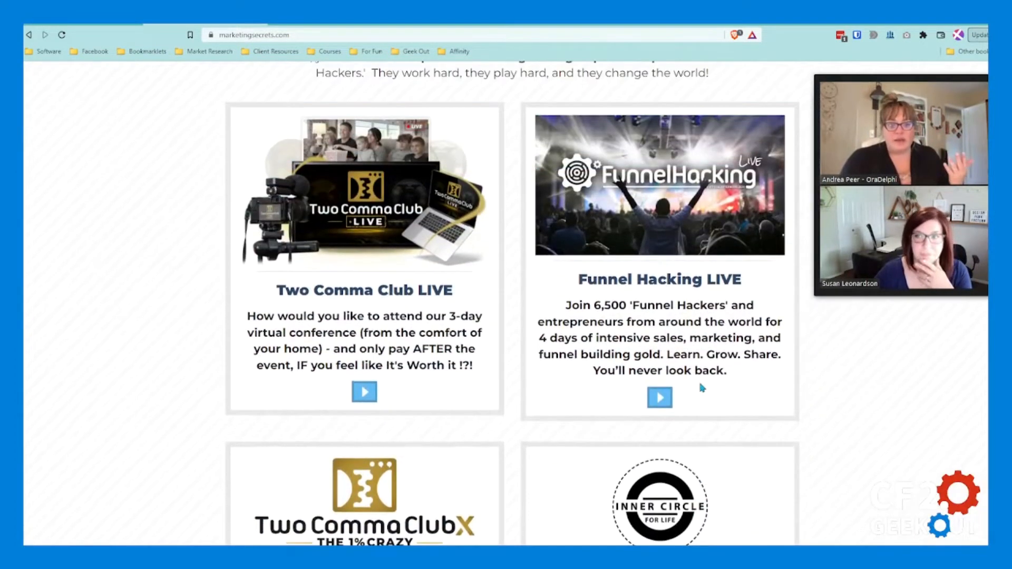
{"action": "scroll", "coordinate": [702, 387], "scroll_direction": "up", "scroll_amount": 7}
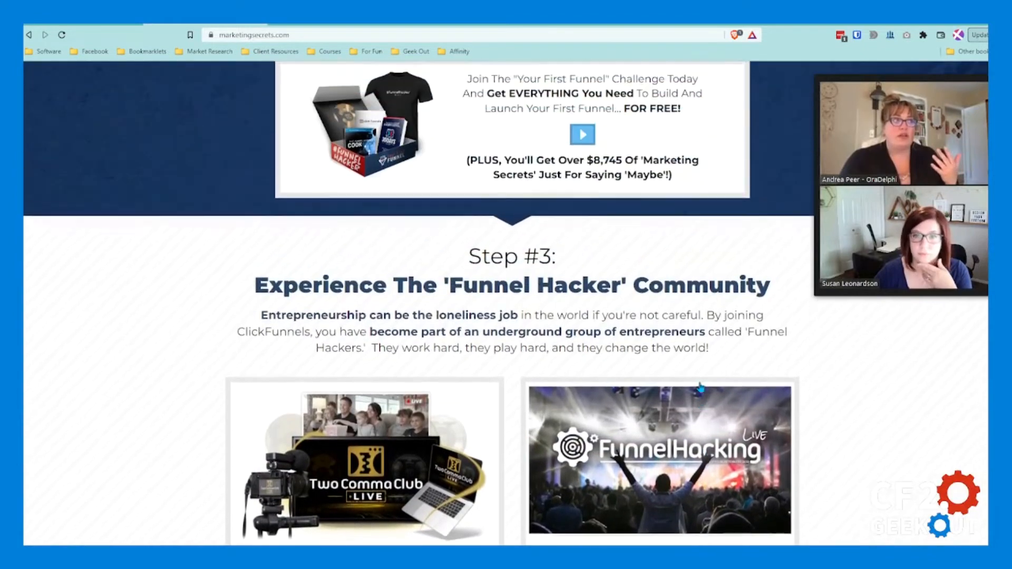
{"action": "scroll", "coordinate": [707, 386], "scroll_direction": "up", "scroll_amount": 4}
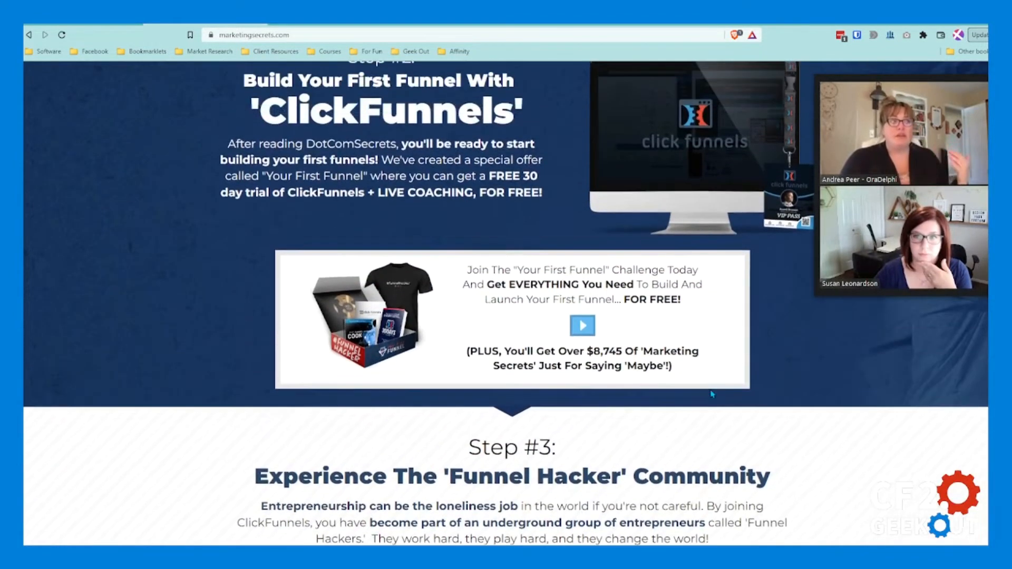
{"action": "scroll", "coordinate": [724, 393], "scroll_direction": "up", "scroll_amount": 2}
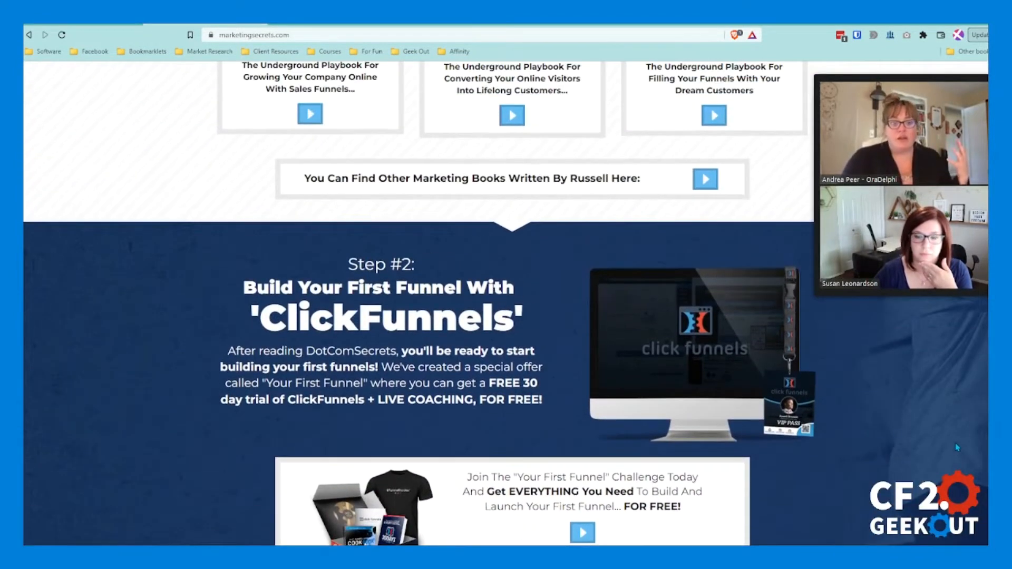
{"action": "scroll", "coordinate": [958, 447], "scroll_direction": "up", "scroll_amount": 8}
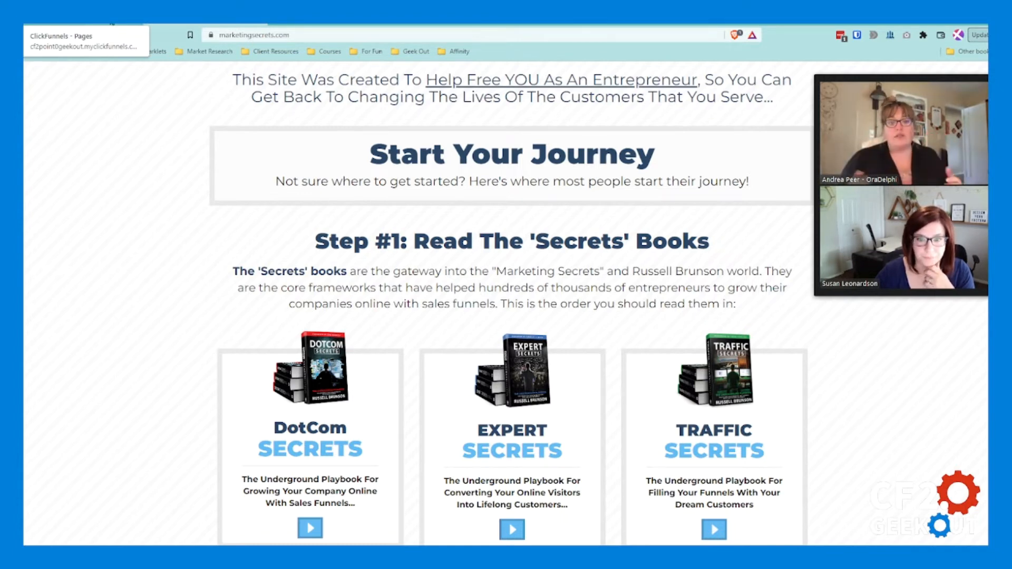
Step: Switch to the ClickFunnels page editor and review the CFGO page's header, image placeholders and call-to-action rows
{"action": "left_click", "coordinate": [112, 23]}
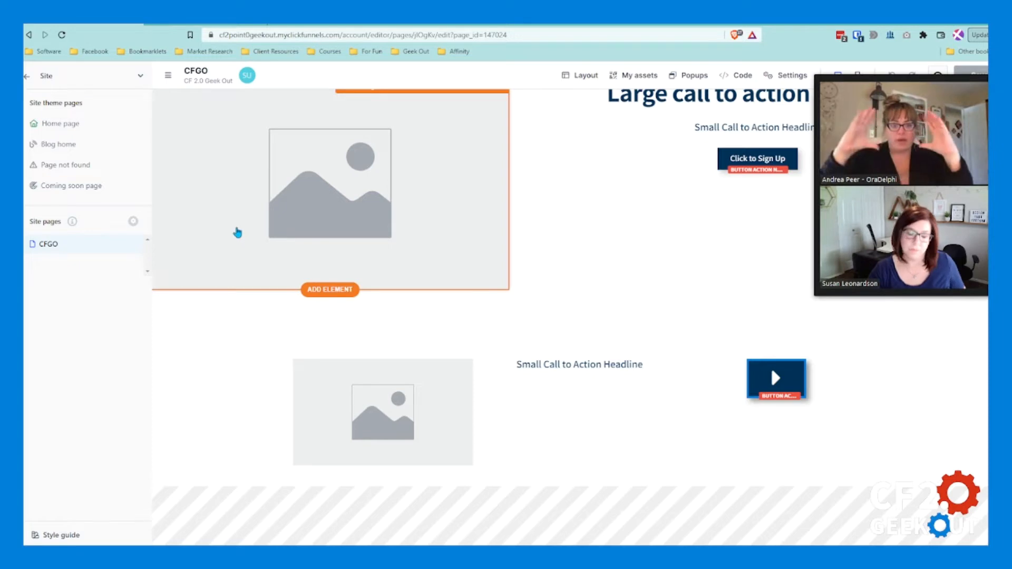
{"action": "scroll", "coordinate": [255, 240], "scroll_direction": "up", "scroll_amount": 1}
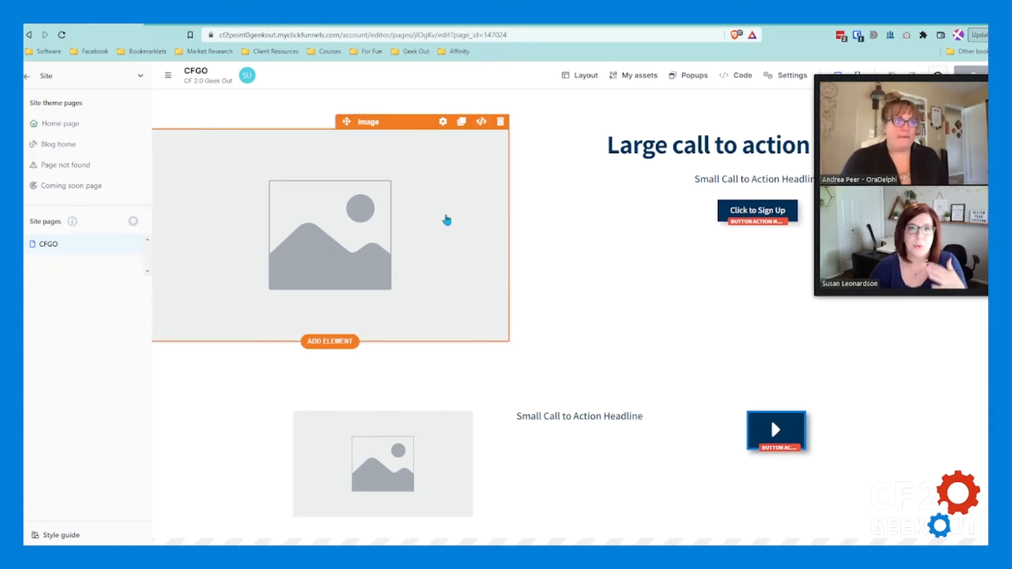
{"action": "scroll", "coordinate": [519, 271], "scroll_direction": "down", "scroll_amount": 1}
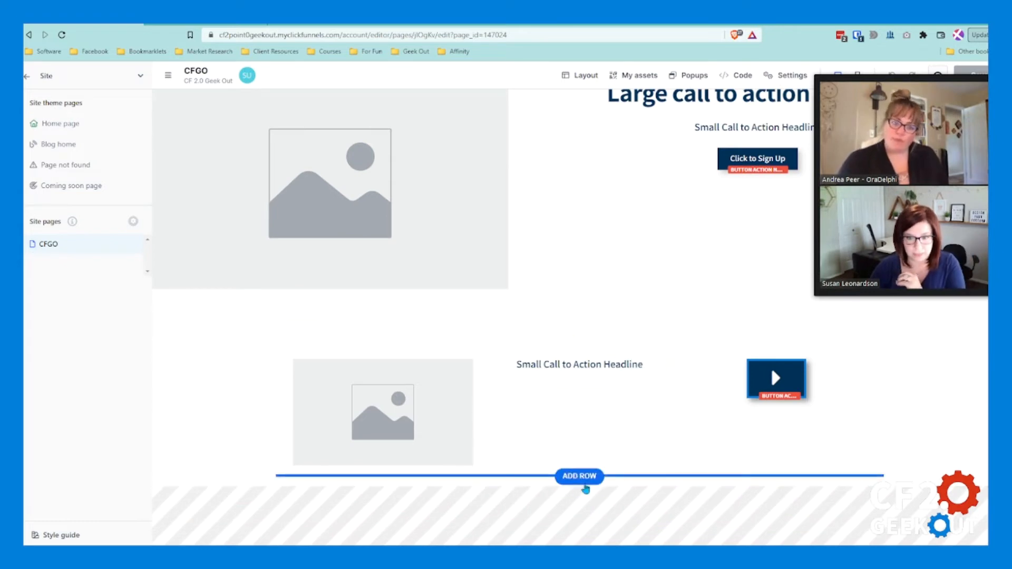
{"action": "scroll", "coordinate": [554, 266], "scroll_direction": "up", "scroll_amount": 3}
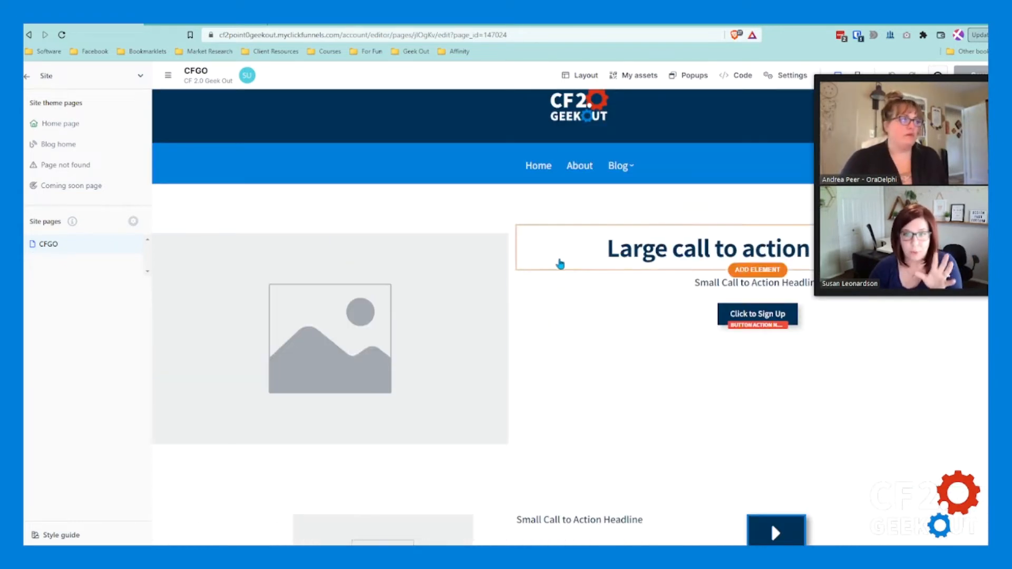
{"action": "scroll", "coordinate": [460, 276], "scroll_direction": "down", "scroll_amount": 1}
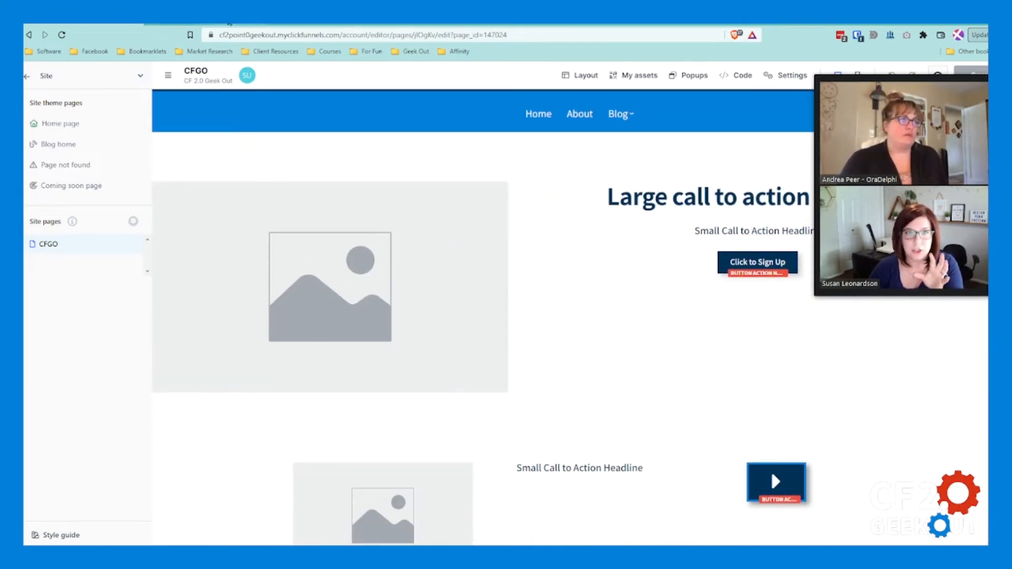
Step: Switch back to marketingsecrets.com and view the email newsletter sign-up area above "Start Your Journey"
{"action": "left_click", "coordinate": [239, 24]}
{"action": "scroll", "coordinate": [558, 300], "scroll_direction": "up", "scroll_amount": 10}
{"action": "scroll", "coordinate": [591, 346], "scroll_direction": "down", "scroll_amount": 4}
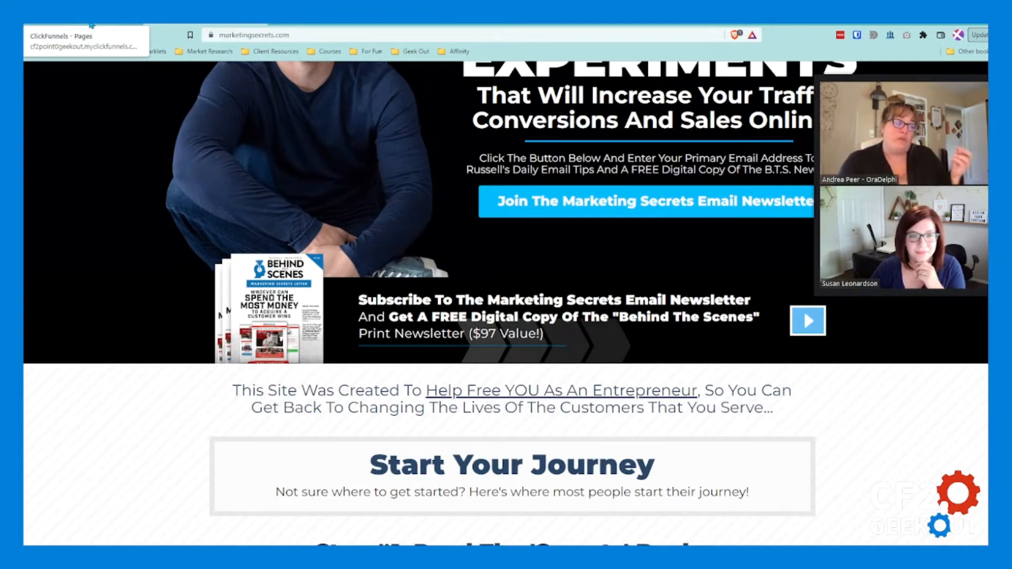
Step: Switch to the ClickFunnels page editor and add a blank full-page section with a one-column row and a headline at the CFGO page's end
{"action": "left_click", "coordinate": [92, 25]}
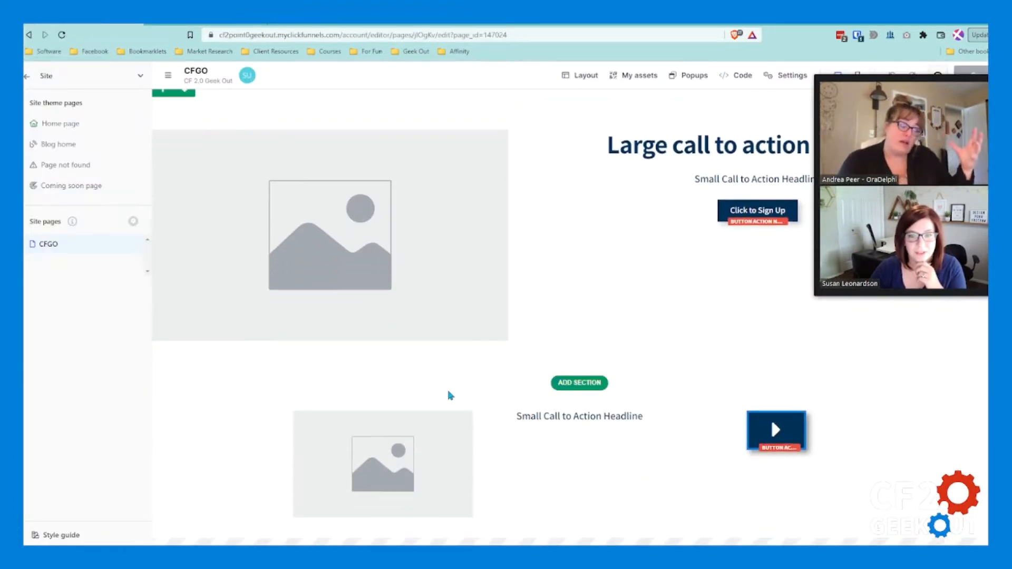
{"action": "scroll", "coordinate": [601, 443], "scroll_direction": "down", "scroll_amount": 1}
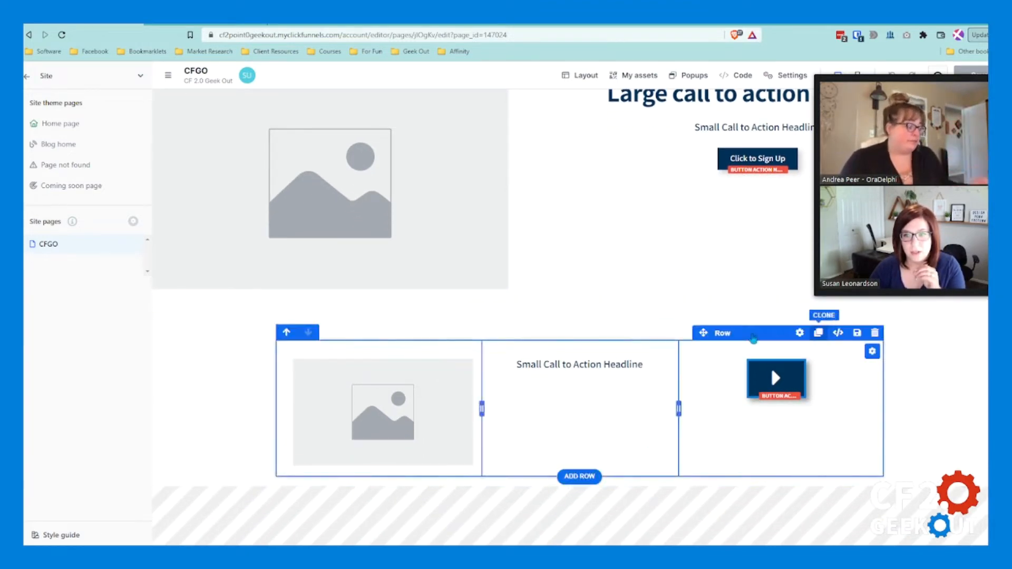
{"action": "left_click", "coordinate": [581, 485]}
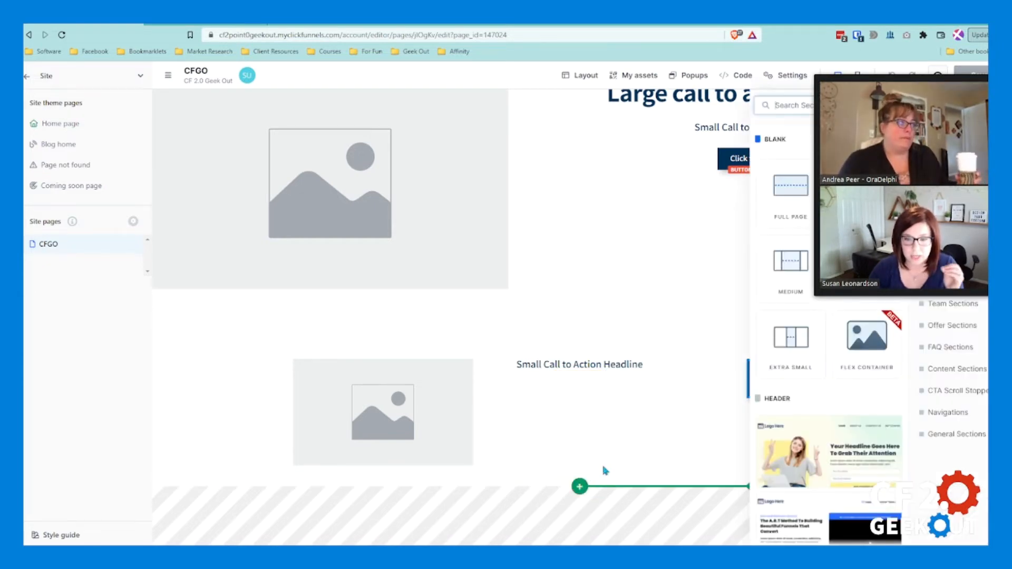
{"action": "left_click_drag", "start_coordinate": [916, 191], "coordinate": [35, 407]}
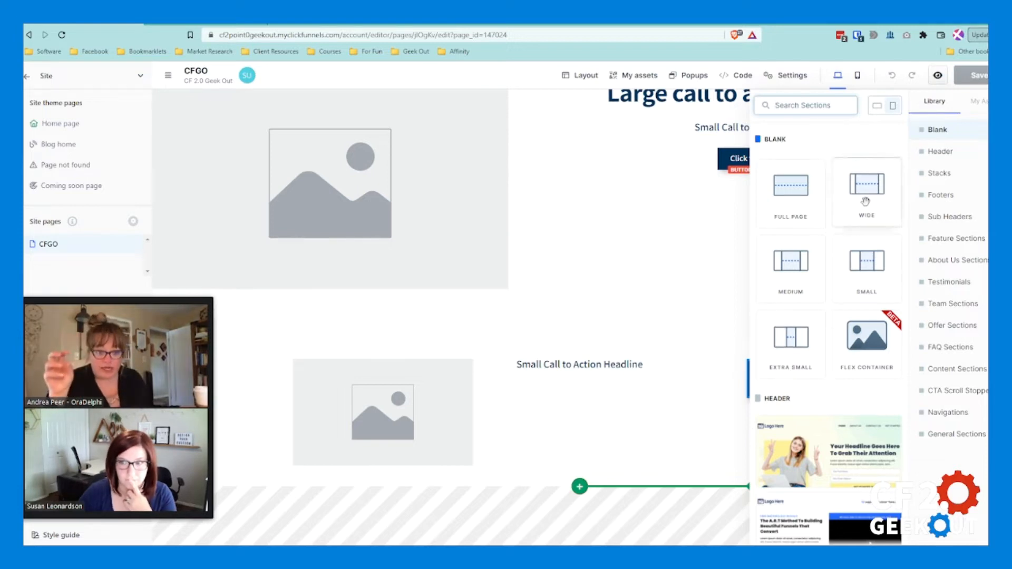
{"action": "left_click", "coordinate": [797, 193]}
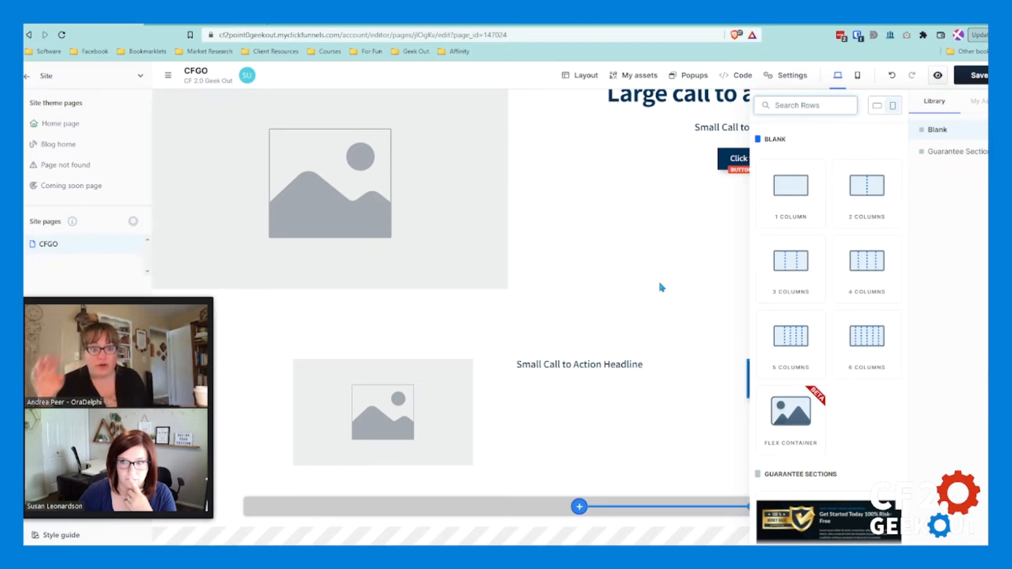
{"action": "left_click", "coordinate": [790, 186]}
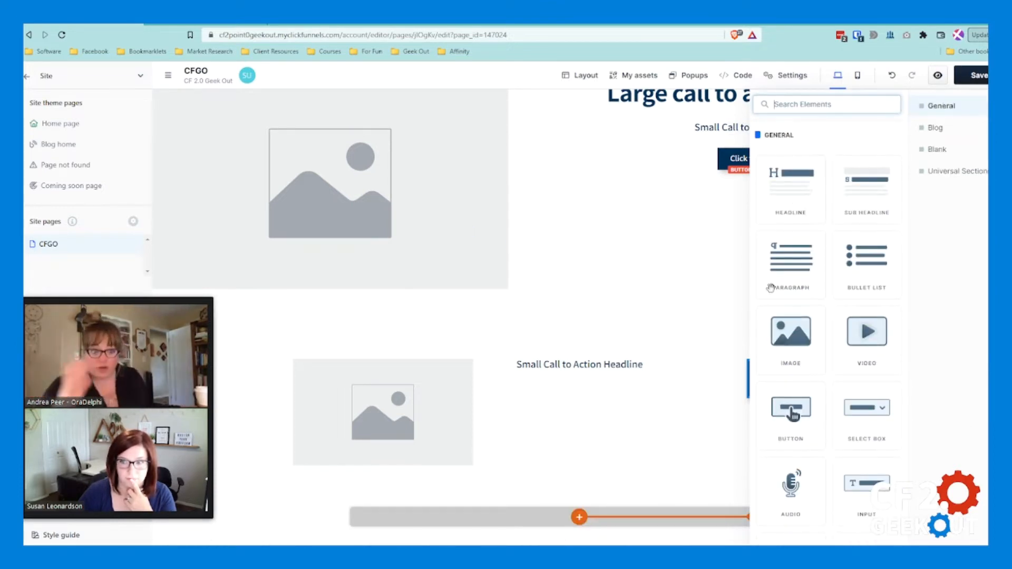
{"action": "left_click", "coordinate": [798, 196]}
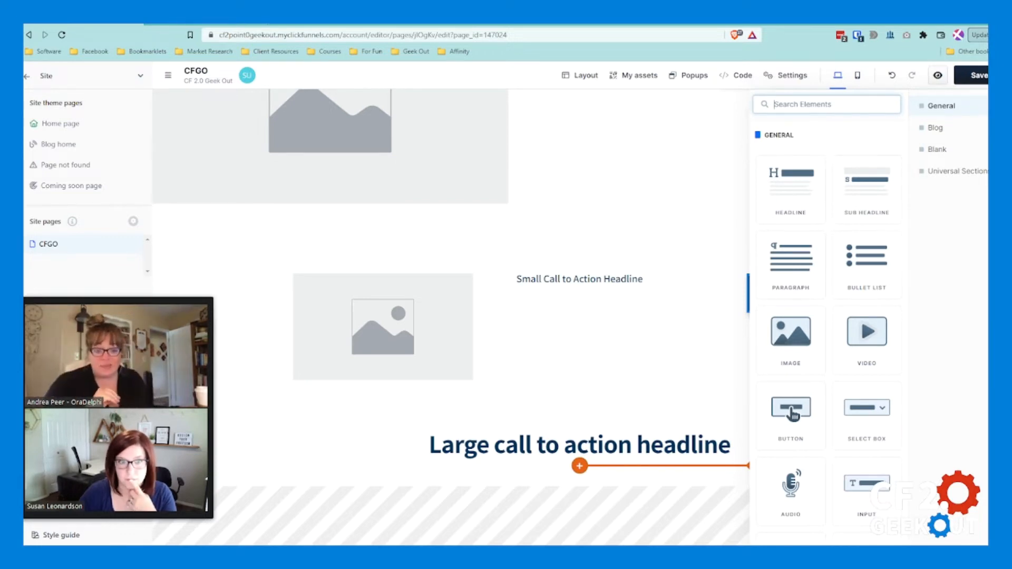
Step: Compare the newsletter hero, "Start Your Journey" and Step #1 areas on marketingsecrets.com, and return to the ClickFunnels page editor
{"action": "left_click", "coordinate": [190, 24]}
{"action": "scroll", "coordinate": [610, 266], "scroll_direction": "up", "scroll_amount": 2}
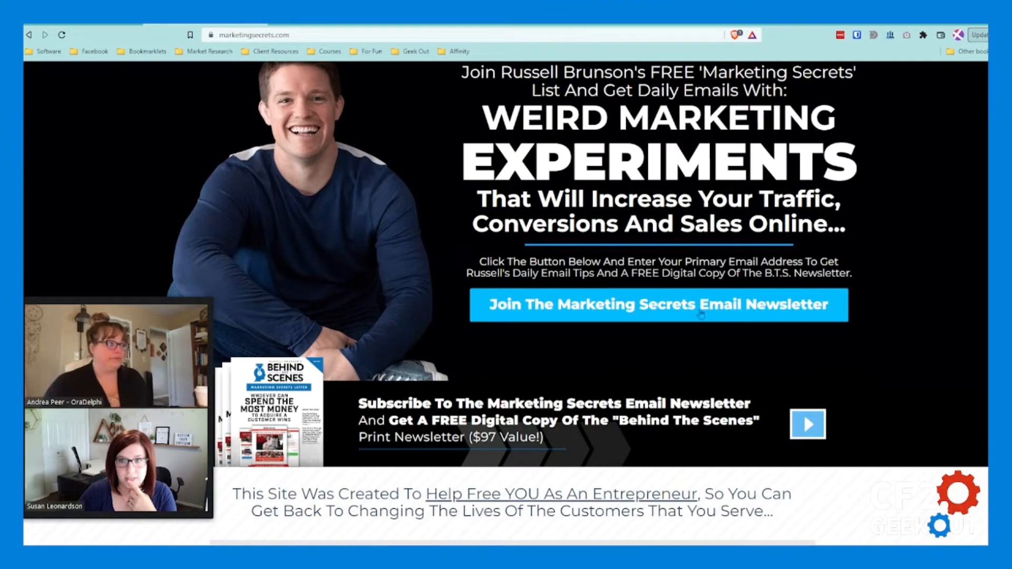
{"action": "scroll", "coordinate": [637, 395], "scroll_direction": "down", "scroll_amount": 1}
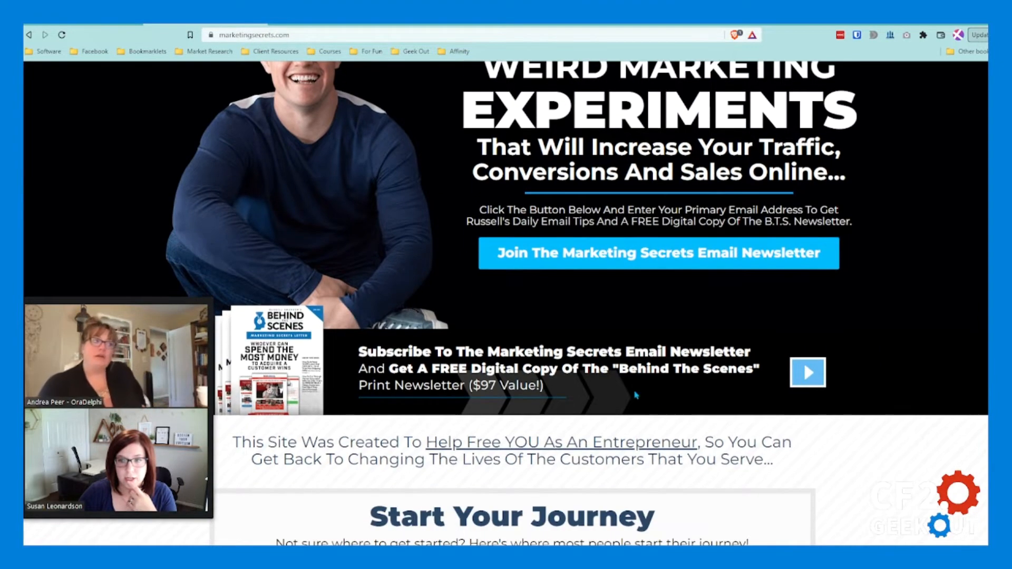
{"action": "scroll", "coordinate": [510, 383], "scroll_direction": "down", "scroll_amount": 4}
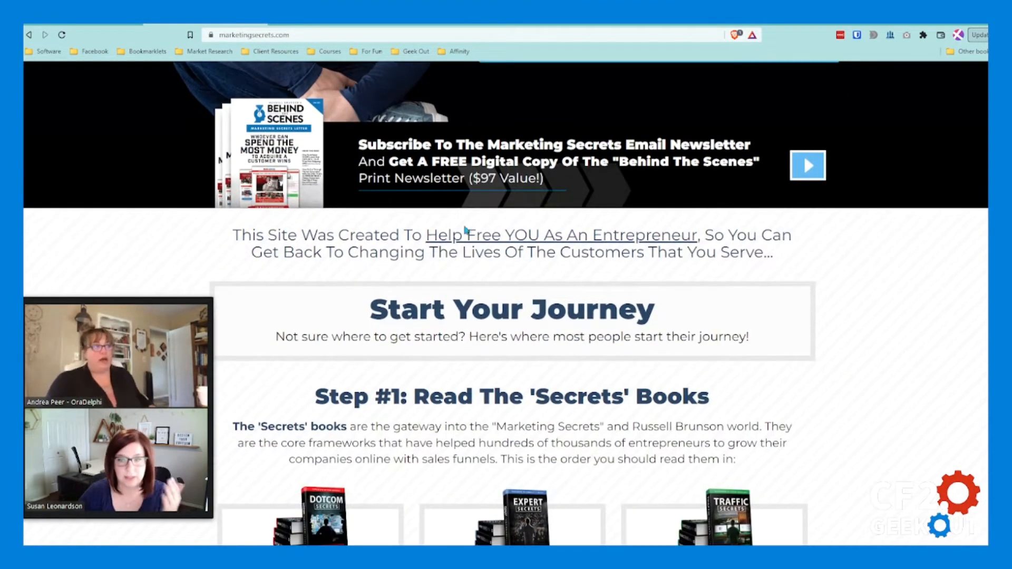
{"action": "scroll", "coordinate": [526, 294], "scroll_direction": "down", "scroll_amount": 3}
{"action": "scroll", "coordinate": [452, 290], "scroll_direction": "up", "scroll_amount": 4}
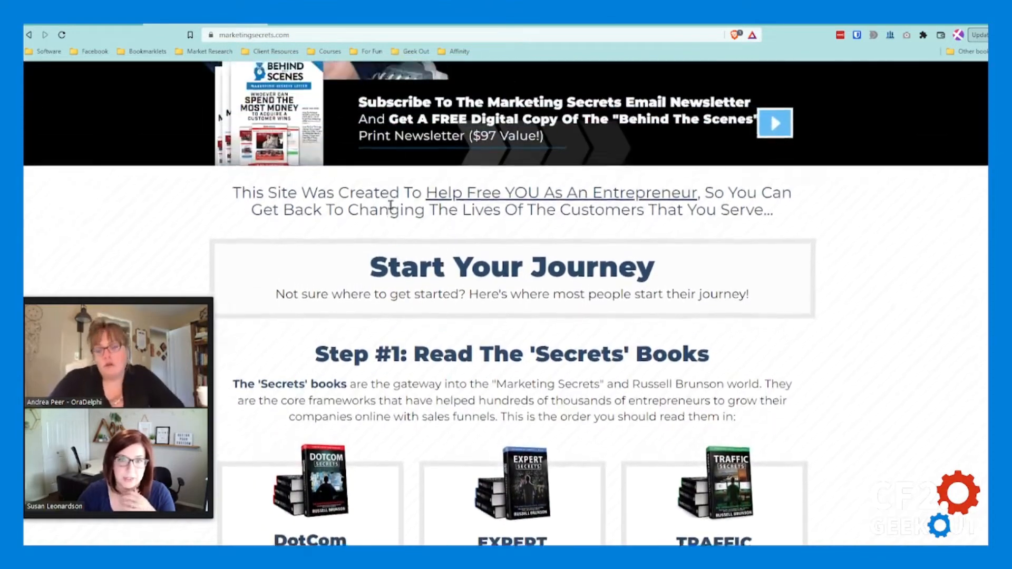
{"action": "scroll", "coordinate": [610, 163], "scroll_direction": "up", "scroll_amount": 3}
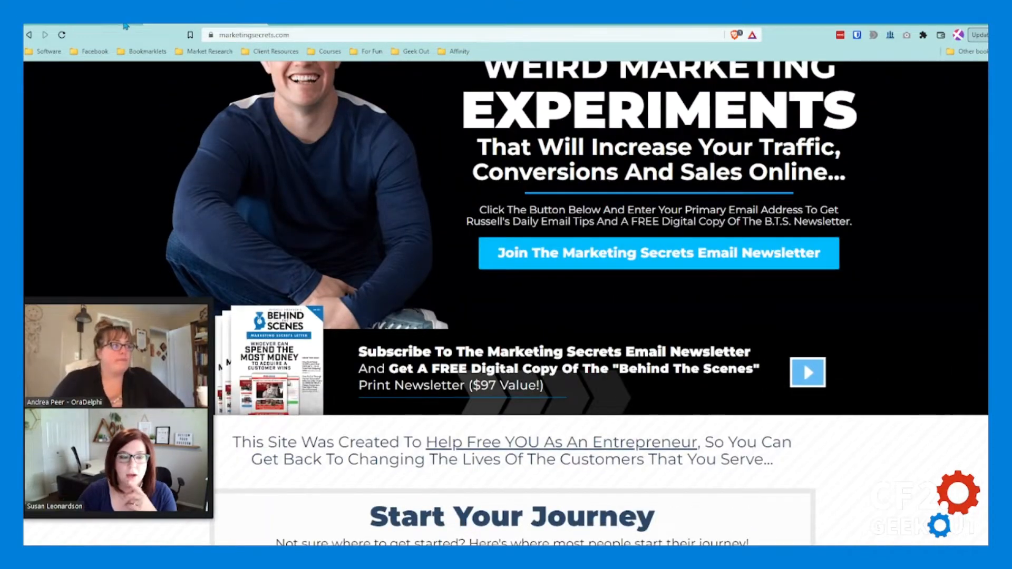
{"action": "left_click", "coordinate": [124, 25]}
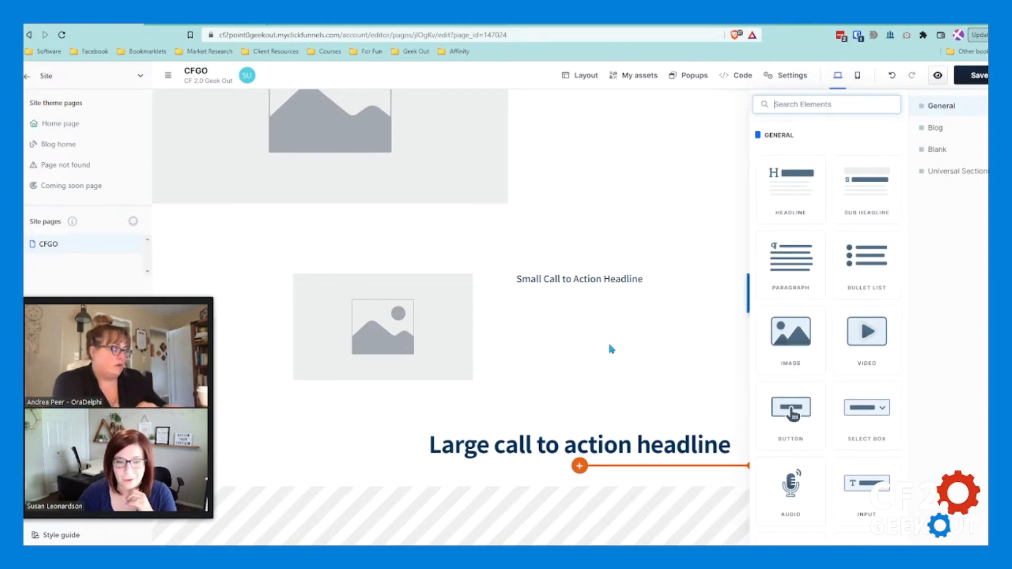
Step: Try adding another full-page section with a one-column row and a headline below the large call-to-action headline
{"action": "left_click", "coordinate": [631, 386]}
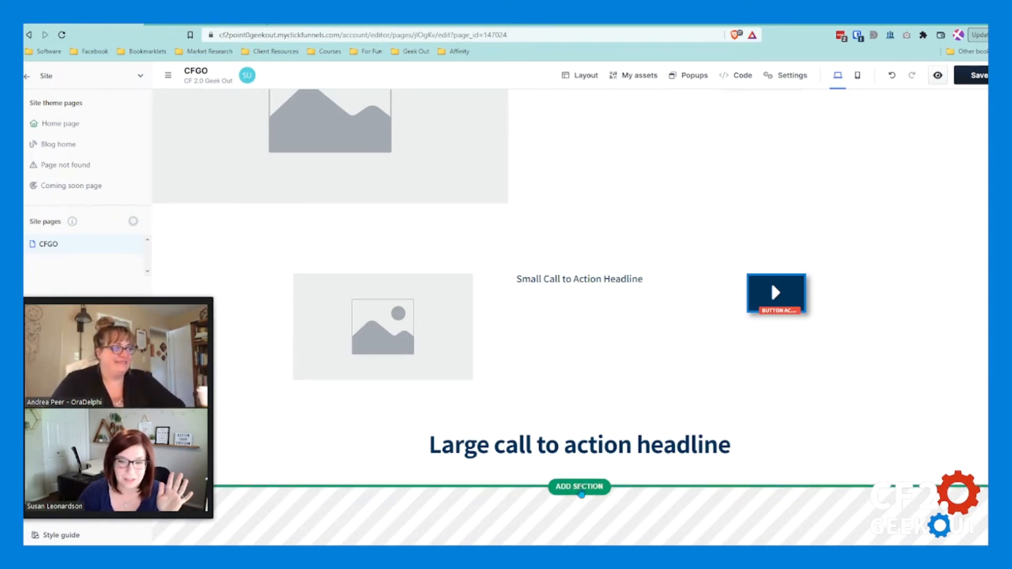
{"action": "left_click", "coordinate": [580, 487]}
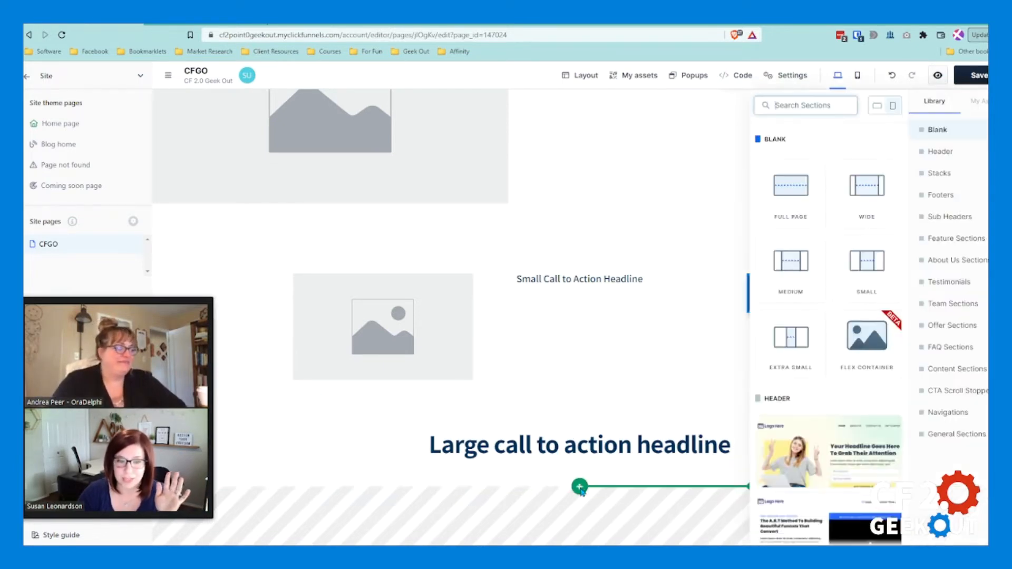
{"action": "left_click", "coordinate": [800, 194]}
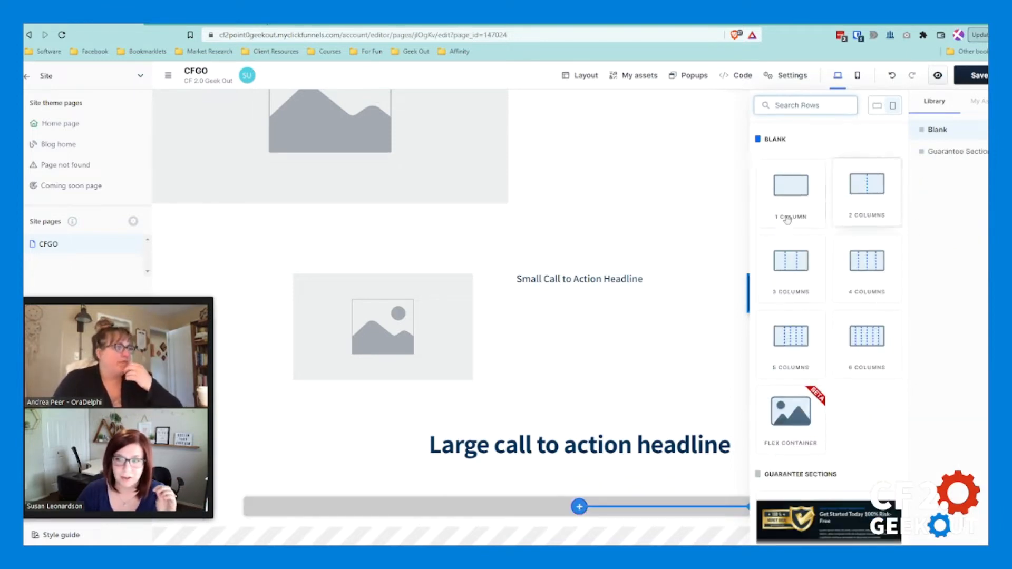
{"action": "left_click", "coordinate": [793, 189]}
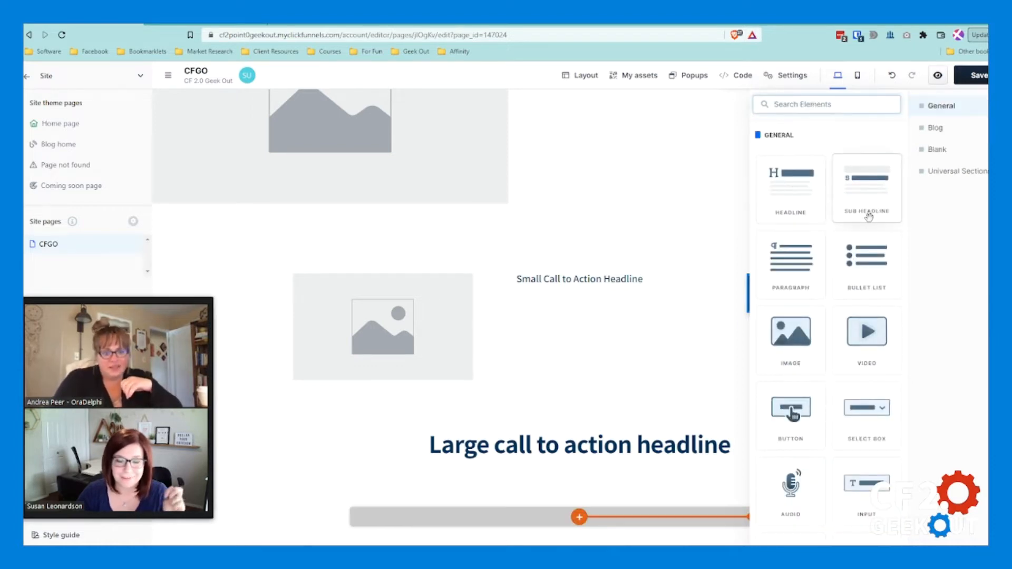
{"action": "left_click", "coordinate": [792, 188]}
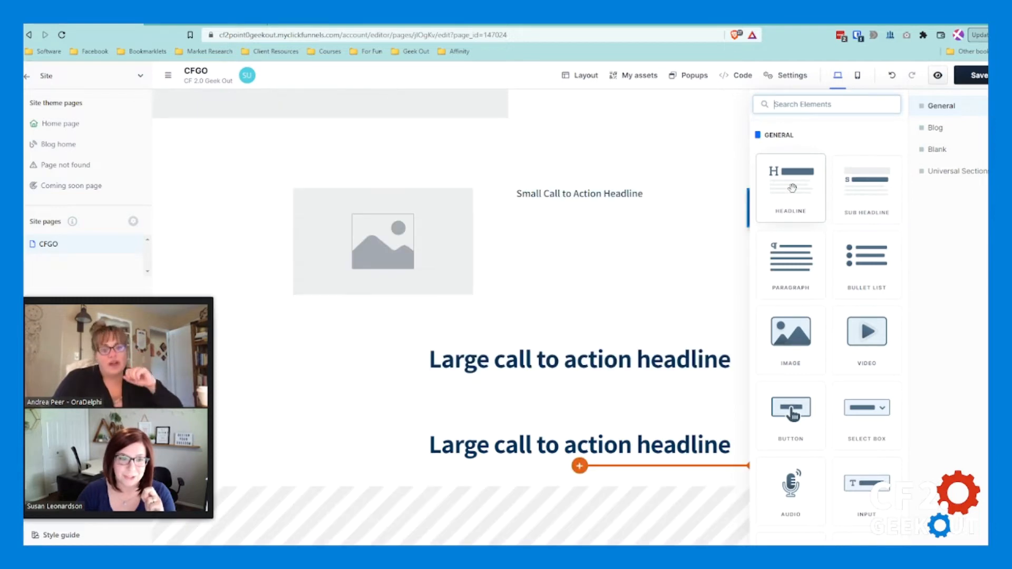
Step: Delete the last section containing the second large call-to-action headline
{"action": "left_click", "coordinate": [665, 376]}
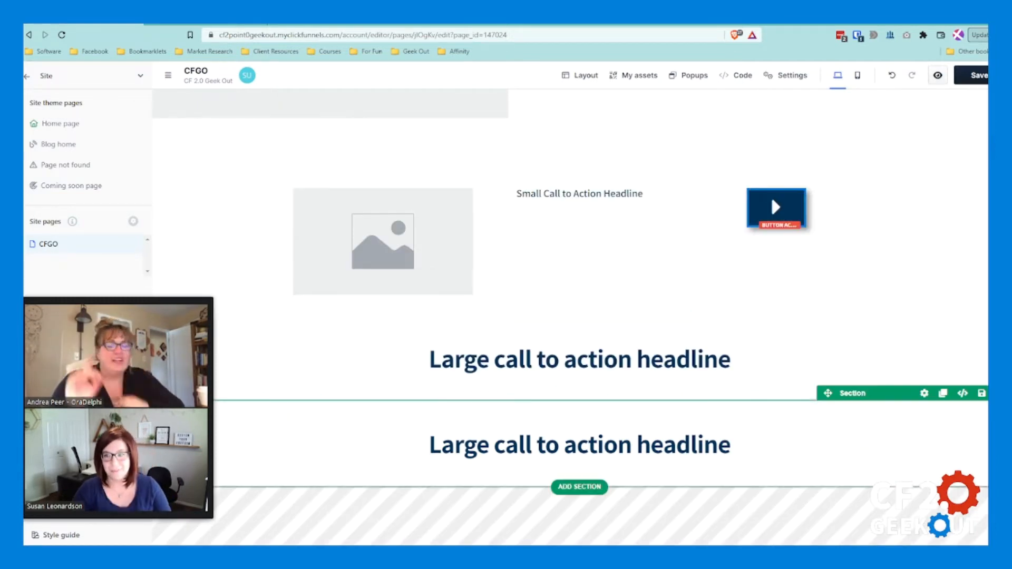
{"action": "left_click", "coordinate": [1002, 394]}
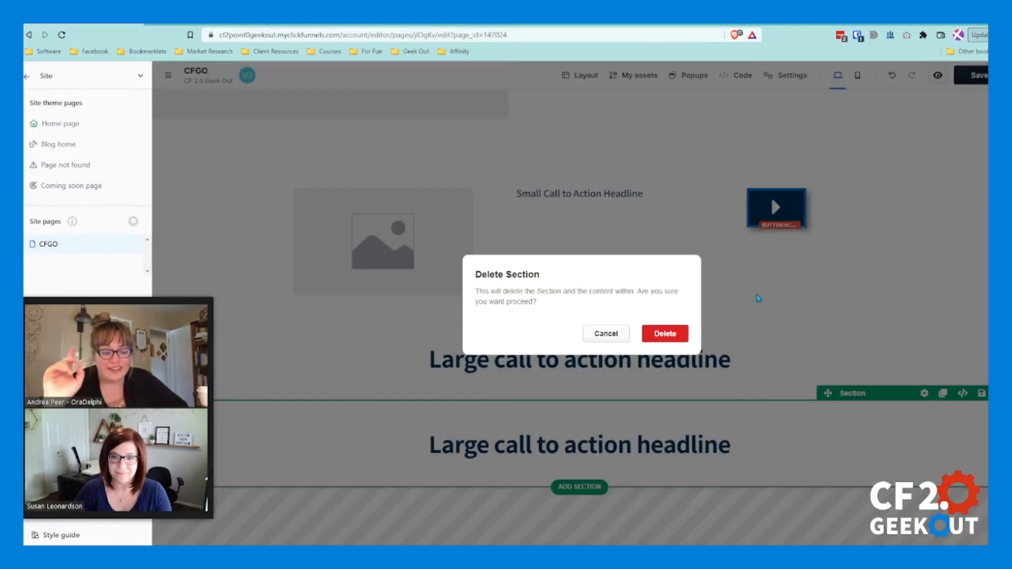
{"action": "left_click", "coordinate": [674, 337]}
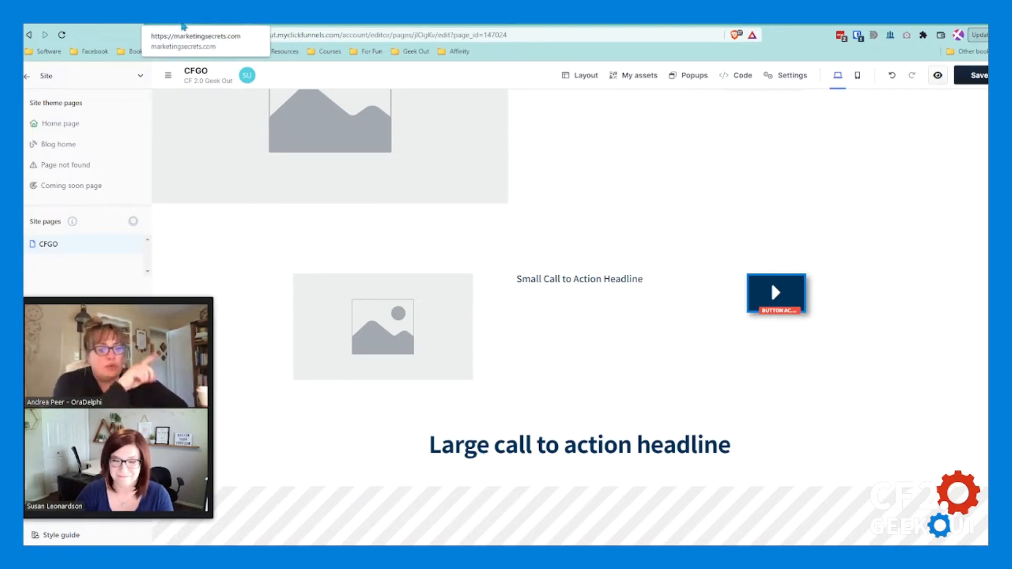
Step: Add a blank full-page section beneath the large call-to-action headline
{"action": "left_click", "coordinate": [581, 487]}
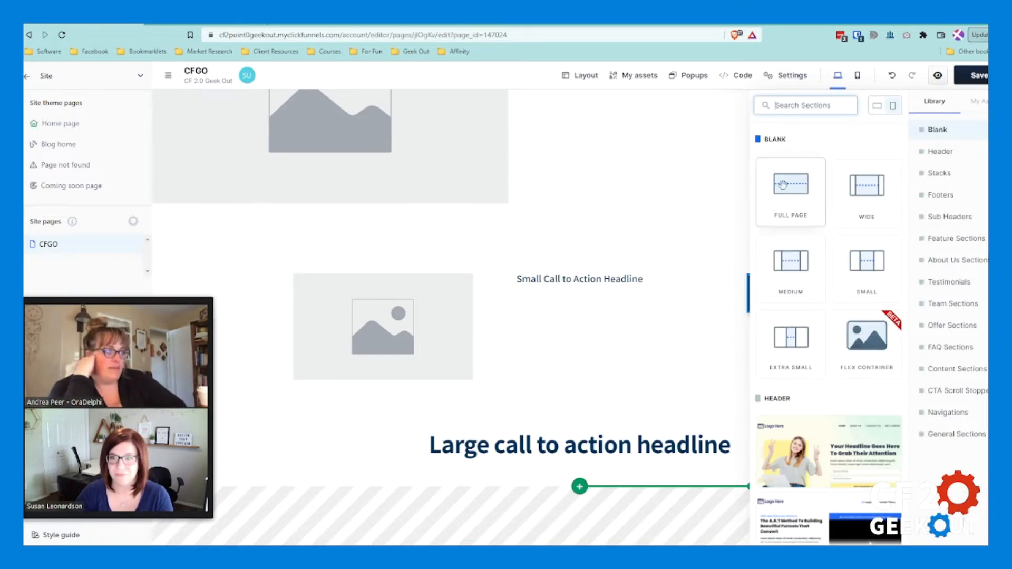
{"action": "left_click", "coordinate": [801, 192]}
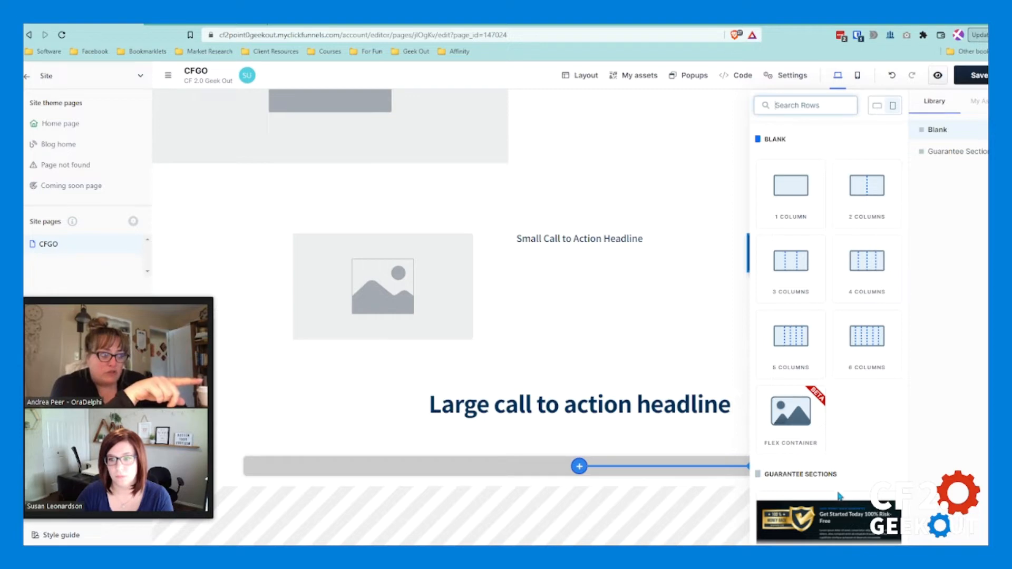
Step: Examine the row library's blank column layouts and guarantee section templates
{"action": "scroll", "coordinate": [825, 525], "scroll_direction": "down", "scroll_amount": 3}
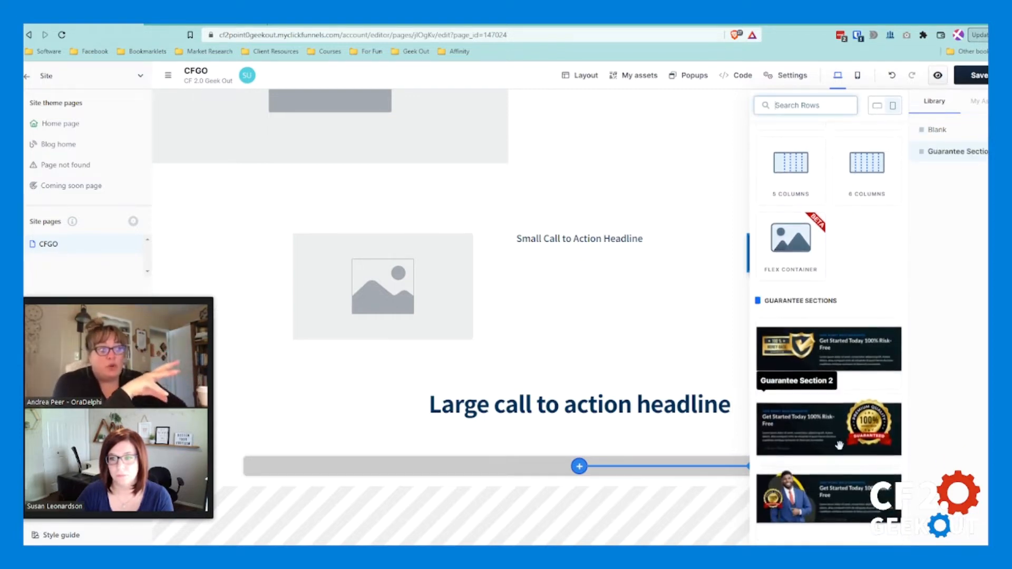
{"action": "scroll", "coordinate": [873, 471], "scroll_direction": "up", "scroll_amount": 3}
{"action": "scroll", "coordinate": [875, 454], "scroll_direction": "down", "scroll_amount": 1}
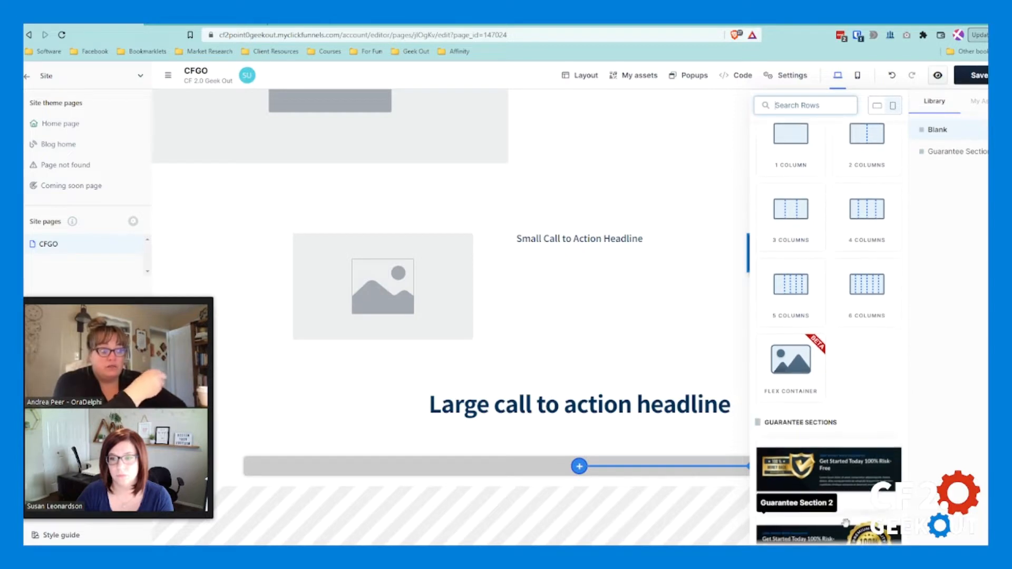
{"action": "scroll", "coordinate": [878, 467], "scroll_direction": "up", "scroll_amount": 2}
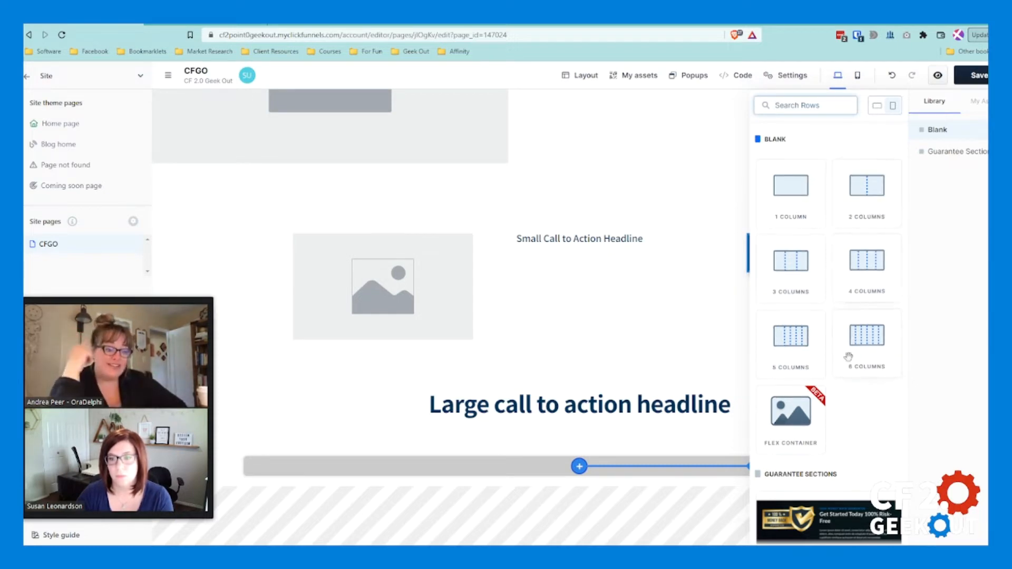
{"action": "scroll", "coordinate": [826, 452], "scroll_direction": "down", "scroll_amount": 3}
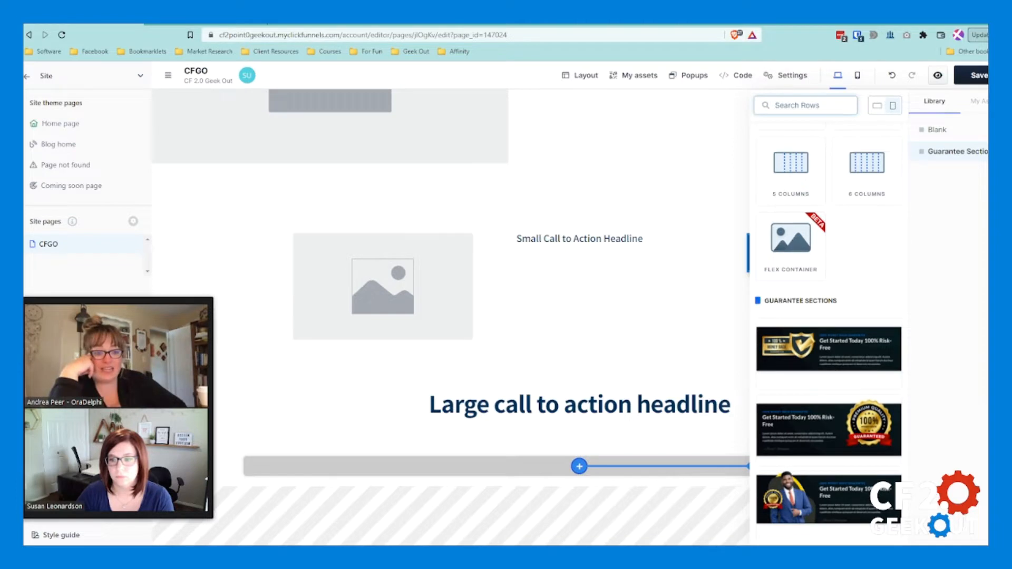
{"action": "scroll", "coordinate": [809, 493], "scroll_direction": "up", "scroll_amount": 3}
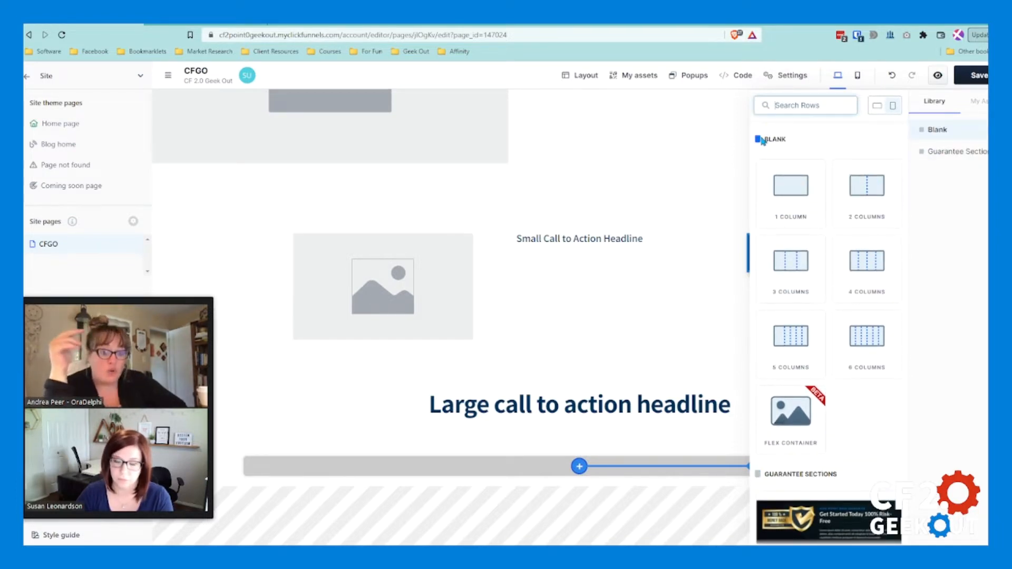
{"action": "scroll", "coordinate": [848, 300], "scroll_direction": "down", "scroll_amount": 1}
{"action": "scroll", "coordinate": [848, 299], "scroll_direction": "up", "scroll_amount": 1}
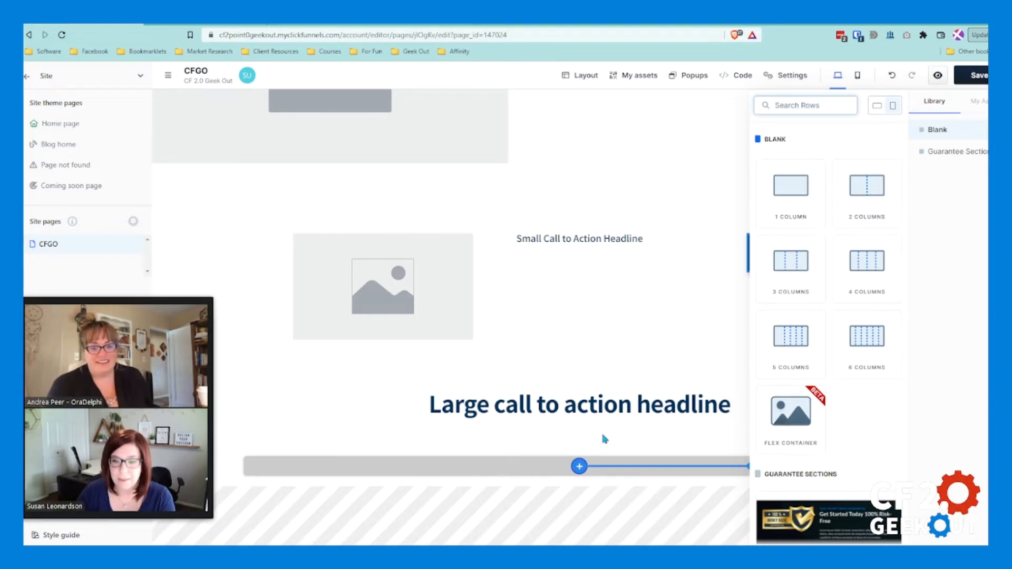
Step: Add another blank full-page section at the page's end and give it a three-column row
{"action": "left_click", "coordinate": [582, 487]}
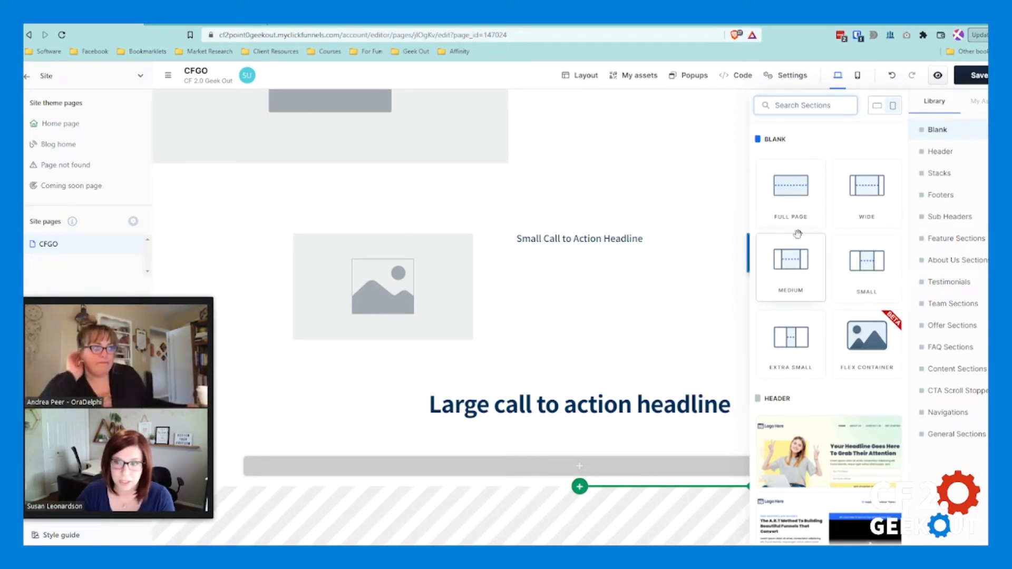
{"action": "left_click", "coordinate": [799, 198]}
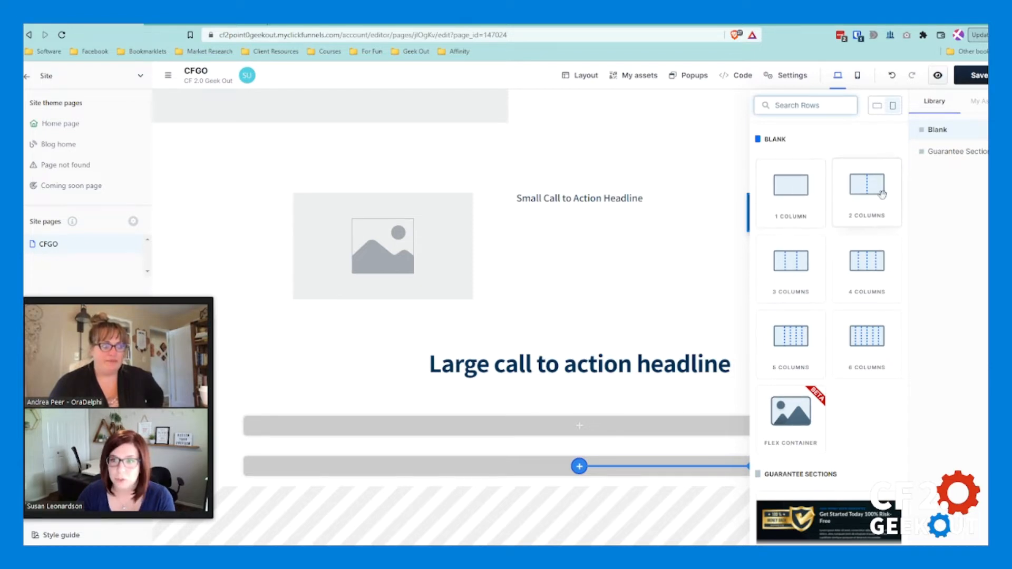
{"action": "left_click", "coordinate": [793, 285]}
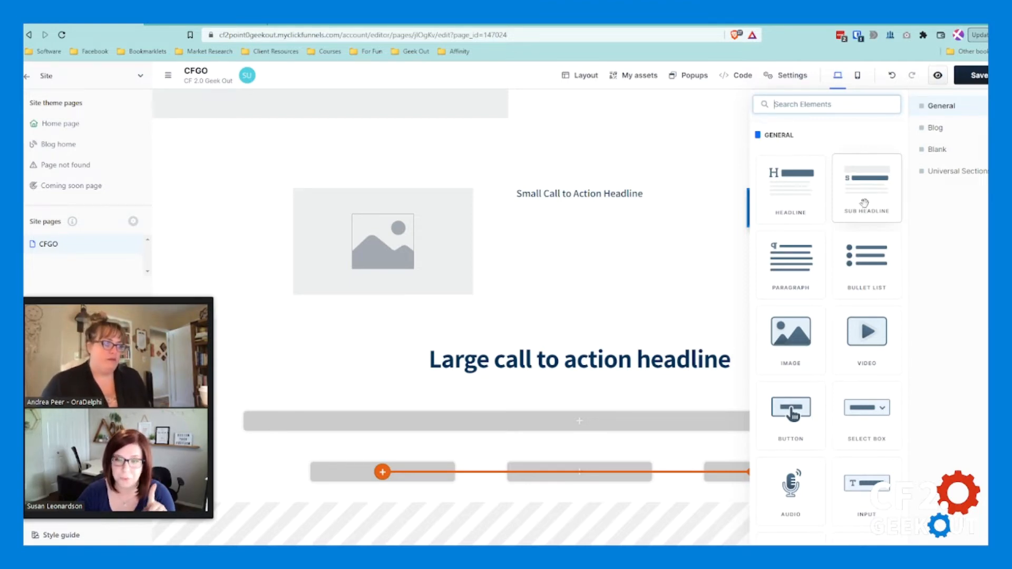
Step: Add a sub headline with an image beneath it to the first and second columns of the three-column row
{"action": "left_click", "coordinate": [865, 203]}
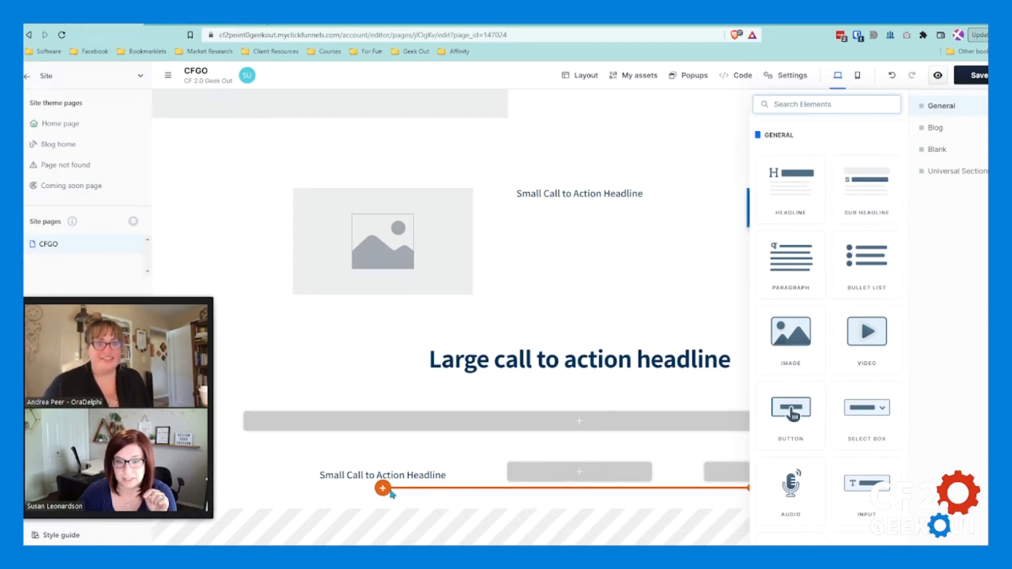
{"action": "left_click", "coordinate": [791, 338]}
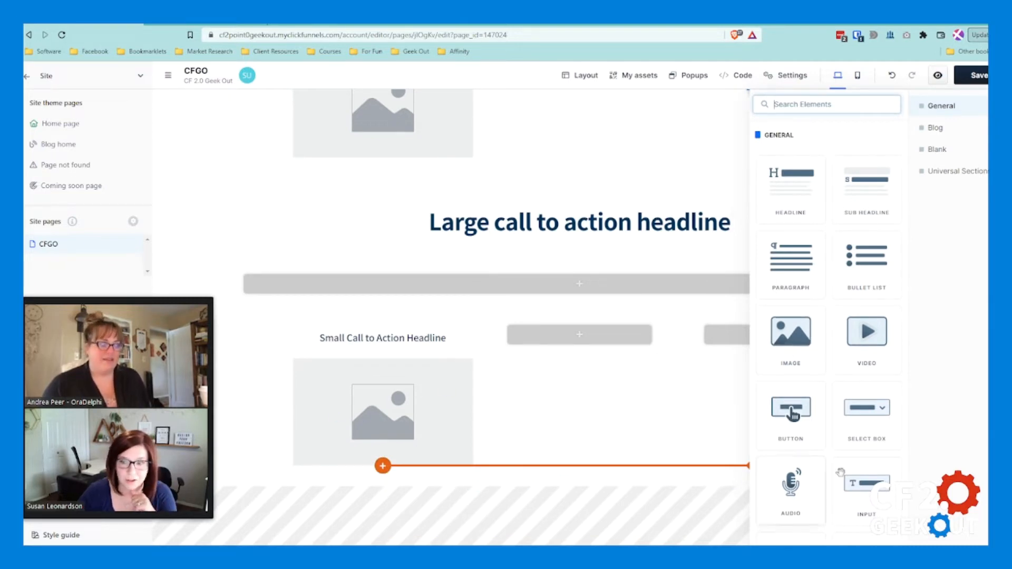
{"action": "left_click", "coordinate": [580, 335]}
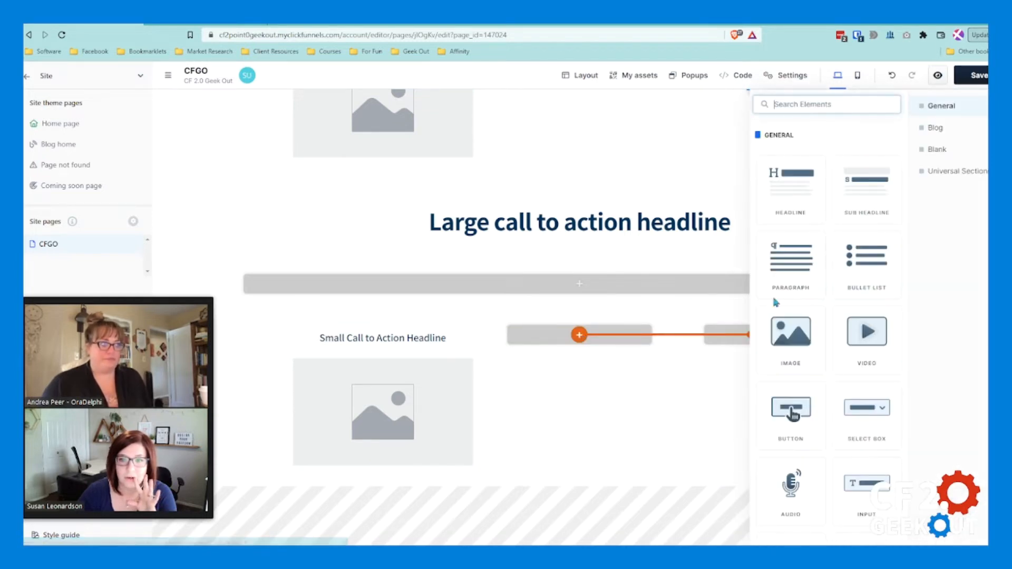
{"action": "left_click", "coordinate": [875, 191]}
{"action": "left_click", "coordinate": [796, 338]}
Step: Add a sub headline and an image to the third column, removing the duplicate image beneath them
{"action": "left_click", "coordinate": [735, 339]}
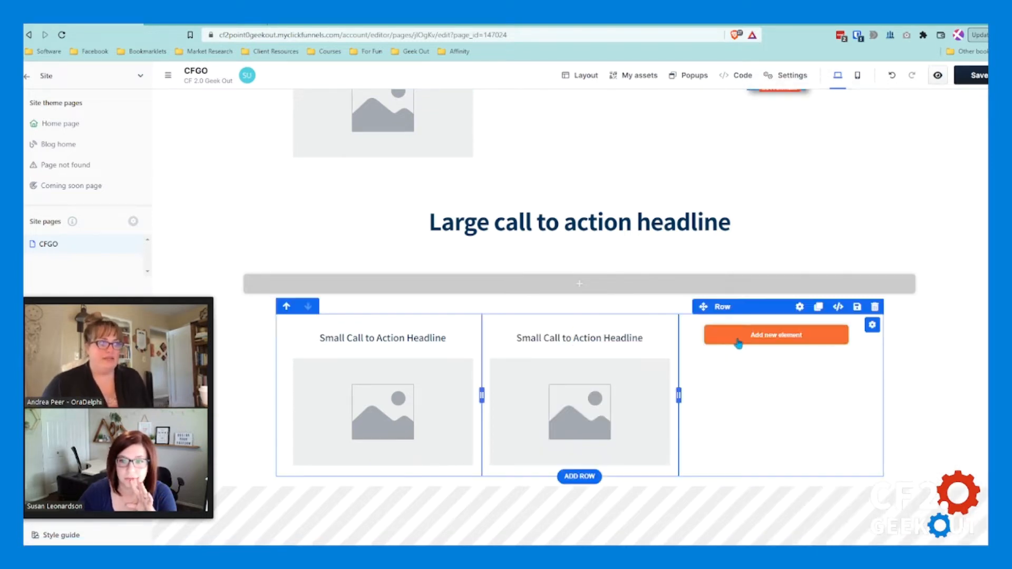
{"action": "left_click", "coordinate": [868, 190]}
{"action": "double_click", "coordinate": [795, 335]}
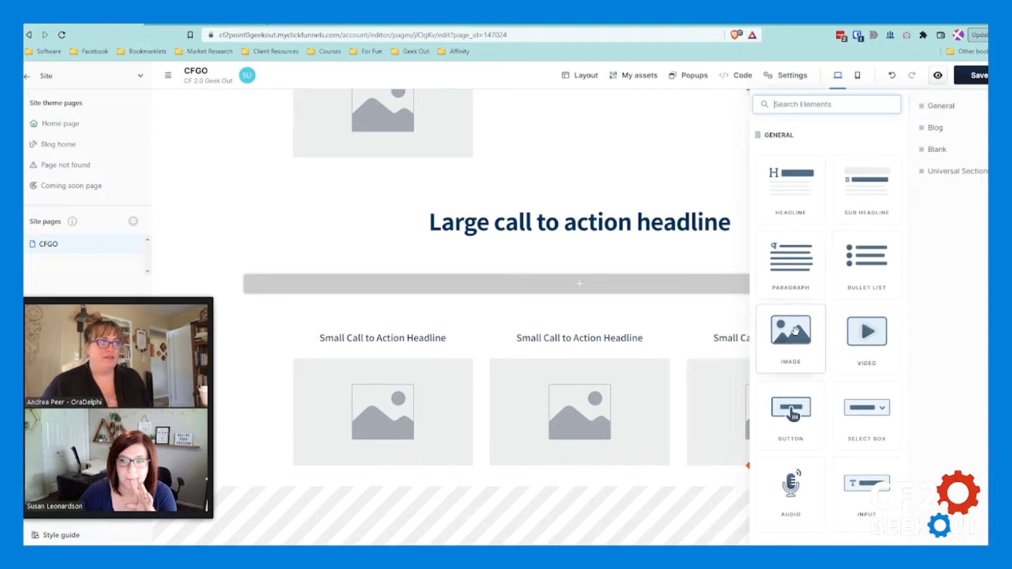
{"action": "left_click", "coordinate": [671, 392]}
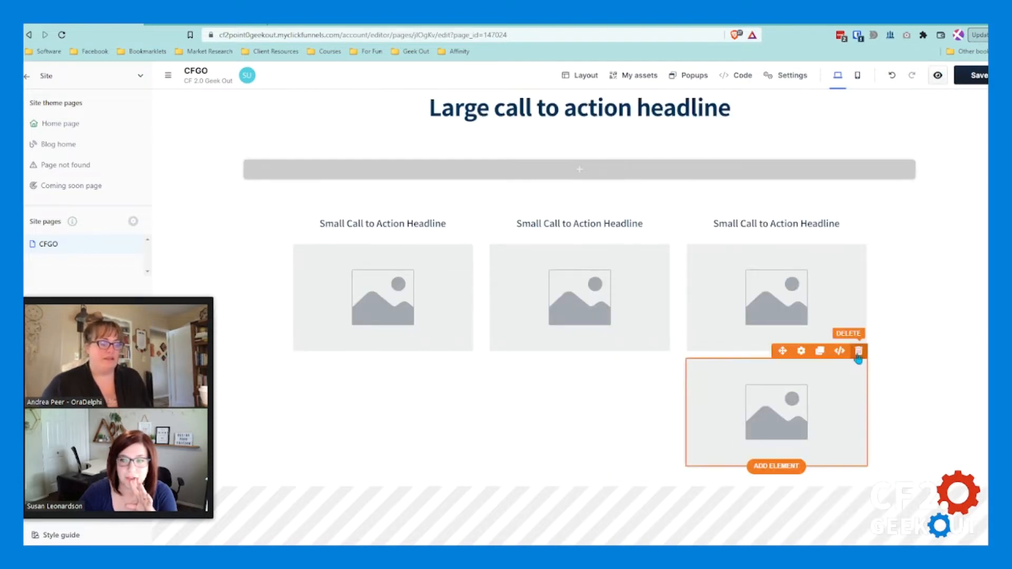
{"action": "left_click", "coordinate": [858, 350]}
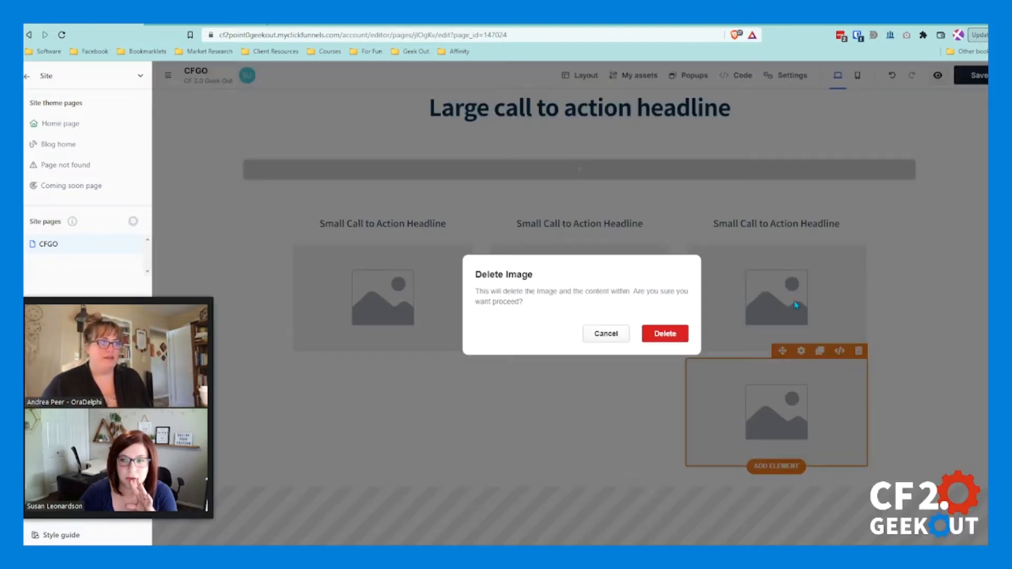
{"action": "left_click", "coordinate": [665, 334]}
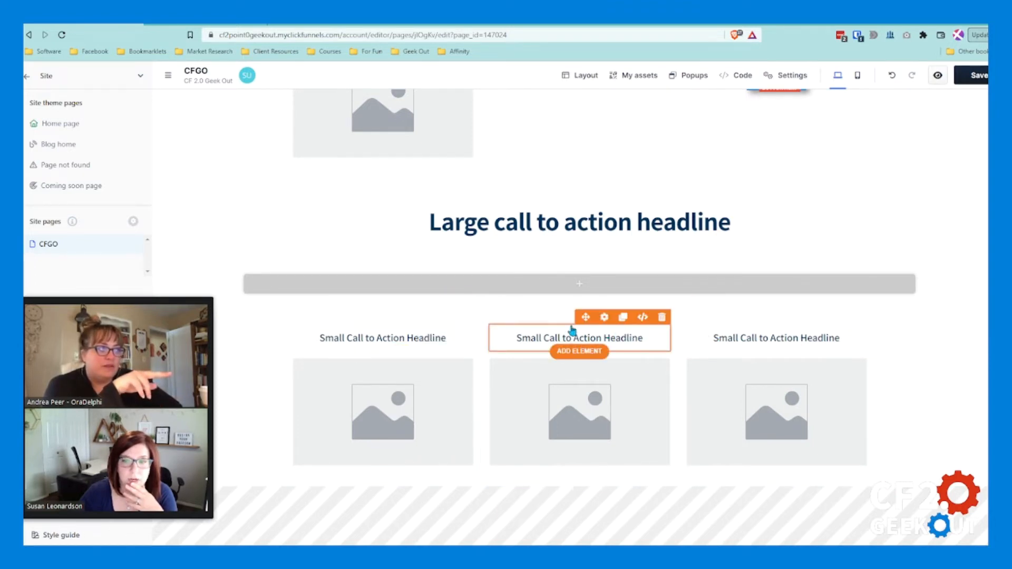
Step: Examine the settings and advanced options of the first column and the settings of its three-column row
{"action": "left_click", "coordinate": [472, 326]}
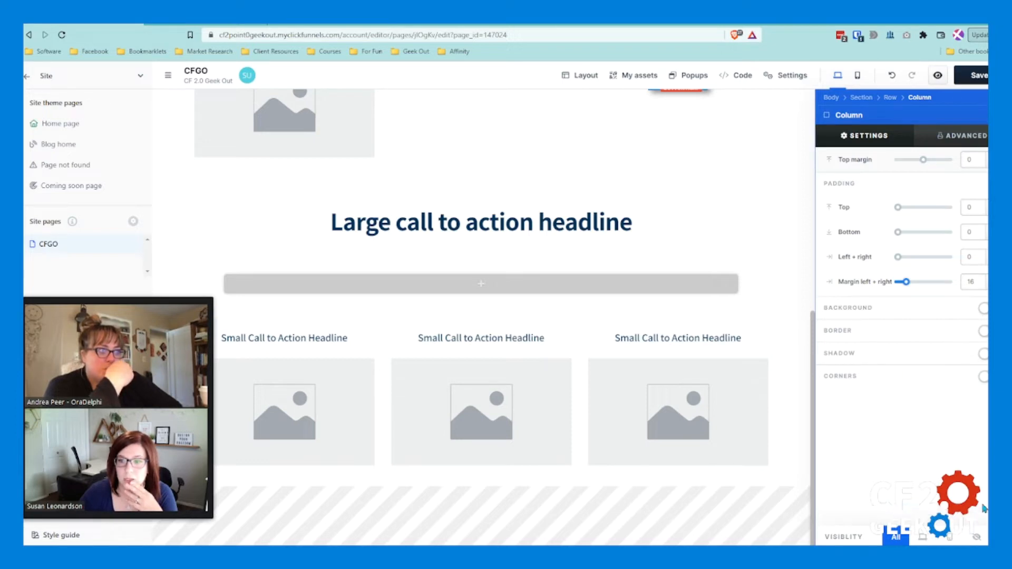
{"action": "left_click", "coordinate": [965, 137]}
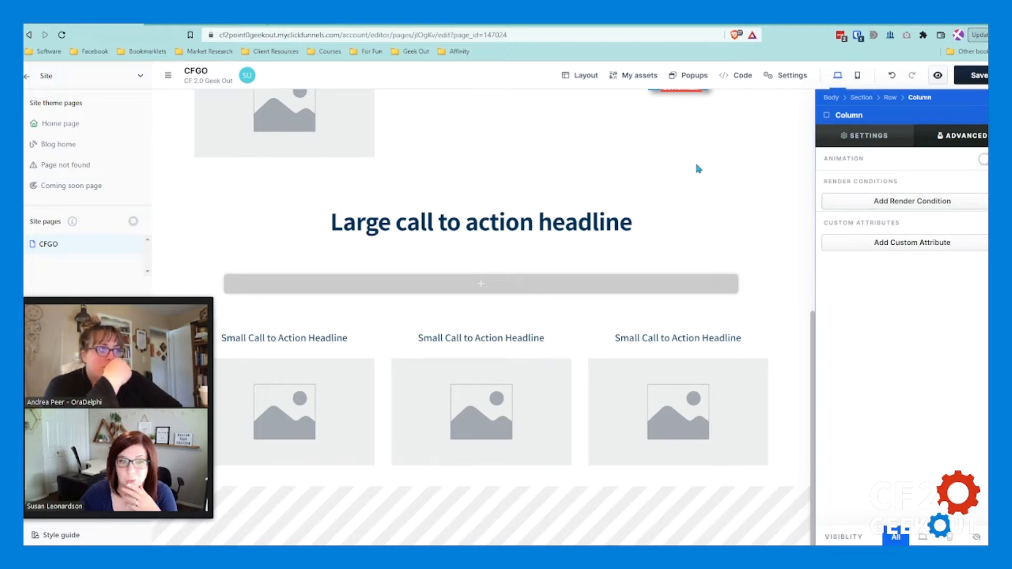
{"action": "left_click", "coordinate": [869, 138]}
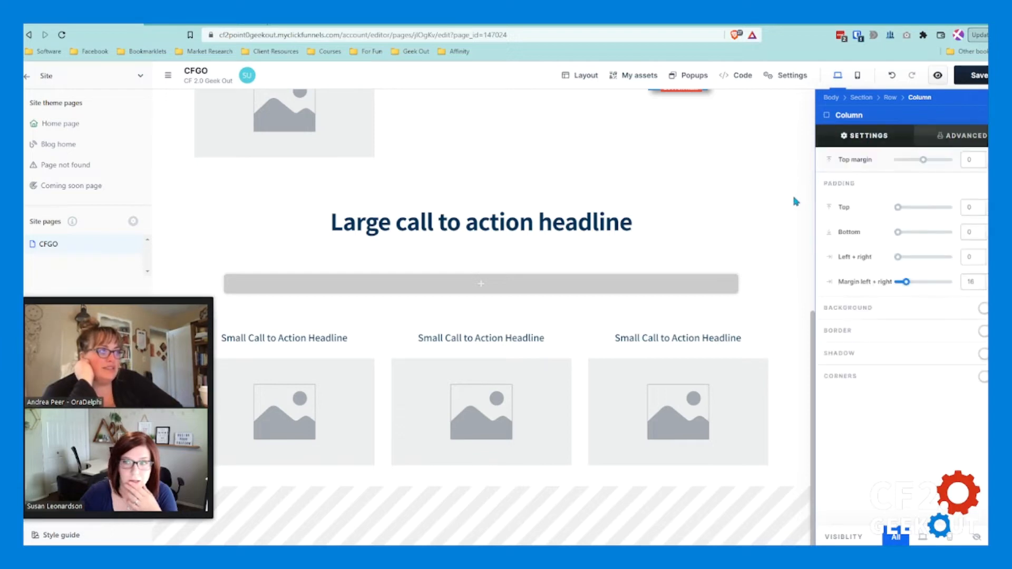
{"action": "left_click", "coordinate": [722, 253]}
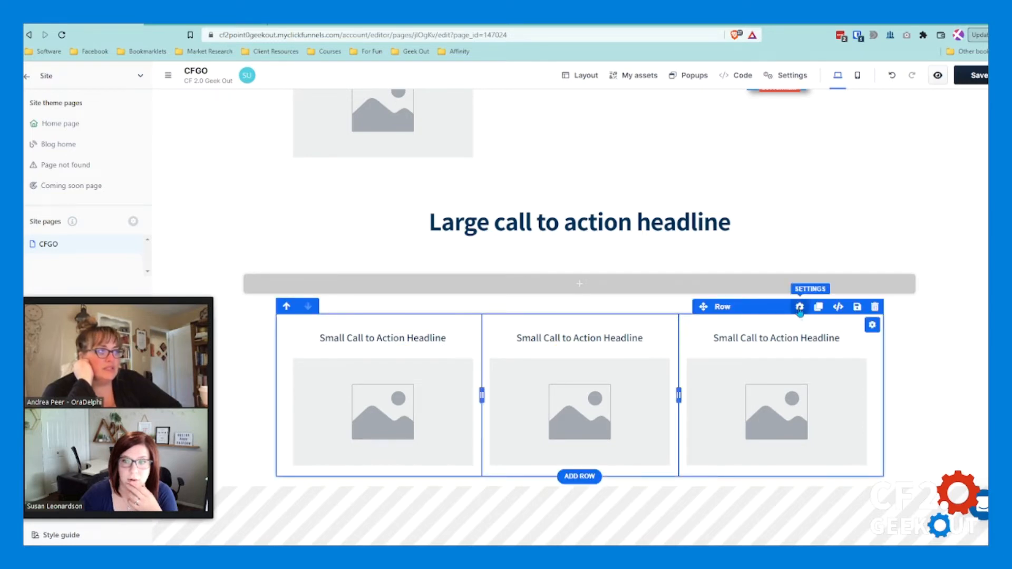
{"action": "left_click", "coordinate": [800, 308]}
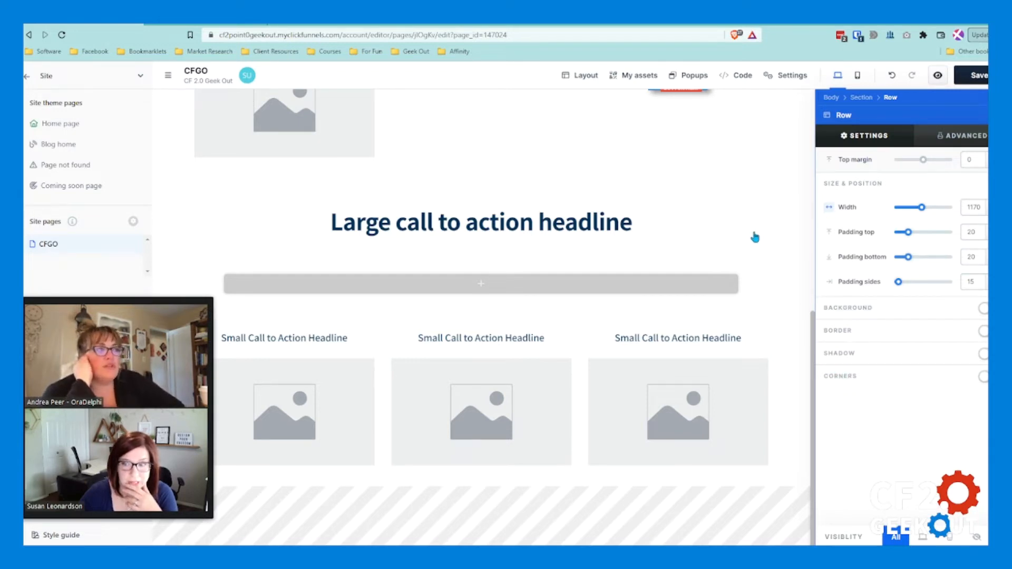
{"action": "left_click", "coordinate": [756, 237]}
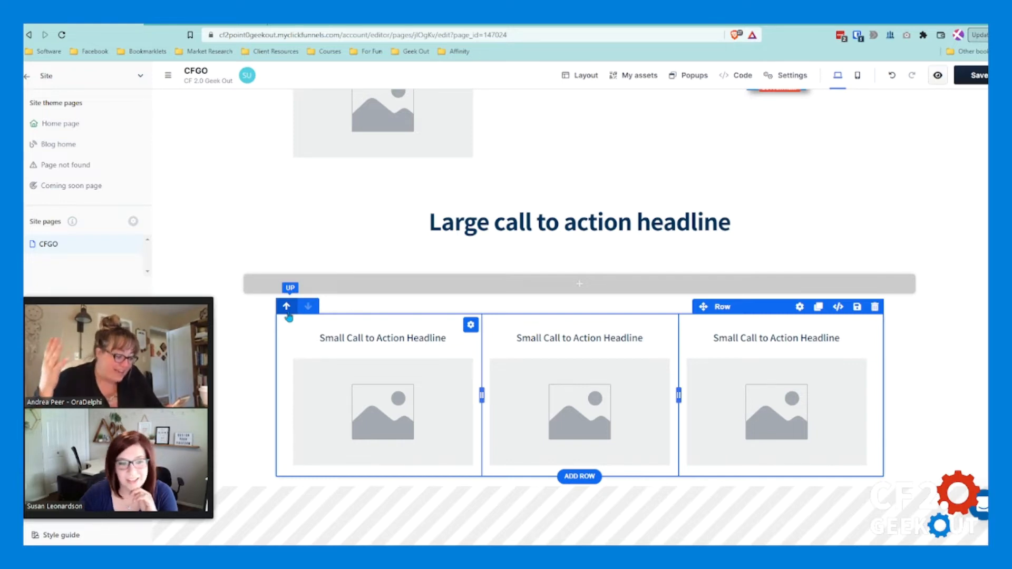
Step: Try out a two-column row in the empty section beneath the large call-to-action headline and delete it again
{"action": "left_click", "coordinate": [595, 291]}
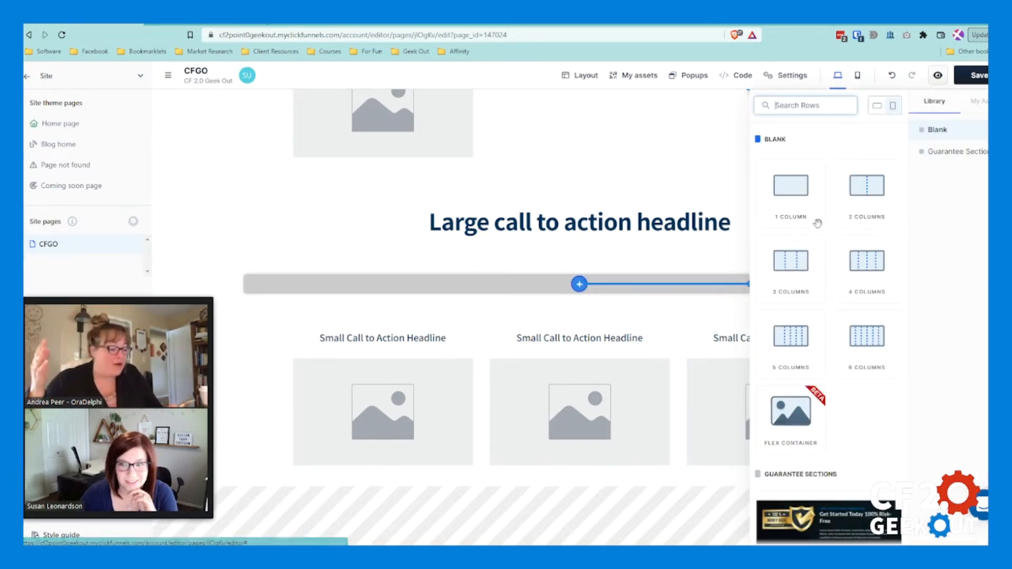
{"action": "left_click", "coordinate": [865, 191]}
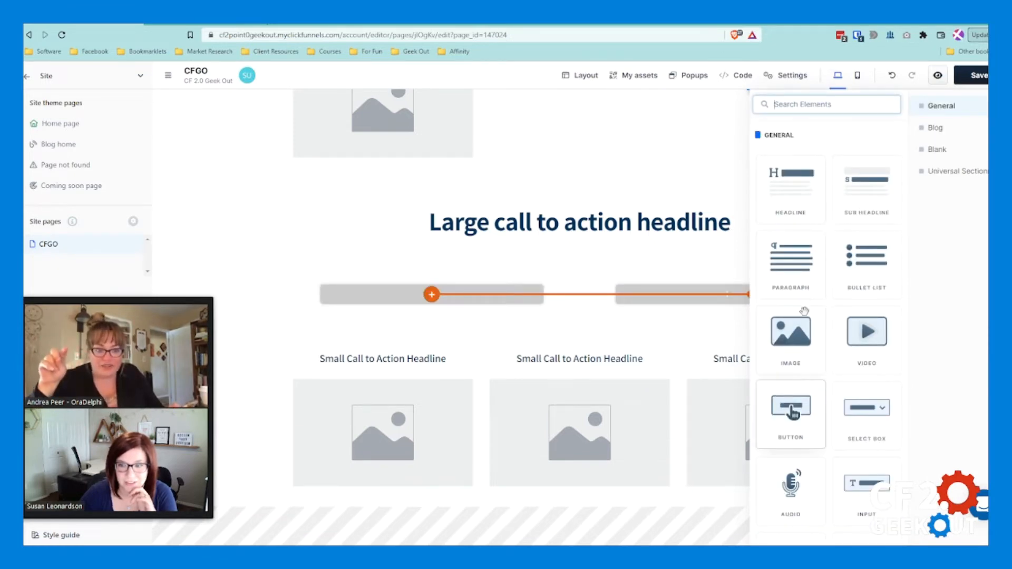
{"action": "left_click", "coordinate": [714, 283]}
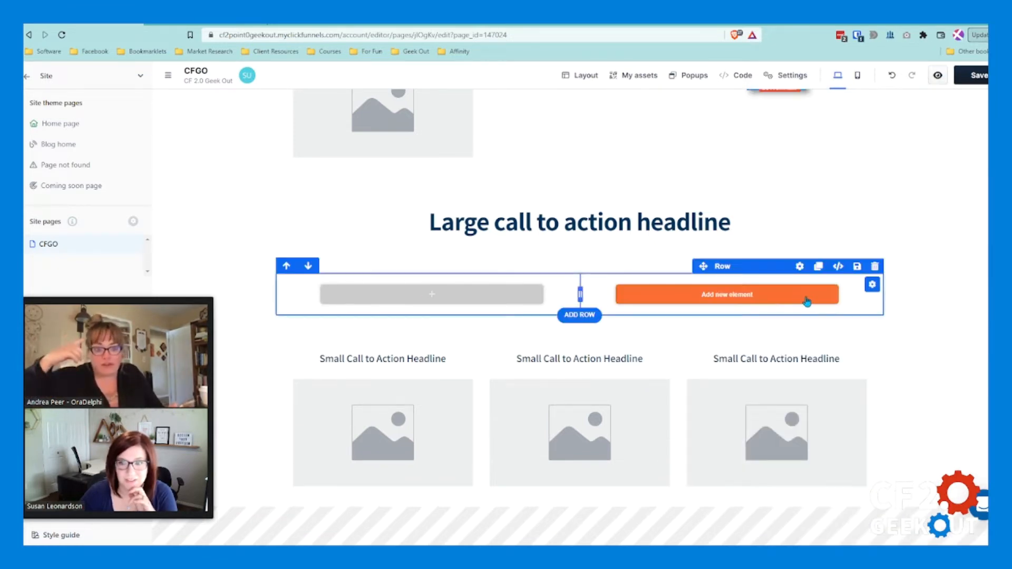
{"action": "left_click", "coordinate": [875, 266]}
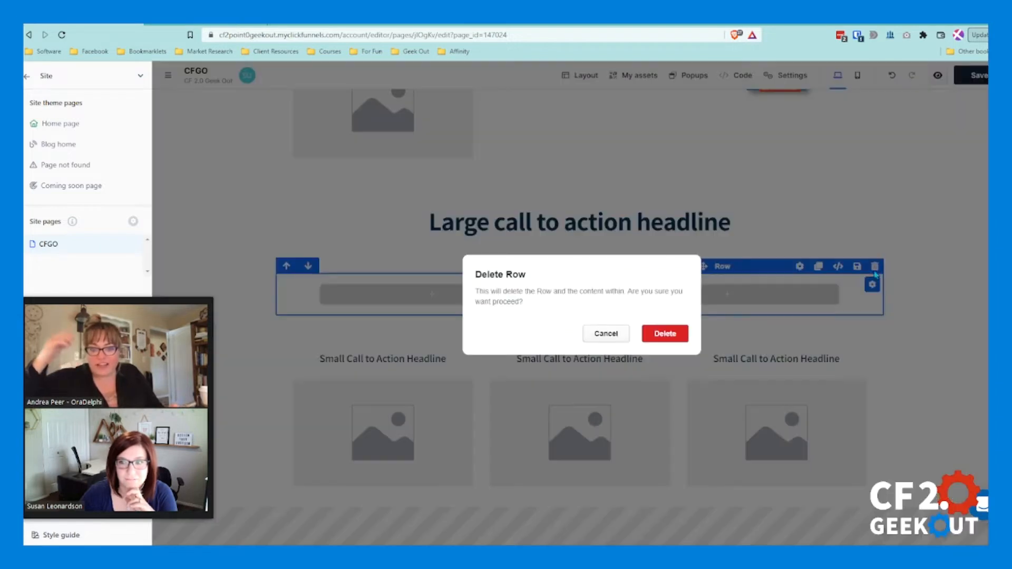
{"action": "left_click", "coordinate": [681, 337]}
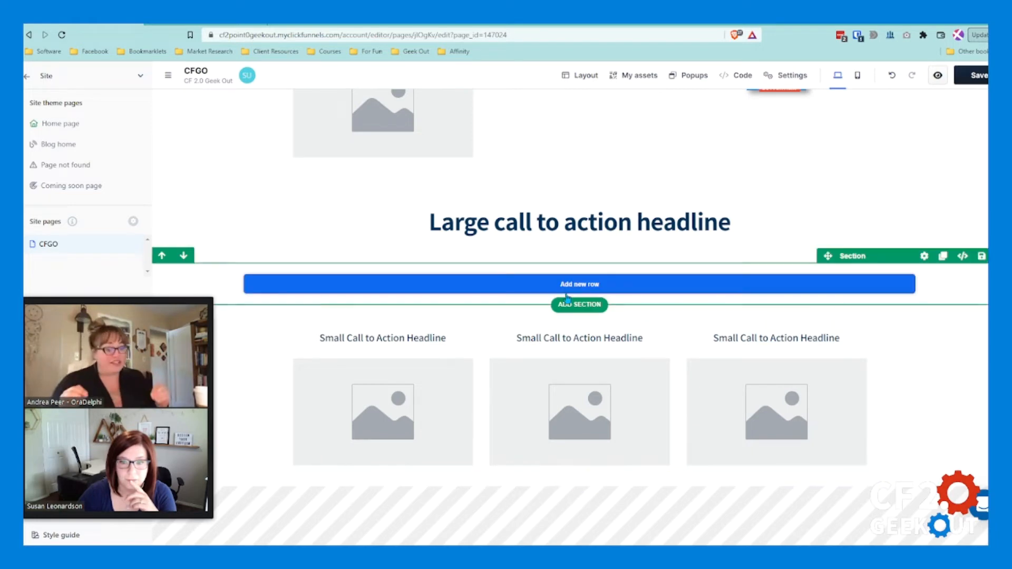
Step: Insert a blank full-page section above the three-column row, with a one-column row containing a button
{"action": "left_click", "coordinate": [580, 304]}
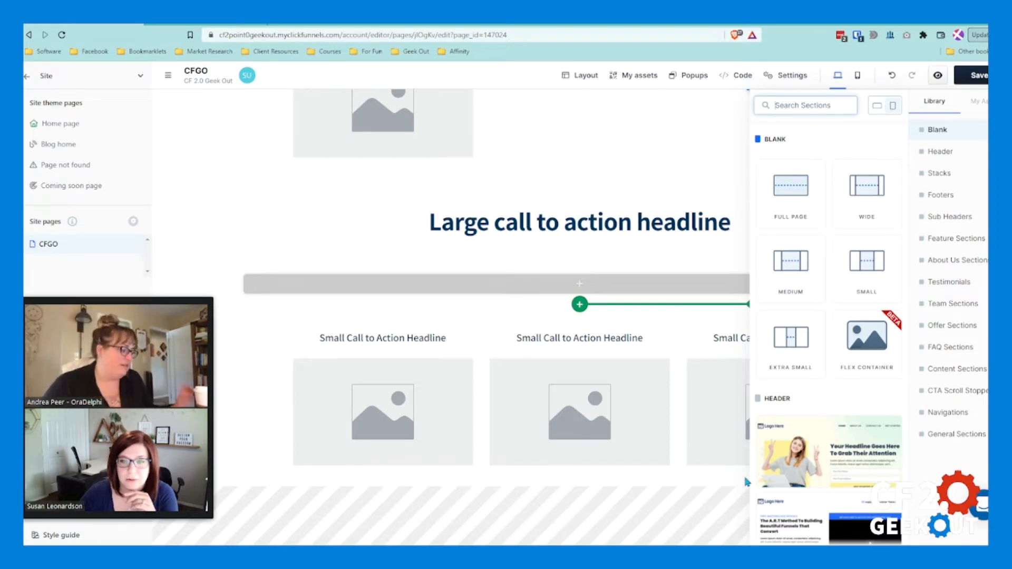
{"action": "left_click", "coordinate": [791, 75]}
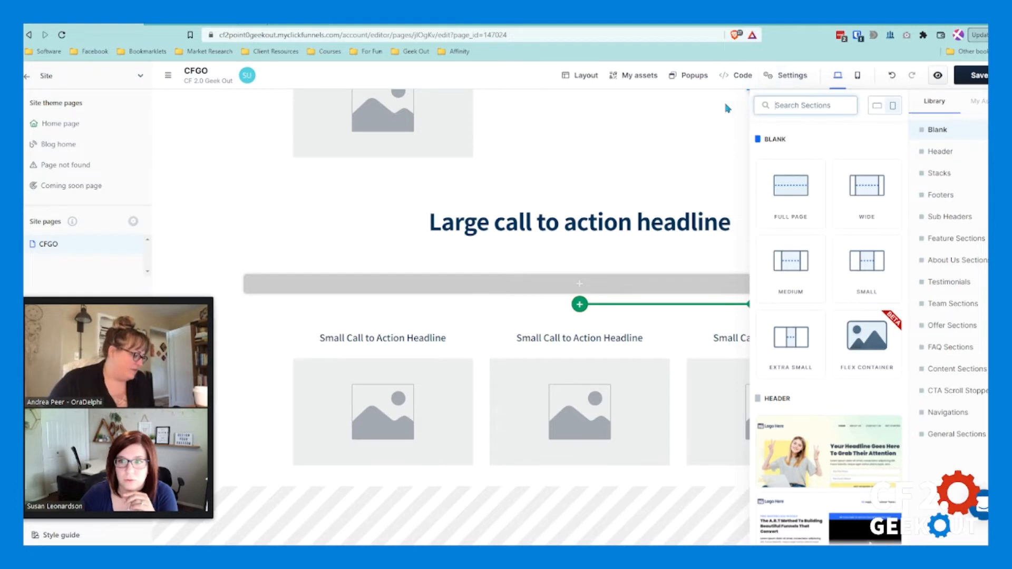
{"action": "left_click", "coordinate": [794, 182]}
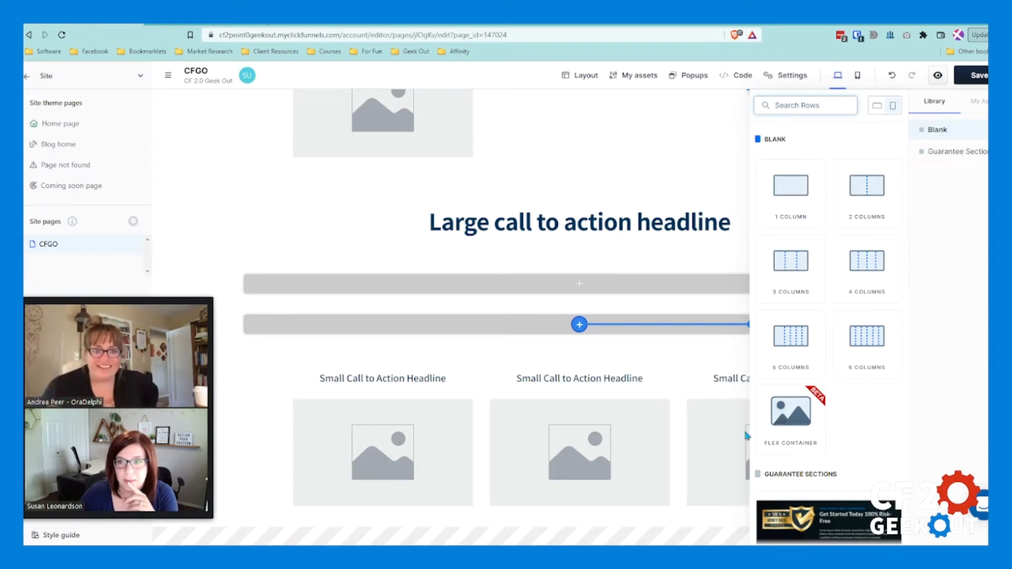
{"action": "left_click", "coordinate": [792, 190]}
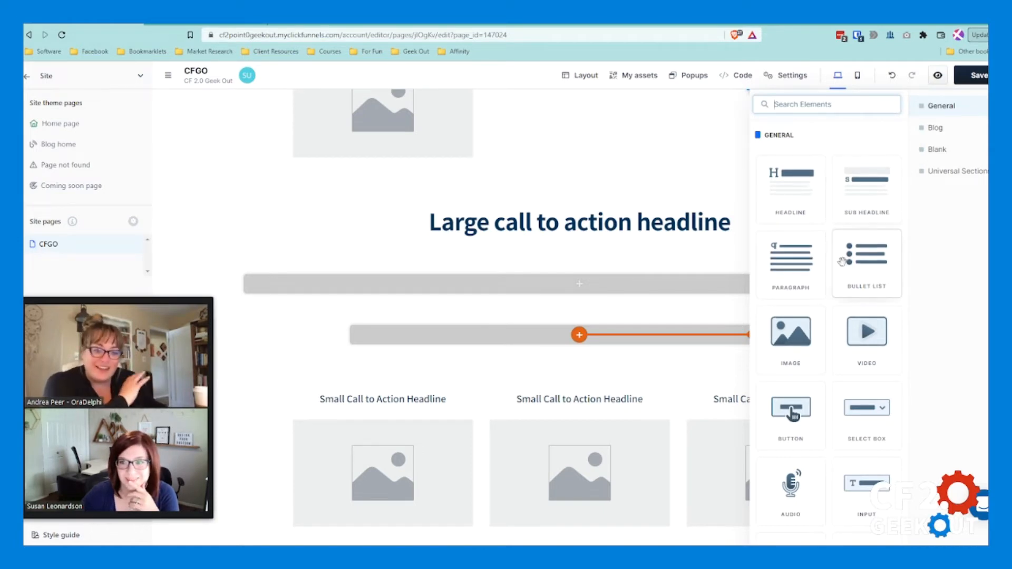
{"action": "scroll", "coordinate": [807, 295], "scroll_direction": "down", "scroll_amount": 3}
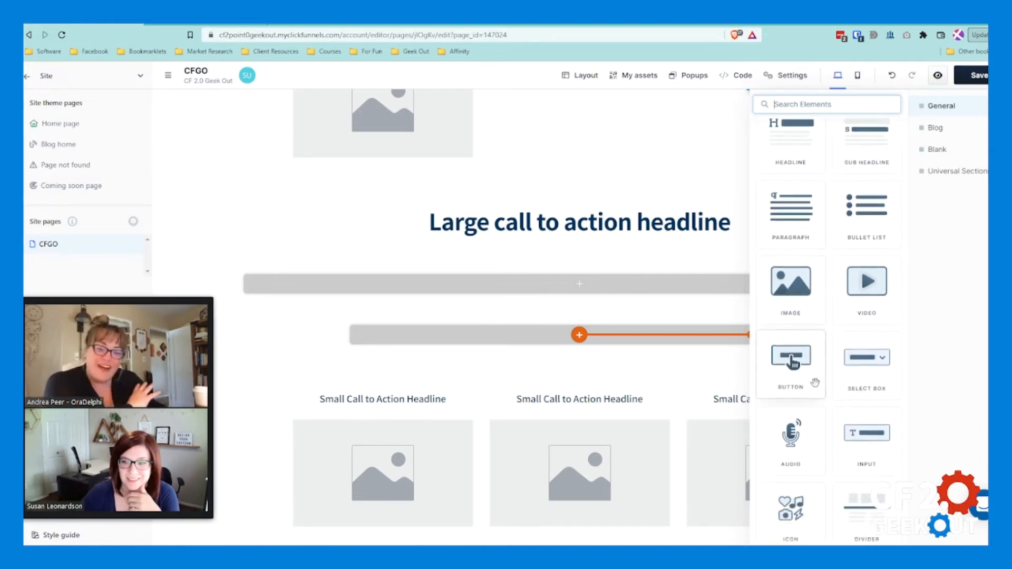
{"action": "left_click", "coordinate": [807, 338]}
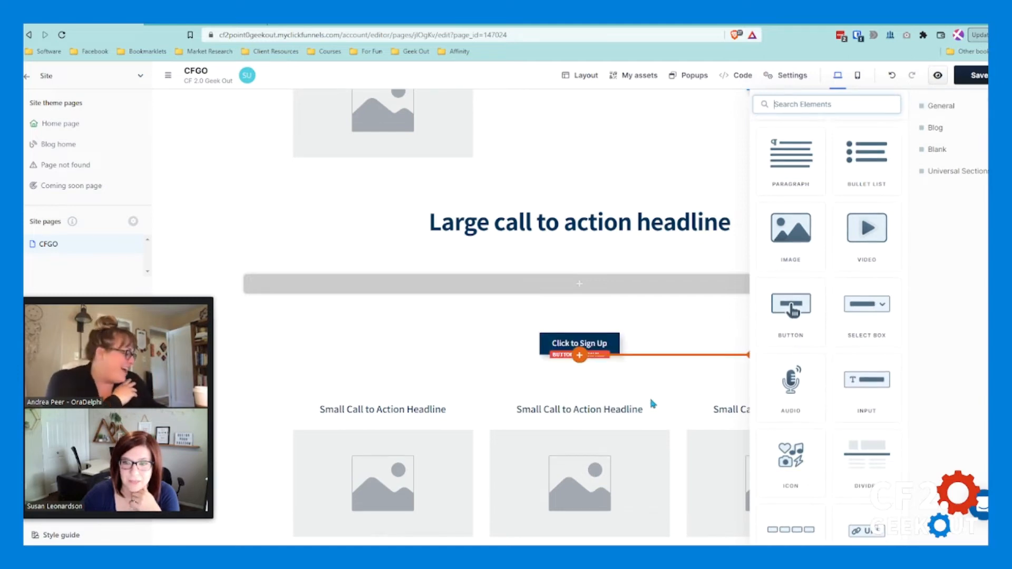
Step: Delete the row containing the sign-up button and the full-page section that held it
{"action": "left_click", "coordinate": [666, 313]}
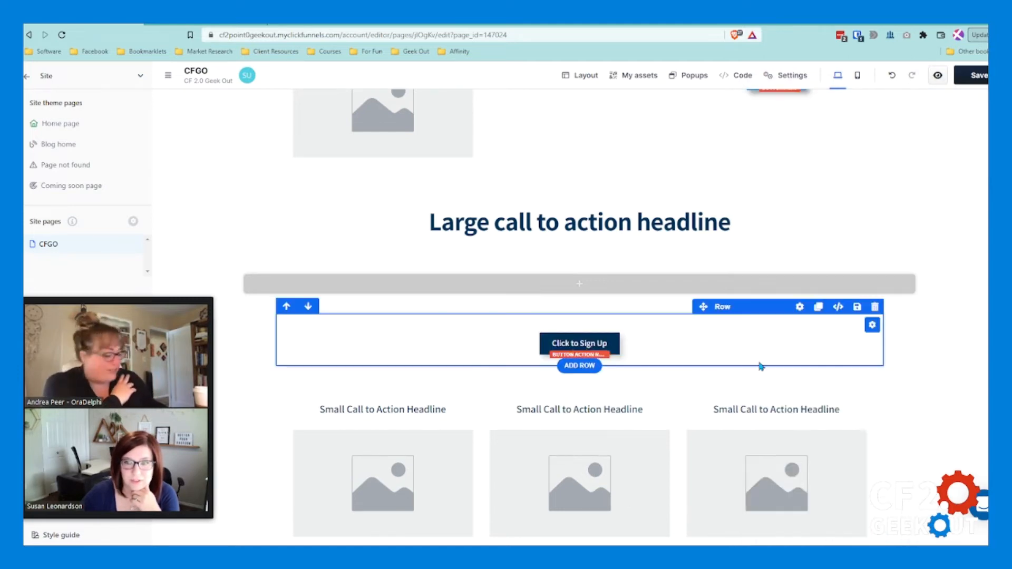
{"action": "left_click", "coordinate": [875, 307]}
{"action": "left_click", "coordinate": [664, 332]}
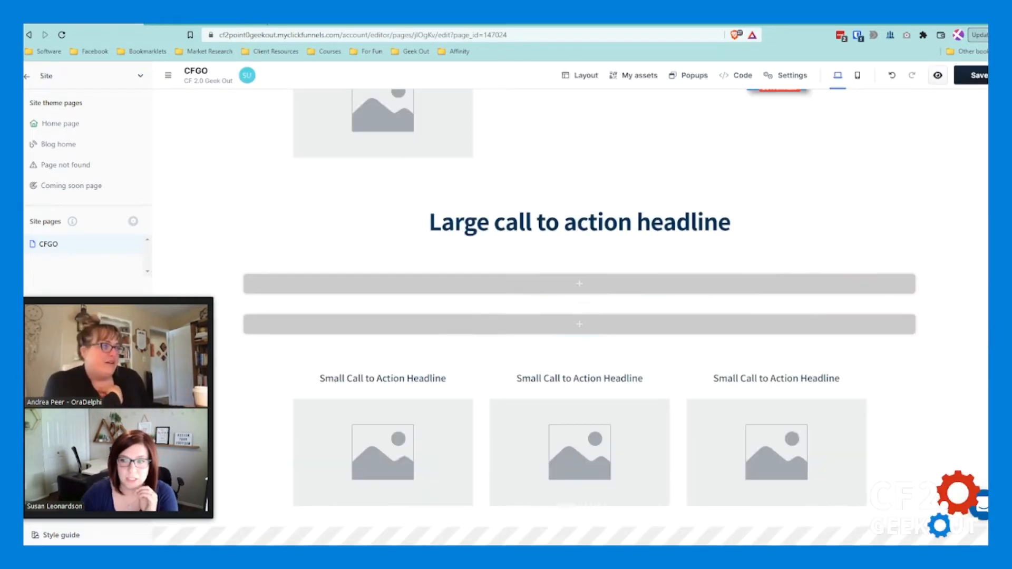
{"action": "left_click", "coordinate": [1001, 297]}
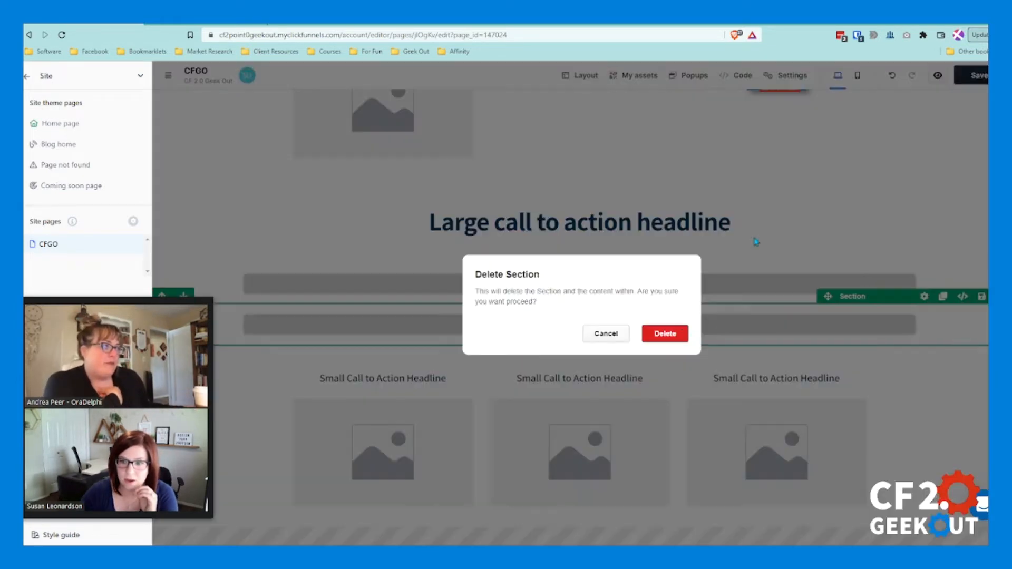
{"action": "left_click", "coordinate": [669, 340]}
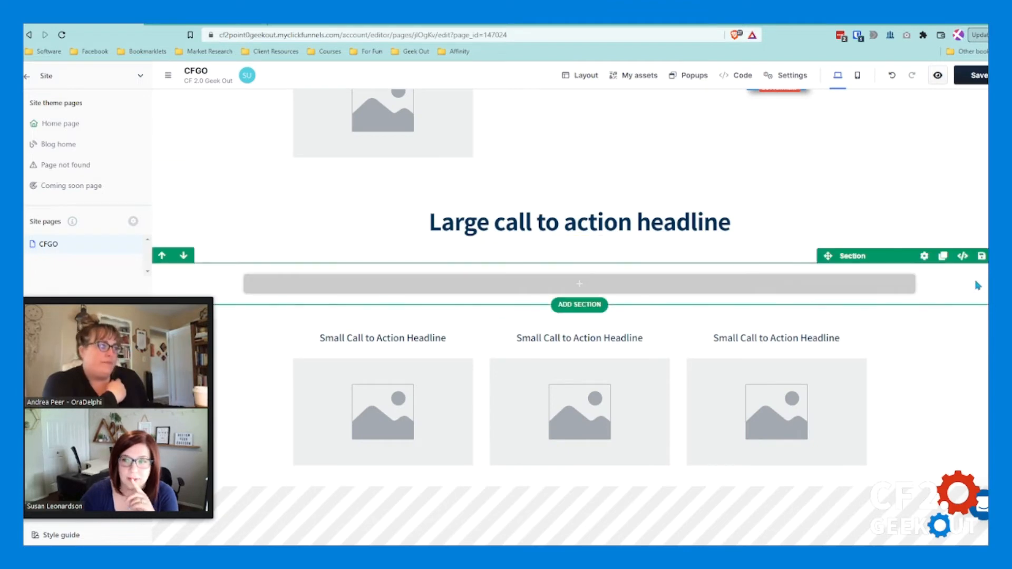
Step: Delete the remaining empty section between the large call-to-action headline and the three-column row
{"action": "left_click", "coordinate": [1000, 256]}
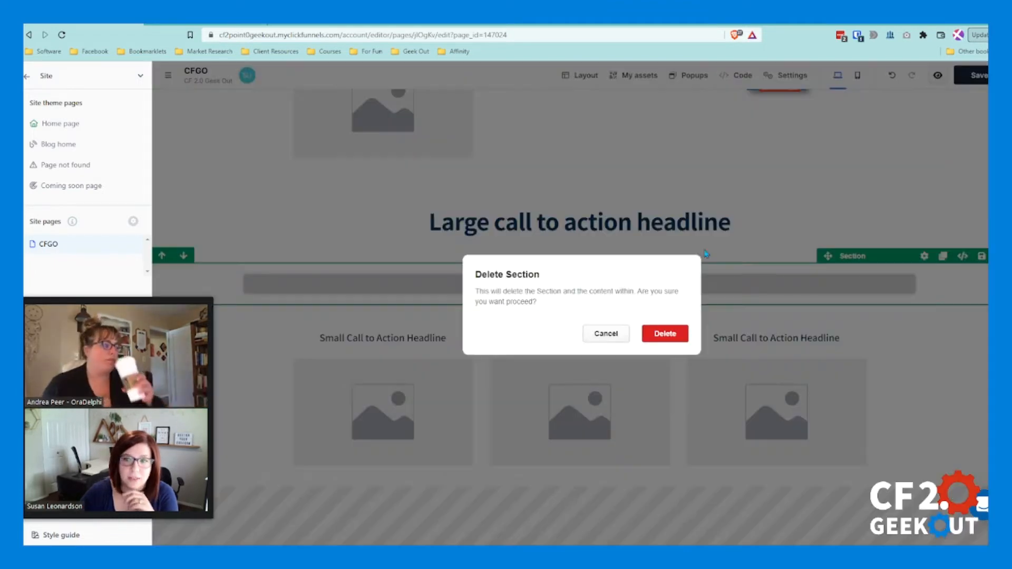
{"action": "left_click", "coordinate": [665, 340]}
Step: Check the layout on marketingsecrets.com and move the three-column row up into the large call-to-action headline's section
{"action": "left_click", "coordinate": [232, 26]}
{"action": "scroll", "coordinate": [543, 332], "scroll_direction": "down", "scroll_amount": 2}
{"action": "scroll", "coordinate": [503, 366], "scroll_direction": "down", "scroll_amount": 2}
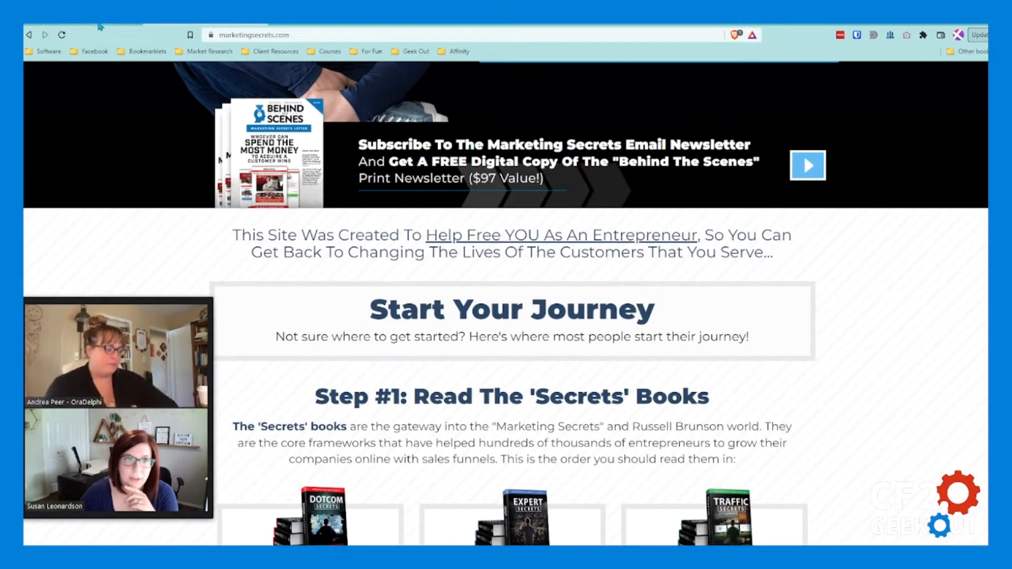
{"action": "left_click", "coordinate": [99, 26]}
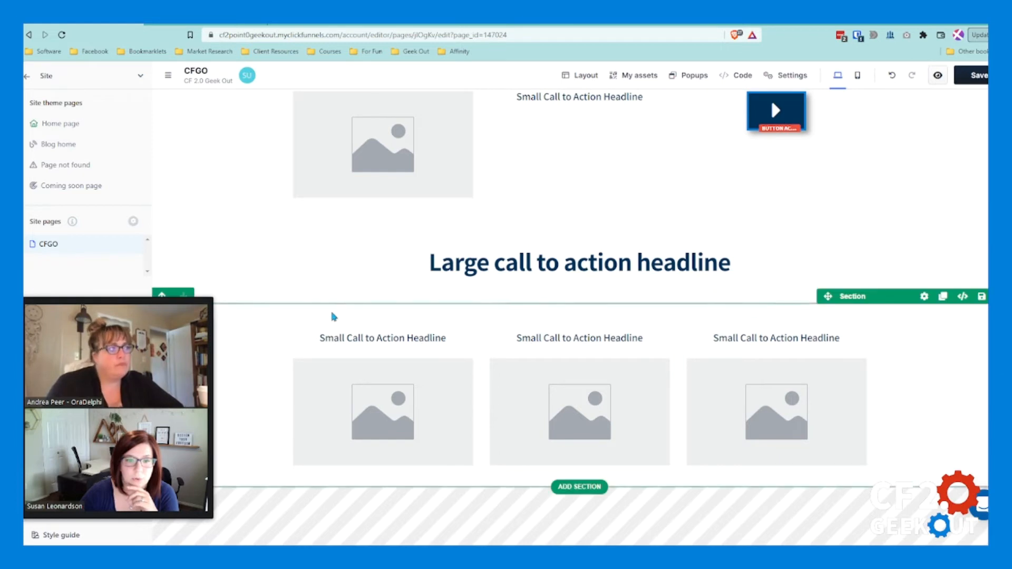
{"action": "left_click", "coordinate": [287, 307]}
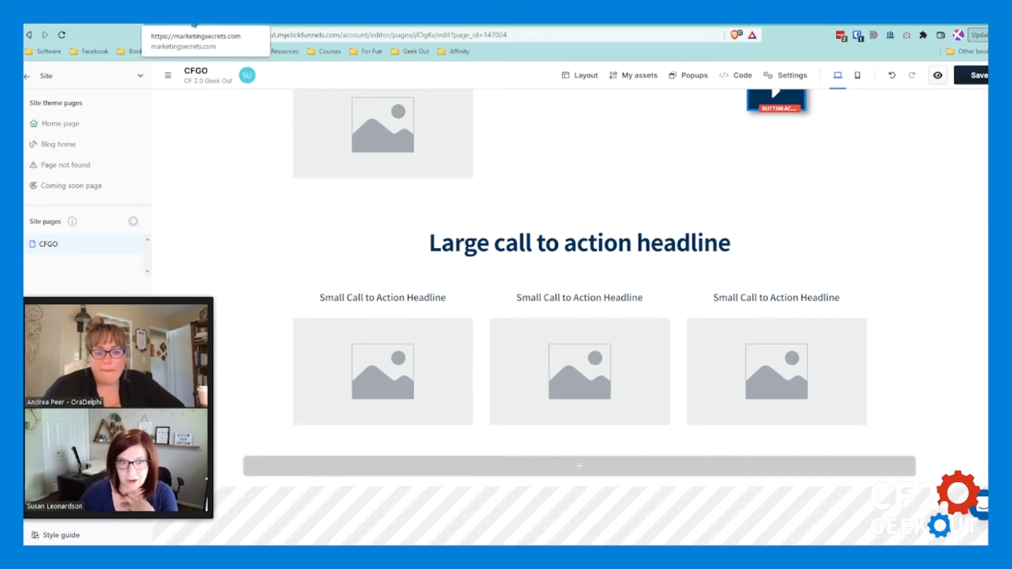
Step: Switch to marketingsecrets.com and examine the layout of the Start Your Journey block and the three book columns
{"action": "left_click", "coordinate": [194, 24]}
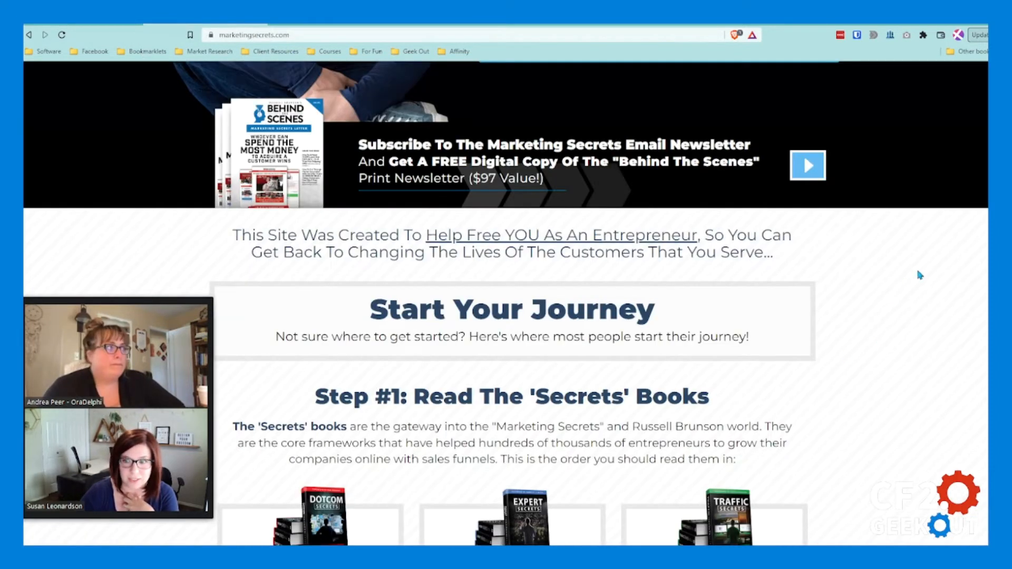
{"action": "scroll", "coordinate": [891, 248], "scroll_direction": "down", "scroll_amount": 2}
{"action": "scroll", "coordinate": [871, 208], "scroll_direction": "down", "scroll_amount": 1}
{"action": "scroll", "coordinate": [893, 492], "scroll_direction": "down", "scroll_amount": 3}
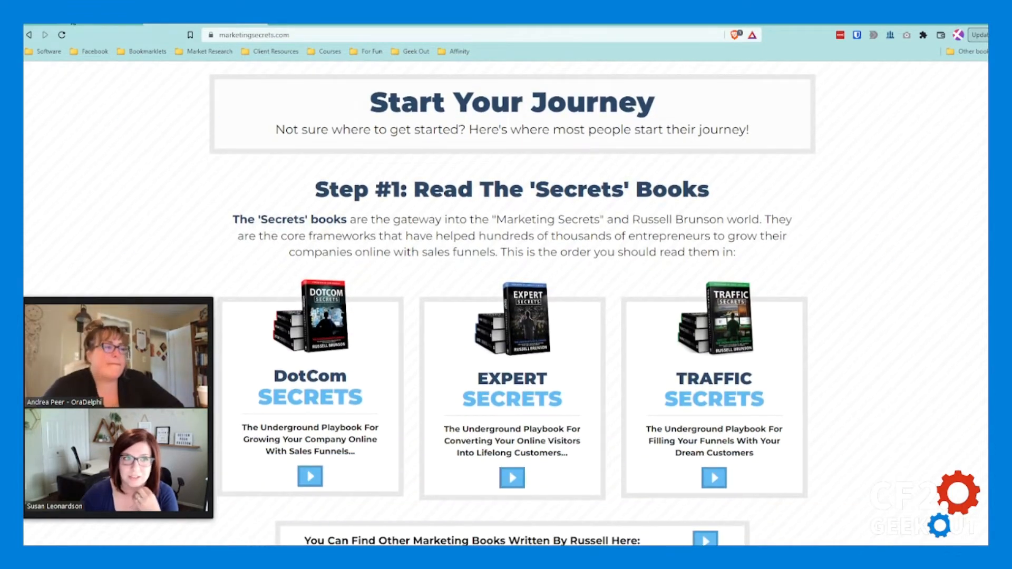
Step: Switch to the ClickFunnels page editor and set the section paint of the large call-to-action headline's section to Light Background
{"action": "left_click", "coordinate": [73, 24]}
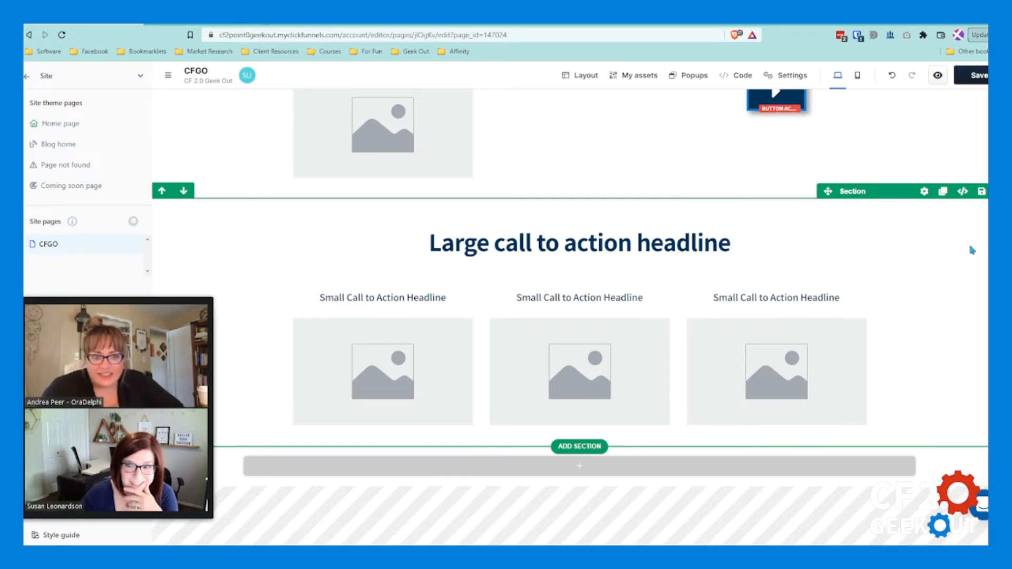
{"action": "left_click", "coordinate": [1001, 439]}
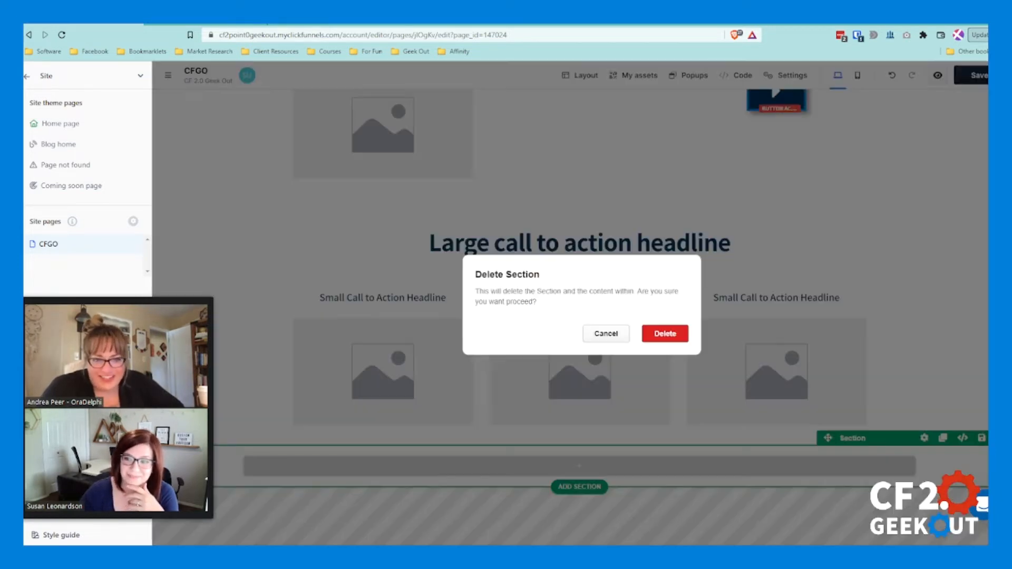
{"action": "left_click", "coordinate": [588, 338]}
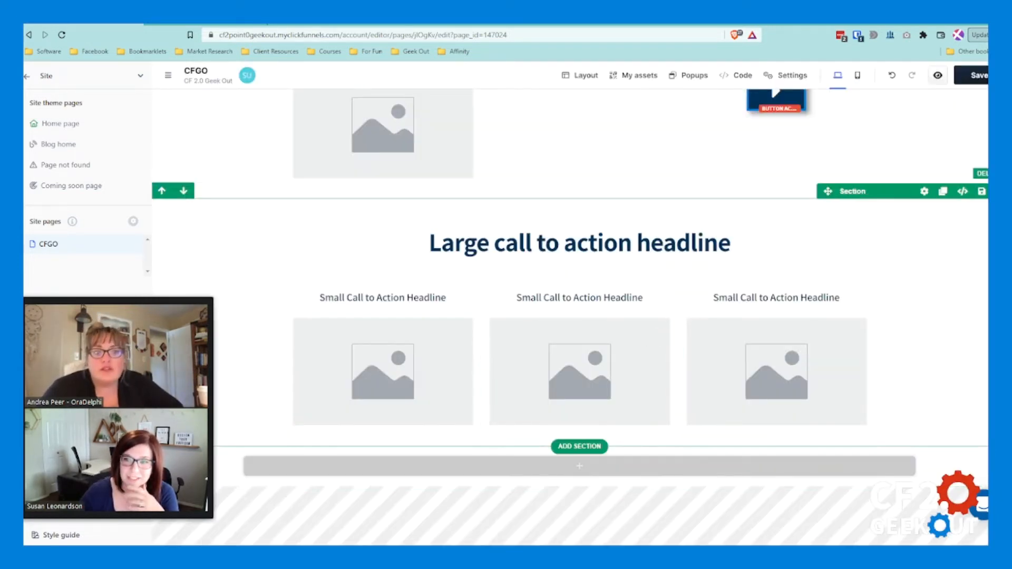
{"action": "left_click", "coordinate": [925, 196]}
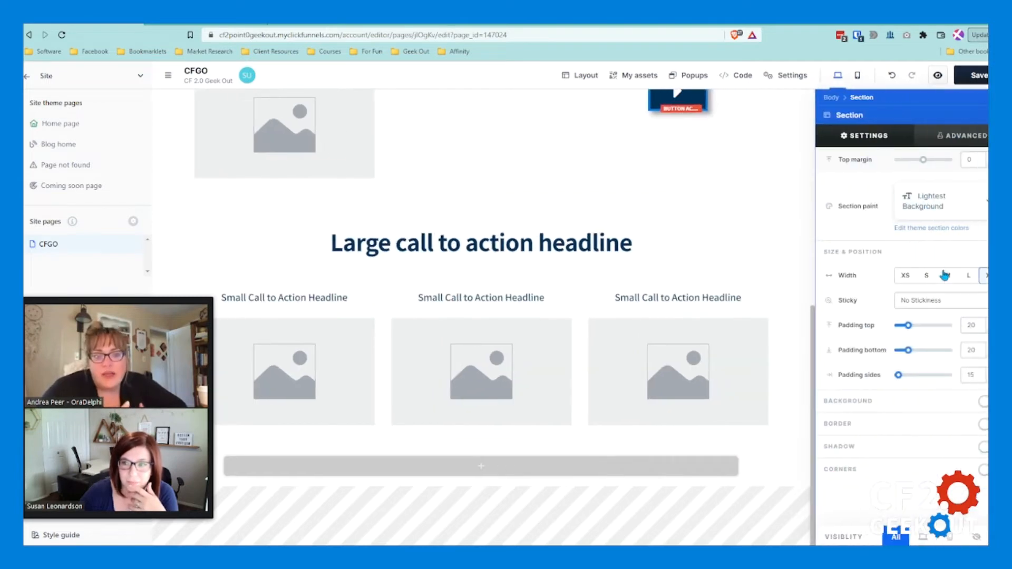
{"action": "left_click", "coordinate": [966, 208]}
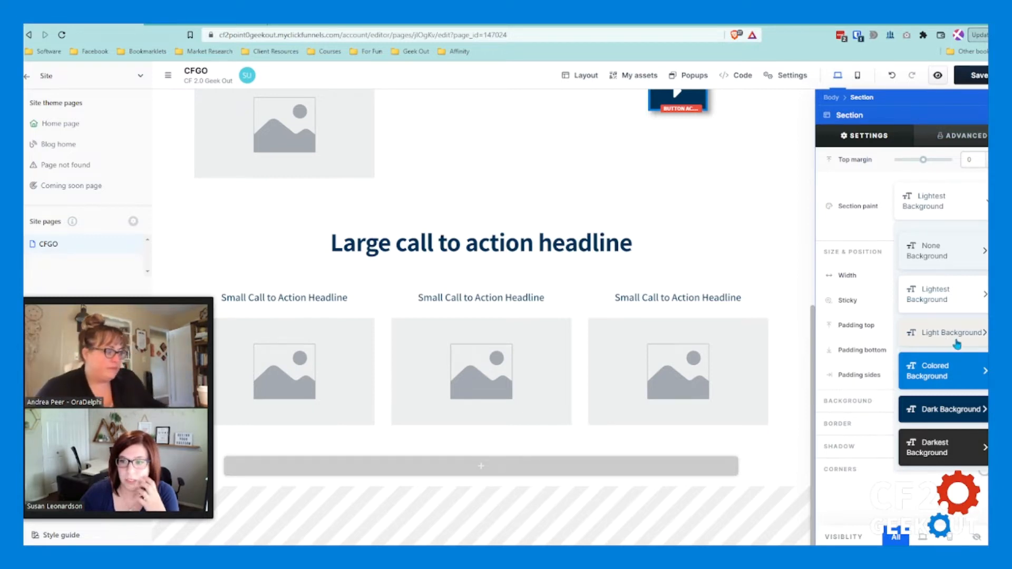
{"action": "left_click", "coordinate": [950, 332]}
{"action": "left_click", "coordinate": [751, 232]}
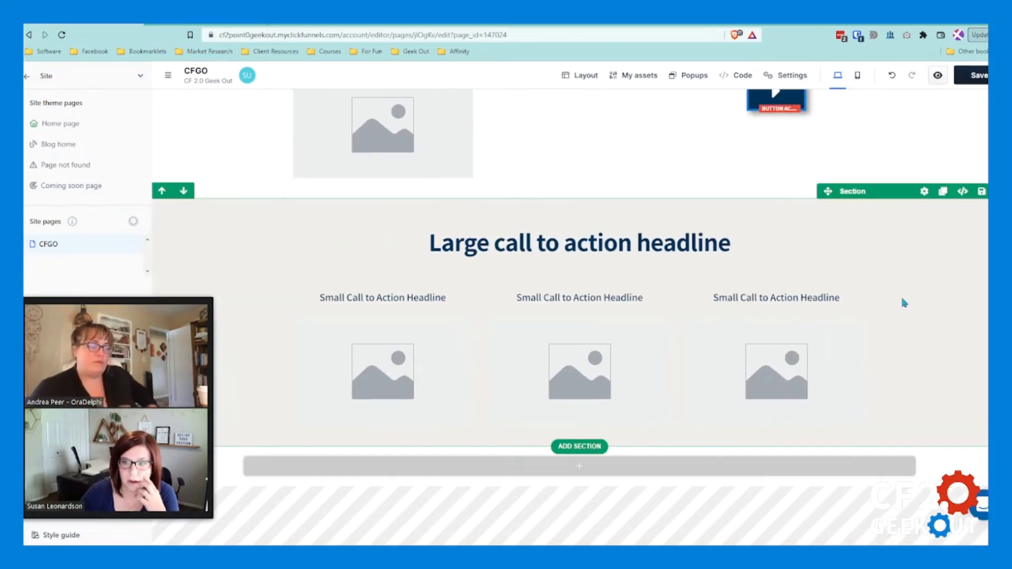
Step: Set the section paint of the section holding the three image columns to Light Background
{"action": "left_click", "coordinate": [311, 270]}
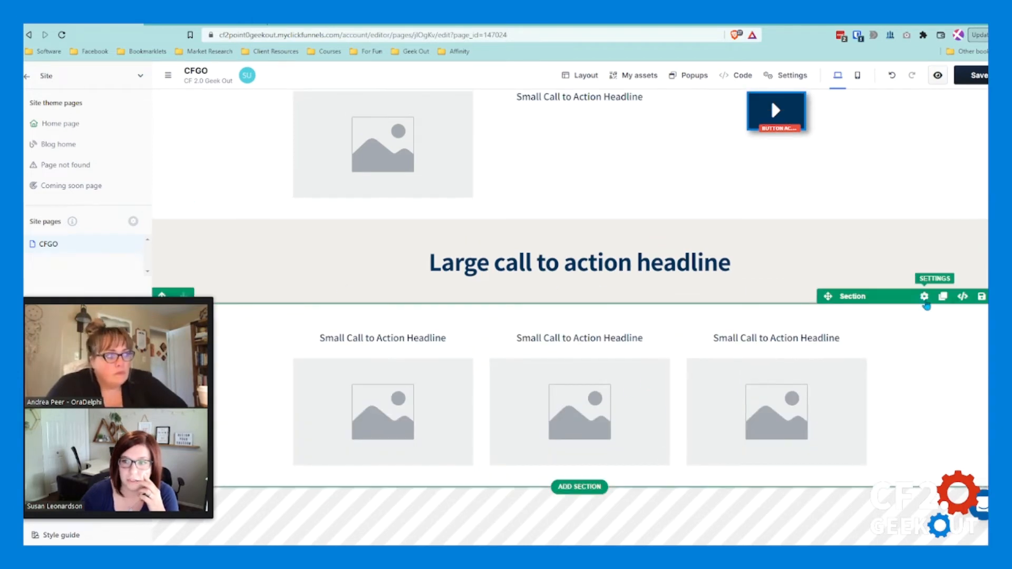
{"action": "left_click", "coordinate": [924, 296]}
{"action": "left_click", "coordinate": [925, 208]}
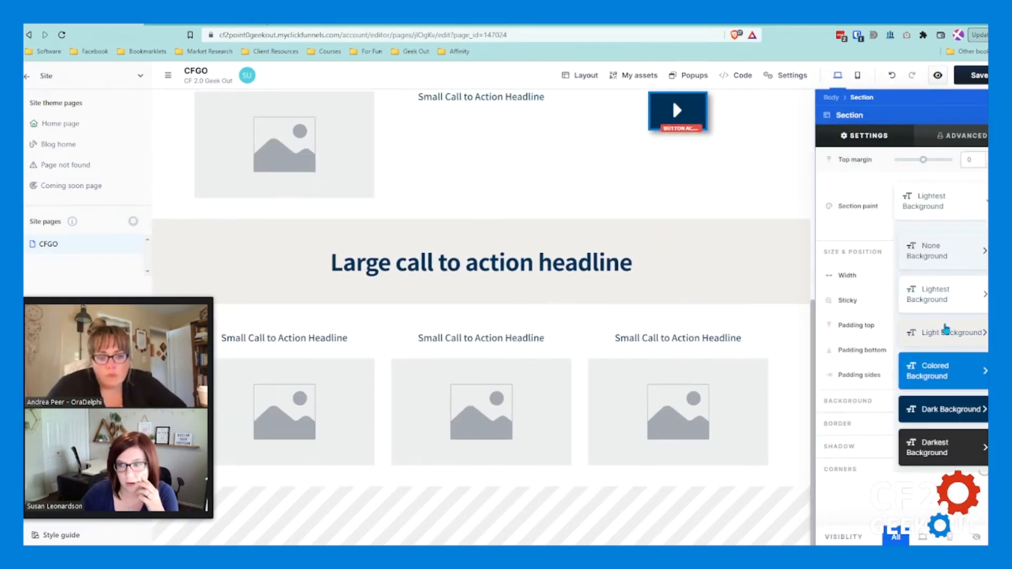
{"action": "left_click", "coordinate": [947, 330]}
{"action": "left_click", "coordinate": [650, 221]}
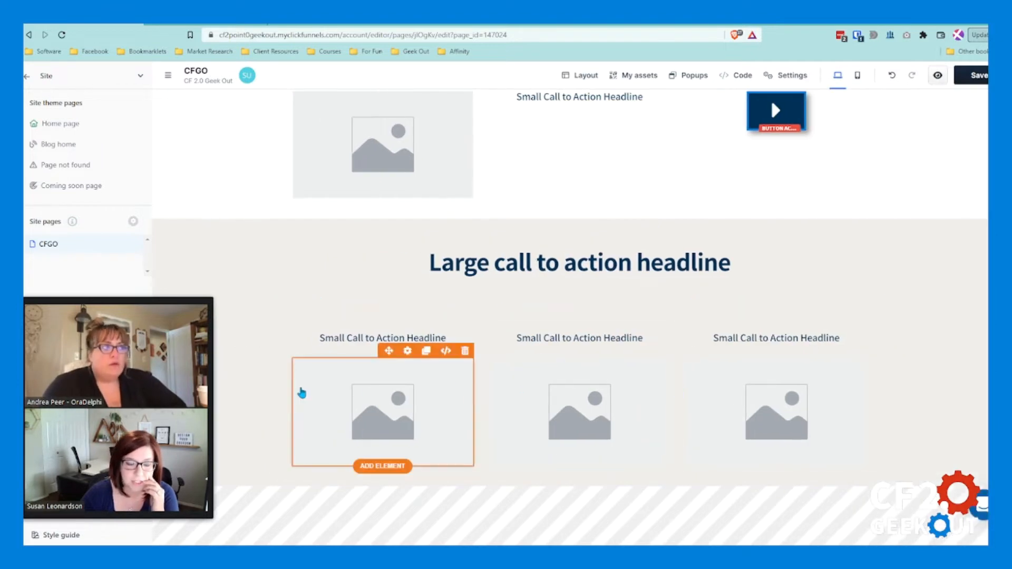
Step: Insert "Step #1: " before the text of the large call-to-action headline above the three columns
{"action": "left_click", "coordinate": [287, 307]}
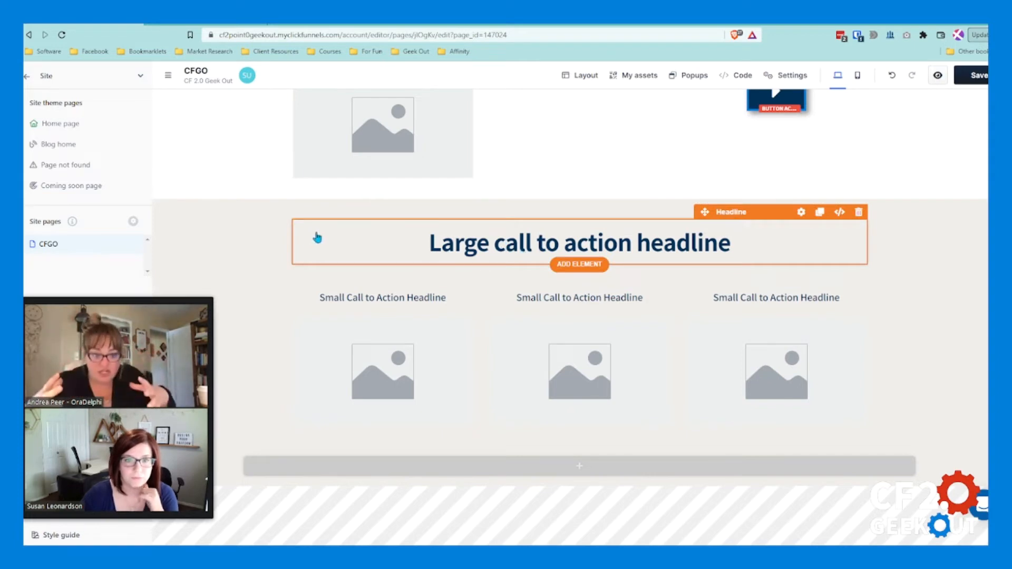
{"action": "left_click", "coordinate": [433, 244]}
{"action": "type", "text": "Step #1"}
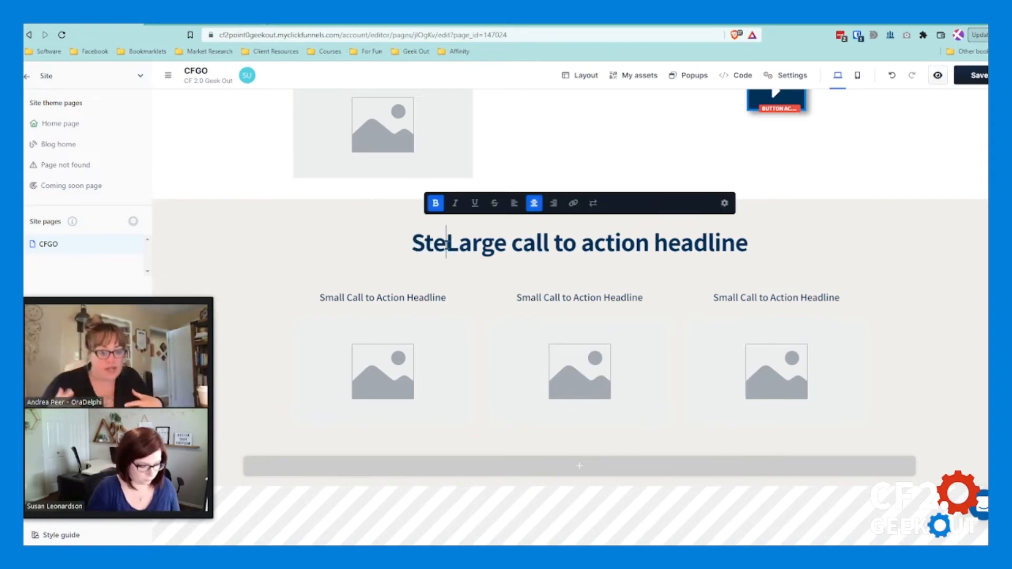
{"action": "type", "text": ":"}
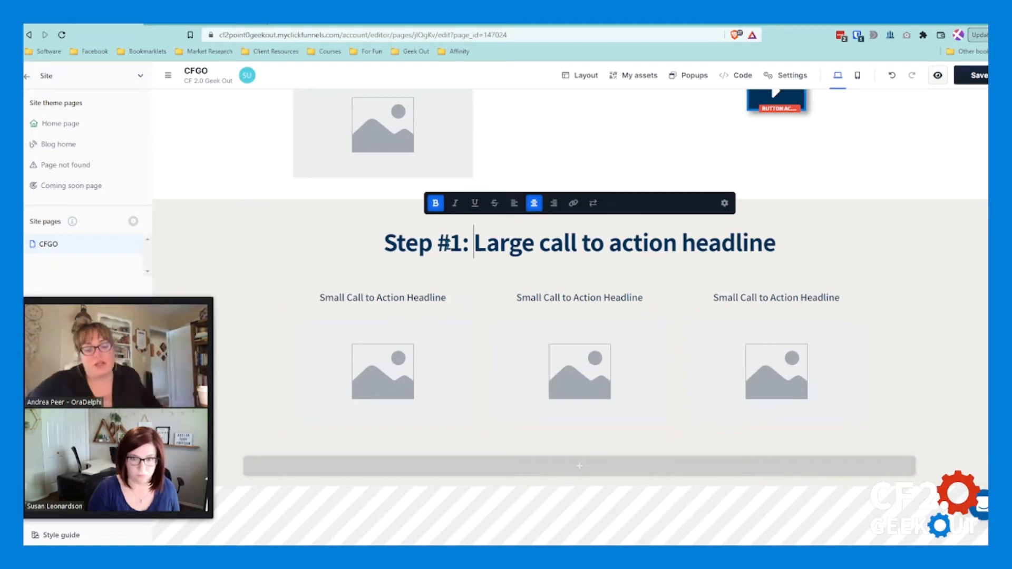
{"action": "left_click", "coordinate": [751, 175]}
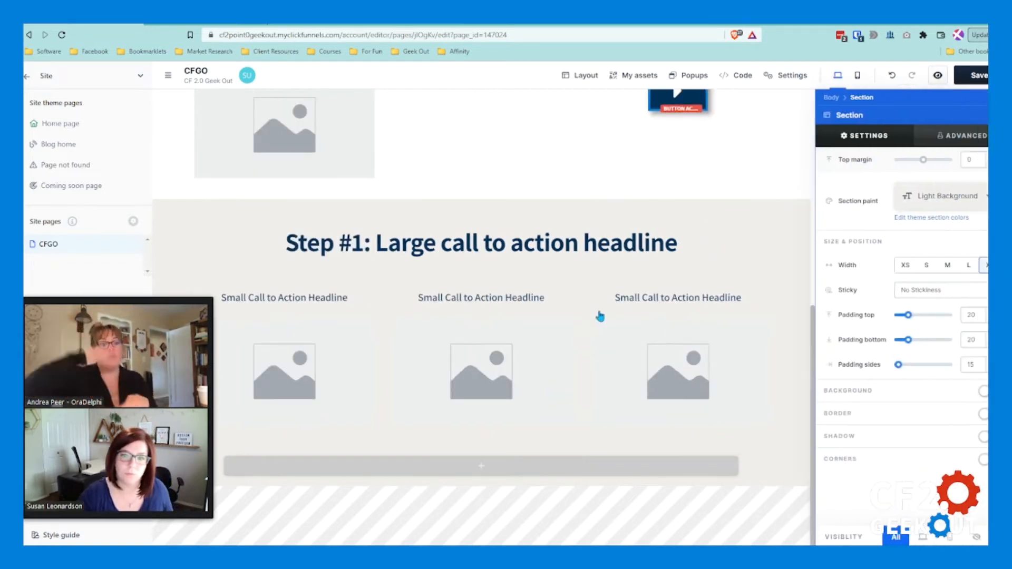
{"action": "left_click", "coordinate": [592, 310]}
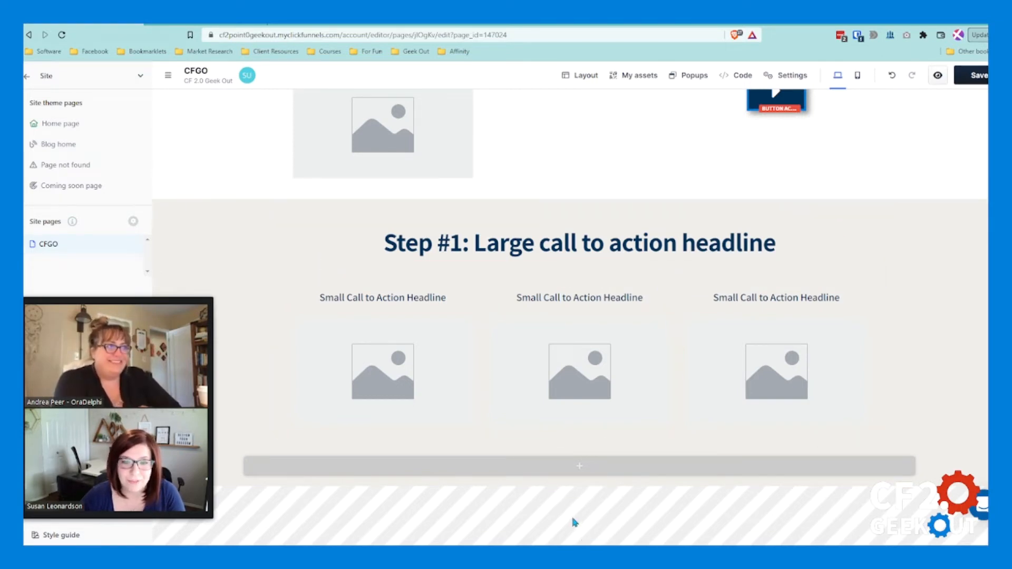
Step: Add a one-column row below the three image columns and place a sub headline element in it
{"action": "left_click", "coordinate": [592, 469]}
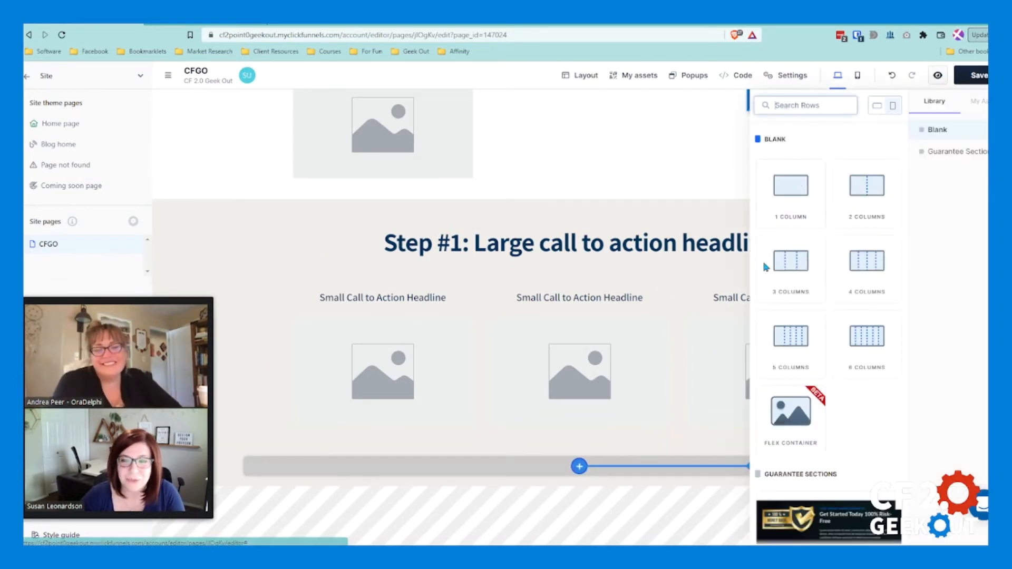
{"action": "left_click", "coordinate": [791, 187]}
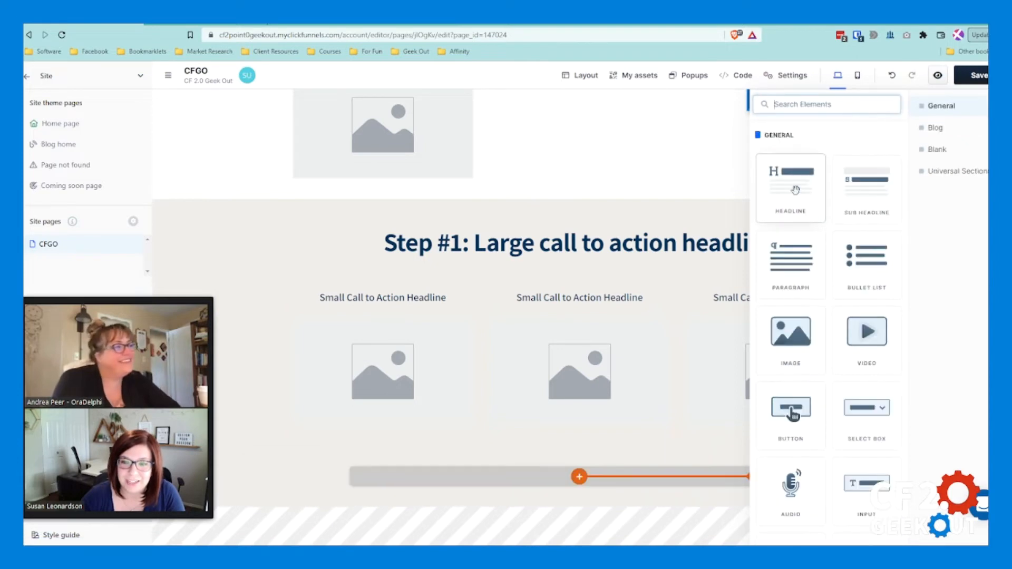
{"action": "left_click", "coordinate": [869, 198]}
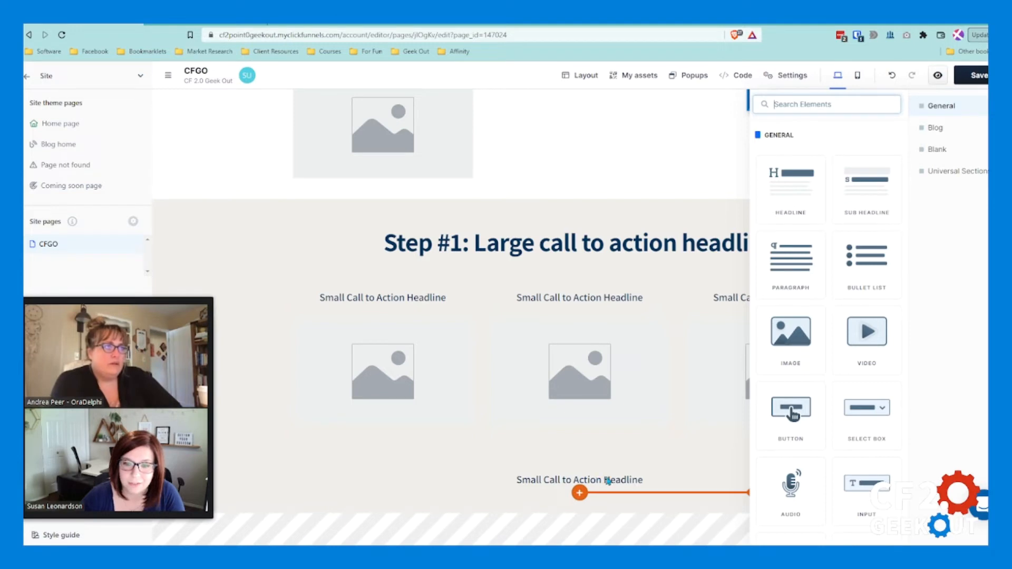
{"action": "left_click", "coordinate": [653, 355]}
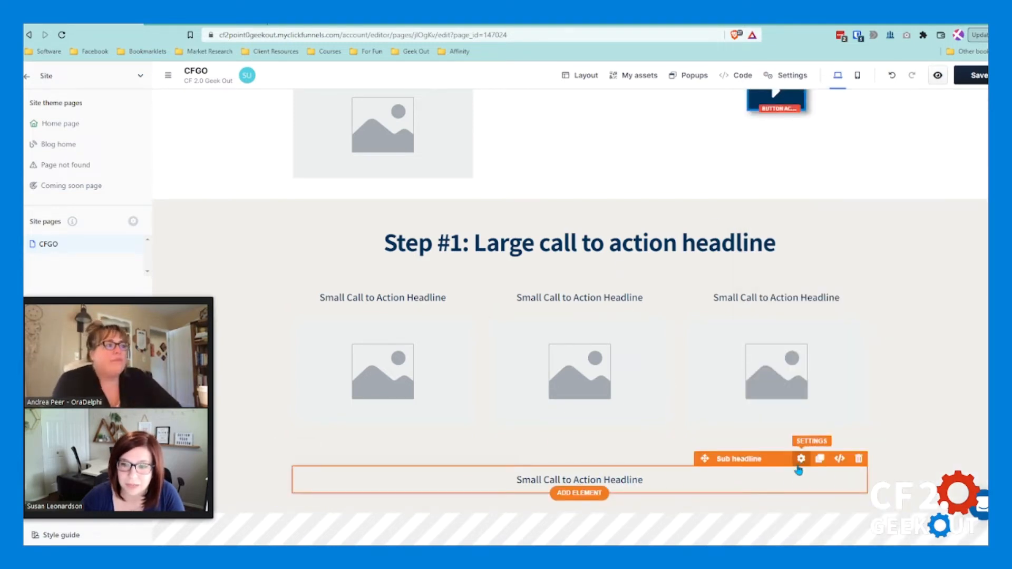
Step: Replace the sub headline in the bottom one-column row with a headline followed by a sub headline
{"action": "scroll", "coordinate": [795, 475], "scroll_direction": "down", "scroll_amount": 1}
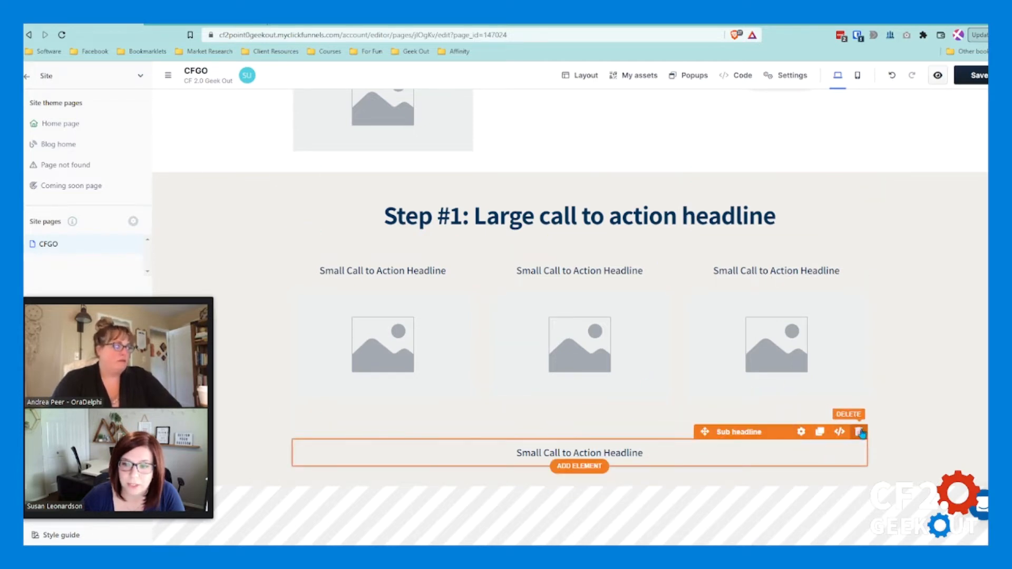
{"action": "left_click", "coordinate": [861, 433]}
{"action": "left_click", "coordinate": [667, 332]}
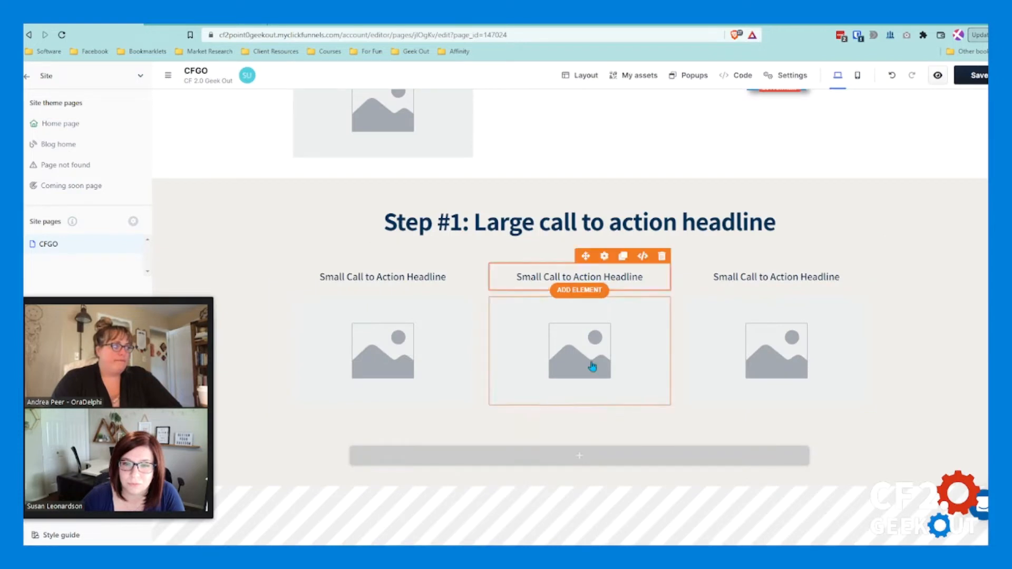
{"action": "left_click", "coordinate": [578, 457]}
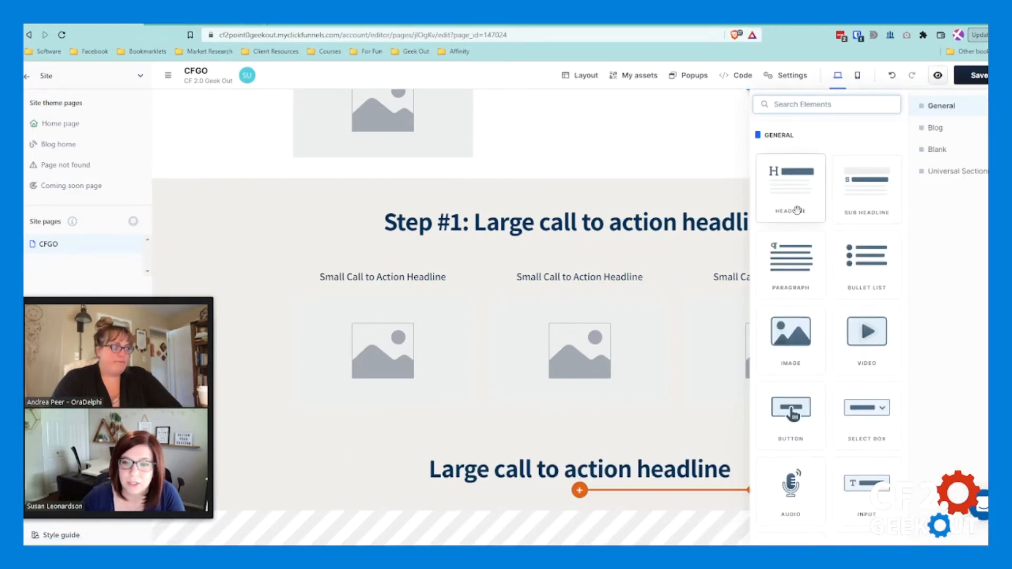
{"action": "left_click", "coordinate": [623, 291]}
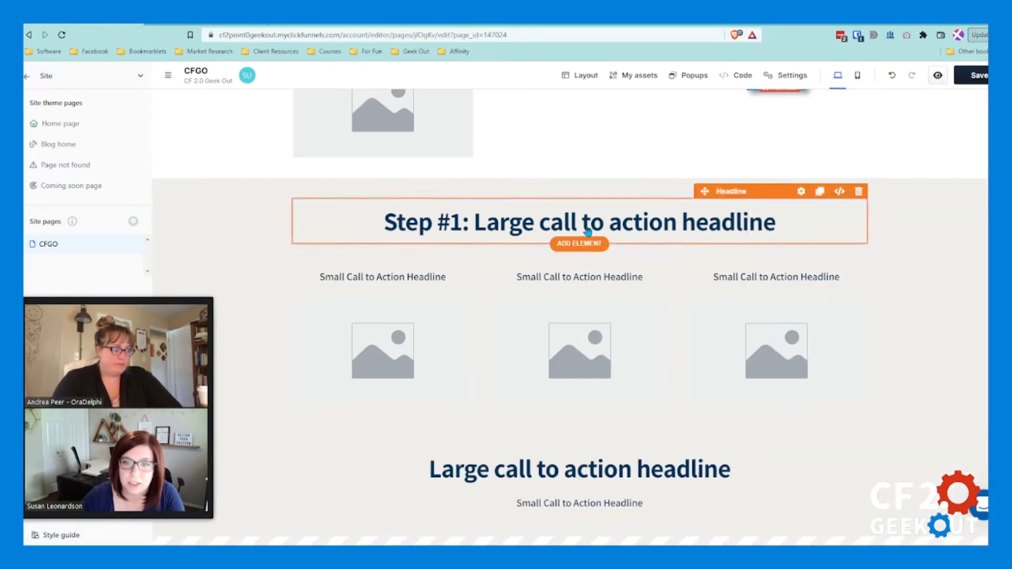
Step: Add a sub headline element directly below the "Step #1" headline
{"action": "left_click", "coordinate": [580, 244]}
{"action": "left_click", "coordinate": [884, 203]}
{"action": "left_click", "coordinate": [669, 316]}
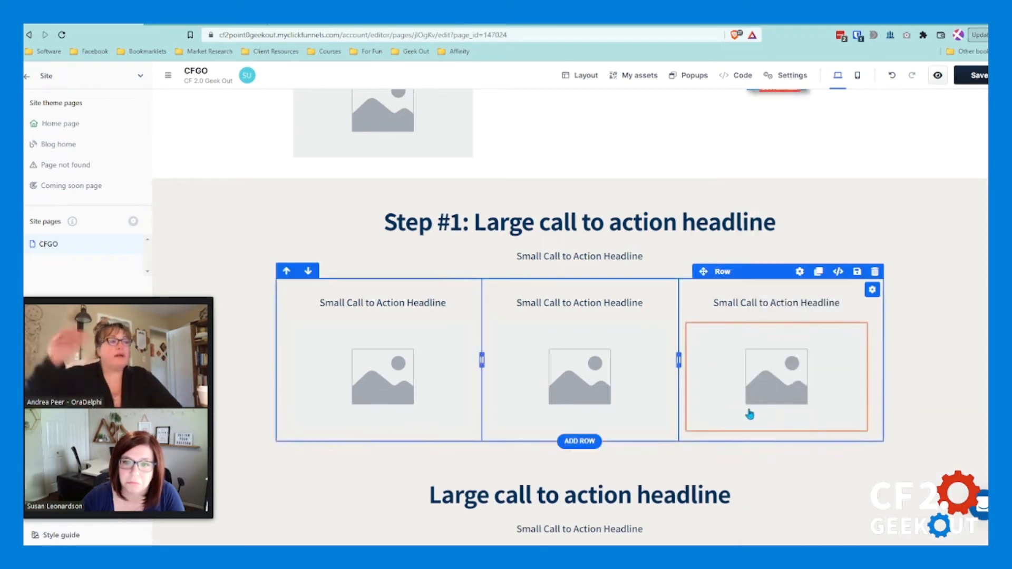
{"action": "scroll", "coordinate": [738, 406], "scroll_direction": "down", "scroll_amount": 1}
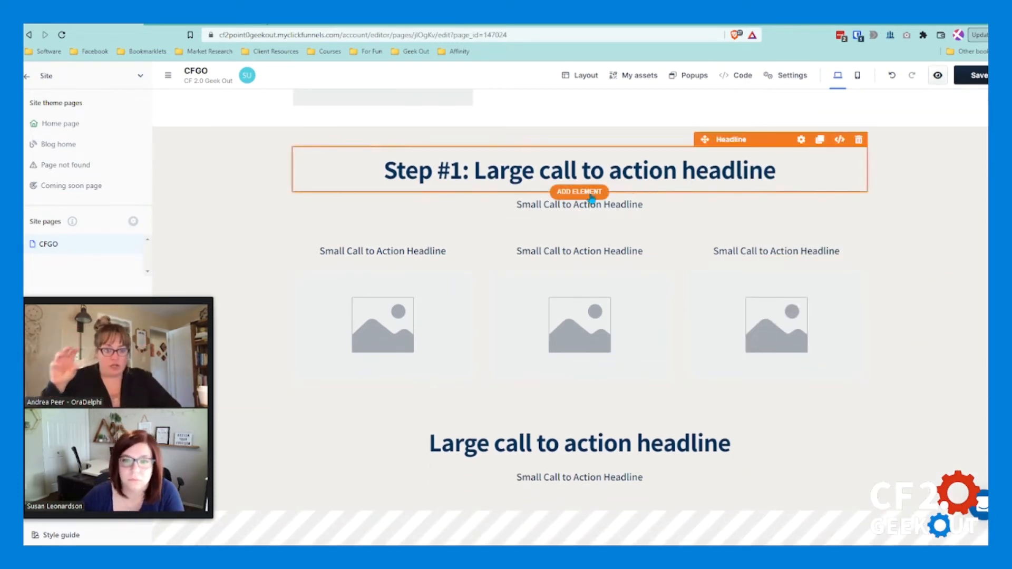
{"action": "left_click", "coordinate": [481, 179]}
{"action": "left_click_drag", "start_coordinate": [474, 173], "coordinate": [807, 197]}
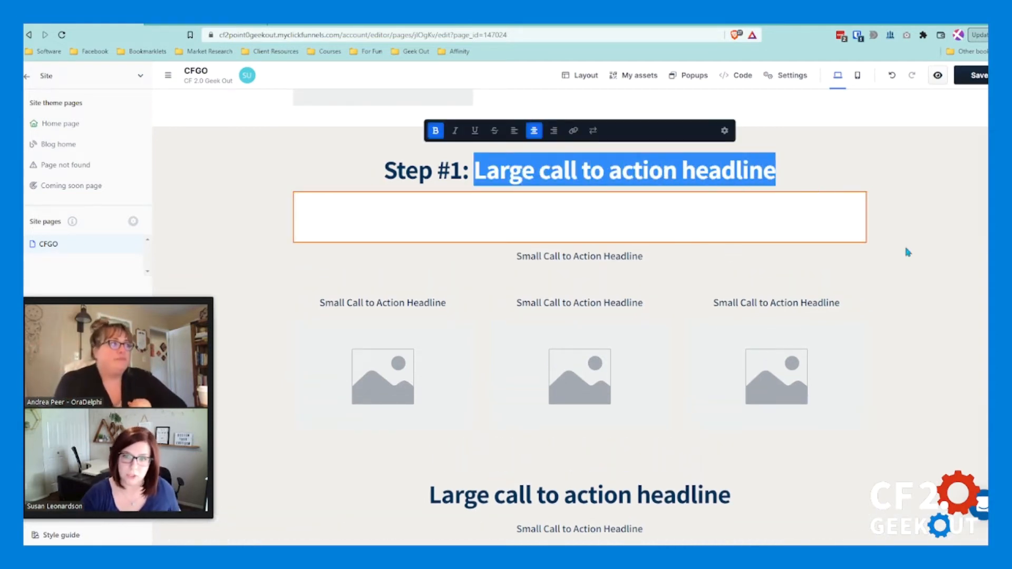
{"action": "left_click", "coordinate": [930, 222]}
{"action": "left_click", "coordinate": [479, 285]}
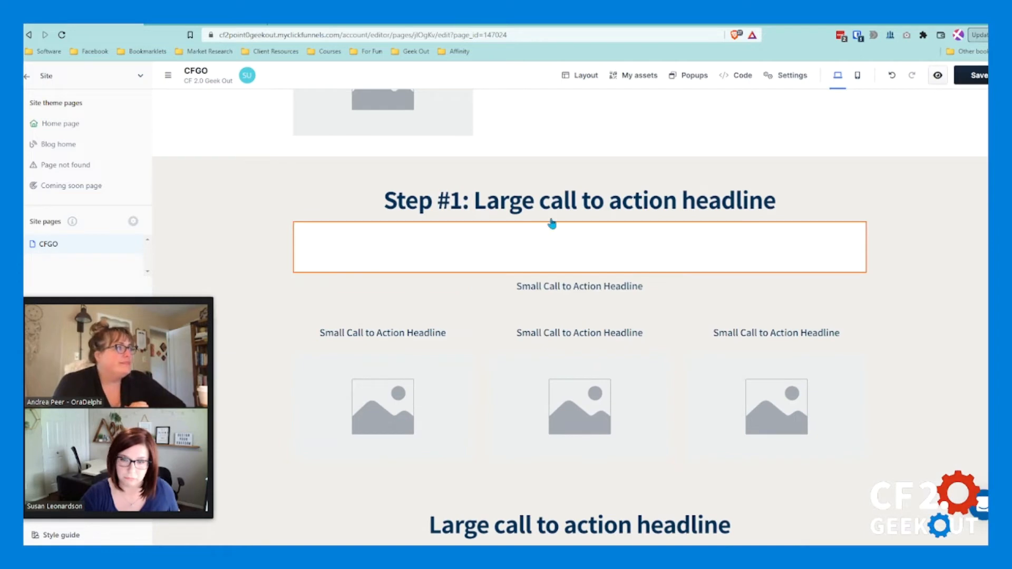
{"action": "left_click", "coordinate": [540, 203]}
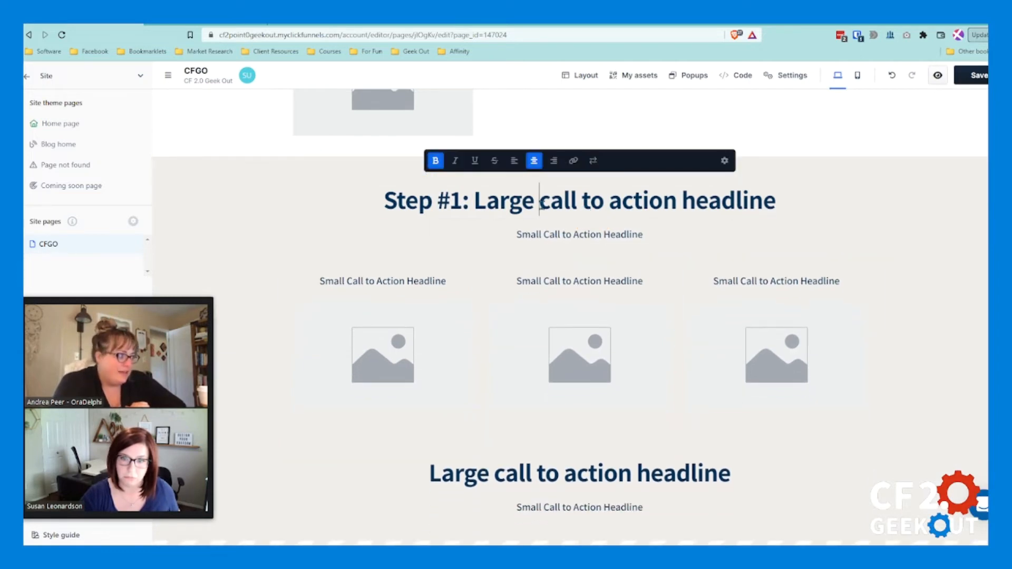
{"action": "left_click_drag", "start_coordinate": [474, 199], "coordinate": [770, 206]}
{"action": "left_click", "coordinate": [642, 264]}
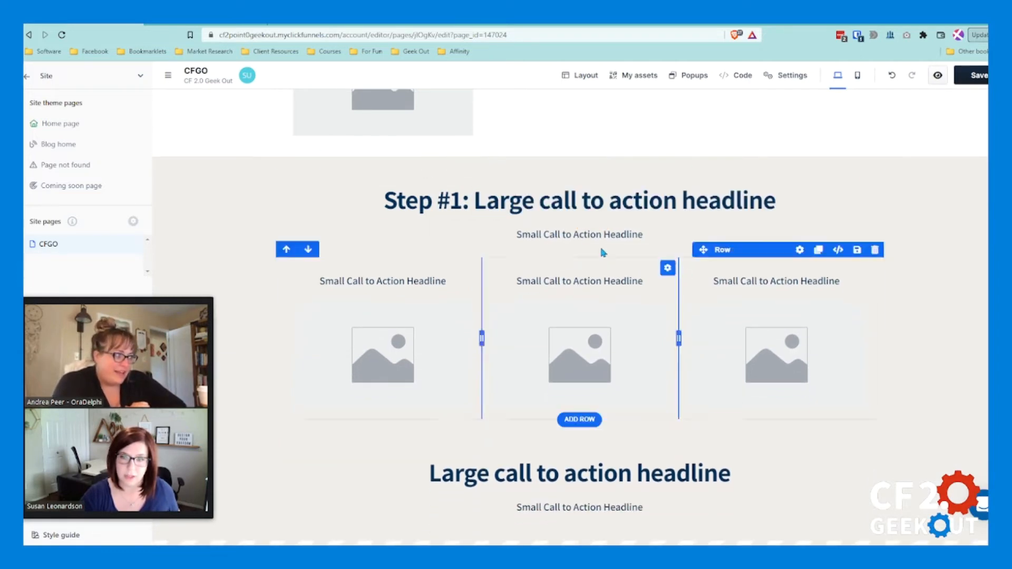
{"action": "left_click", "coordinate": [475, 201]}
{"action": "left_click_drag", "start_coordinate": [475, 200], "coordinate": [777, 205]}
{"action": "left_click", "coordinate": [612, 242]}
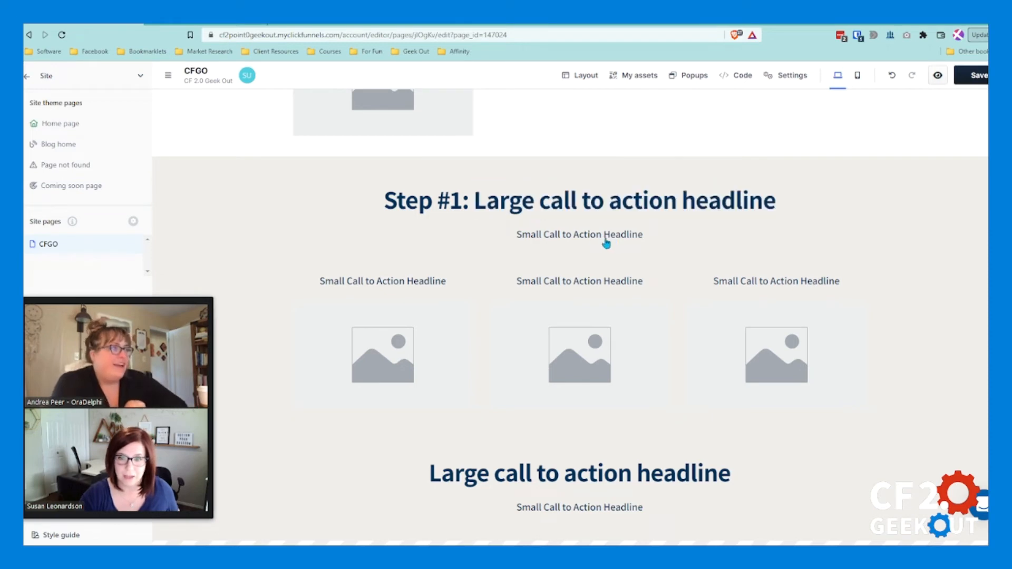
{"action": "left_click", "coordinate": [563, 226]}
{"action": "left_click", "coordinate": [517, 203]}
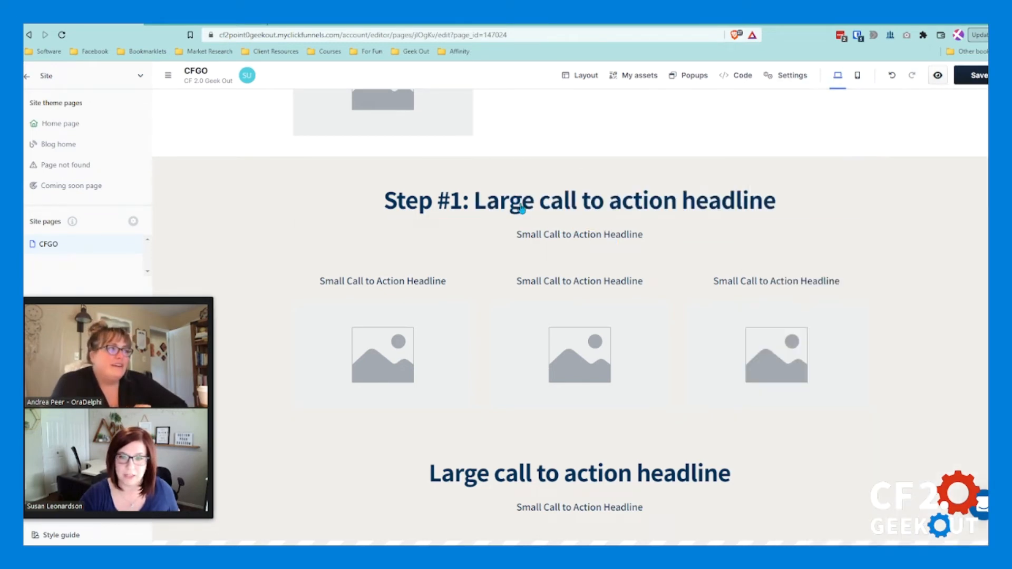
{"action": "left_click", "coordinate": [578, 221]}
{"action": "left_click", "coordinate": [521, 223]}
{"action": "left_click", "coordinate": [520, 222]}
{"action": "left_click", "coordinate": [514, 231]}
{"action": "left_click", "coordinate": [504, 228]}
{"action": "left_click", "coordinate": [503, 229]}
{"action": "left_click", "coordinate": [511, 229]}
{"action": "left_click", "coordinate": [519, 221]}
{"action": "left_click", "coordinate": [757, 247]}
{"action": "left_click_drag", "start_coordinate": [771, 231], "coordinate": [643, 174]}
Step: Change the headline above the three columns to "Customer Journey", removing its "Step #1:" prefix
{"action": "left_click", "coordinate": [488, 197]}
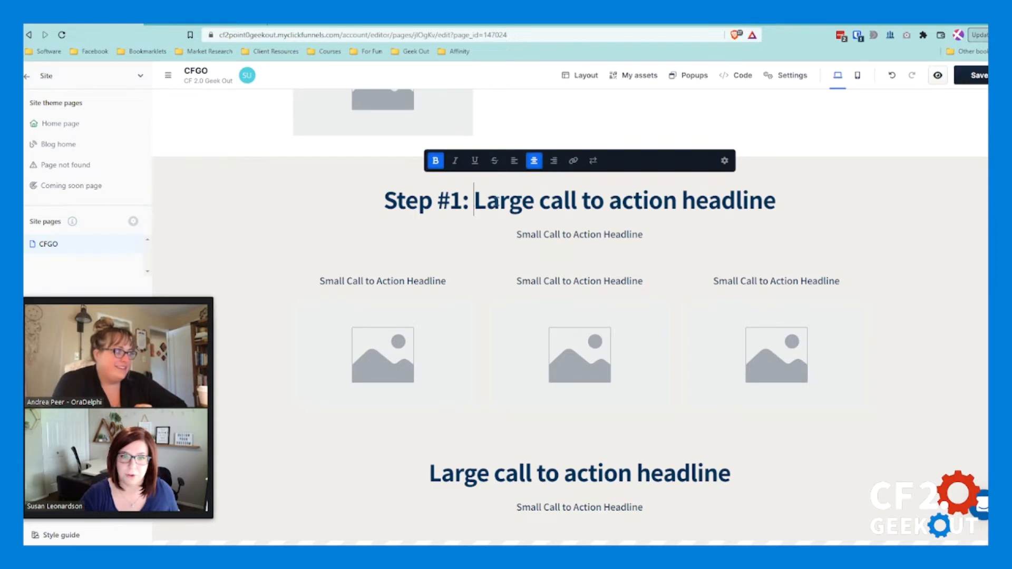
{"action": "left_click_drag", "start_coordinate": [475, 199], "coordinate": [814, 222]}
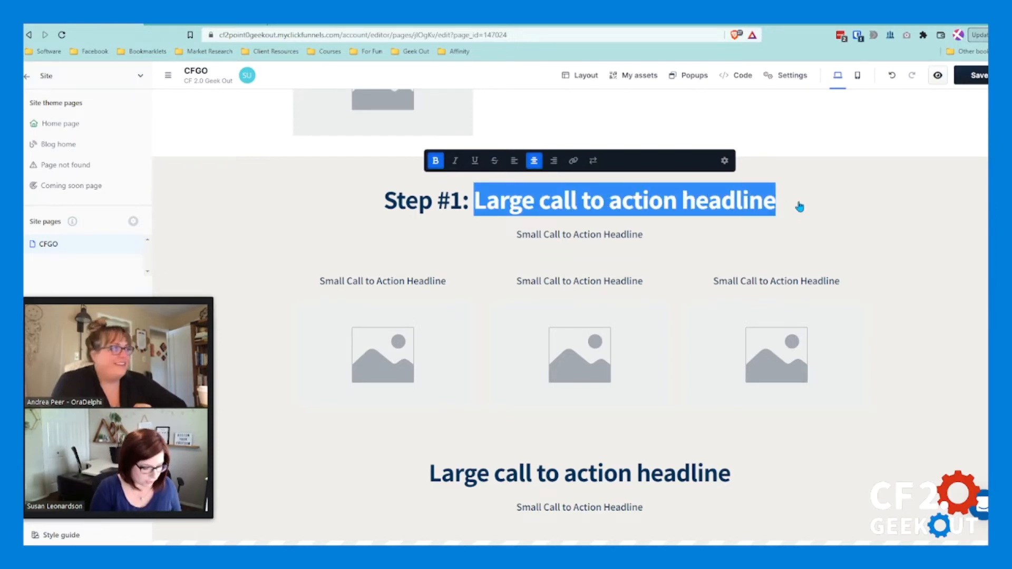
{"action": "type", "text": "Customer Journey"}
{"action": "scroll", "coordinate": [800, 206], "scroll_direction": "up", "scroll_amount": 1}
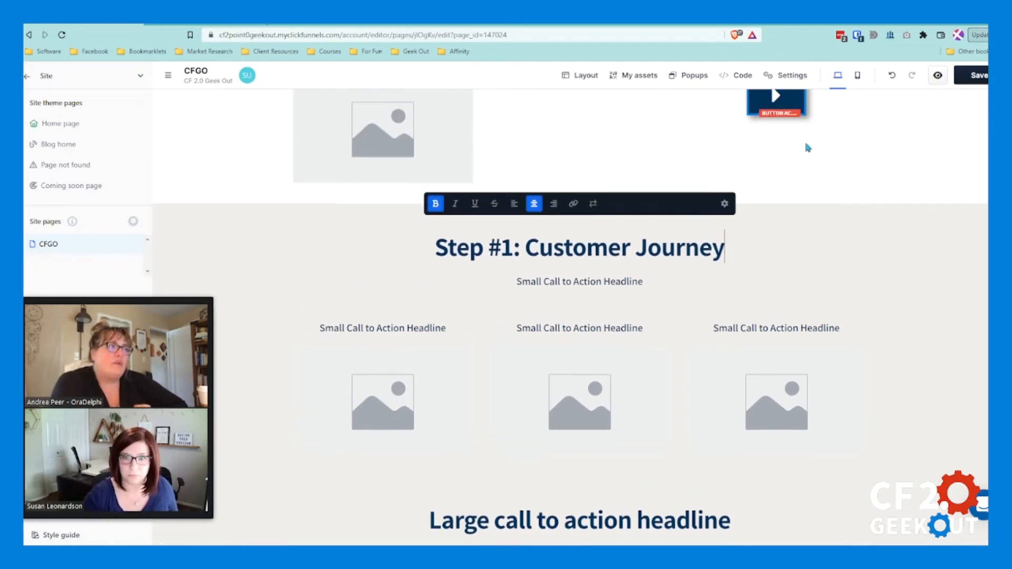
{"action": "left_click_drag", "start_coordinate": [527, 255], "coordinate": [434, 254]}
{"action": "key", "text": "BackSpace"}
Step: Replace the text of the first column's sub headline with "Step #1"
{"action": "left_click", "coordinate": [404, 335]}
{"action": "double_click", "coordinate": [404, 336]}
{"action": "type", "text": "Step #2"}
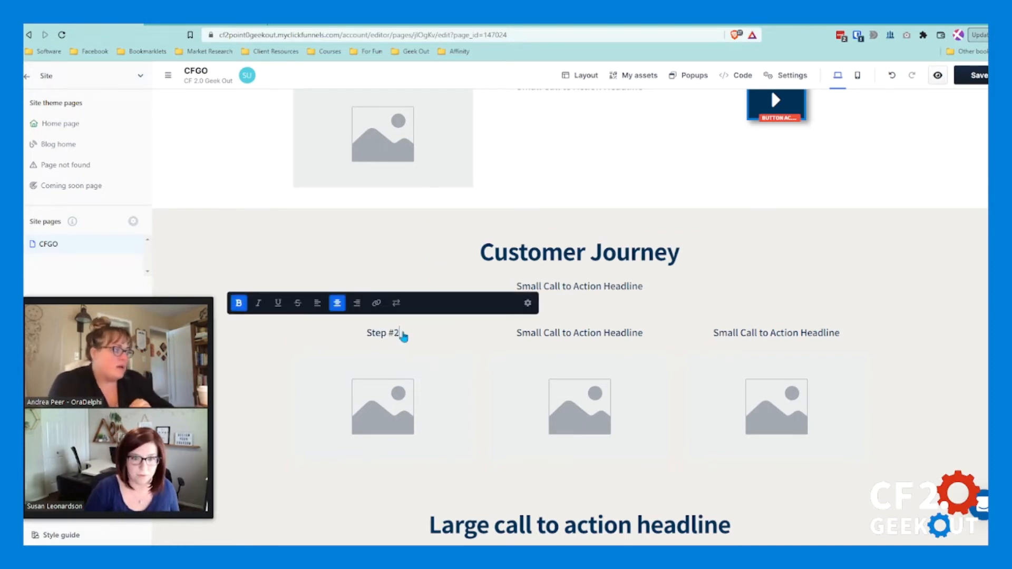
Step: Replace the text of the second column's sub headline with "Step #2"
{"action": "left_click", "coordinate": [561, 334]}
{"action": "left_click", "coordinate": [561, 334]}
{"action": "type", "text": "Step #2"}
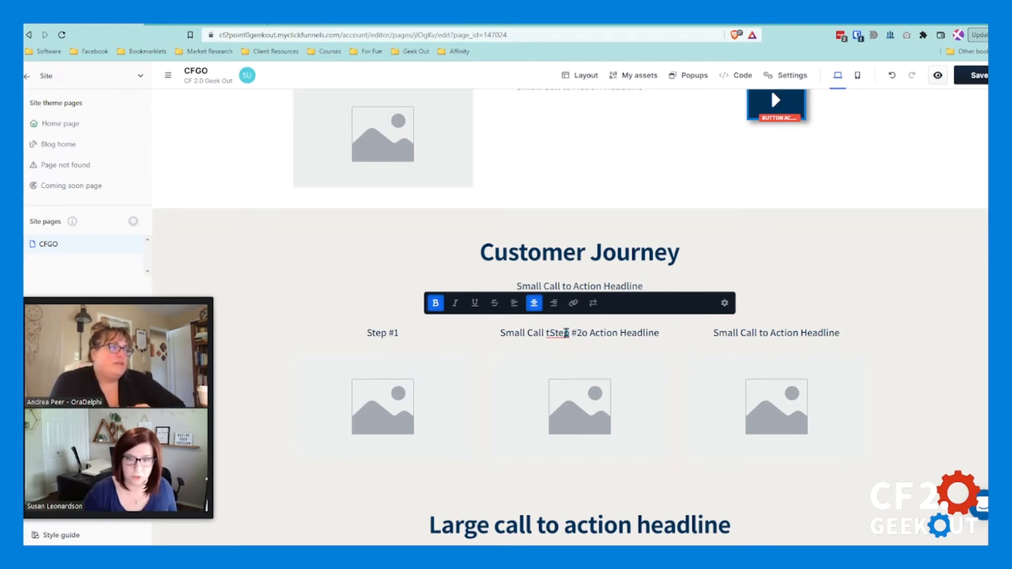
{"action": "triple_click", "coordinate": [566, 335]}
{"action": "type", "text": "Step #2"}
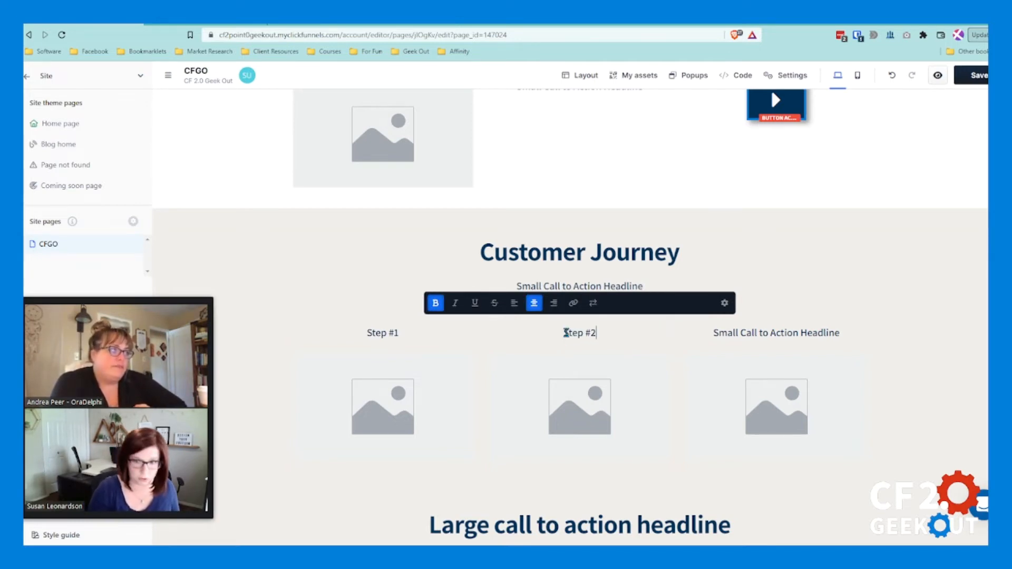
Step: Replace the text of the third column's sub headline with "Step #3"
{"action": "triple_click", "coordinate": [765, 340]}
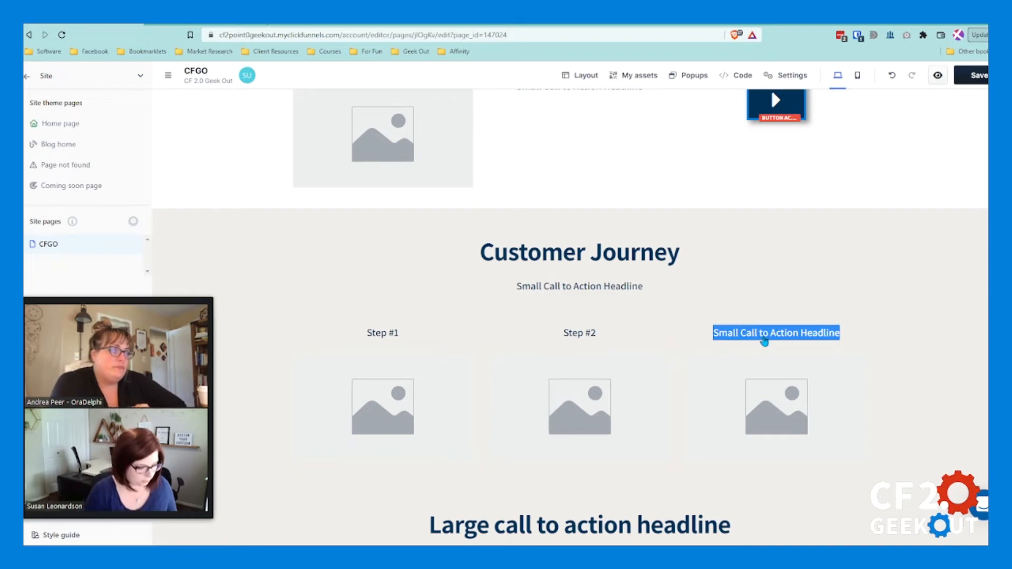
{"action": "scroll", "coordinate": [764, 342], "scroll_direction": "down", "scroll_amount": 2}
{"action": "left_click", "coordinate": [761, 226]}
{"action": "triple_click", "coordinate": [762, 225]}
{"action": "type", "text": "Step #3"}
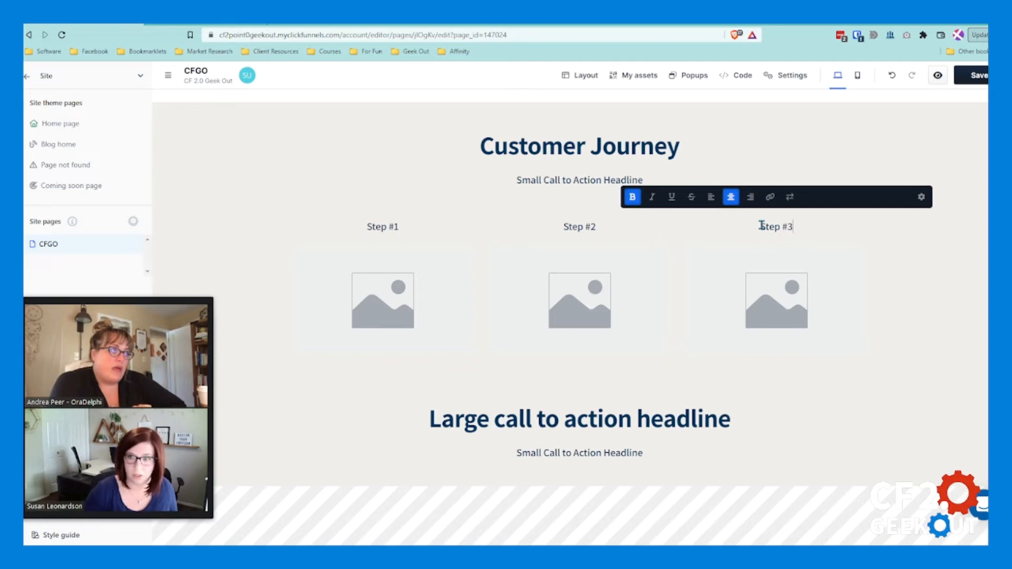
{"action": "left_click", "coordinate": [896, 294]}
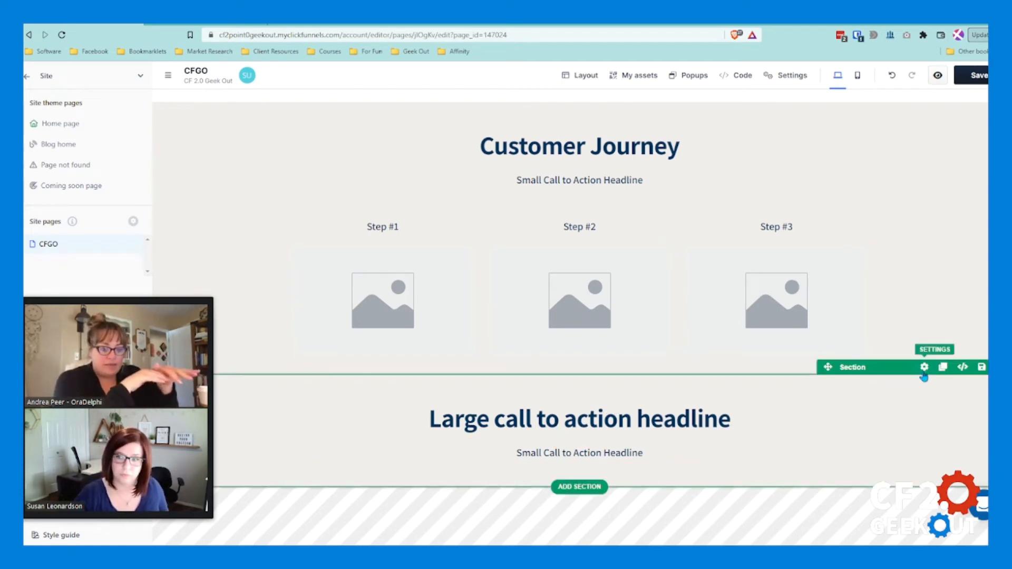
Step: Set the section paint of the "Large call to action headline" section below the three columns to Colored Background
{"action": "left_click", "coordinate": [924, 374]}
{"action": "left_click", "coordinate": [955, 198]}
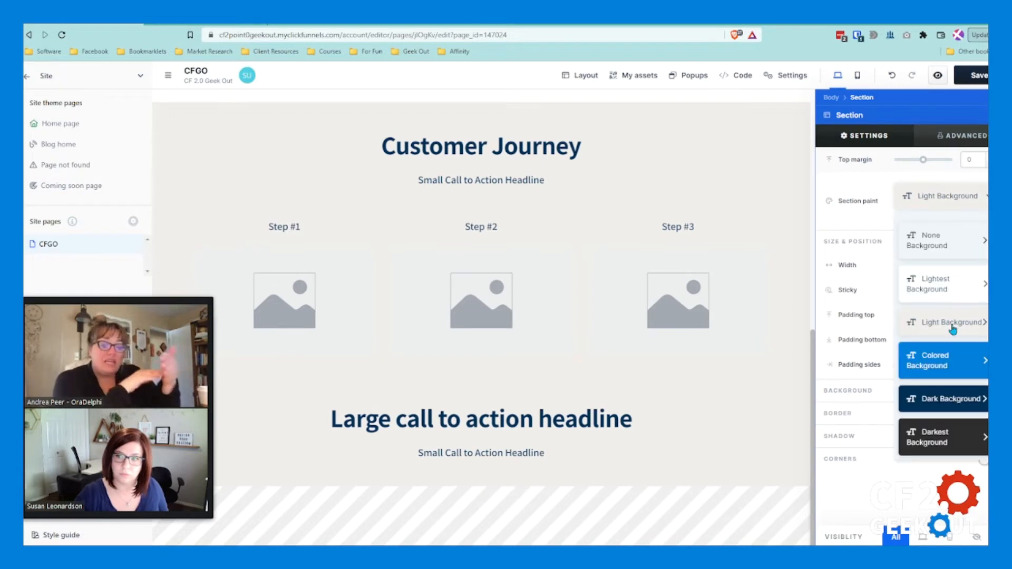
{"action": "left_click", "coordinate": [972, 371]}
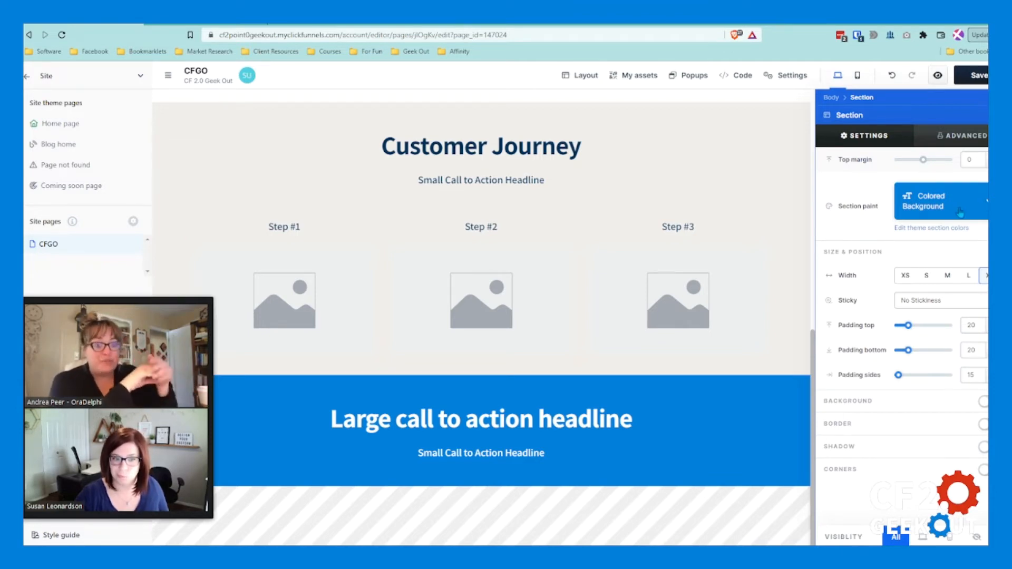
{"action": "left_click", "coordinate": [715, 451]}
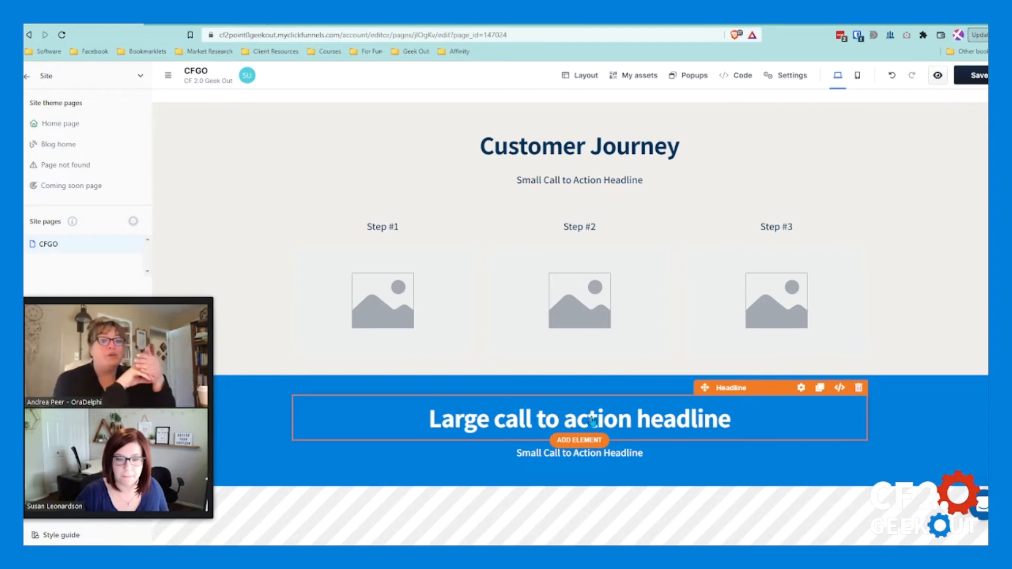
Step: Examine the step-by-step journey and content sections down to the footer on the marketingsecrets.com homepage, and return to the page editor
{"action": "left_click", "coordinate": [592, 417]}
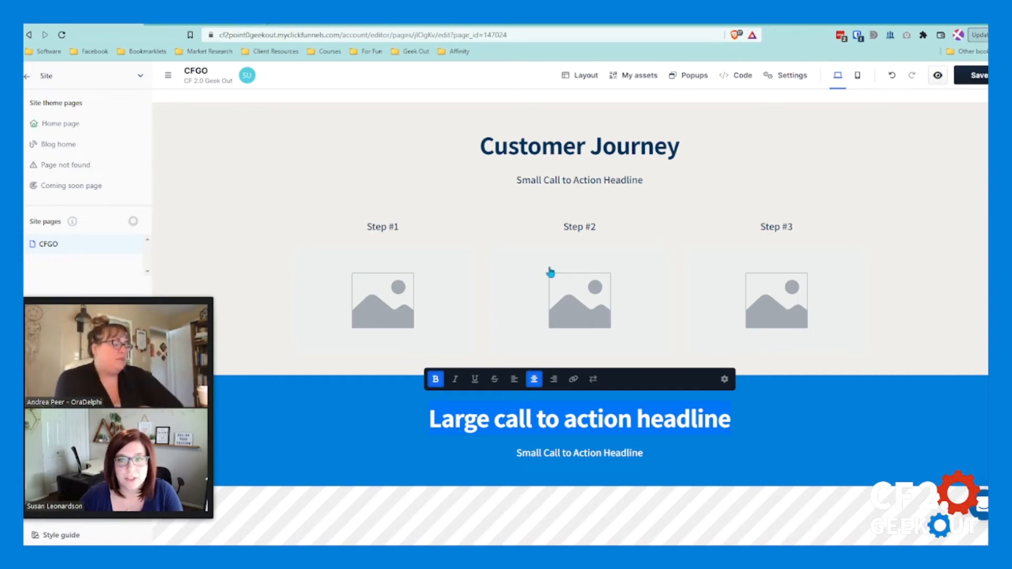
{"action": "left_click", "coordinate": [195, 25]}
{"action": "scroll", "coordinate": [346, 156], "scroll_direction": "down", "scroll_amount": 1}
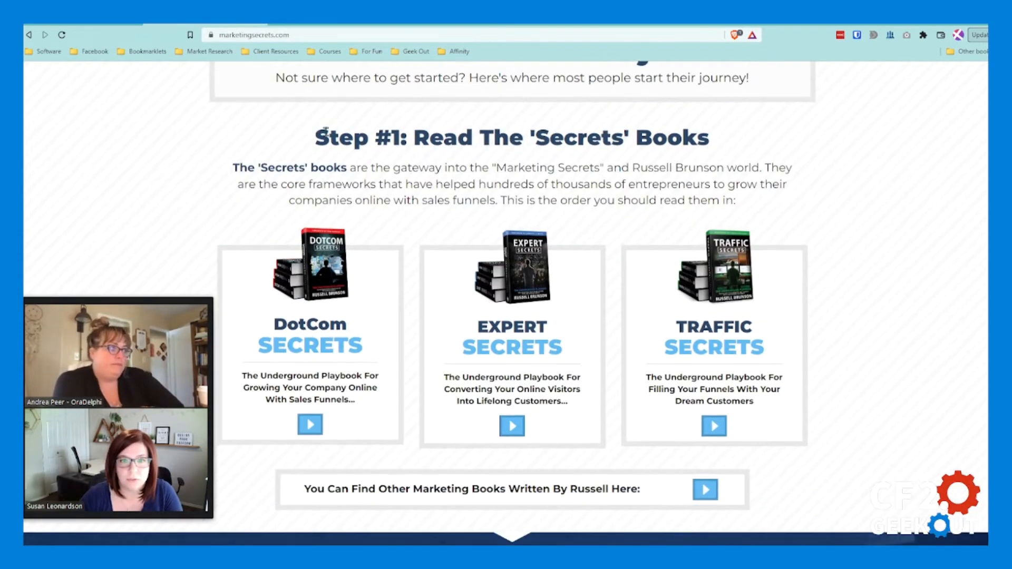
{"action": "scroll", "coordinate": [575, 178], "scroll_direction": "down", "scroll_amount": 15}
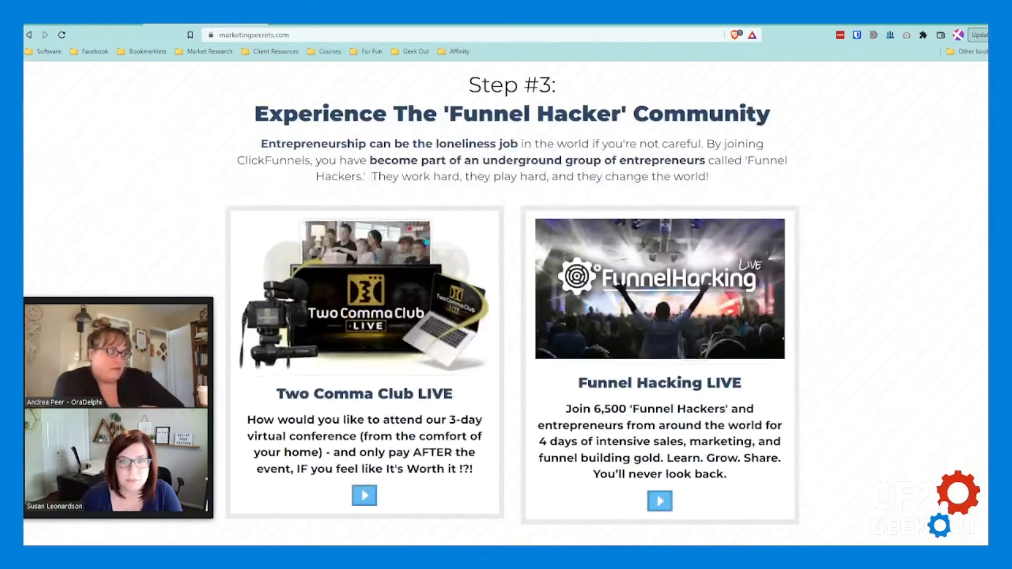
{"action": "scroll", "coordinate": [570, 353], "scroll_direction": "down", "scroll_amount": 2}
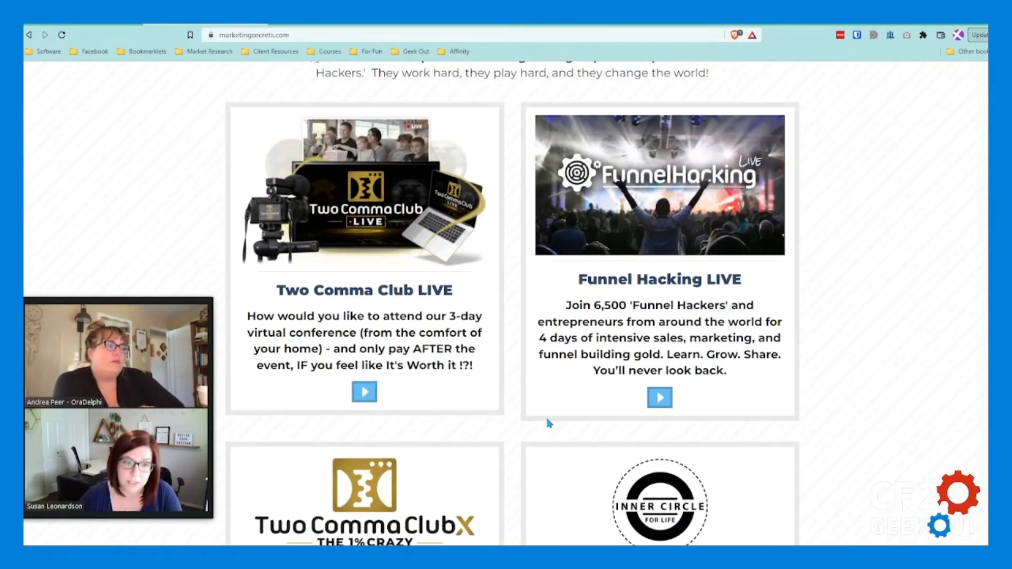
{"action": "scroll", "coordinate": [534, 396], "scroll_direction": "down", "scroll_amount": 1}
{"action": "scroll", "coordinate": [533, 396], "scroll_direction": "down", "scroll_amount": 12}
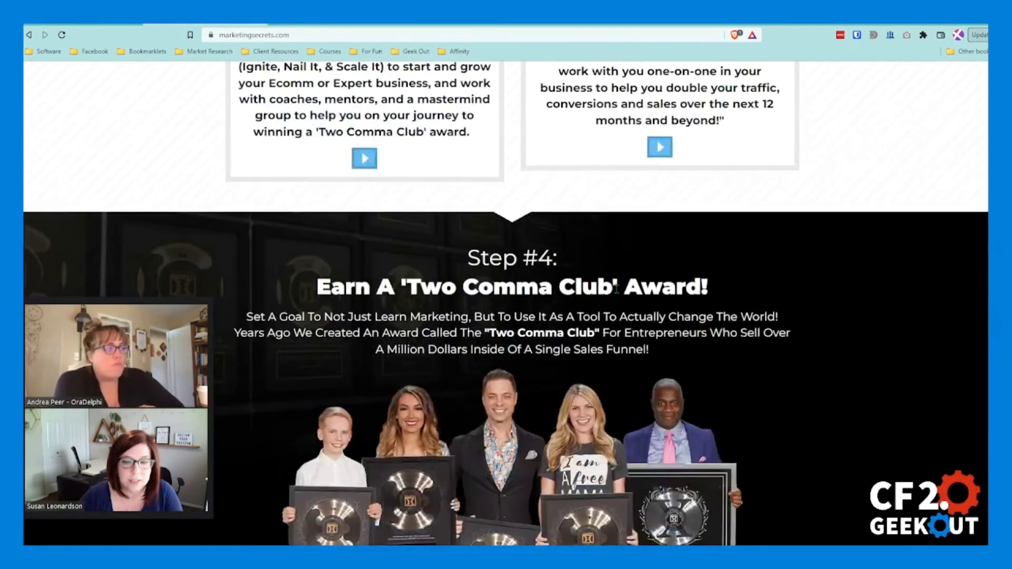
{"action": "scroll", "coordinate": [571, 327], "scroll_direction": "down", "scroll_amount": 7}
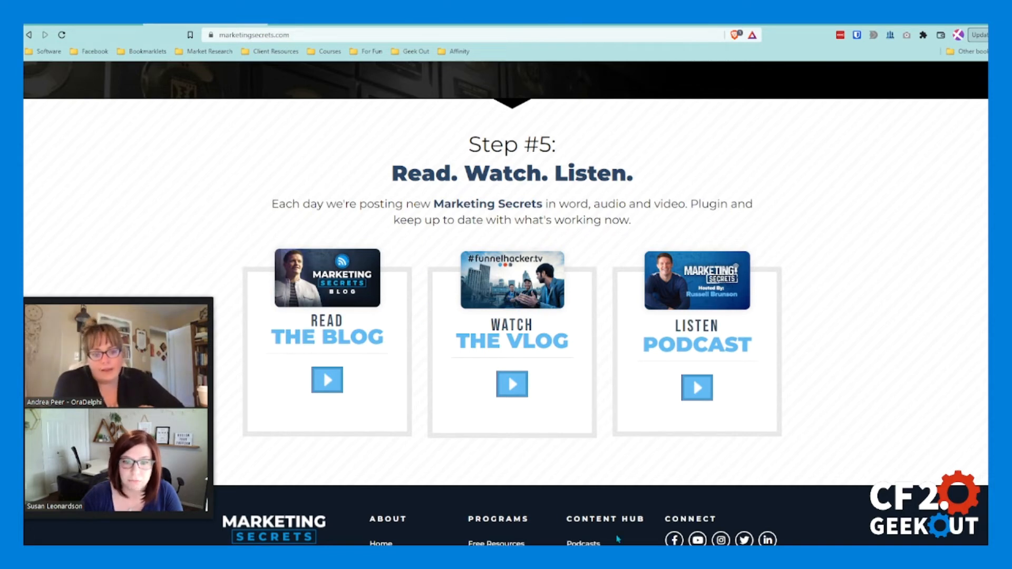
{"action": "left_click", "coordinate": [109, 25]}
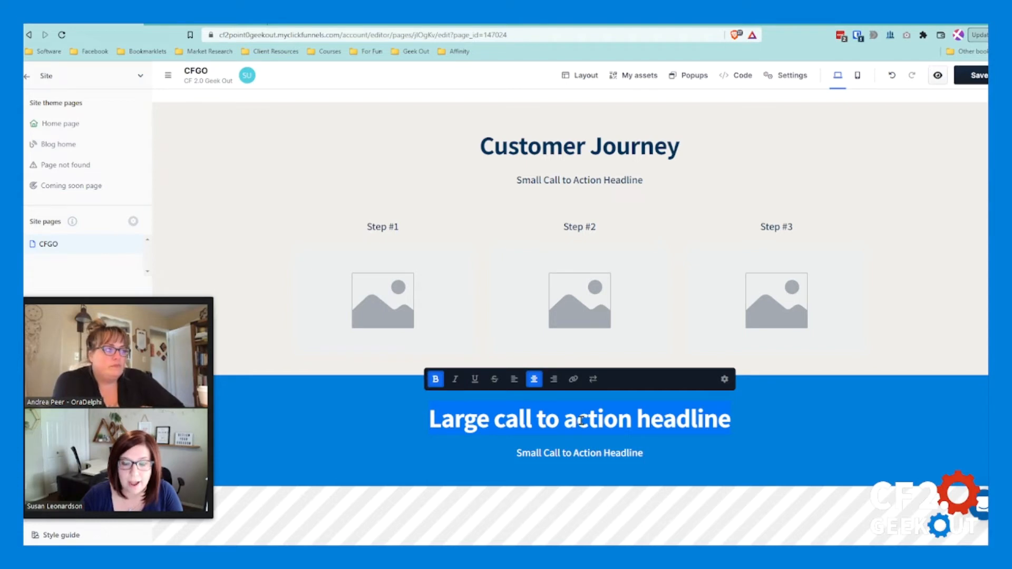
Step: Change the headline in the blue section to "Content" and save the page
{"action": "key", "text": "BackSpace"}
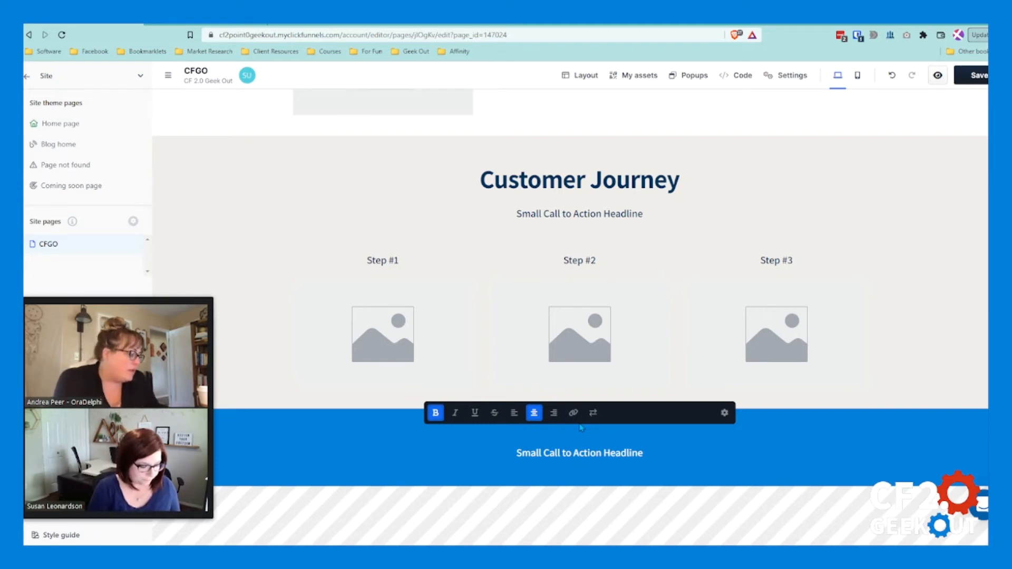
{"action": "type", "text": "Content"}
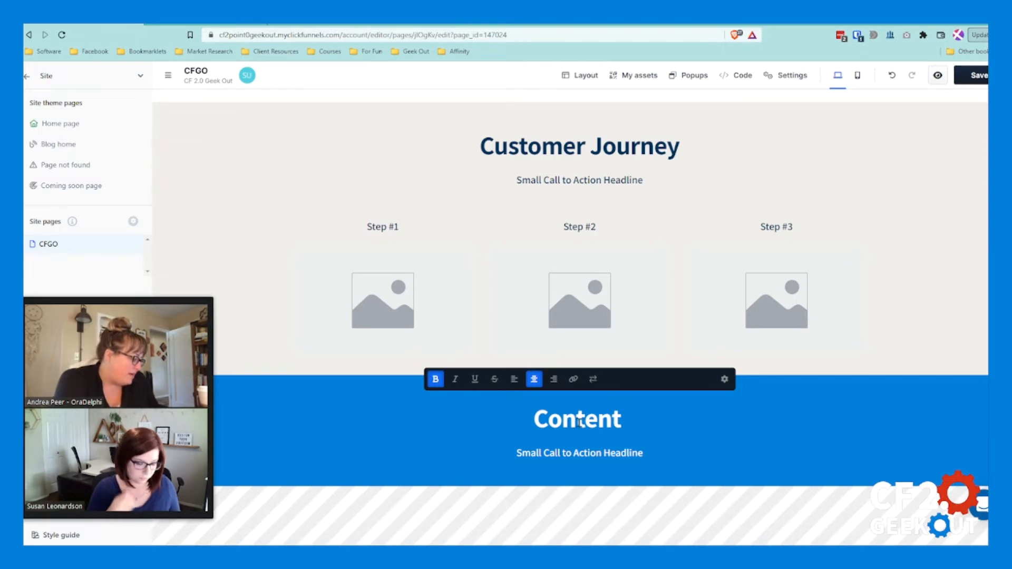
{"action": "left_click", "coordinate": [923, 338]}
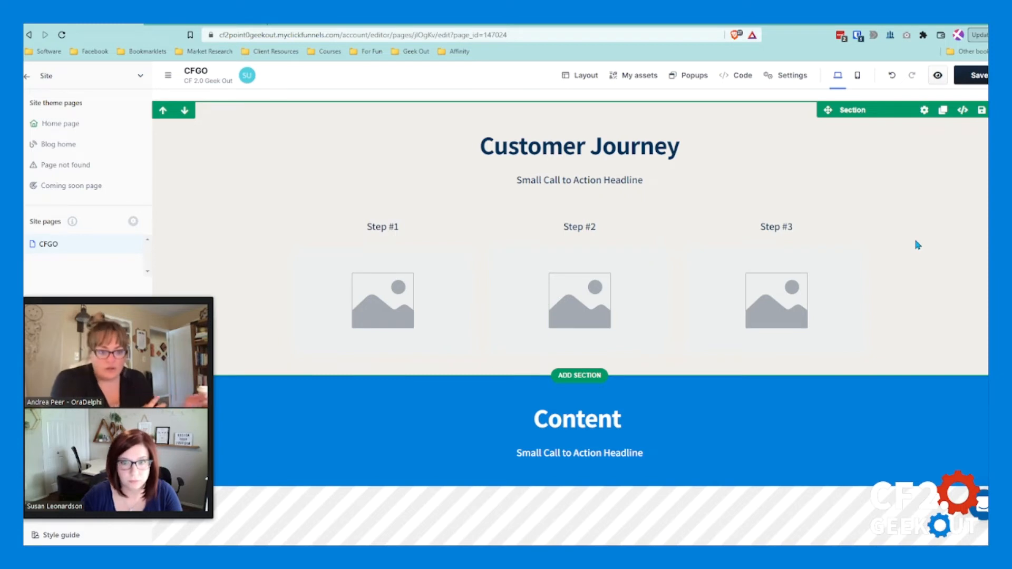
{"action": "left_click", "coordinate": [979, 79]}
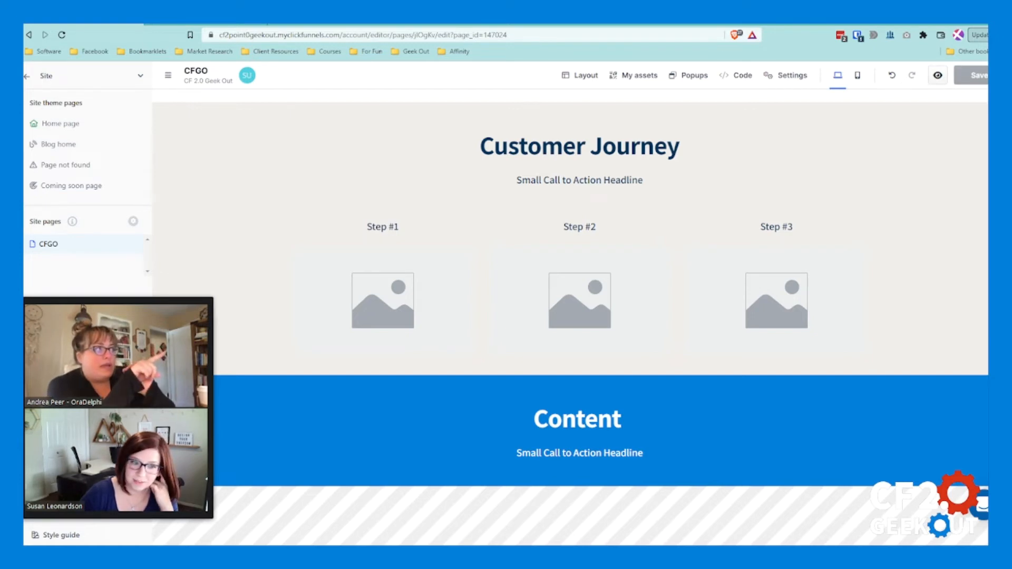
{"action": "left_click_drag", "start_coordinate": [219, 35], "coordinate": [341, 35]}
{"action": "left_click", "coordinate": [341, 34]}
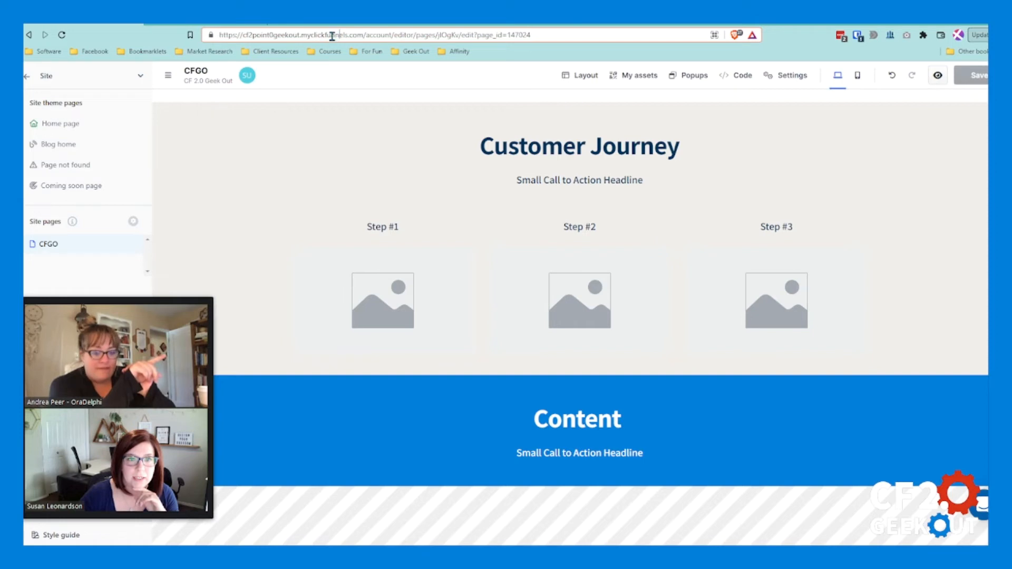
{"action": "double_click", "coordinate": [304, 35]}
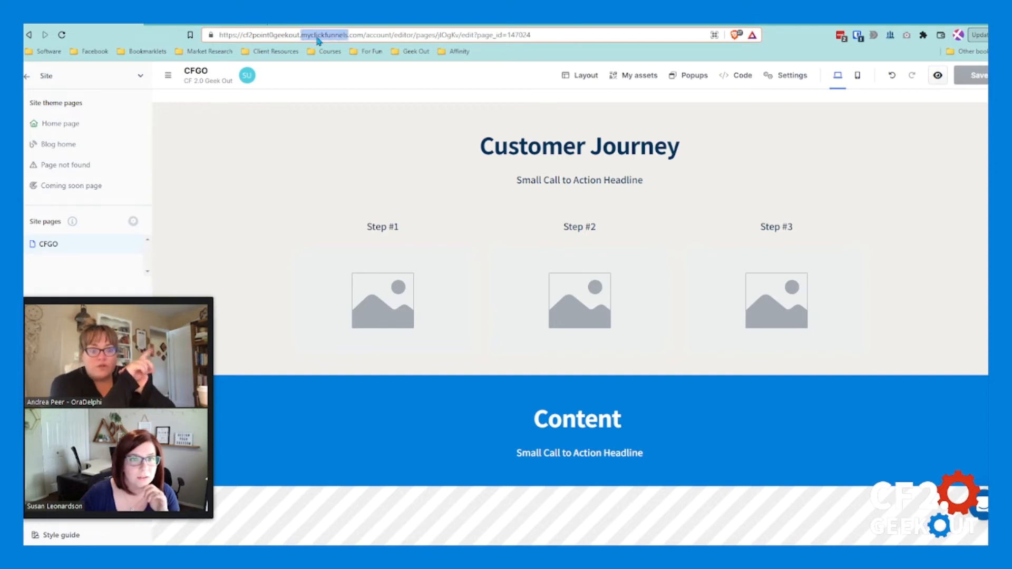
{"action": "triple_click", "coordinate": [325, 35]}
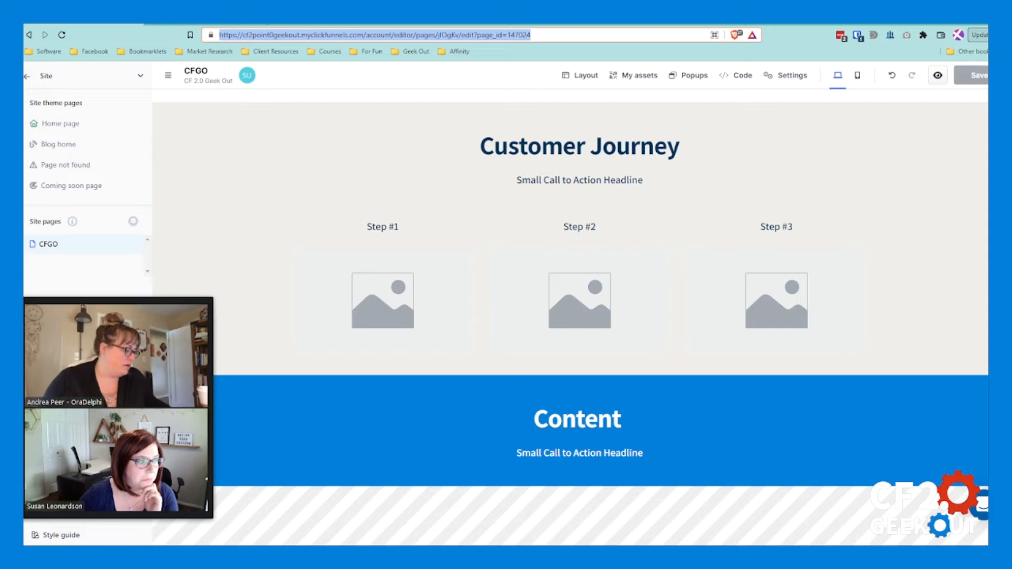
{"action": "key", "text": "alt+Tab"}
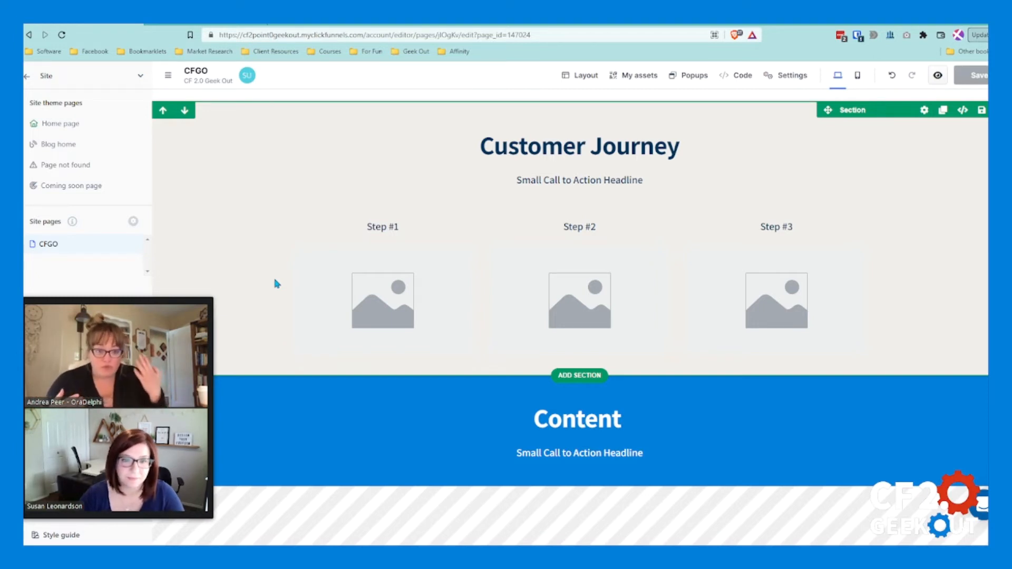
{"action": "mouse_move", "coordinate": [216, 290]}
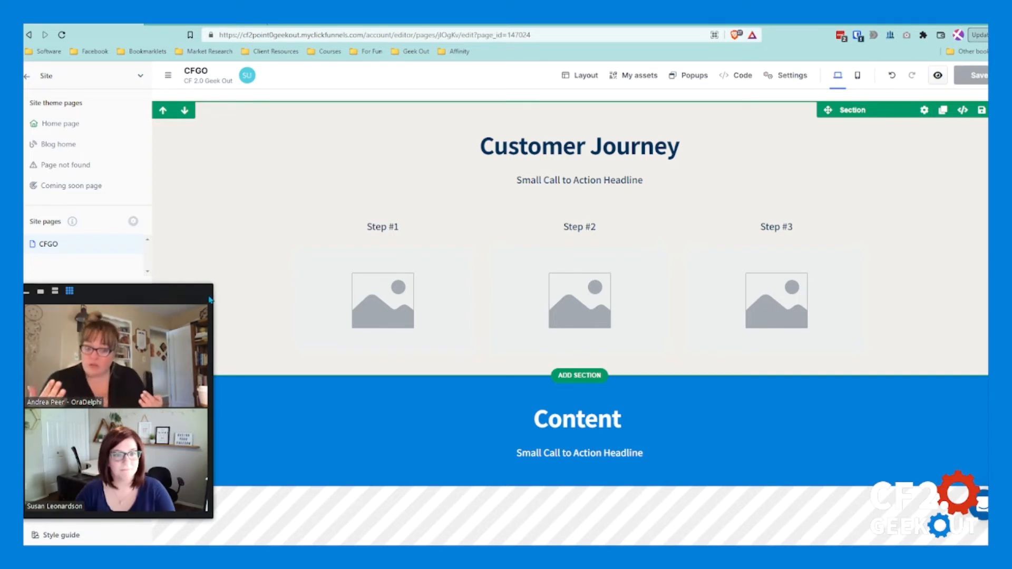
{"action": "left_click_drag", "start_coordinate": [214, 289], "coordinate": [988, 100]}
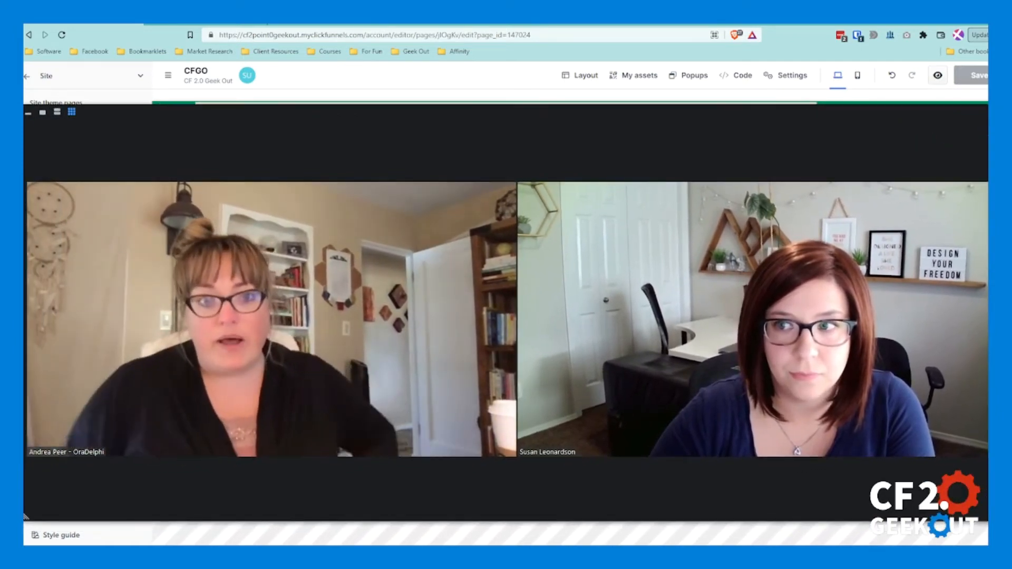
{"action": "left_click_drag", "start_coordinate": [987, 105], "coordinate": [265, 232]}
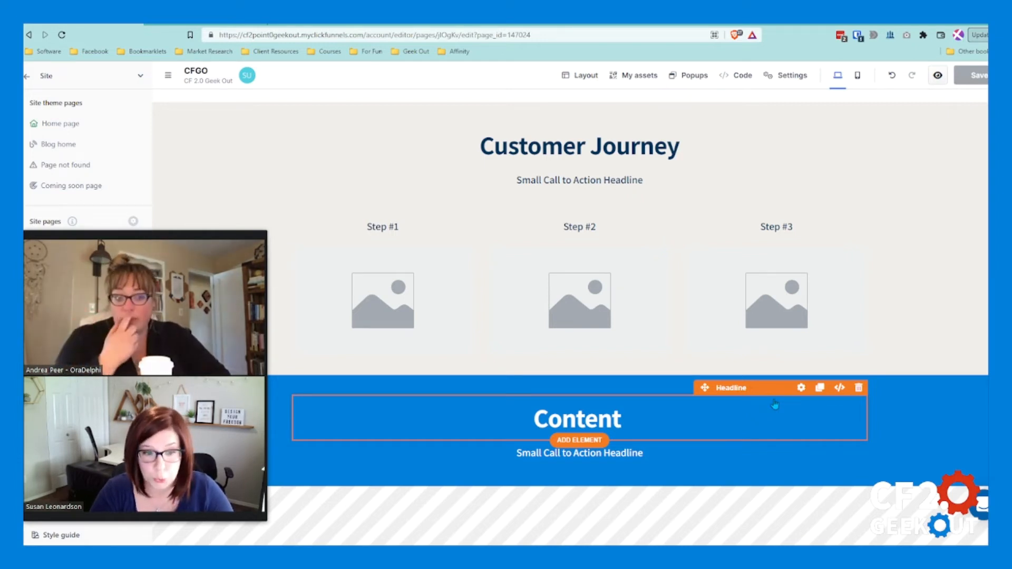
Step: Replace the blue section's headline text with "Nurture"
{"action": "double_click", "coordinate": [599, 415]}
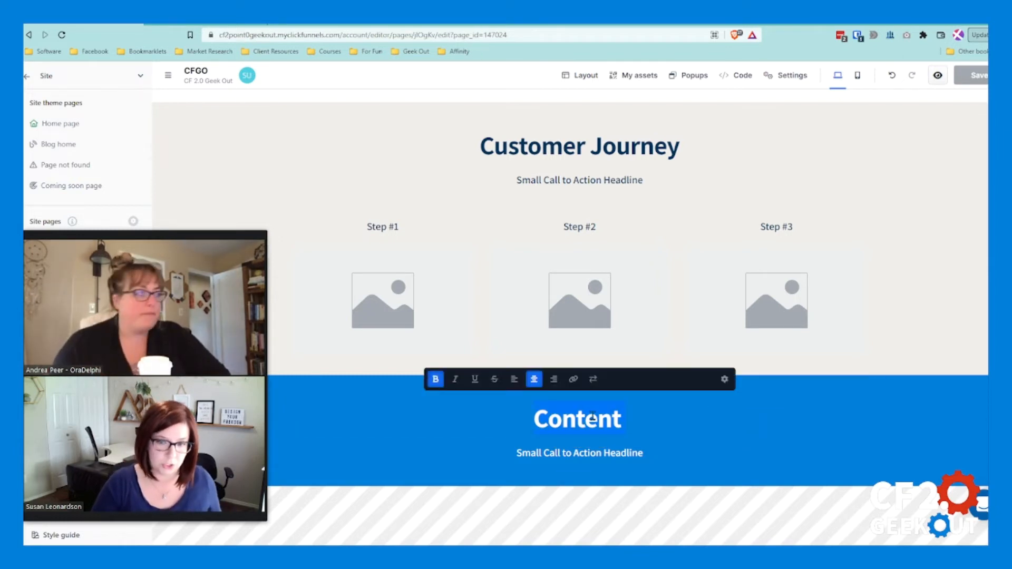
{"action": "type", "text": "Nurture"}
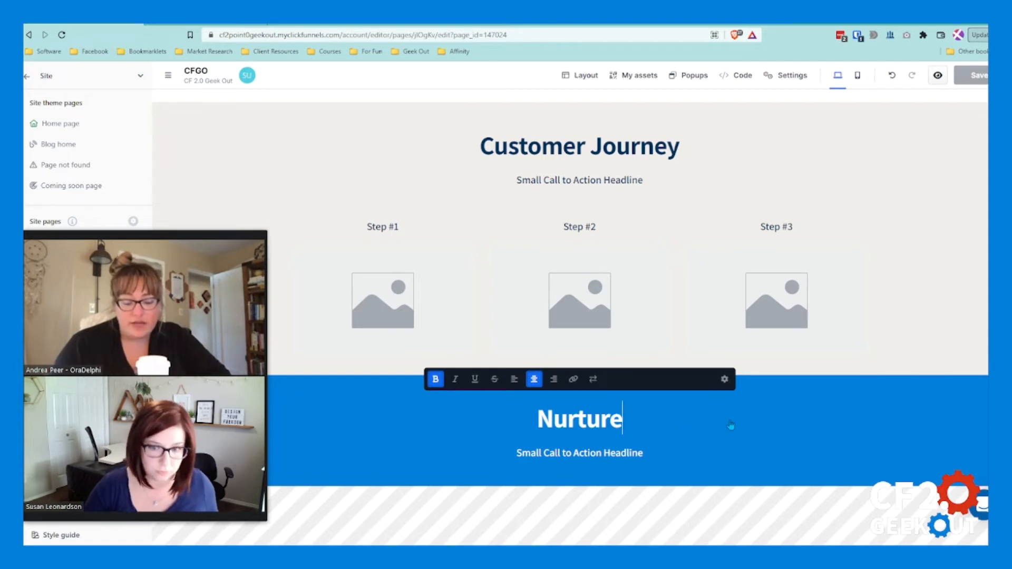
{"action": "left_click", "coordinate": [799, 421]}
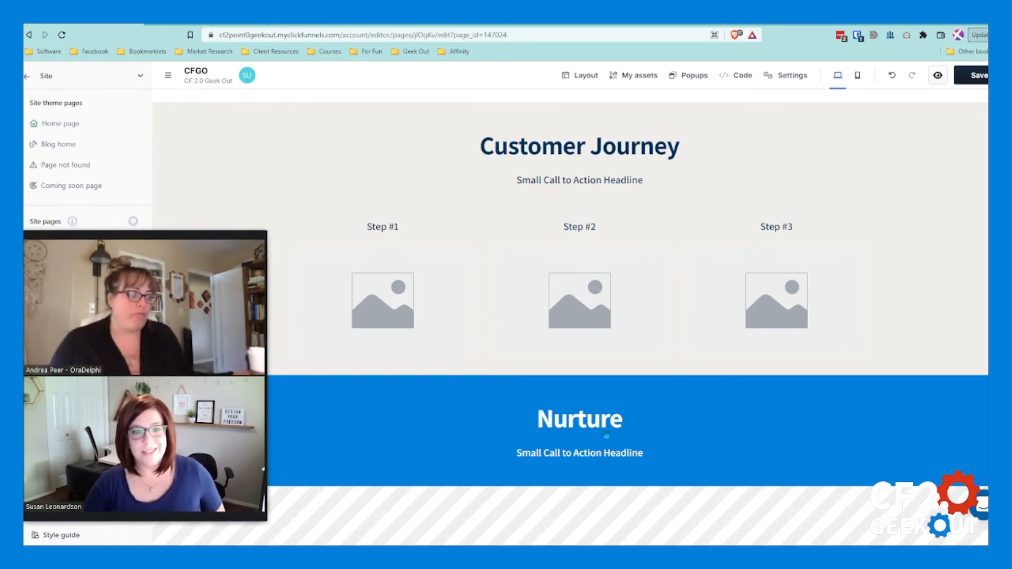
Step: Check the bottom of the marketingsecrets.com homepage, and add a section with a one-column row below the "Nurture" section
{"action": "left_click", "coordinate": [209, 25]}
{"action": "scroll", "coordinate": [562, 315], "scroll_direction": "down", "scroll_amount": 2}
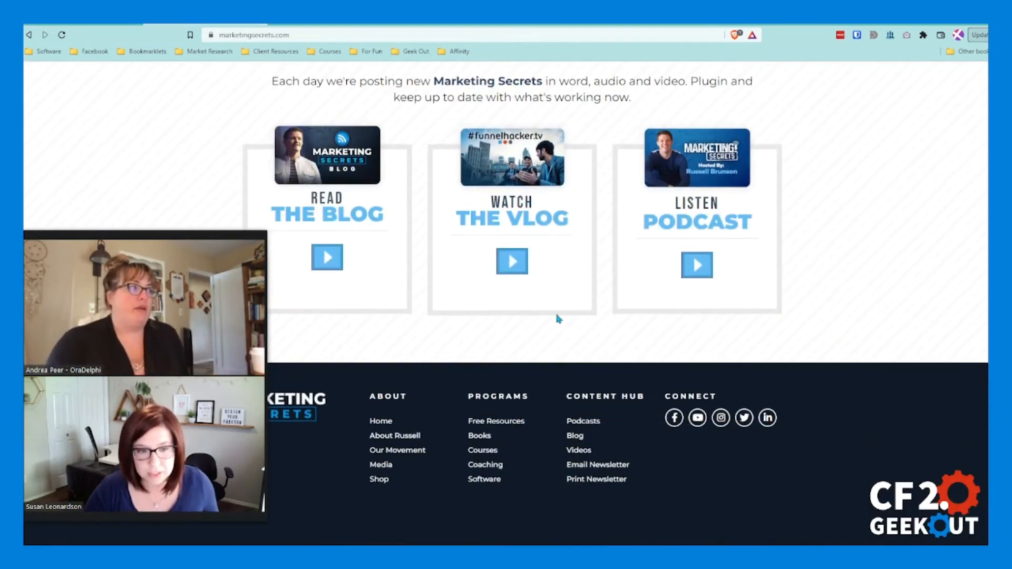
{"action": "left_click", "coordinate": [92, 26]}
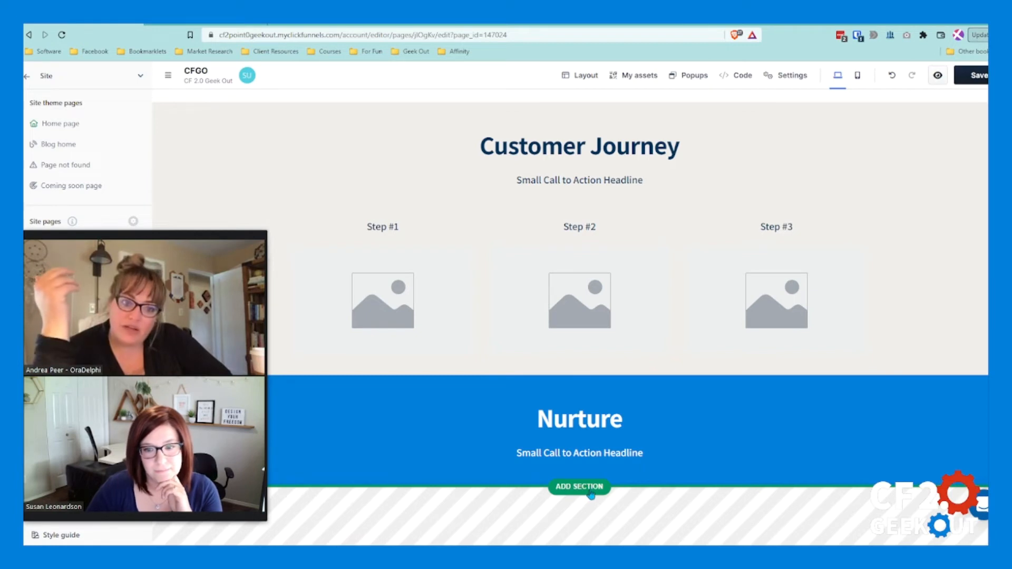
{"action": "left_click", "coordinate": [581, 488]}
{"action": "left_click", "coordinate": [791, 211]}
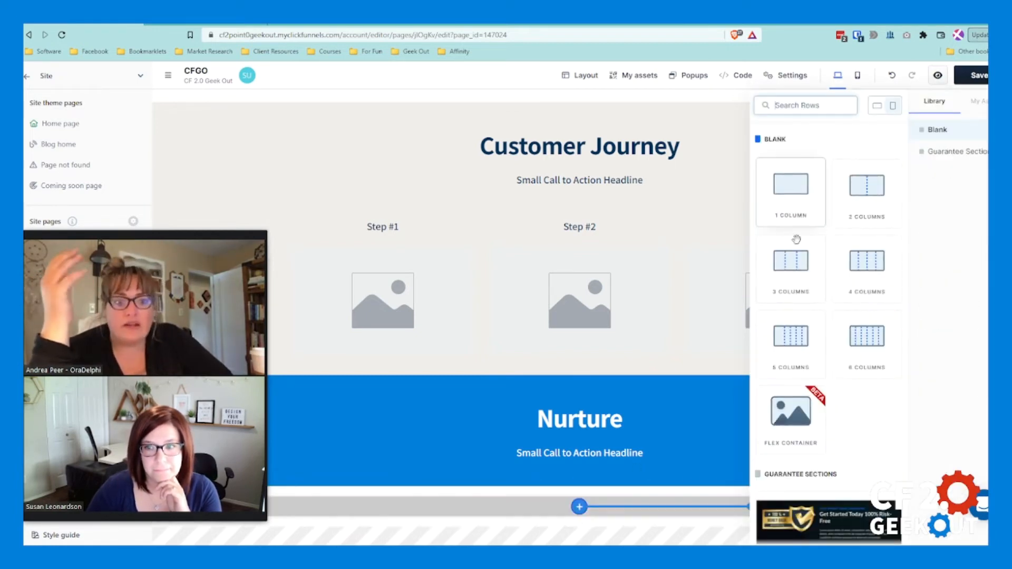
{"action": "left_click", "coordinate": [799, 214]}
Step: Add a headline followed by a sub headline to the new one-column row at the page's end
{"action": "scroll", "coordinate": [802, 213], "scroll_direction": "down", "scroll_amount": 1}
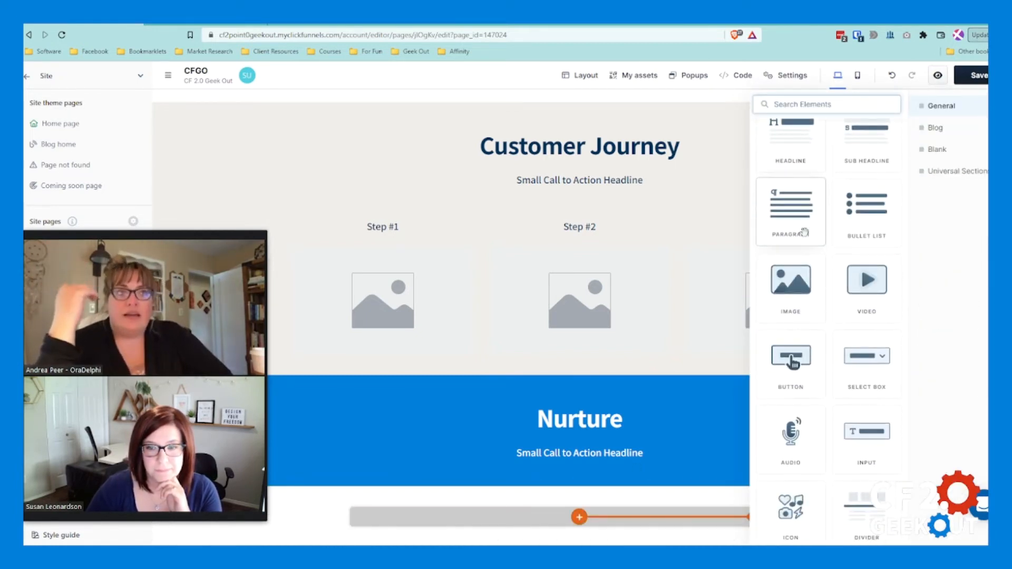
{"action": "left_click", "coordinate": [807, 150]}
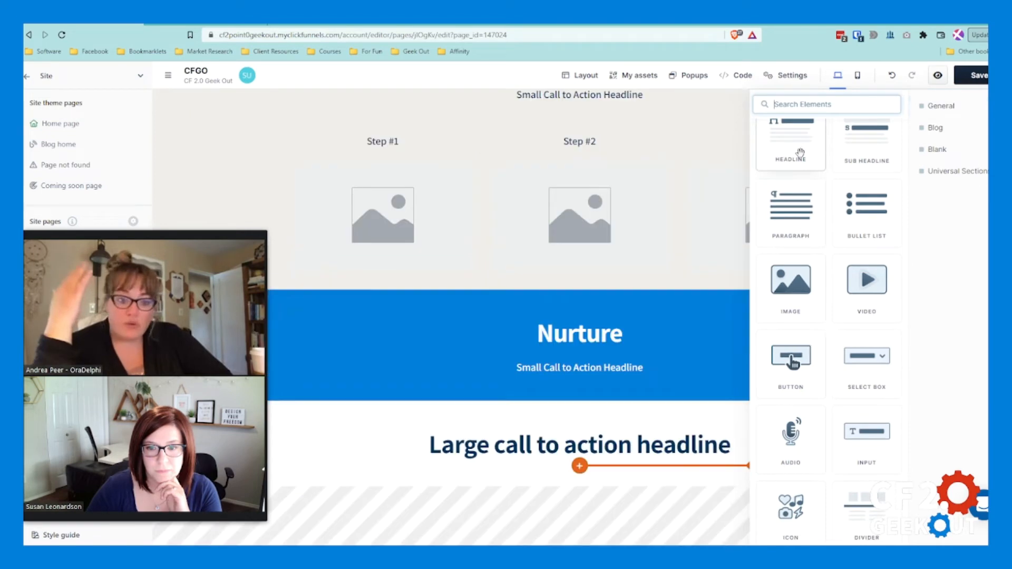
{"action": "left_click", "coordinate": [869, 161]}
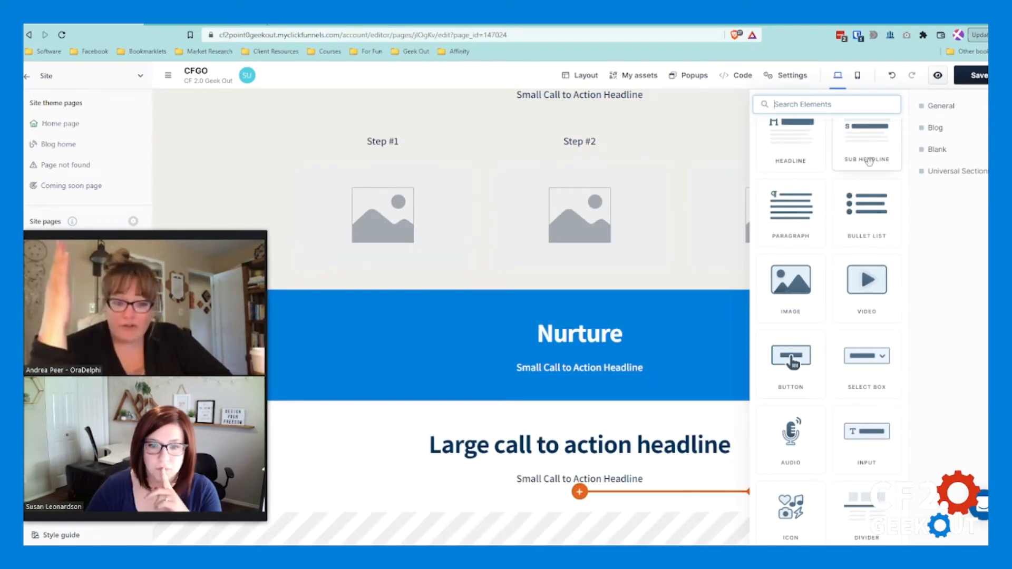
Step: Extend the blue section's headline to read "Nurture (or Content)"
{"action": "left_click", "coordinate": [558, 338]}
{"action": "left_click", "coordinate": [538, 336]}
{"action": "type", "text": "C"}
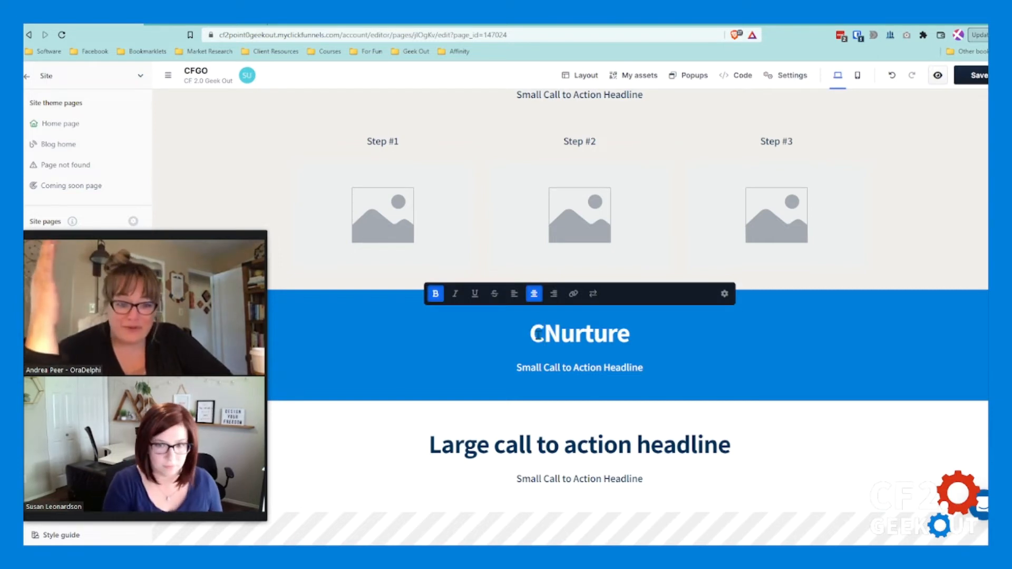
{"action": "key", "text": "BackSpace"}
{"action": "key", "text": "End"}
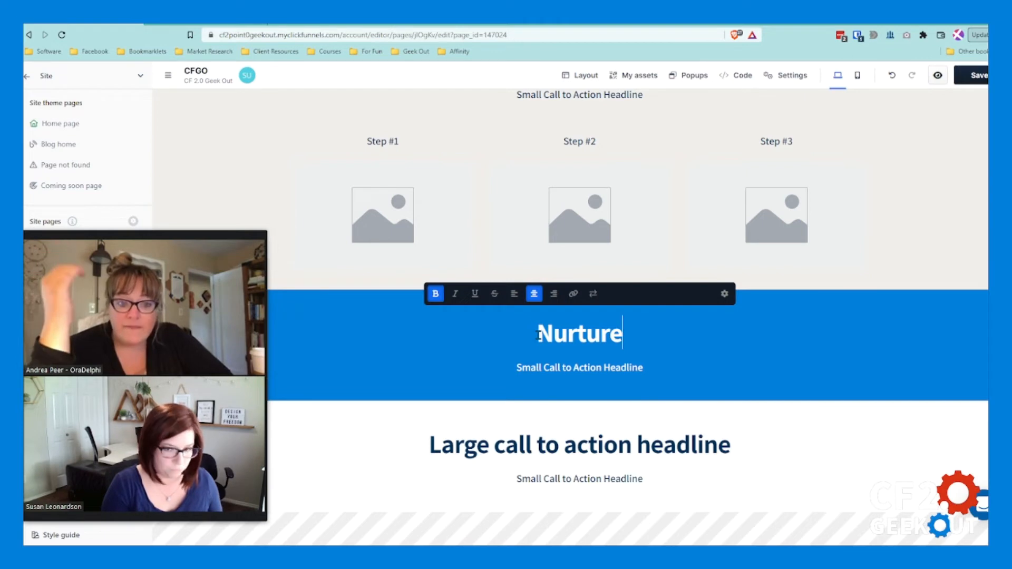
{"action": "type", "text": "(or Content)"}
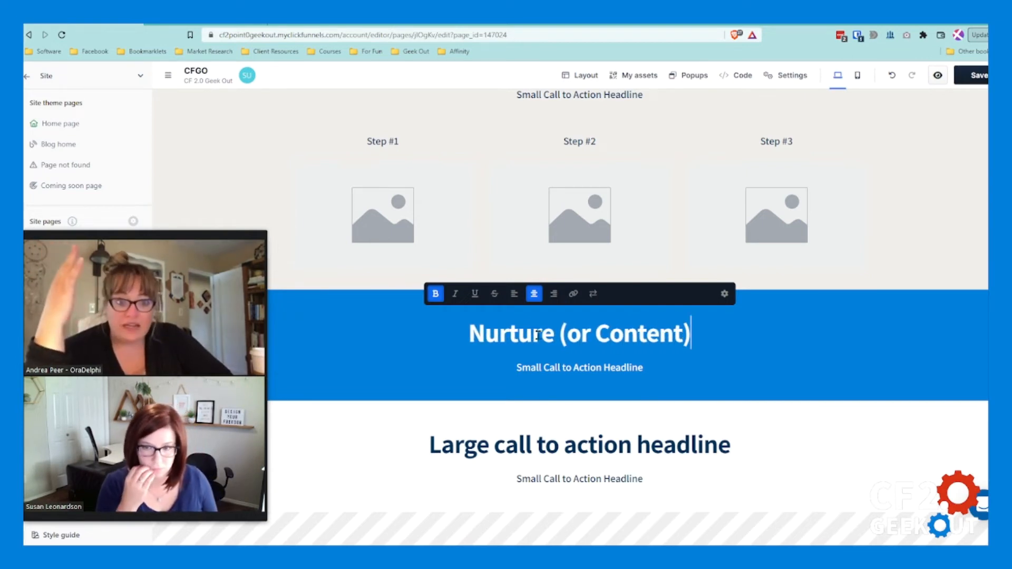
Step: Replace the headline text in the white section at the page's end with "Social"
{"action": "left_click", "coordinate": [589, 445]}
{"action": "double_click", "coordinate": [586, 445]}
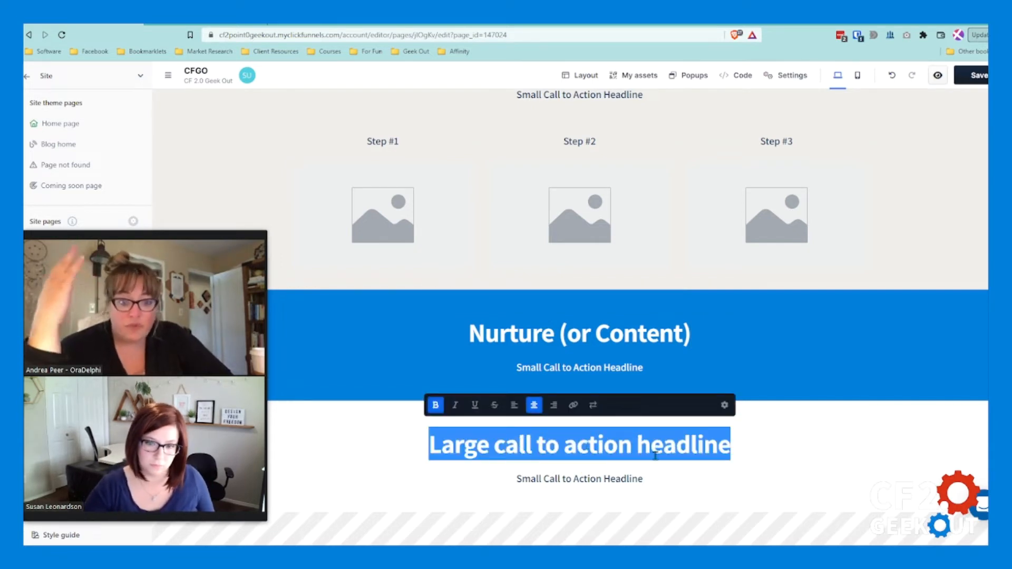
{"action": "type", "text": "Social"}
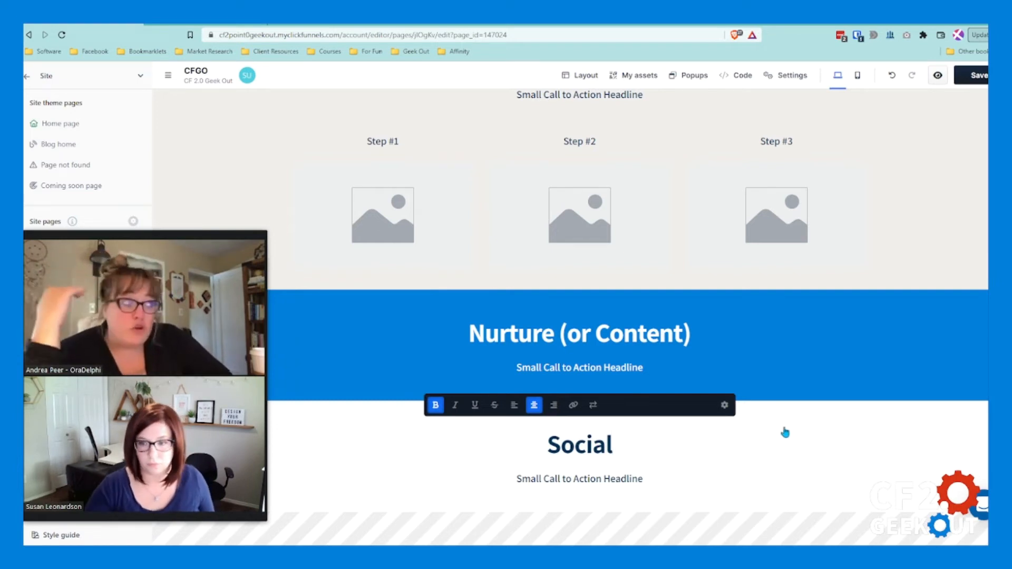
{"action": "left_click", "coordinate": [786, 432]}
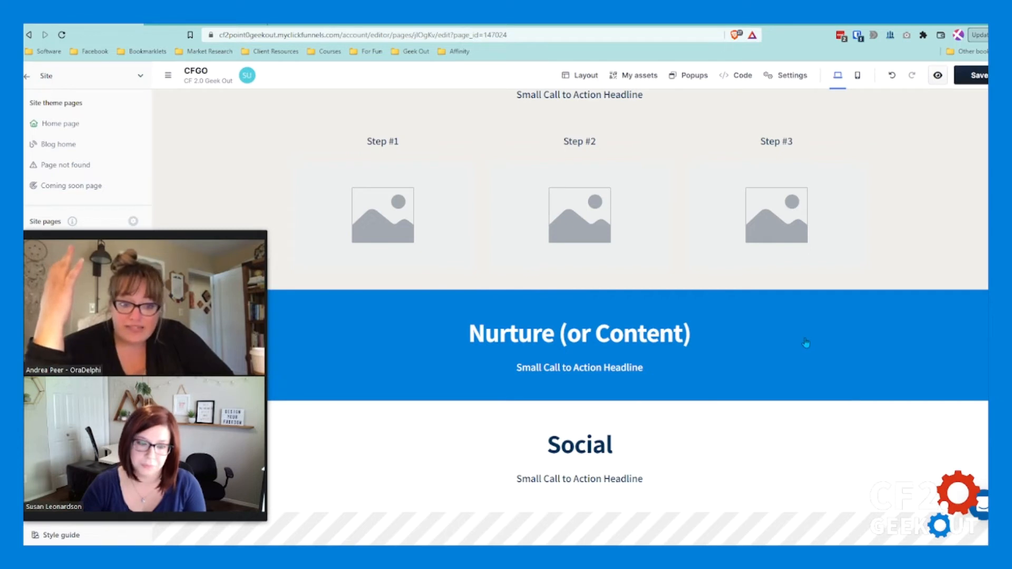
{"action": "scroll", "coordinate": [754, 444], "scroll_direction": "up", "scroll_amount": 1}
{"action": "scroll", "coordinate": [758, 445], "scroll_direction": "down", "scroll_amount": 1}
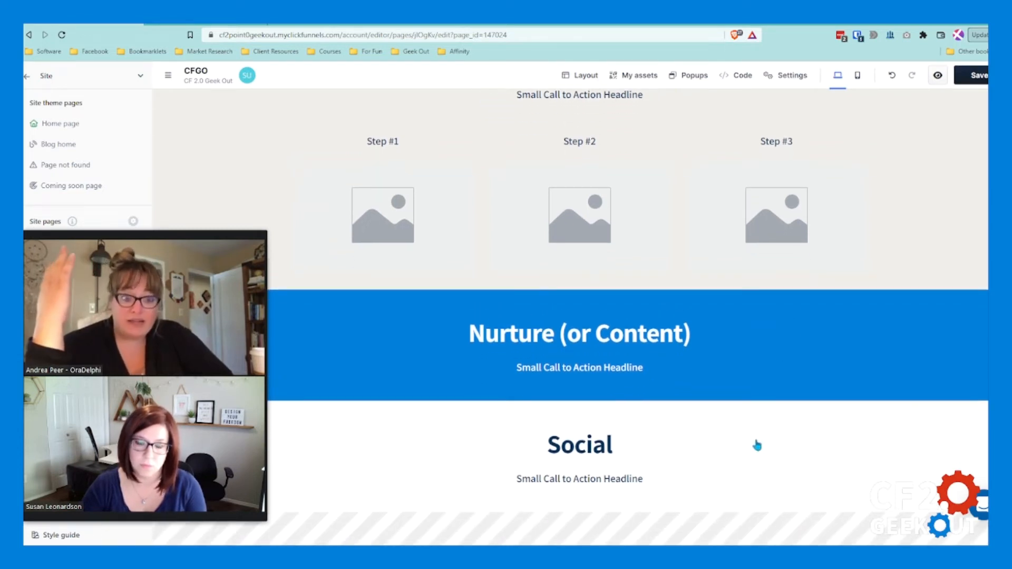
Step: Look through the saved universal sections for one that could go below the "Social" section
{"action": "scroll", "coordinate": [627, 467], "scroll_direction": "down", "scroll_amount": 1}
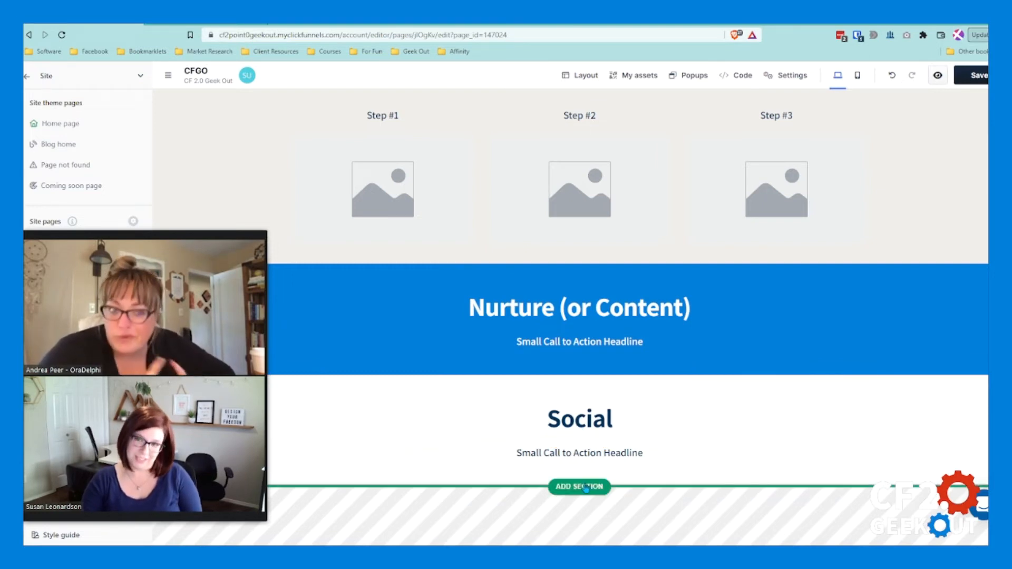
{"action": "left_click", "coordinate": [639, 75]}
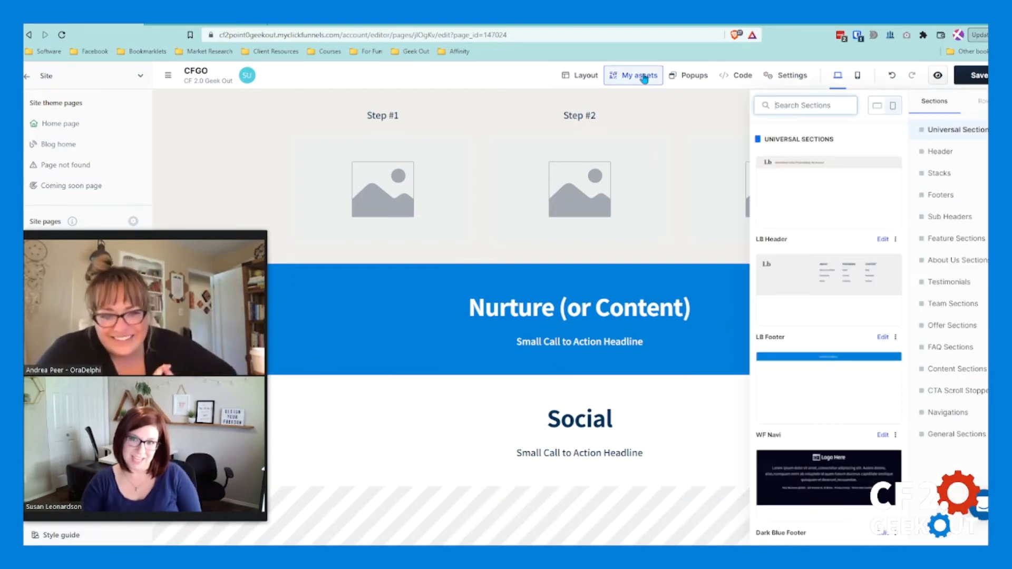
{"action": "left_click", "coordinate": [694, 154]}
{"action": "left_click", "coordinate": [678, 466]}
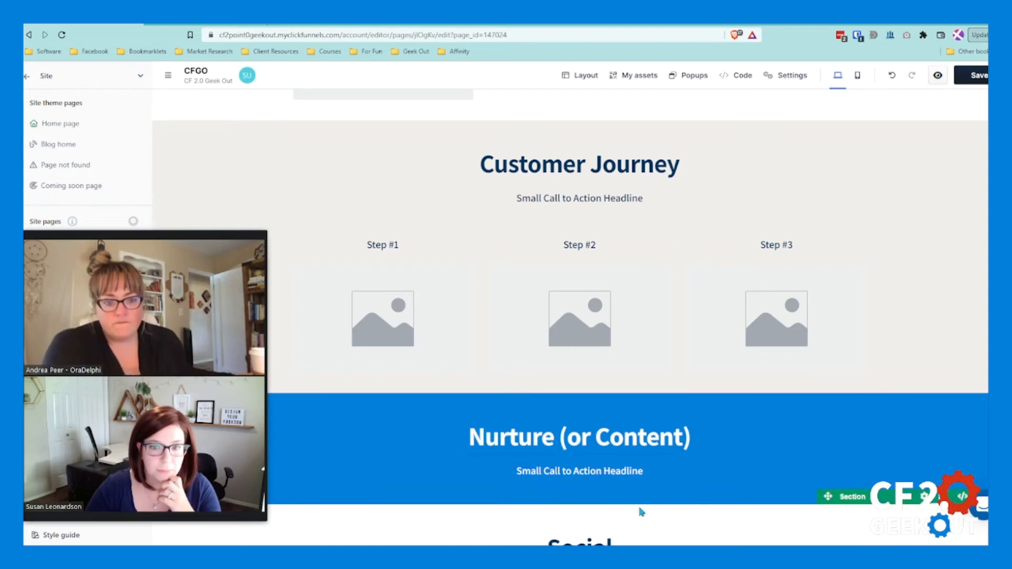
{"action": "scroll", "coordinate": [653, 486], "scroll_direction": "down", "scroll_amount": 2}
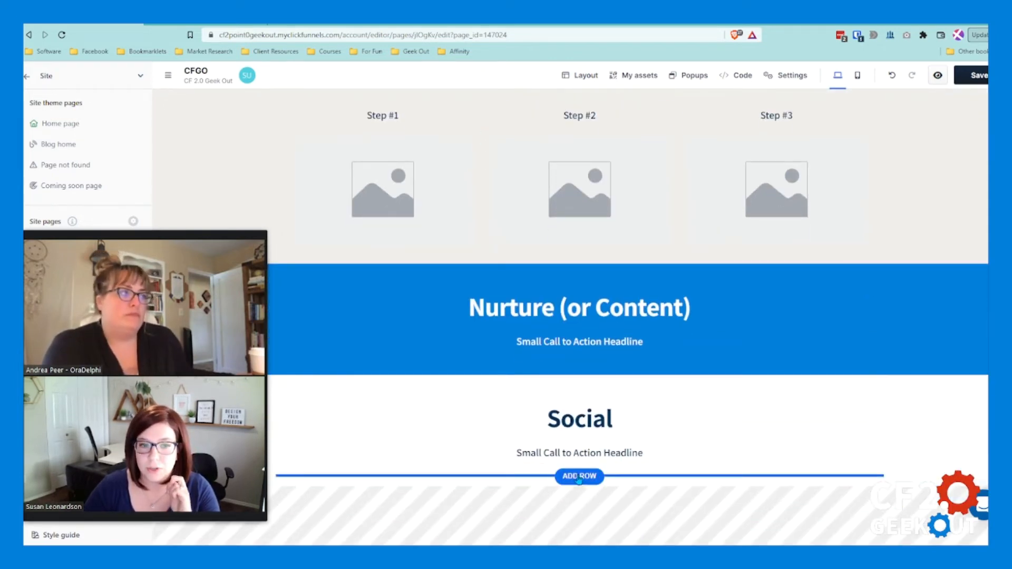
{"action": "left_click", "coordinate": [577, 487]}
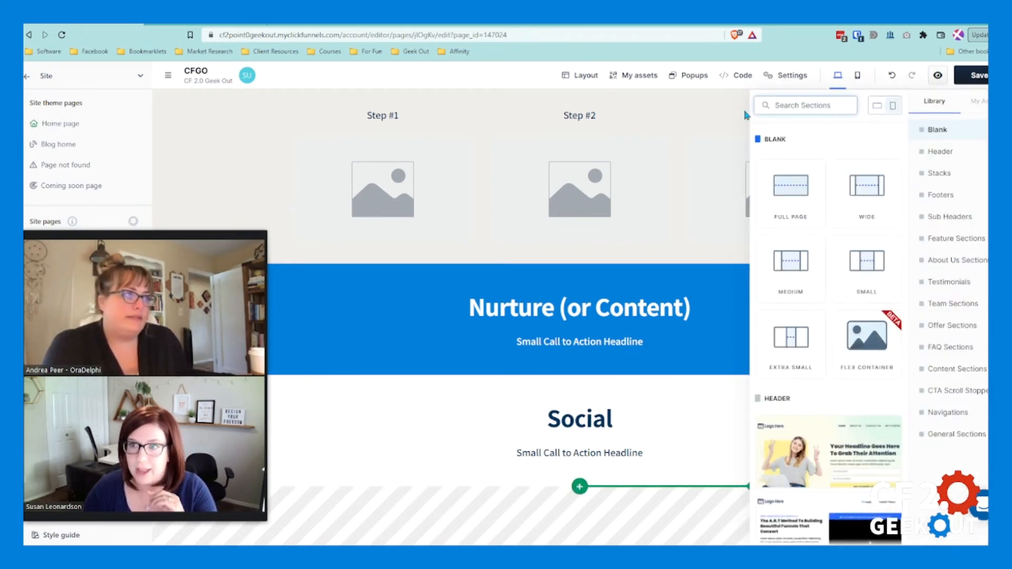
{"action": "left_click", "coordinate": [988, 110]}
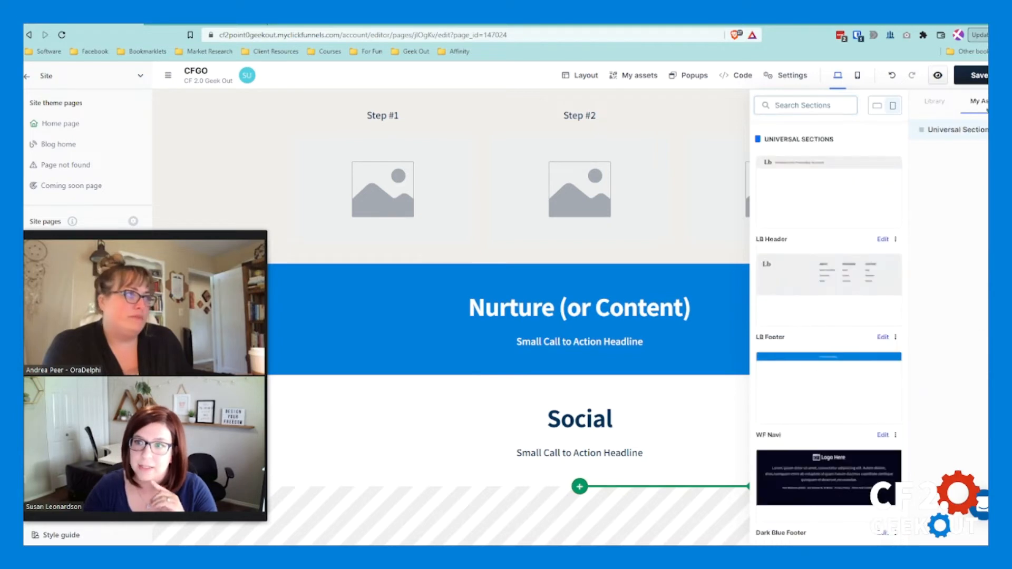
{"action": "left_click", "coordinate": [958, 136]}
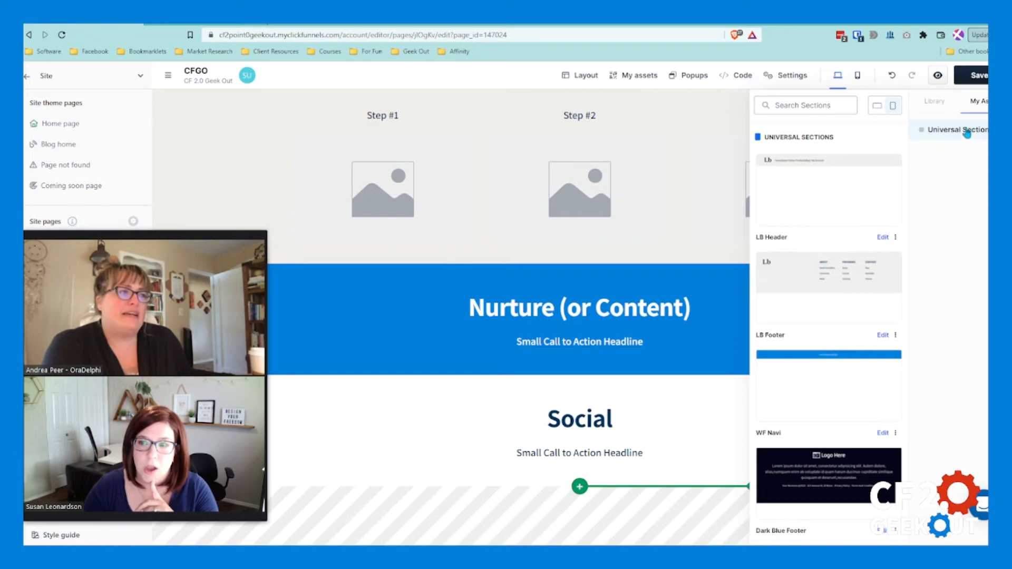
{"action": "scroll", "coordinate": [819, 273], "scroll_direction": "down", "scroll_amount": 1}
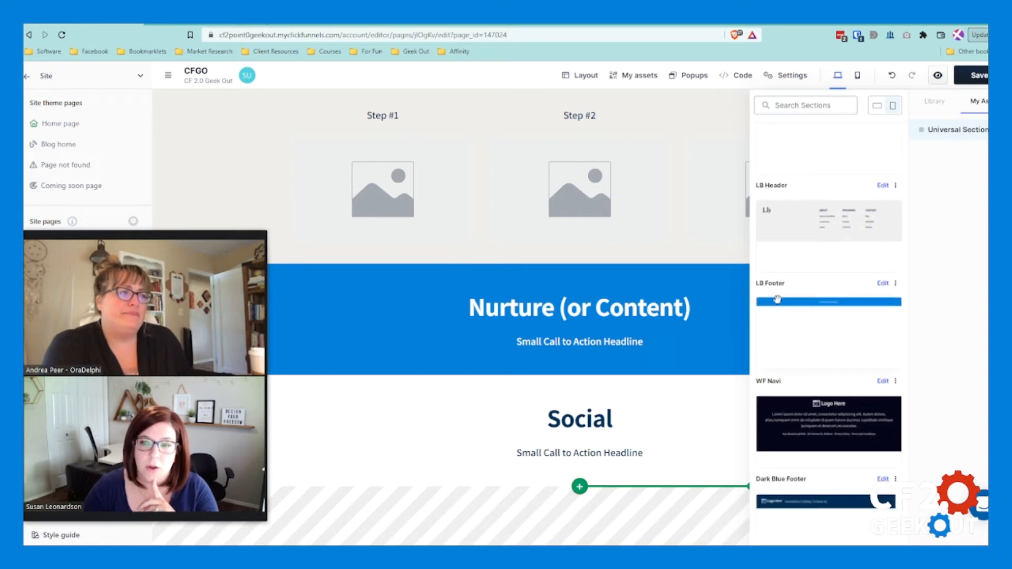
Step: Browse the section assets and examine the available footer designs
{"action": "left_click", "coordinate": [632, 77]}
{"action": "left_click", "coordinate": [645, 77]}
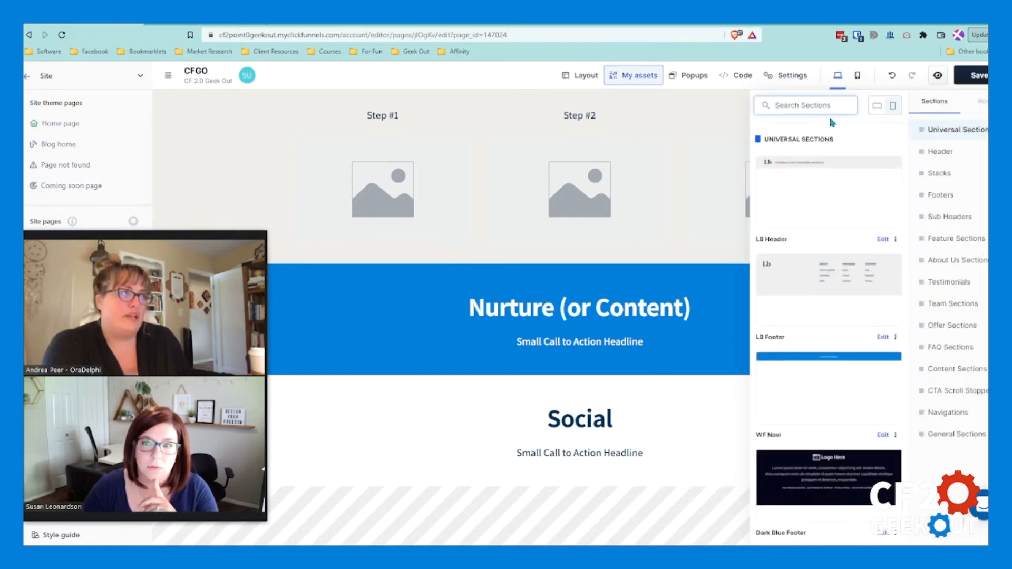
{"action": "left_click", "coordinate": [631, 79]}
{"action": "left_click", "coordinate": [636, 82]}
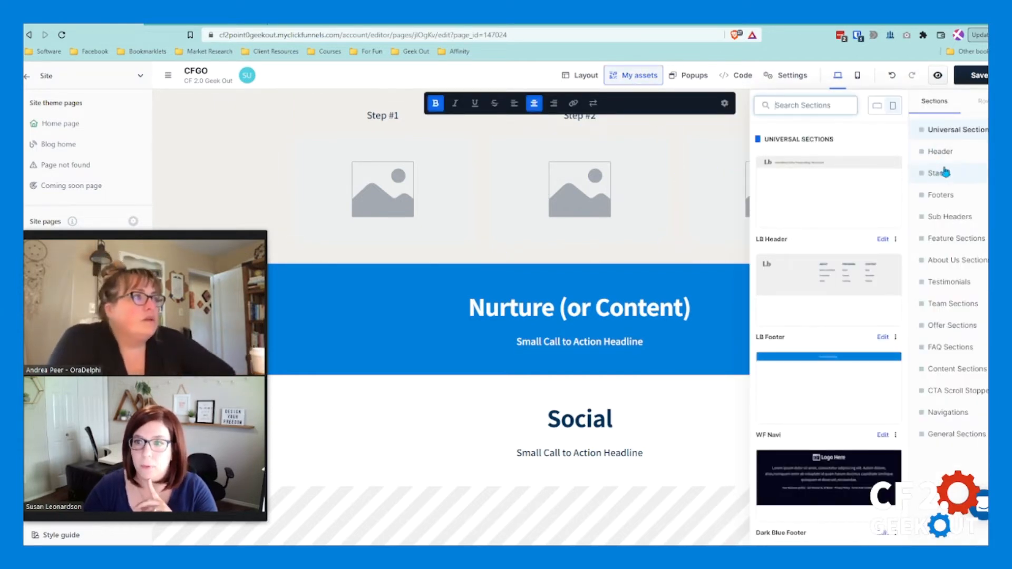
{"action": "left_click", "coordinate": [949, 198]}
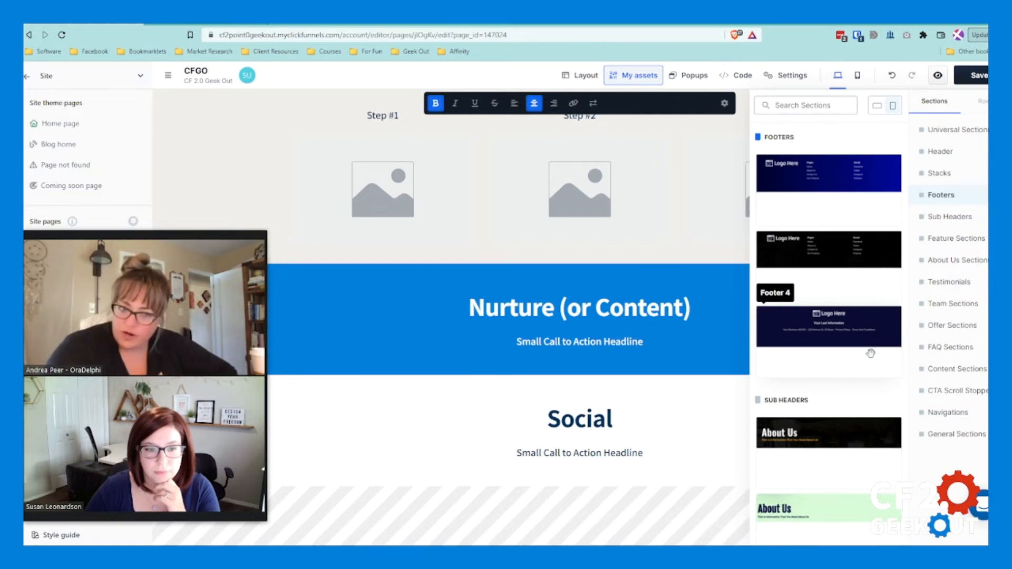
{"action": "left_click", "coordinate": [696, 418]}
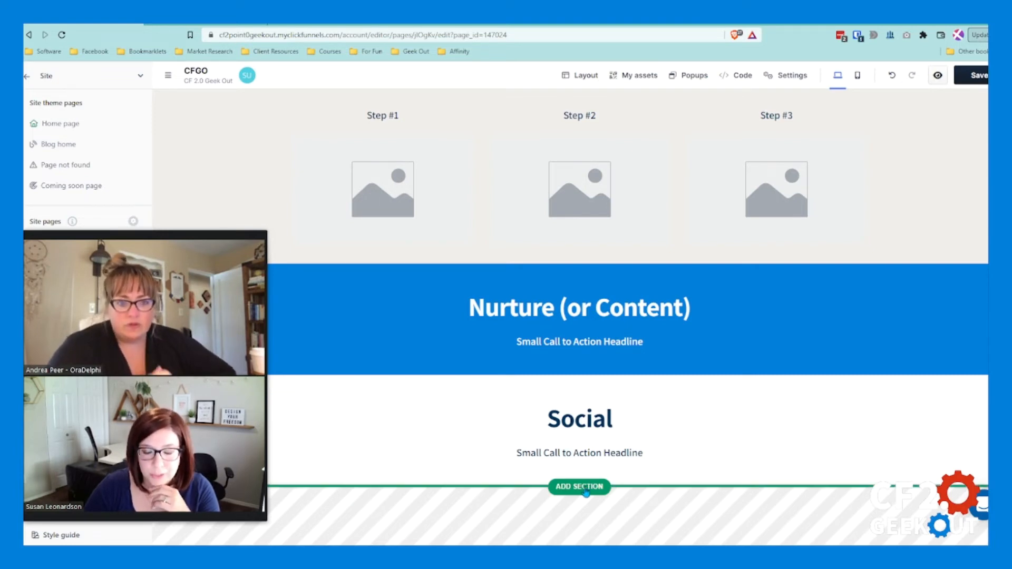
Step: Examine the "Social" section's settings and its save options, including the folder choice and making the section universal
{"action": "left_click", "coordinate": [586, 490]}
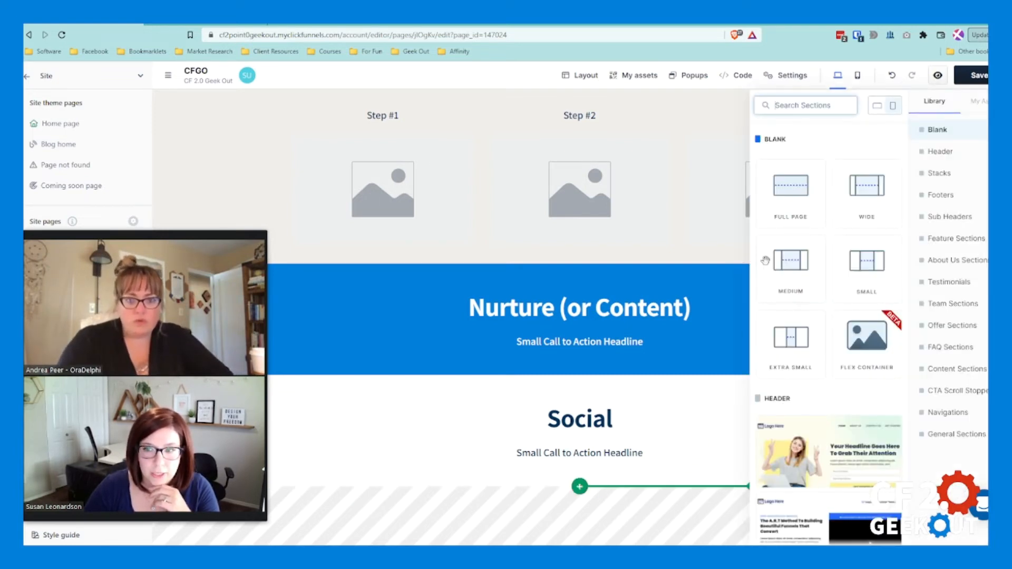
{"action": "left_click", "coordinate": [791, 186]}
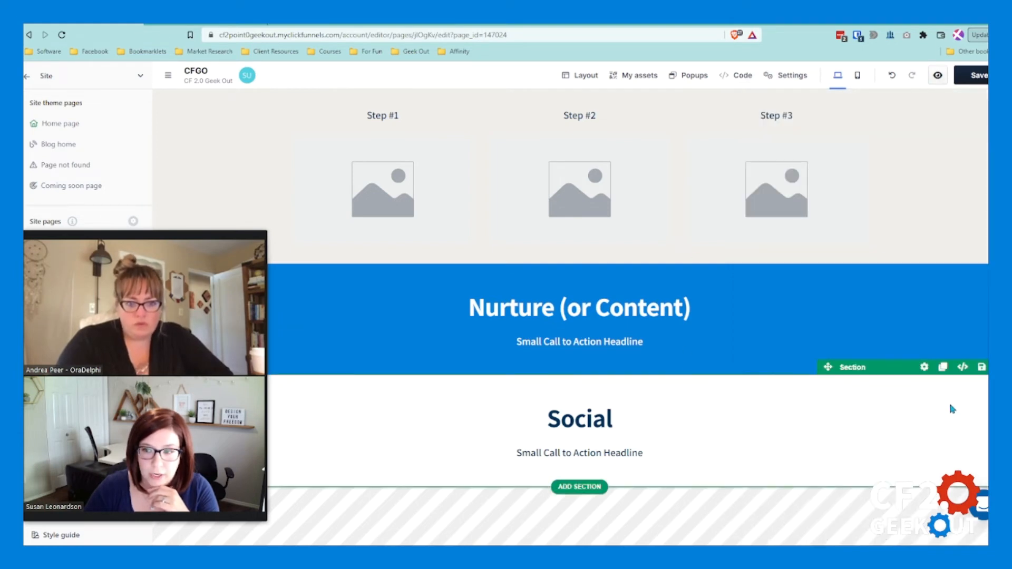
{"action": "left_click", "coordinate": [982, 370]}
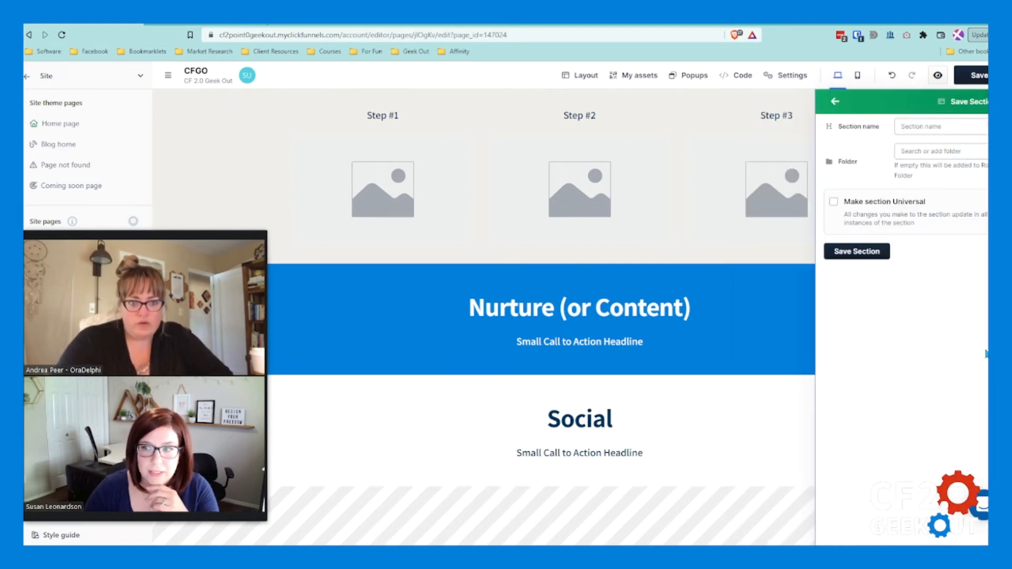
{"action": "left_click", "coordinate": [834, 204]}
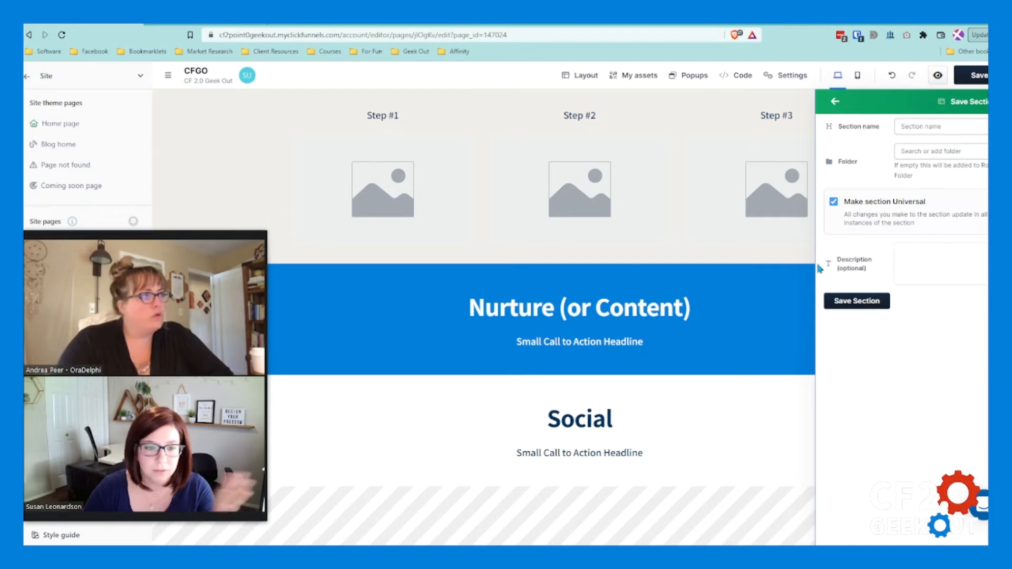
{"action": "left_click", "coordinate": [833, 203]}
{"action": "left_click", "coordinate": [727, 433]}
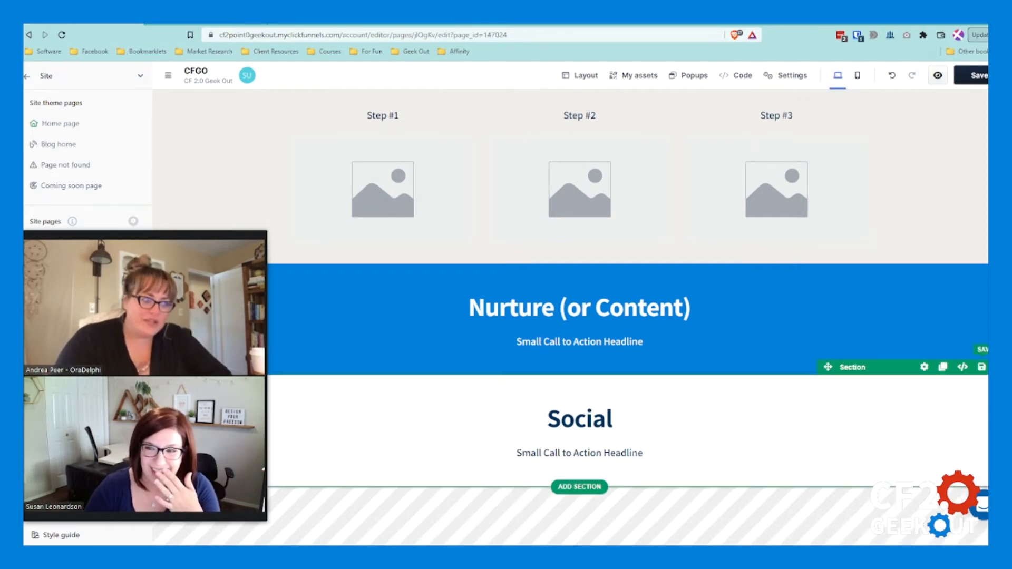
{"action": "left_click", "coordinate": [925, 367]}
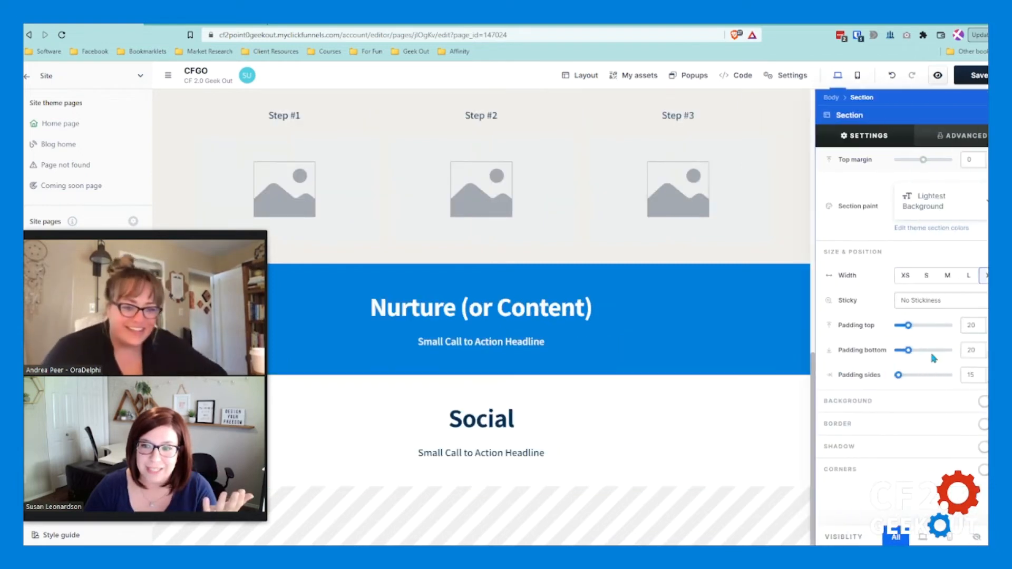
{"action": "left_click", "coordinate": [807, 400]}
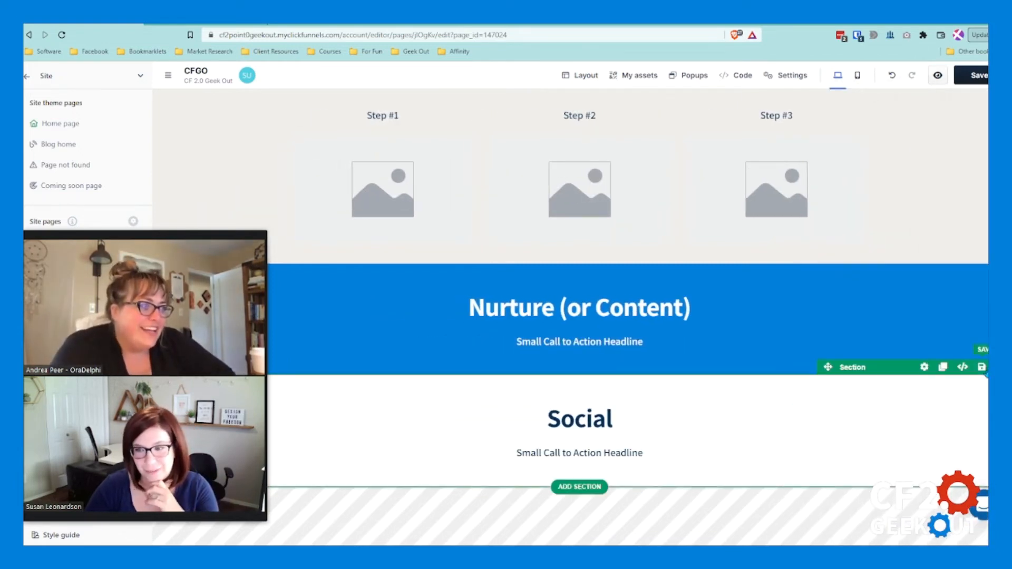
{"action": "left_click", "coordinate": [982, 367]}
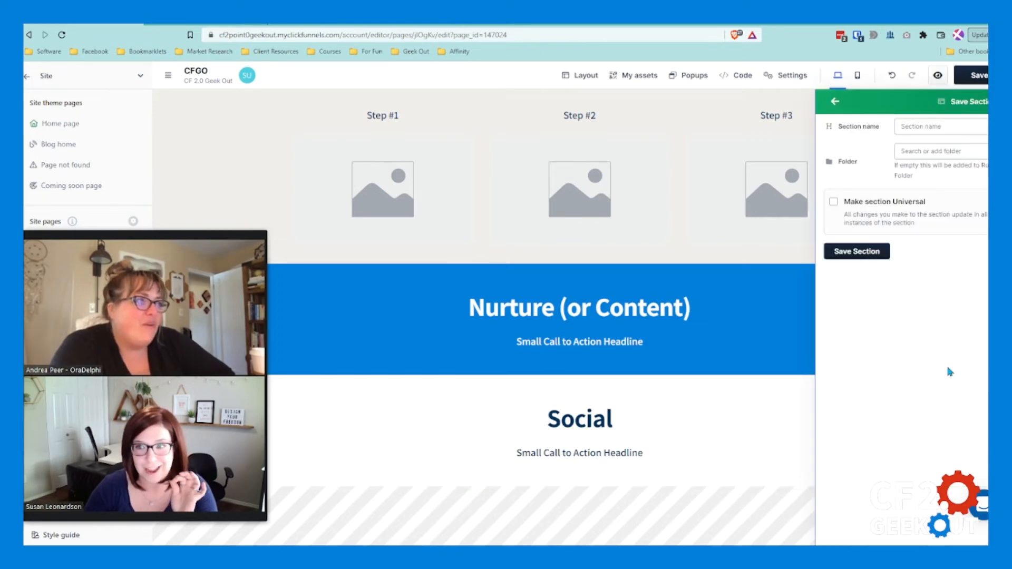
{"action": "left_click", "coordinate": [924, 127]}
{"action": "left_click", "coordinate": [926, 152]}
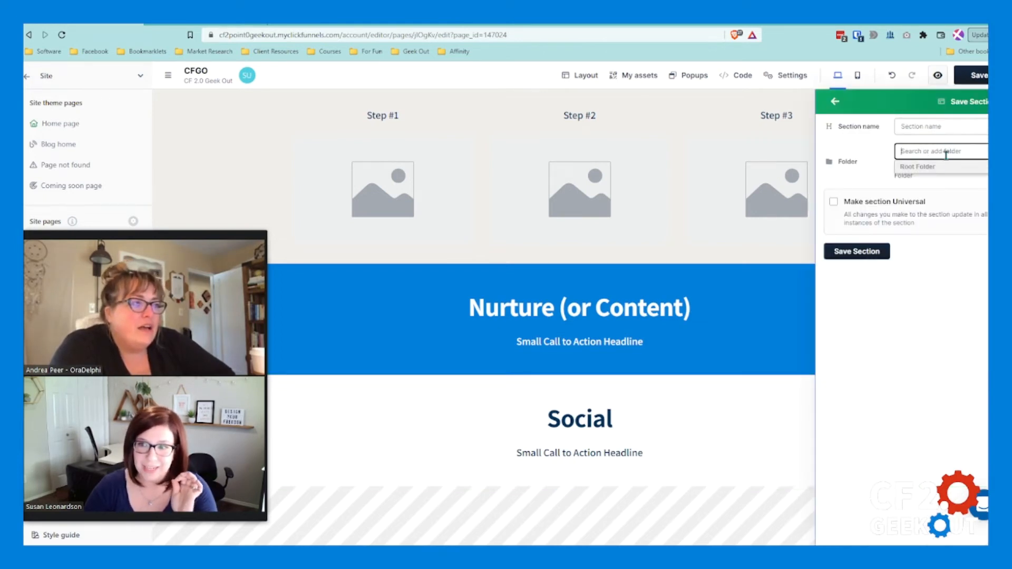
{"action": "left_click", "coordinate": [834, 202]}
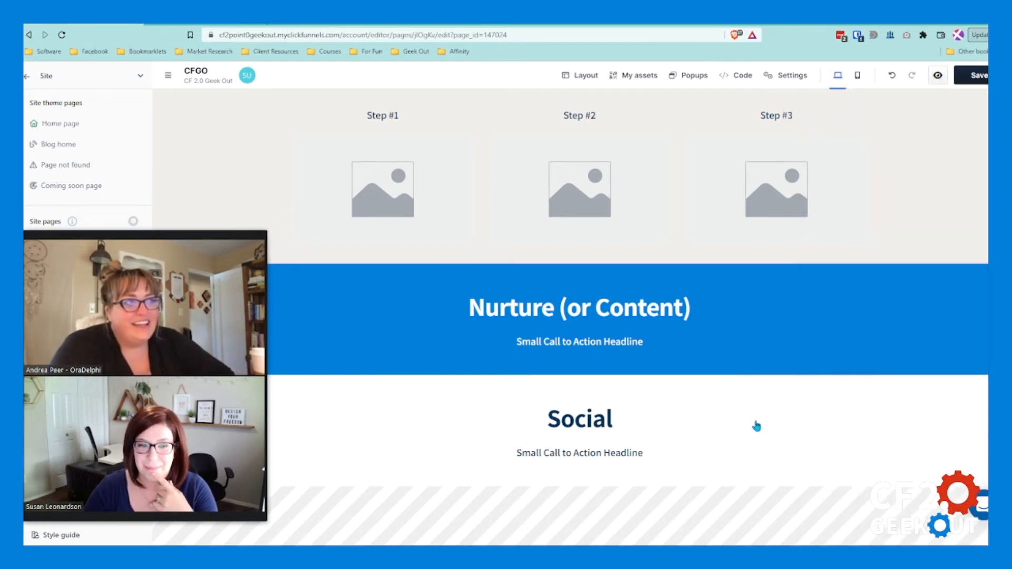
{"action": "mouse_move", "coordinate": [573, 490]}
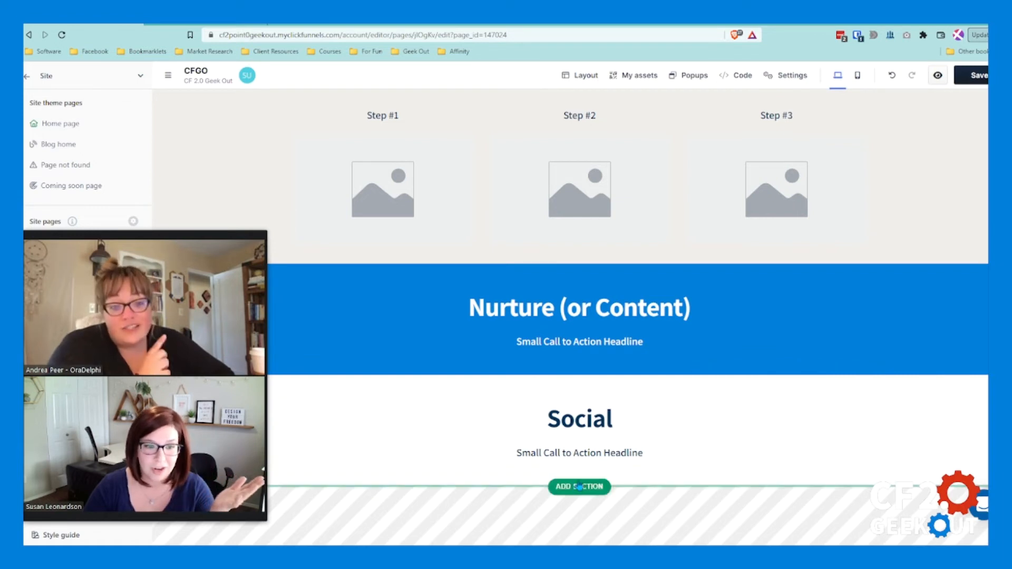
{"action": "left_click", "coordinate": [580, 488]}
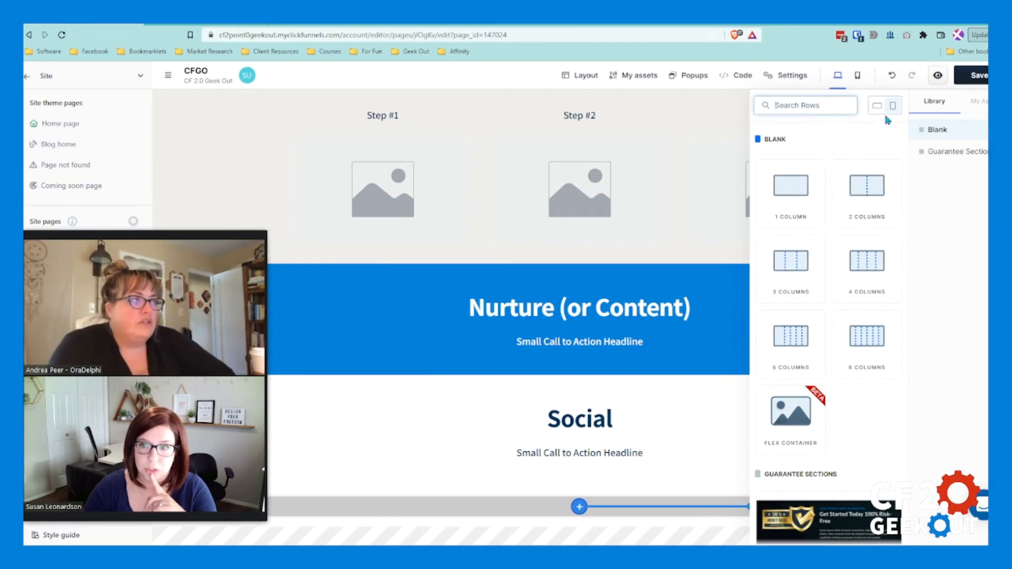
{"action": "left_click", "coordinate": [658, 430]}
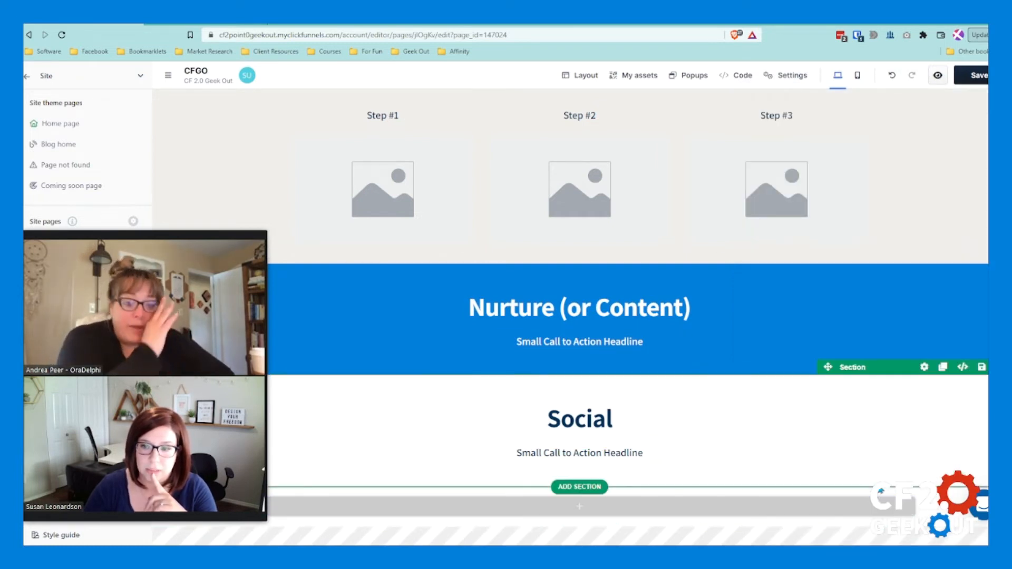
{"action": "left_click", "coordinate": [960, 479]}
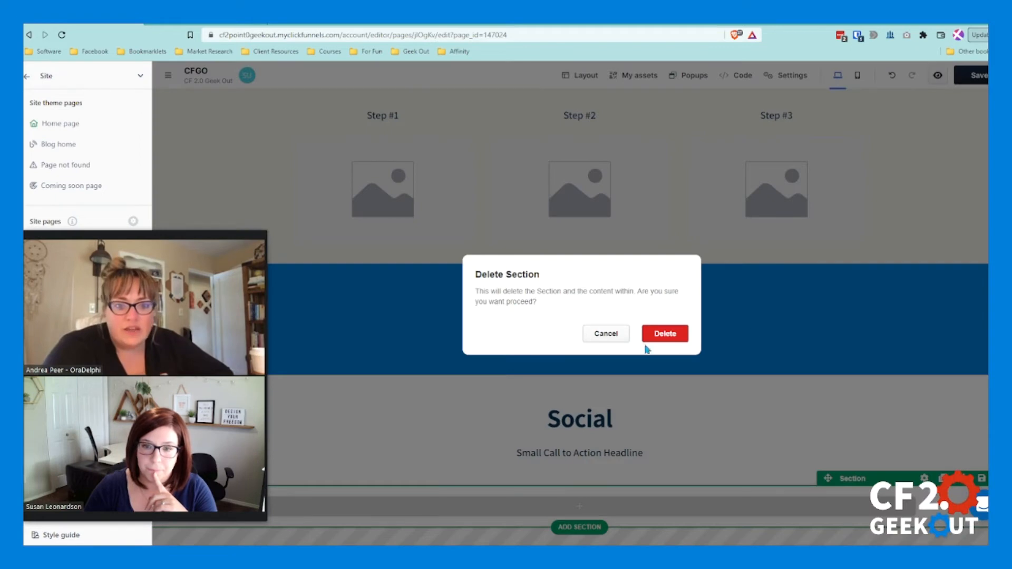
{"action": "left_click", "coordinate": [669, 341]}
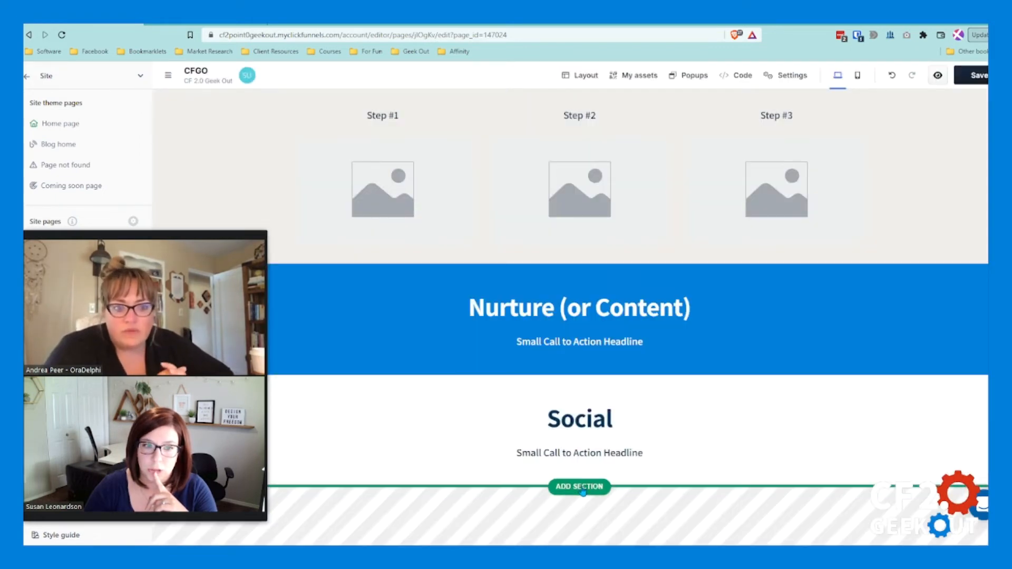
Step: Start adding a section below "Social" and review the saved universal sections, such as LB Footer and Dark Blue Footer
{"action": "left_click", "coordinate": [580, 487]}
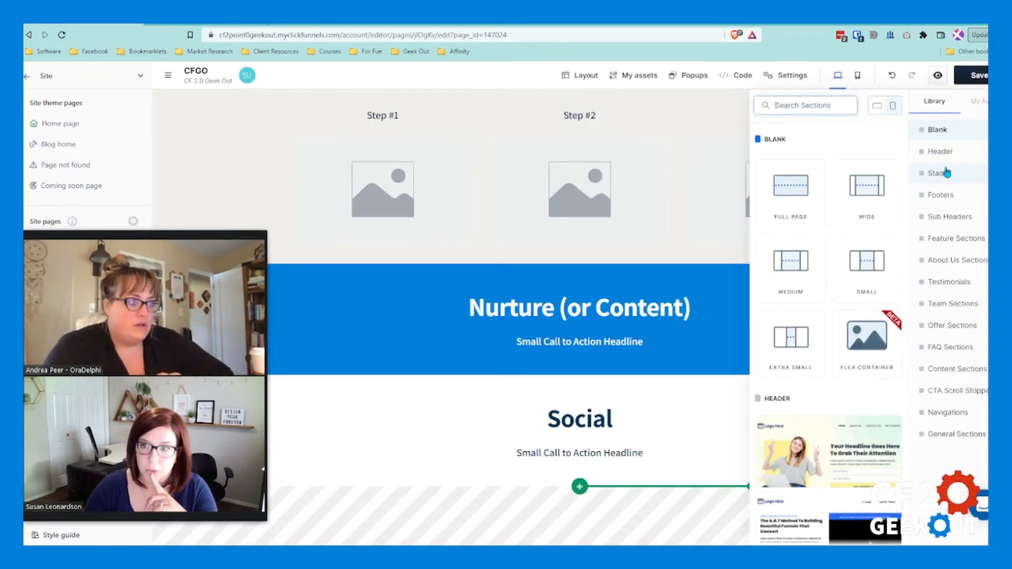
{"action": "left_click", "coordinate": [980, 101]}
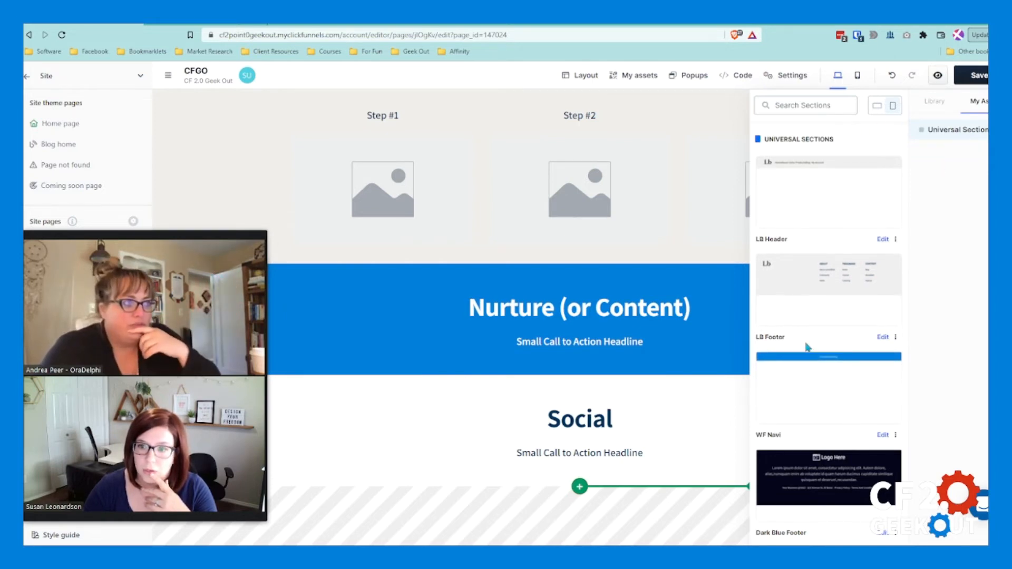
{"action": "scroll", "coordinate": [802, 390], "scroll_direction": "down", "scroll_amount": 3}
{"action": "scroll", "coordinate": [809, 393], "scroll_direction": "up", "scroll_amount": 3}
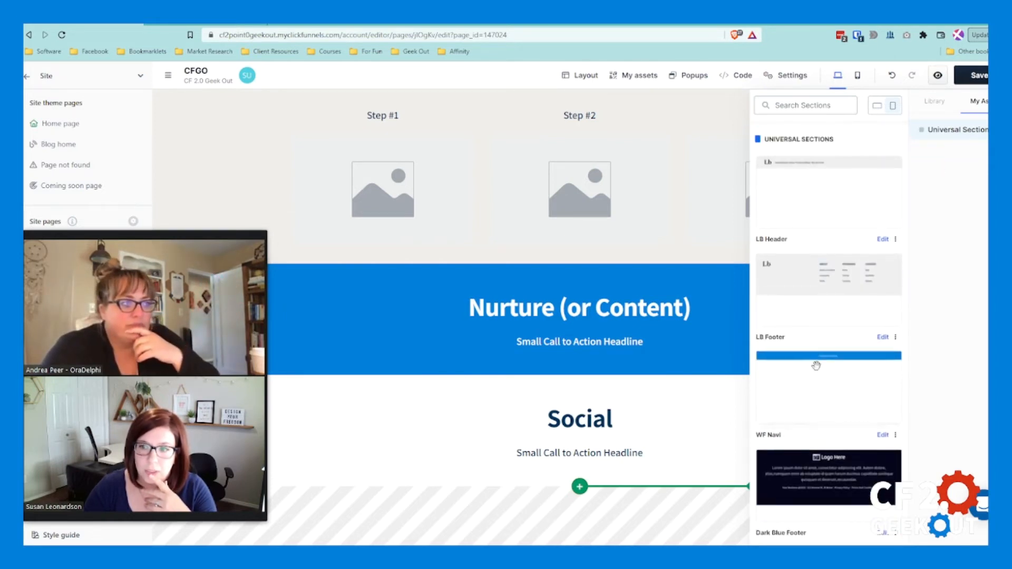
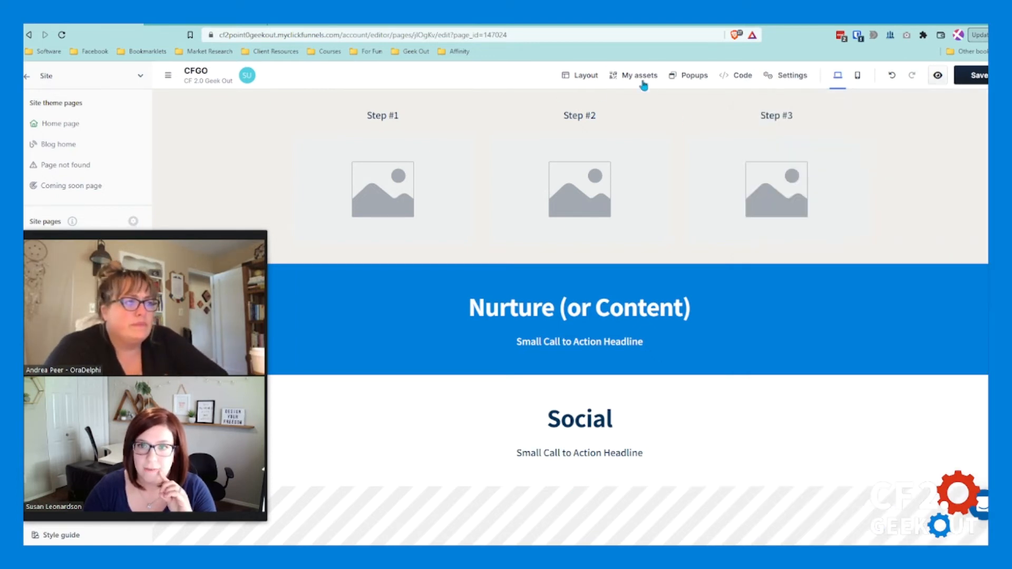
Step: Browse the section assets, examining the saved universal sections and the header designs
{"action": "left_click", "coordinate": [634, 75]}
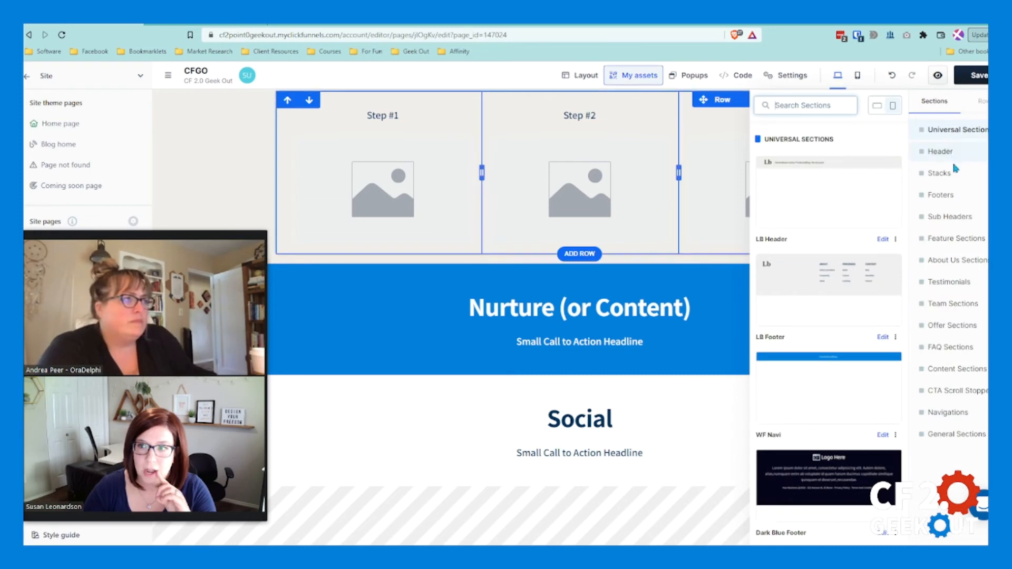
{"action": "double_click", "coordinate": [955, 133]}
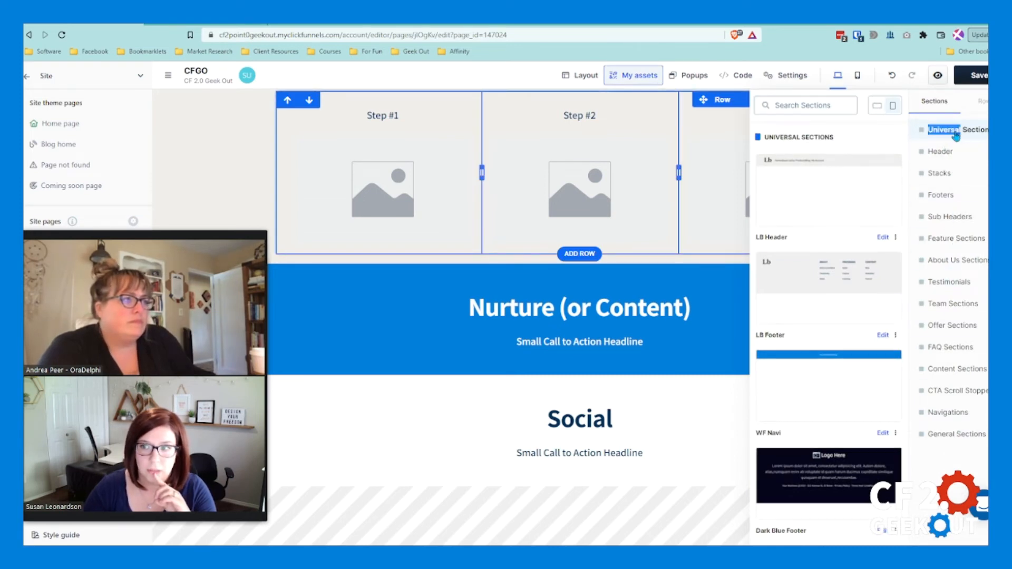
{"action": "left_click", "coordinate": [983, 107]}
{"action": "left_click", "coordinate": [932, 110]}
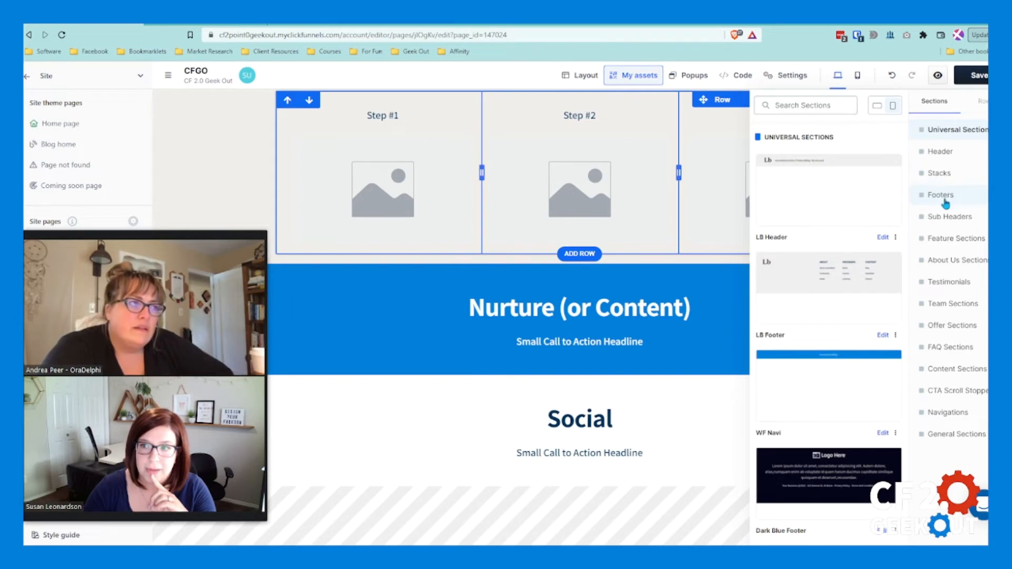
{"action": "double_click", "coordinate": [949, 160]}
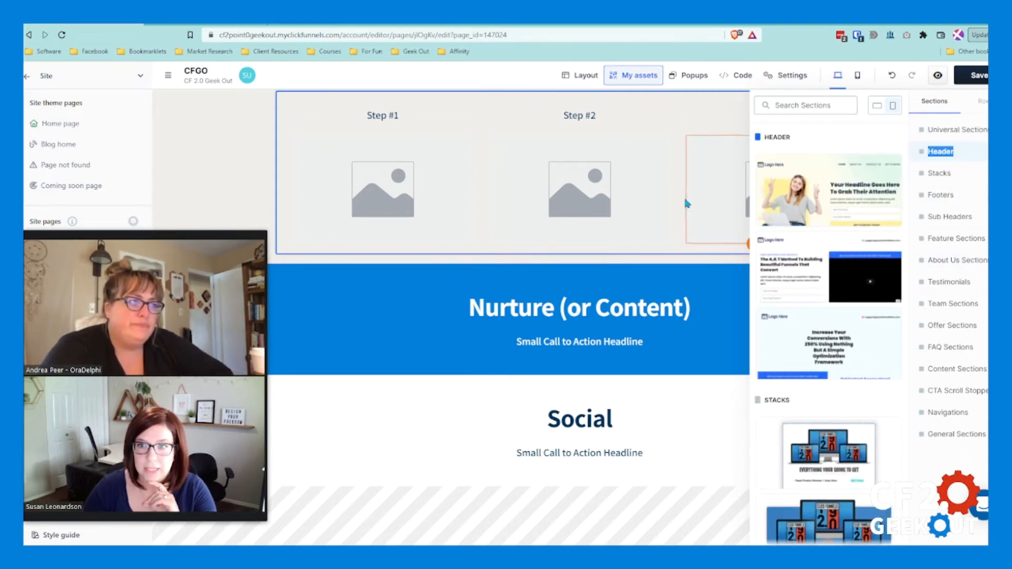
{"action": "left_click", "coordinate": [684, 195]}
{"action": "left_click", "coordinate": [654, 460]}
{"action": "scroll", "coordinate": [664, 469], "scroll_direction": "down", "scroll_amount": 3}
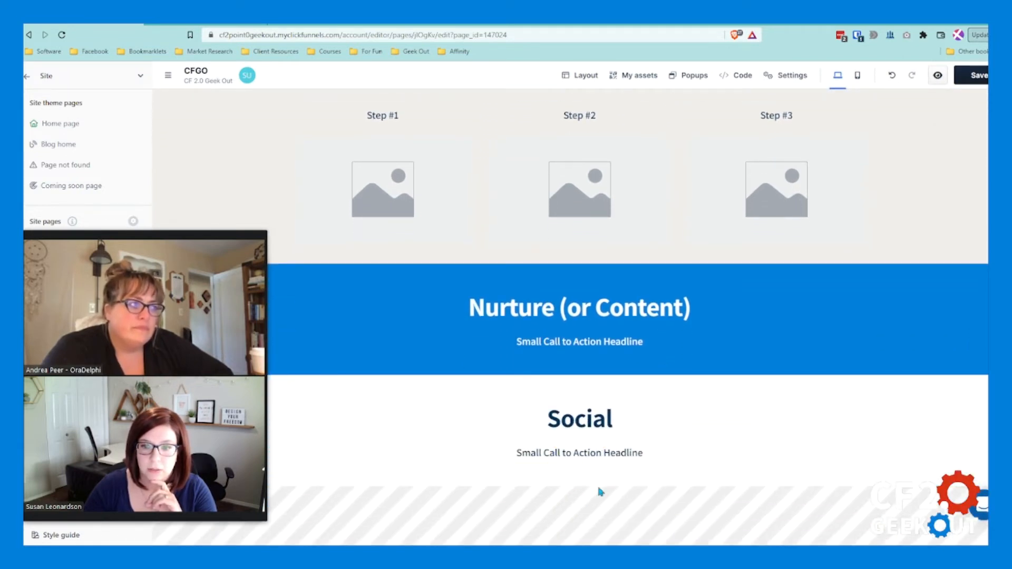
Step: Insert the library's dark blue footer with the centred logo and "Your Last Information" text below the "Social" section
{"action": "left_click", "coordinate": [579, 486]}
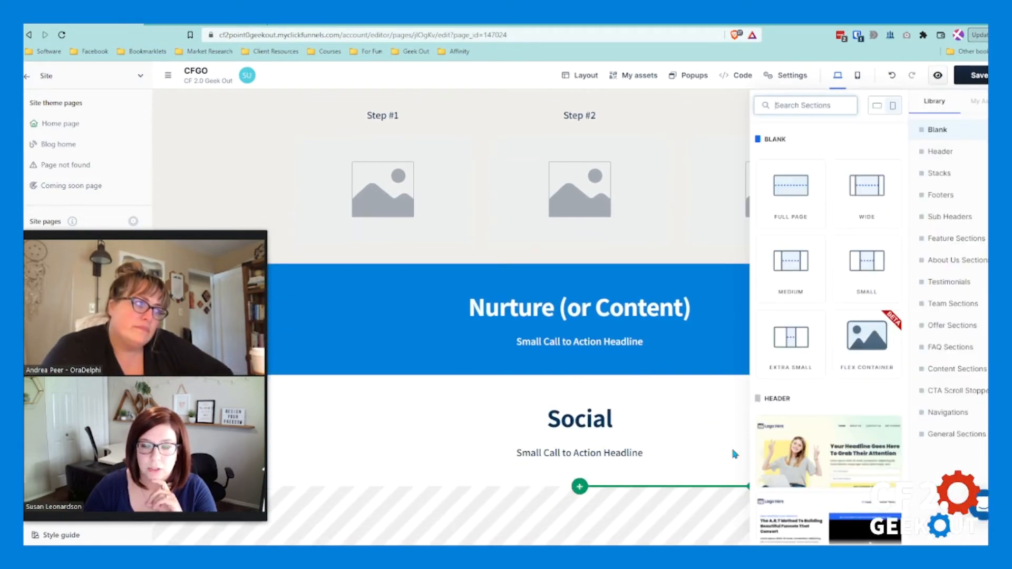
{"action": "left_click", "coordinate": [978, 102]}
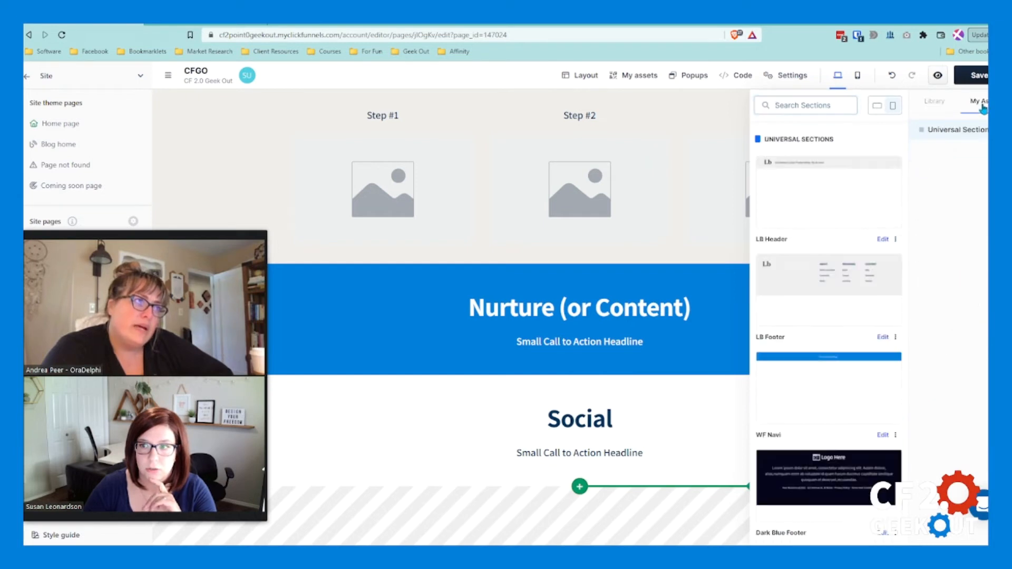
{"action": "left_click", "coordinate": [939, 109]}
{"action": "left_click", "coordinate": [940, 152]}
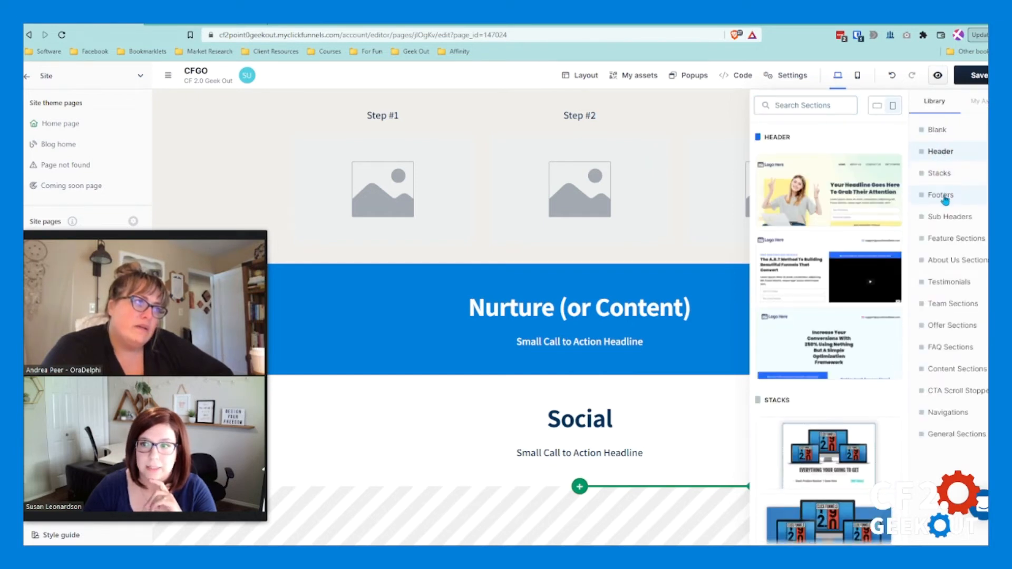
{"action": "left_click", "coordinate": [943, 196]}
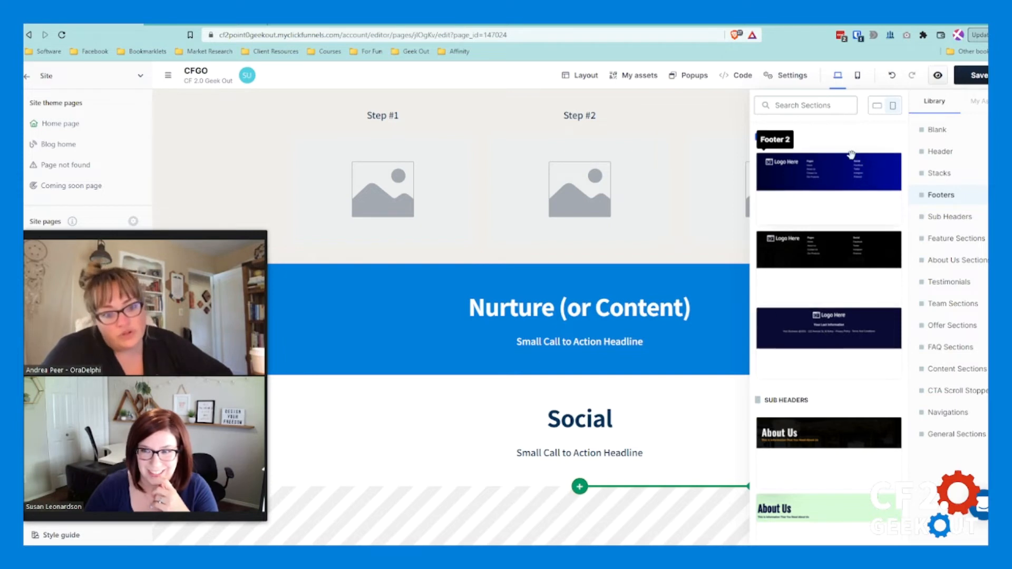
{"action": "left_click", "coordinate": [788, 75]}
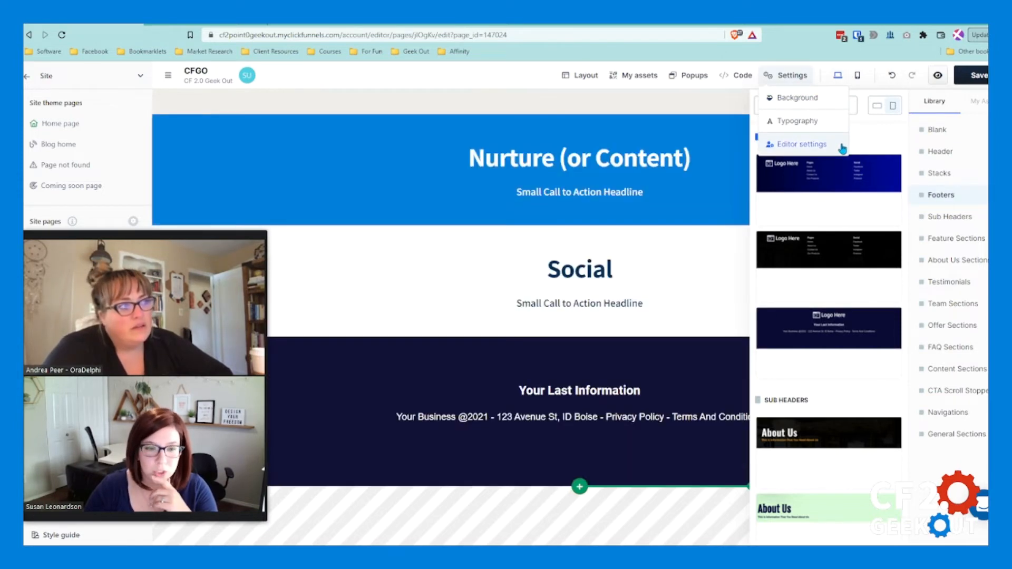
{"action": "left_click", "coordinate": [657, 384]}
{"action": "scroll", "coordinate": [719, 390], "scroll_direction": "down", "scroll_amount": 1}
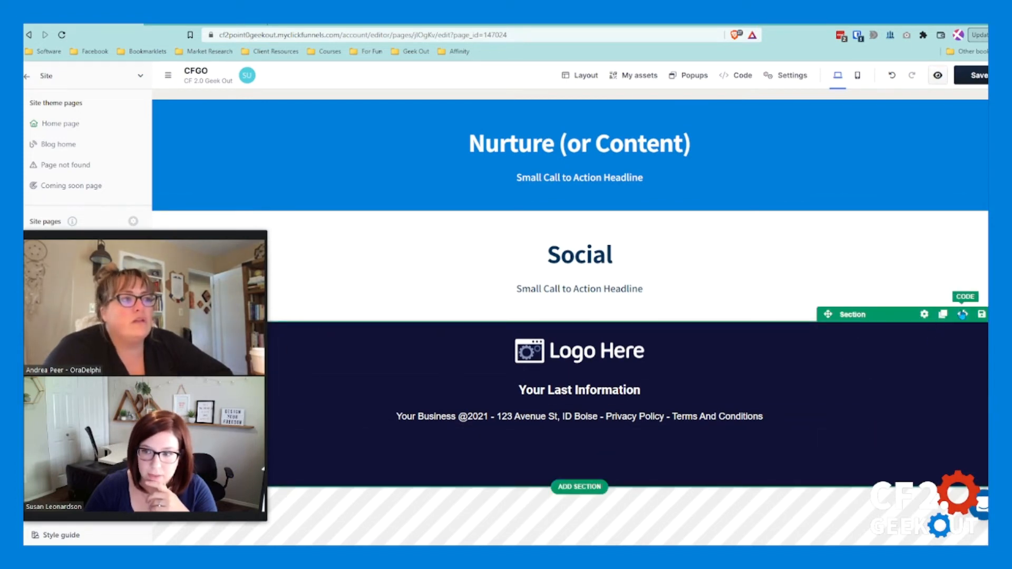
Step: Examine the footer section's CSS, header code and footer code areas, and generate a CSS ID for the section
{"action": "left_click", "coordinate": [963, 315]}
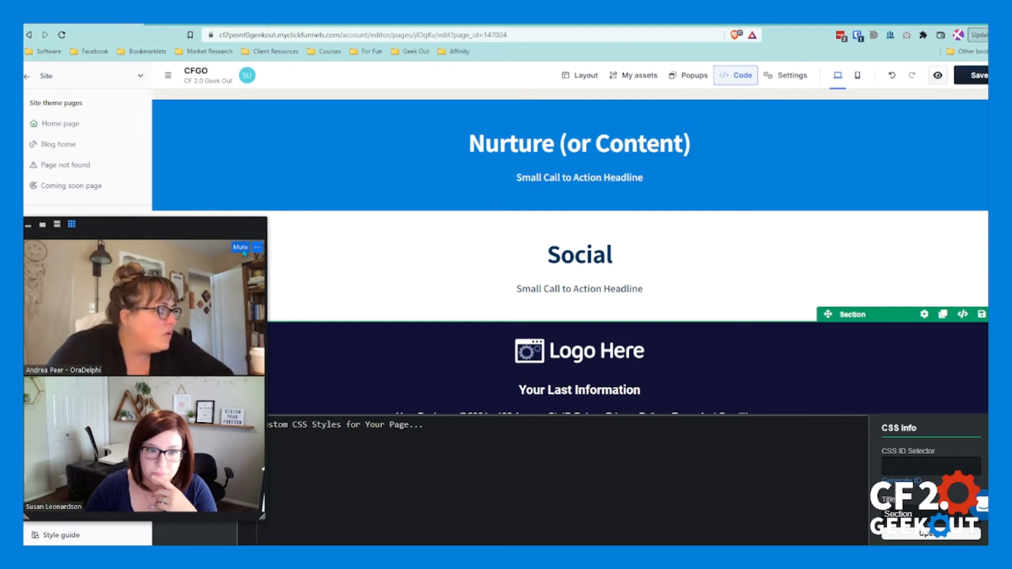
{"action": "left_click_drag", "start_coordinate": [223, 230], "coordinate": [230, 121]}
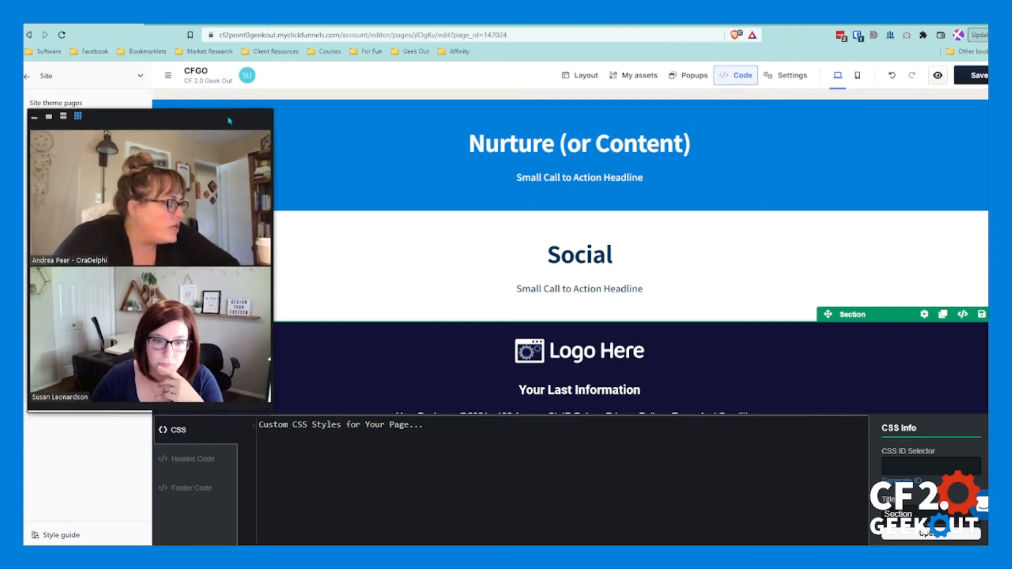
{"action": "left_click", "coordinate": [182, 459]}
{"action": "left_click", "coordinate": [198, 489]}
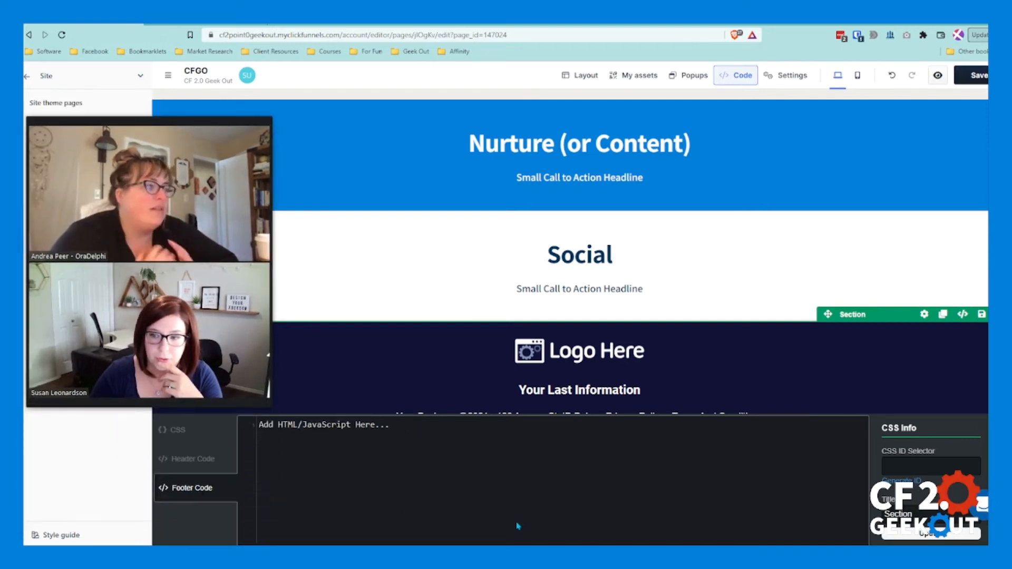
{"action": "left_click", "coordinate": [188, 432]}
{"action": "left_click", "coordinate": [186, 457]}
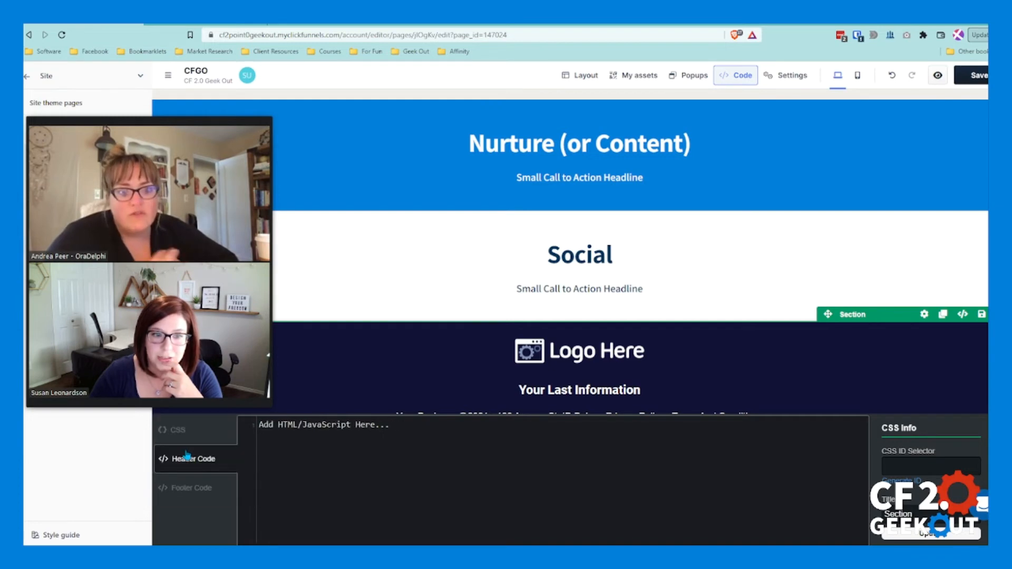
{"action": "left_click", "coordinate": [183, 490]}
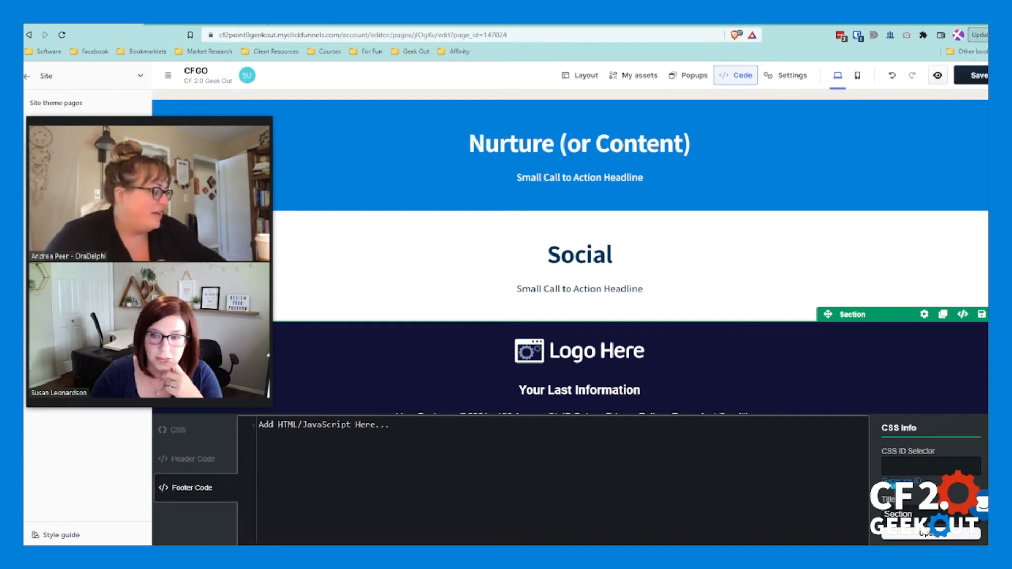
{"action": "left_click", "coordinate": [909, 481]}
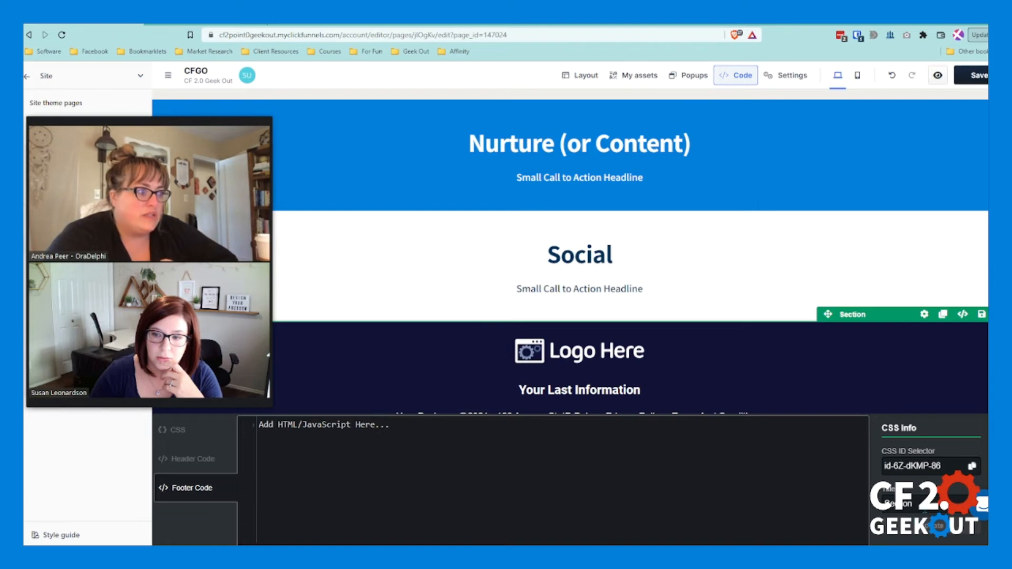
{"action": "left_click", "coordinate": [735, 76]}
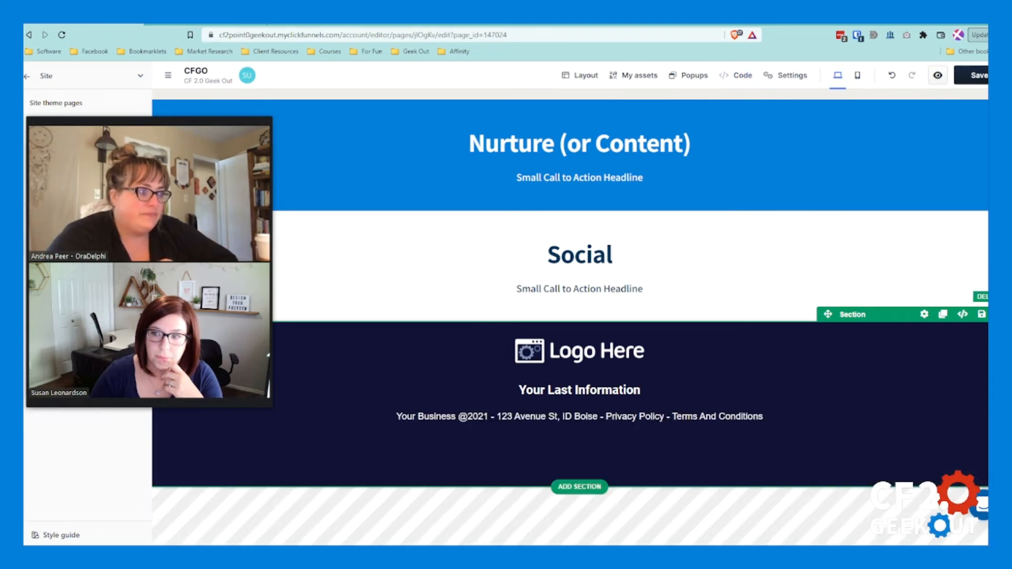
Step: Delete the ready-made footer section and add a blank full-page section below "Social" in its place
{"action": "left_click", "coordinate": [982, 315]}
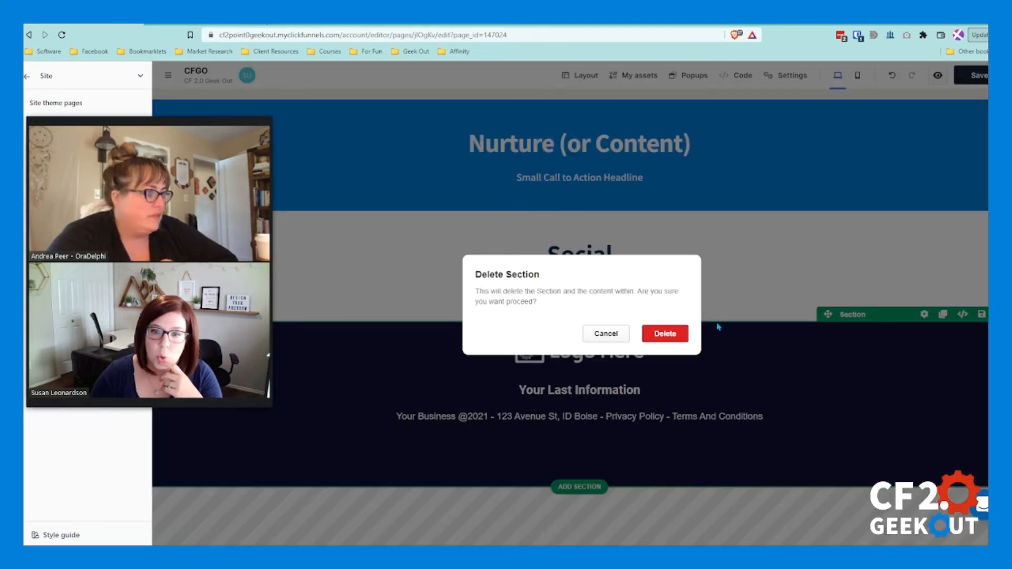
{"action": "left_click", "coordinate": [676, 337]}
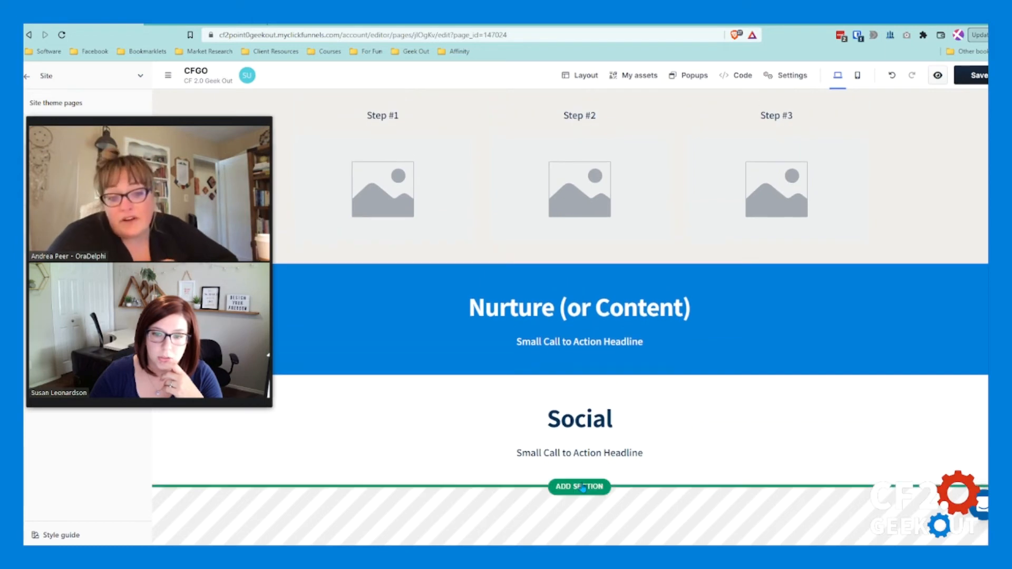
{"action": "left_click", "coordinate": [581, 487]}
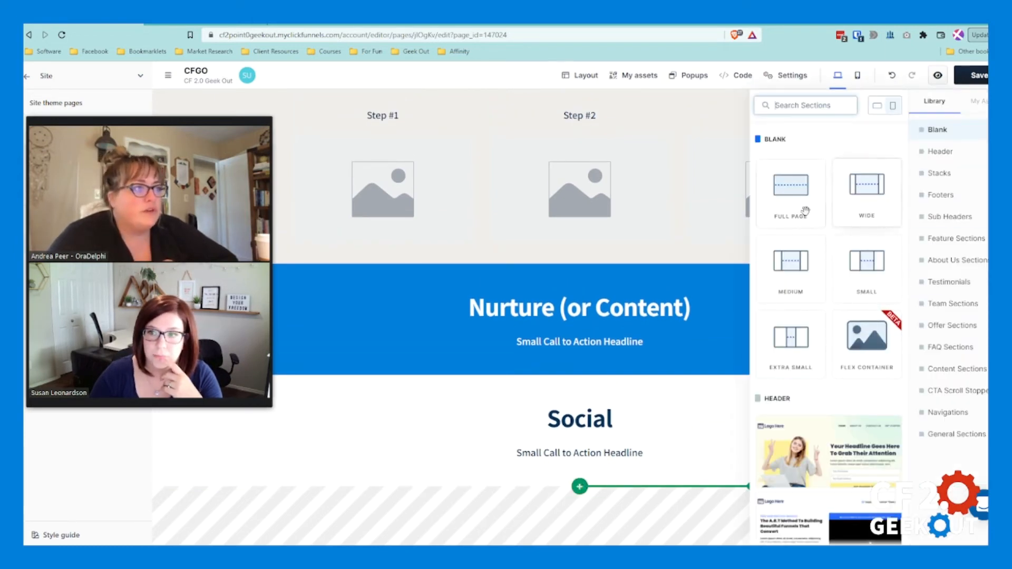
{"action": "left_click", "coordinate": [791, 190]}
{"action": "left_click", "coordinate": [651, 431]}
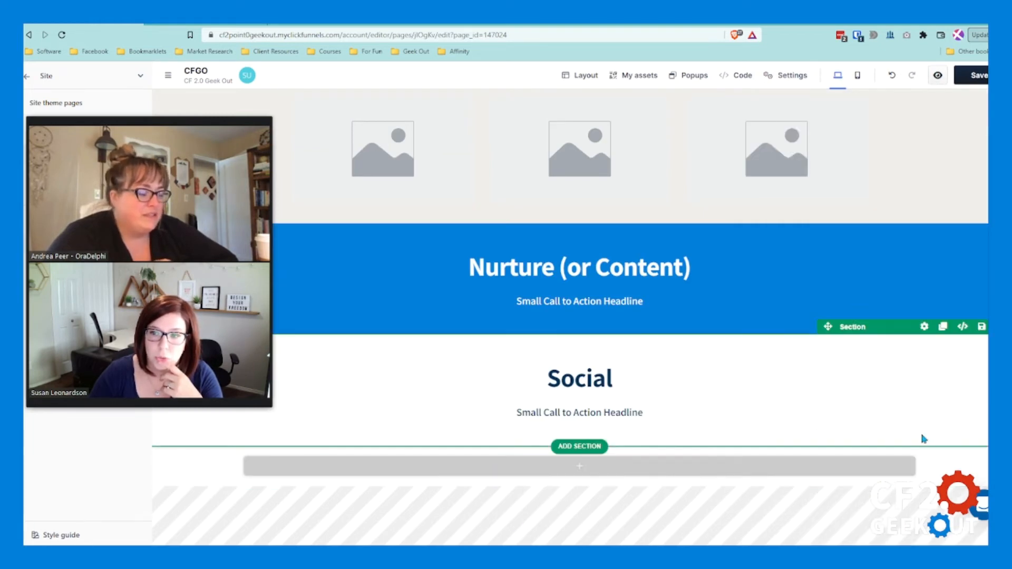
Step: Set the section paint of the new blank section to Dark Background
{"action": "left_click", "coordinate": [924, 438]}
{"action": "left_click", "coordinate": [953, 209]}
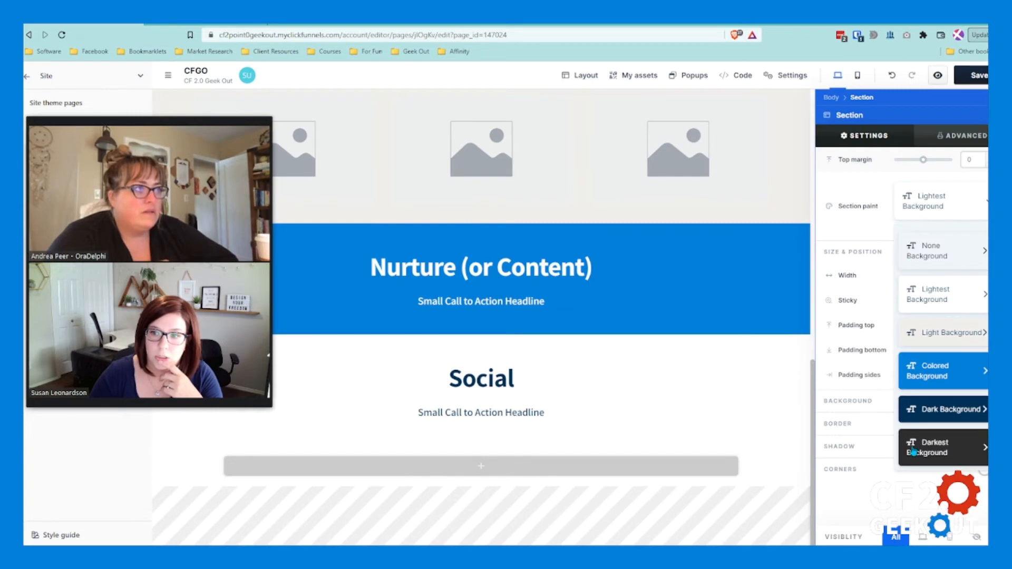
{"action": "left_click", "coordinate": [955, 410]}
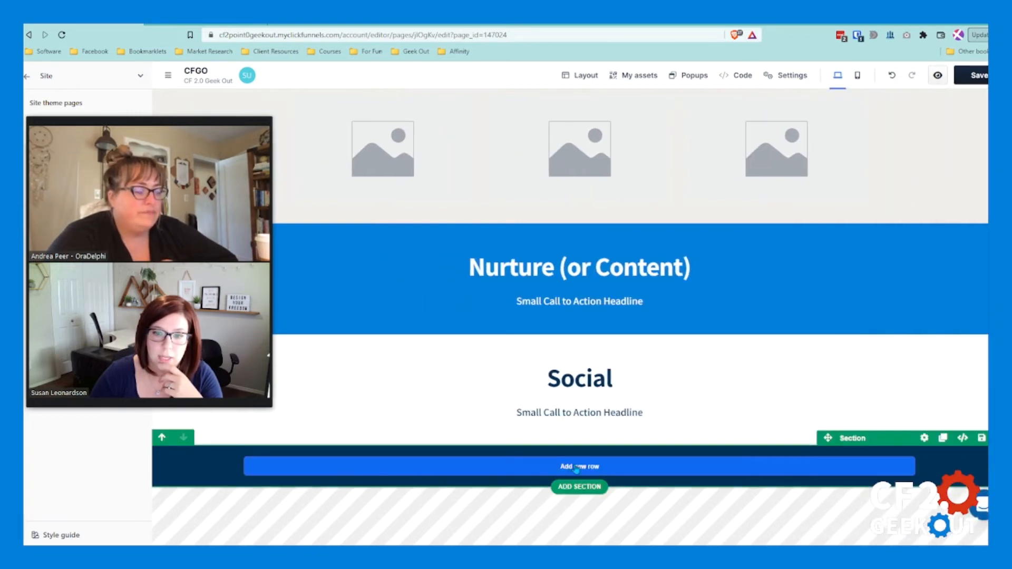
Step: Add a single-column row to the dark section and fill it with a sub headline, a paragraph and an image
{"action": "left_click", "coordinate": [579, 466]}
{"action": "left_click", "coordinate": [798, 189]}
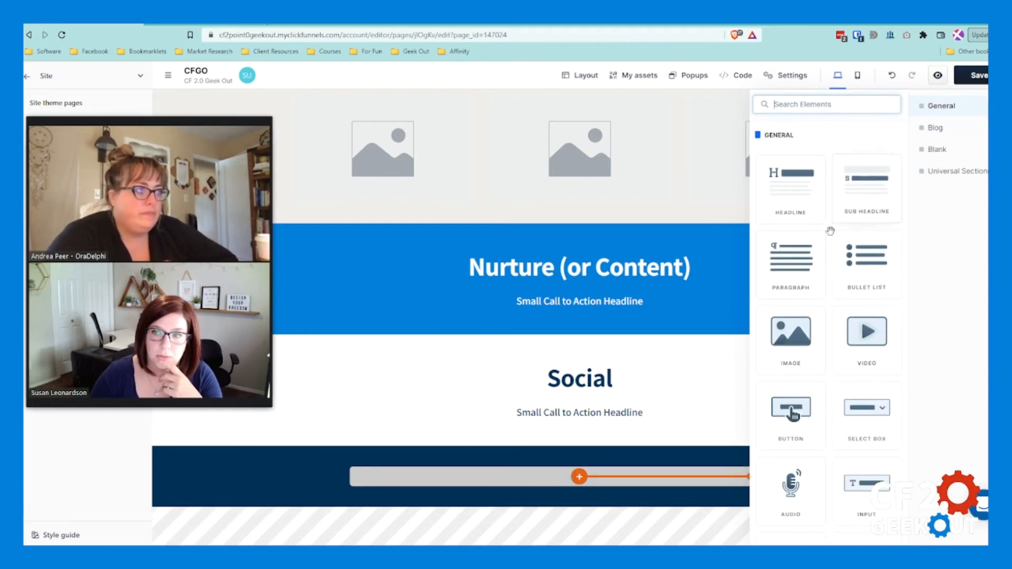
{"action": "left_click", "coordinate": [857, 195]}
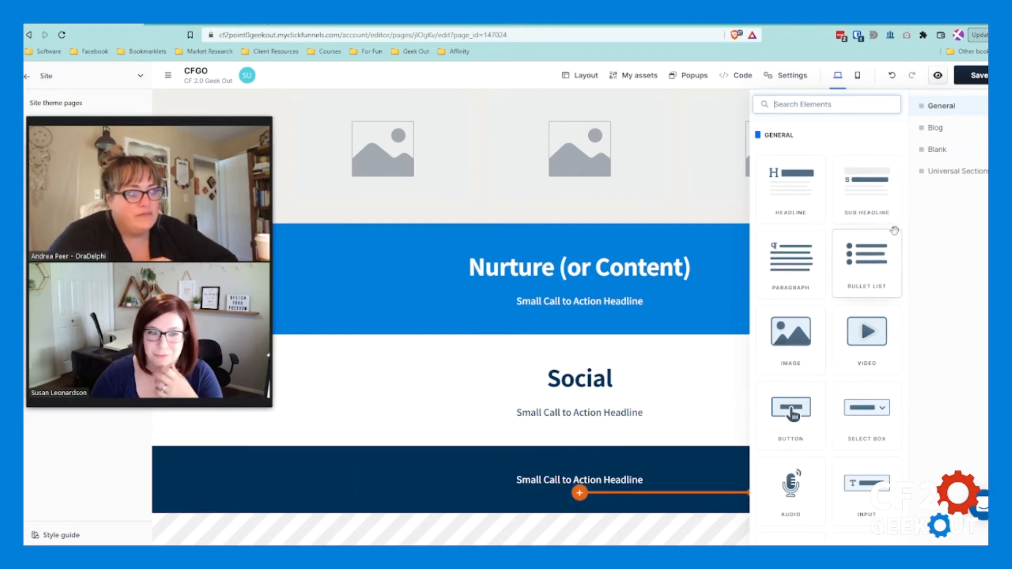
{"action": "left_click", "coordinate": [791, 339]}
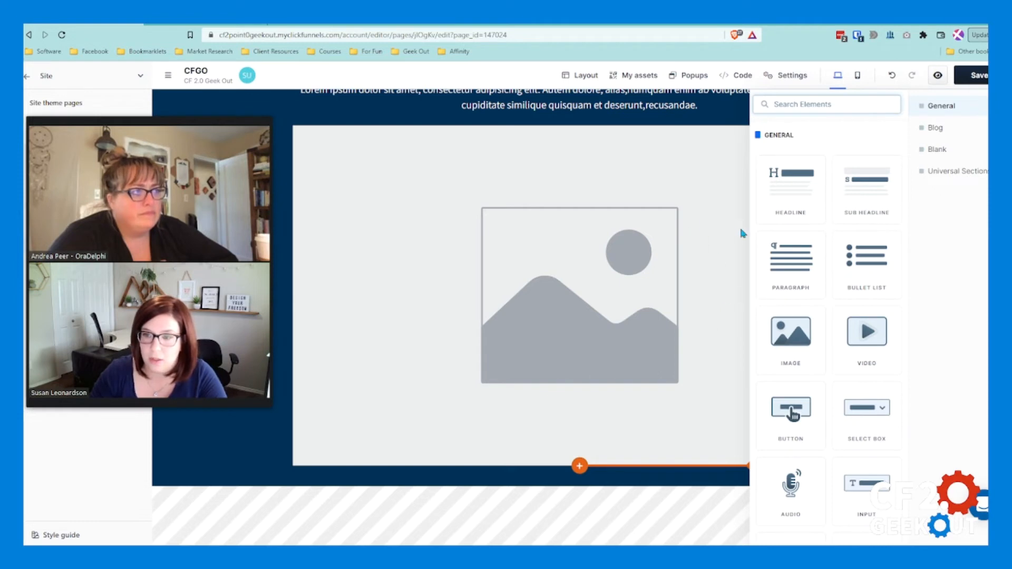
Step: Add a navigation element and a link element below the image in the dark footer section
{"action": "scroll", "coordinate": [831, 464], "scroll_direction": "down", "scroll_amount": 1}
{"action": "scroll", "coordinate": [832, 472], "scroll_direction": "down", "scroll_amount": 3}
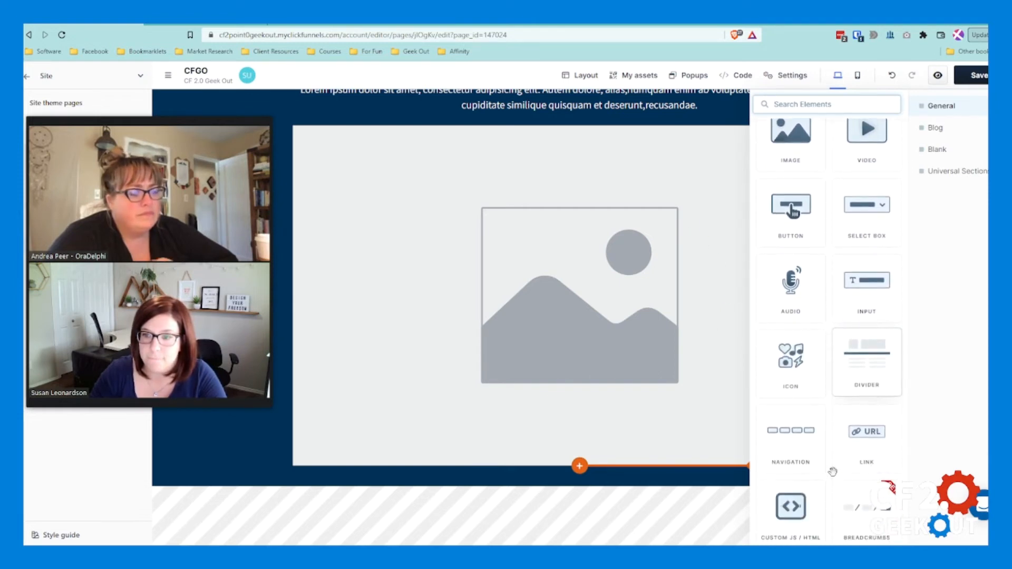
{"action": "scroll", "coordinate": [826, 464], "scroll_direction": "down", "scroll_amount": 2}
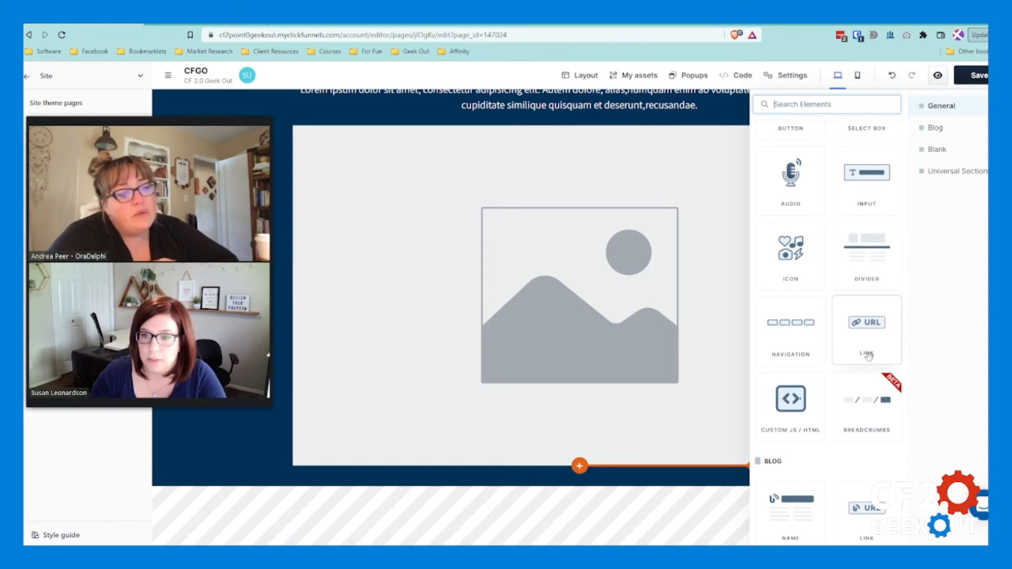
{"action": "left_click", "coordinate": [790, 331]}
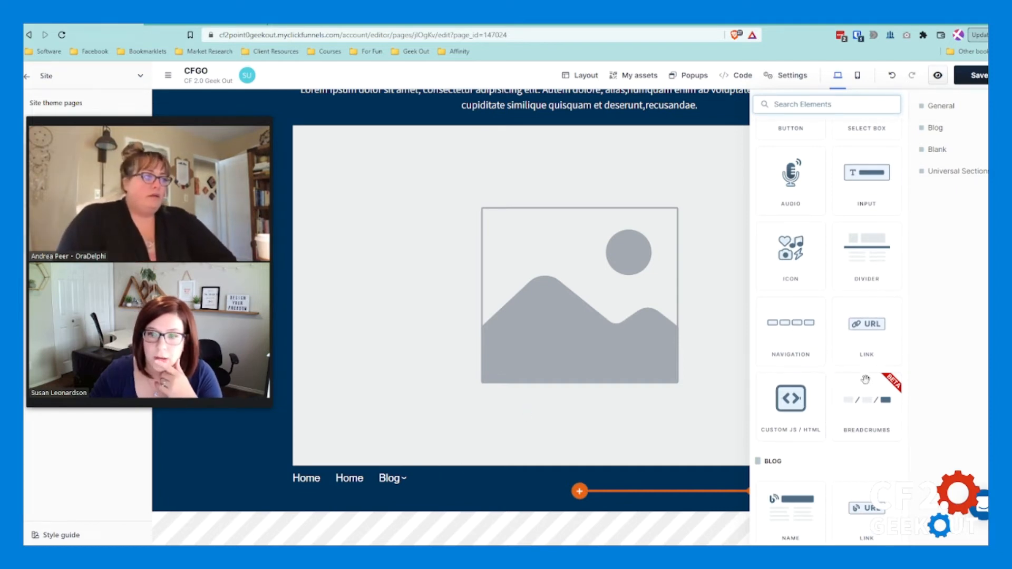
{"action": "left_click", "coordinate": [867, 325]}
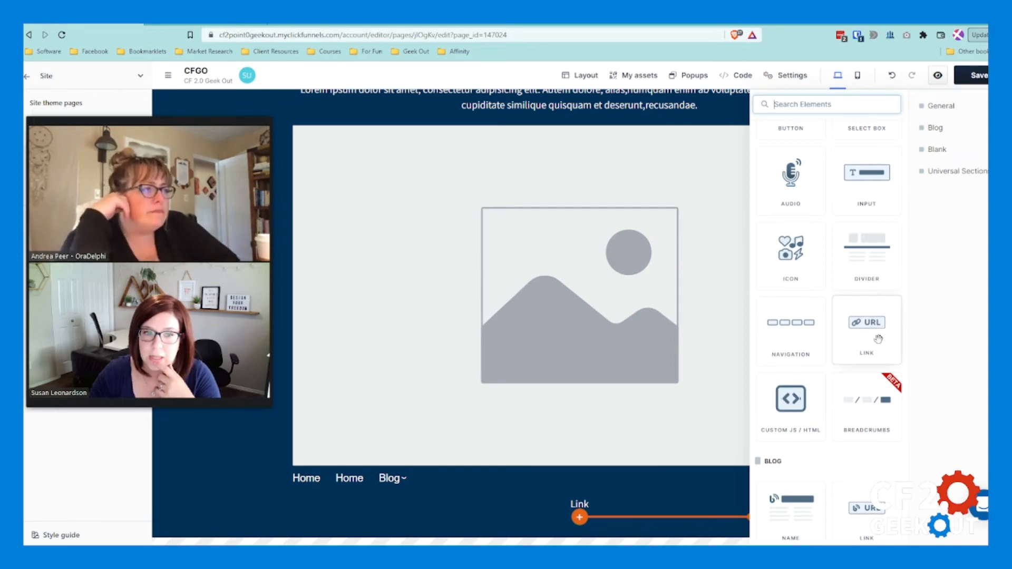
{"action": "scroll", "coordinate": [877, 342], "scroll_direction": "down", "scroll_amount": 3}
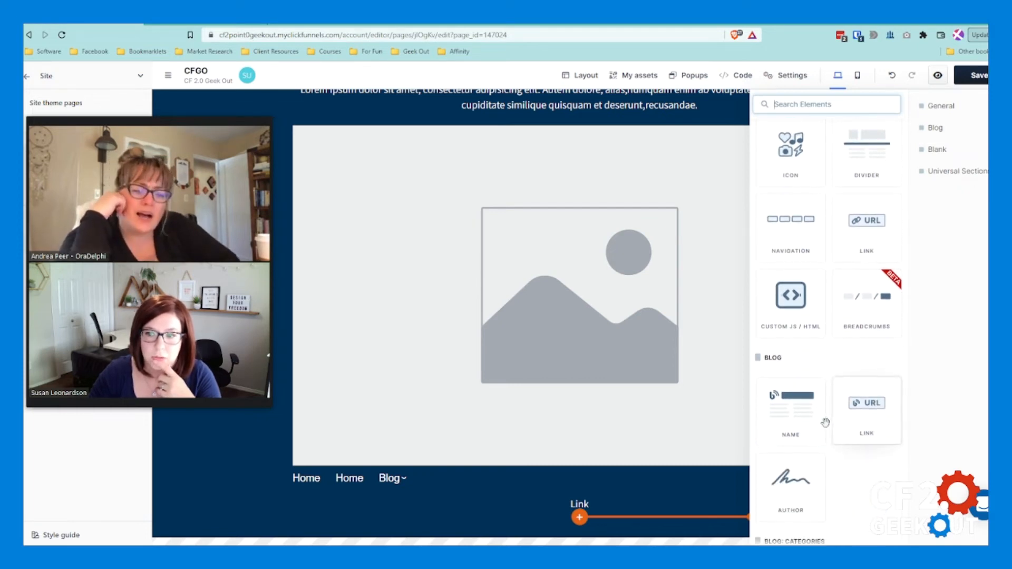
{"action": "scroll", "coordinate": [794, 419], "scroll_direction": "down", "scroll_amount": 2}
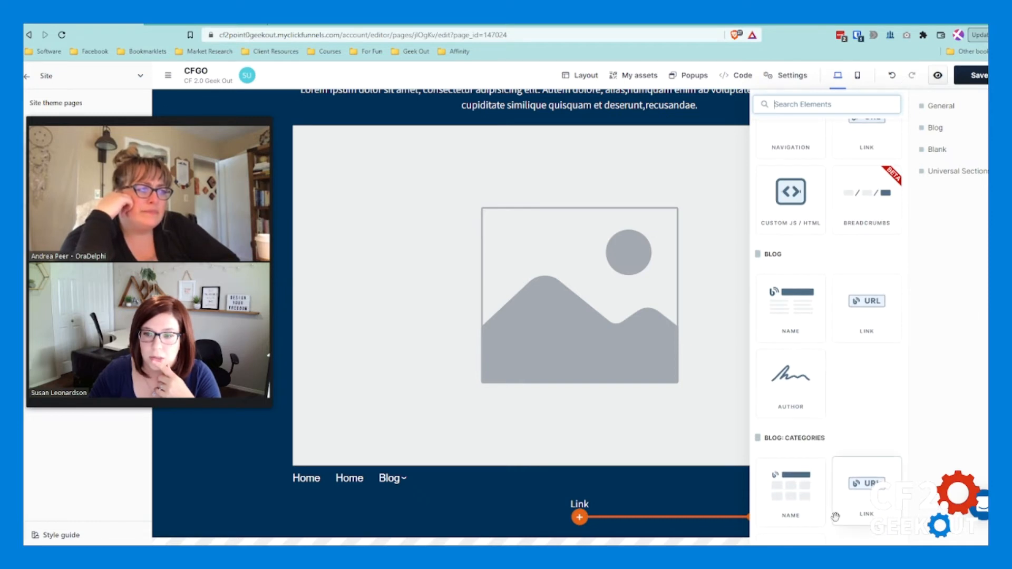
{"action": "scroll", "coordinate": [810, 434], "scroll_direction": "up", "scroll_amount": 5}
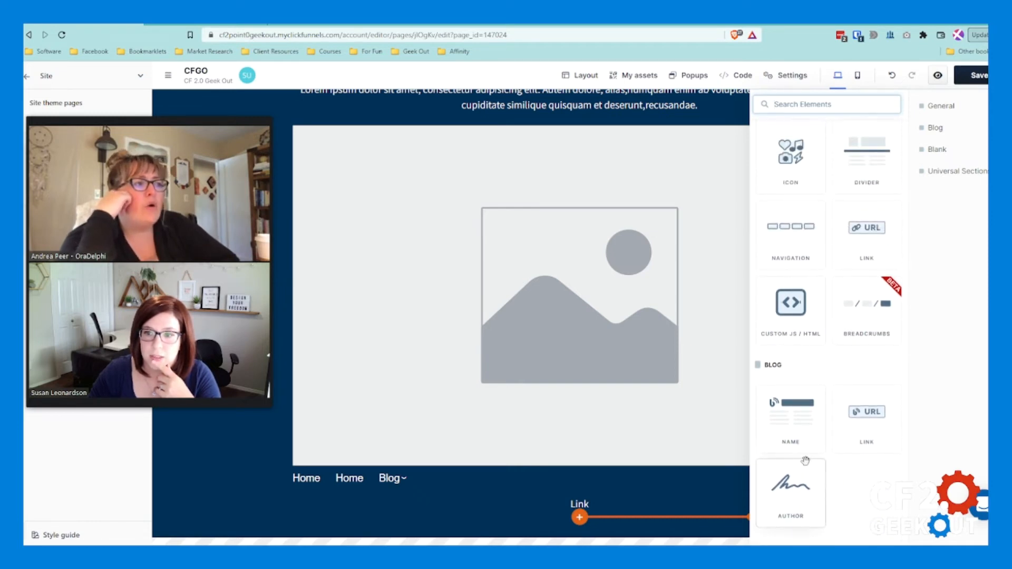
{"action": "scroll", "coordinate": [816, 487], "scroll_direction": "up", "scroll_amount": 3}
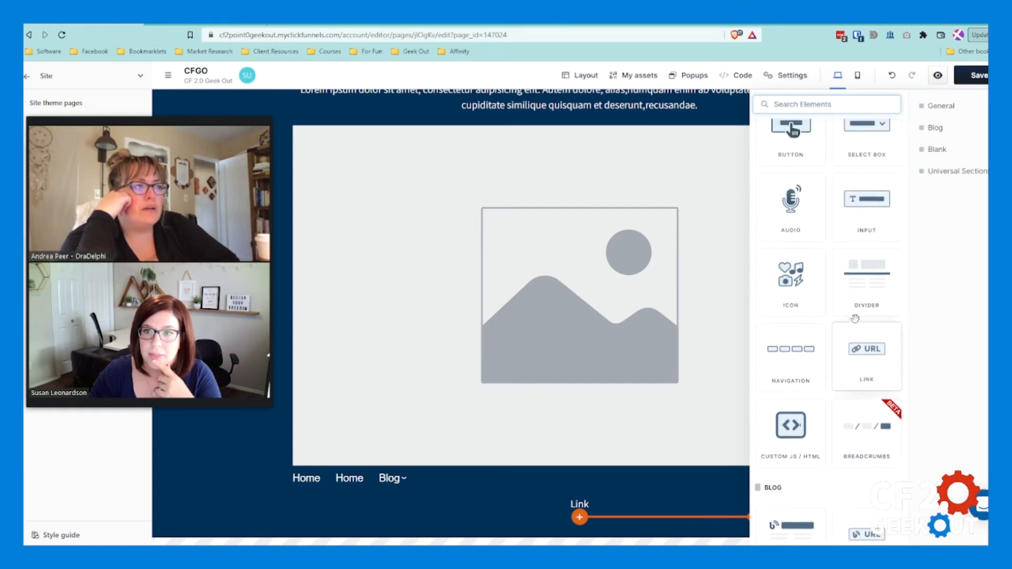
{"action": "scroll", "coordinate": [876, 383], "scroll_direction": "up", "scroll_amount": 8}
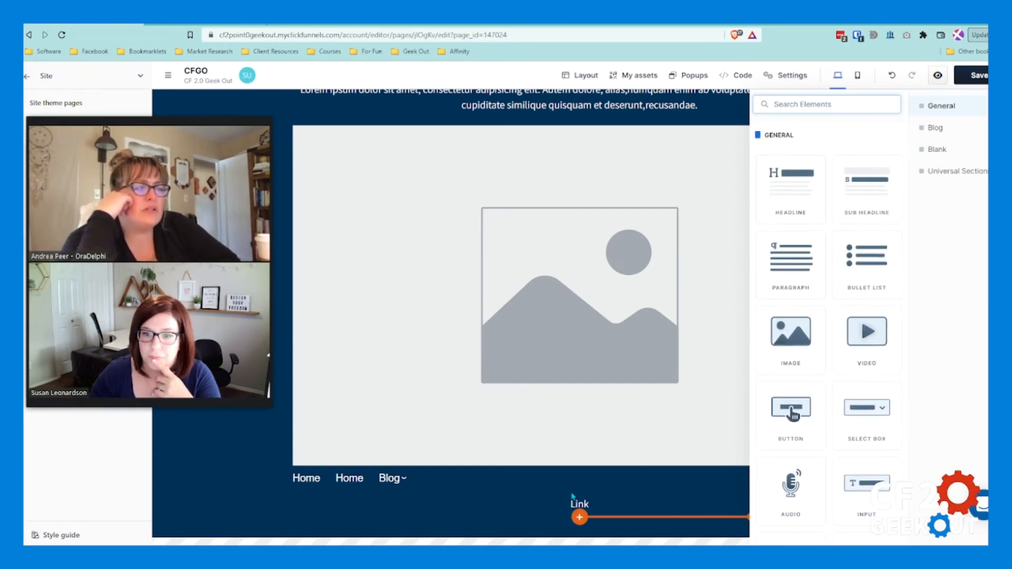
{"action": "left_click", "coordinate": [540, 492]}
{"action": "left_click", "coordinate": [514, 459]}
Step: Replace the footer's placeholder image with the white CF 2.0 Geek Out logo and set its image width to 13
{"action": "scroll", "coordinate": [660, 334], "scroll_direction": "up", "scroll_amount": 1}
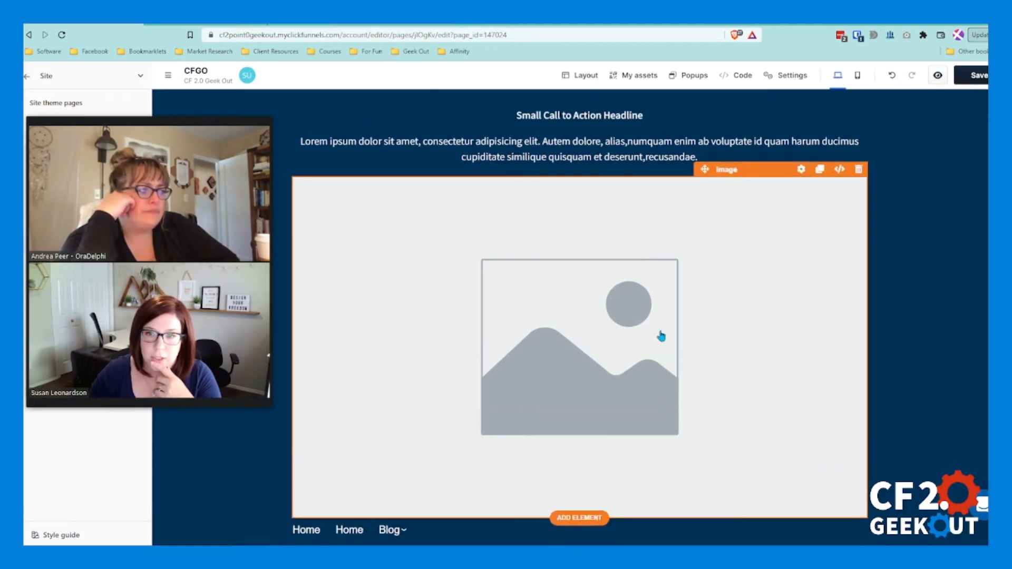
{"action": "left_click", "coordinate": [800, 170]}
{"action": "left_click", "coordinate": [996, 185]}
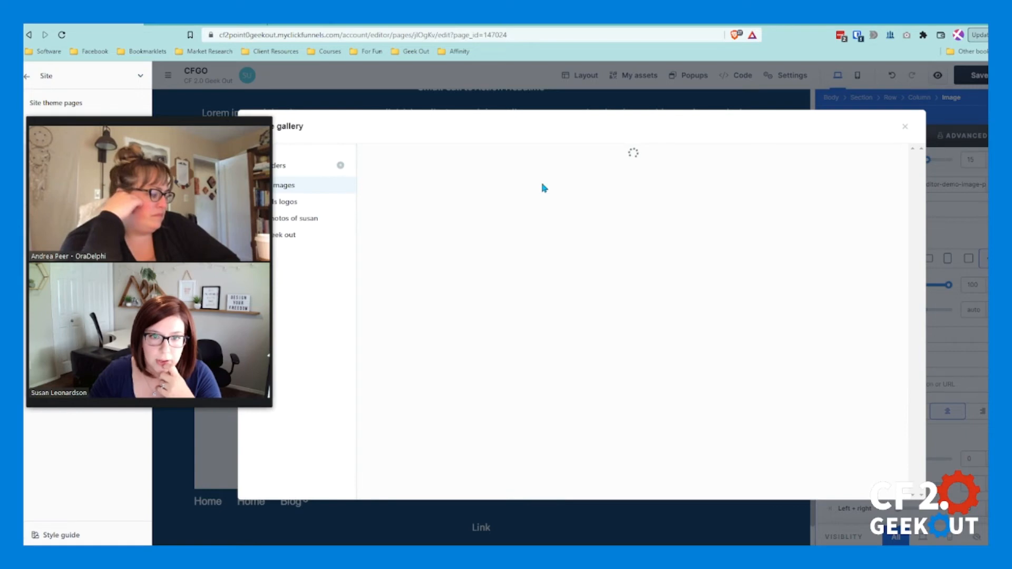
{"action": "left_click", "coordinate": [564, 184]}
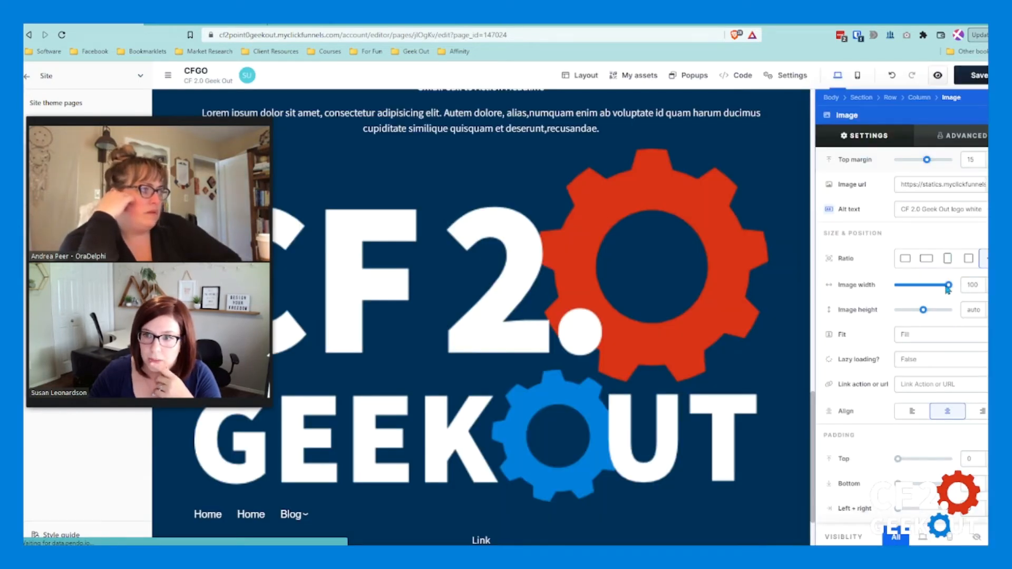
{"action": "left_click_drag", "start_coordinate": [949, 288], "coordinate": [905, 290]}
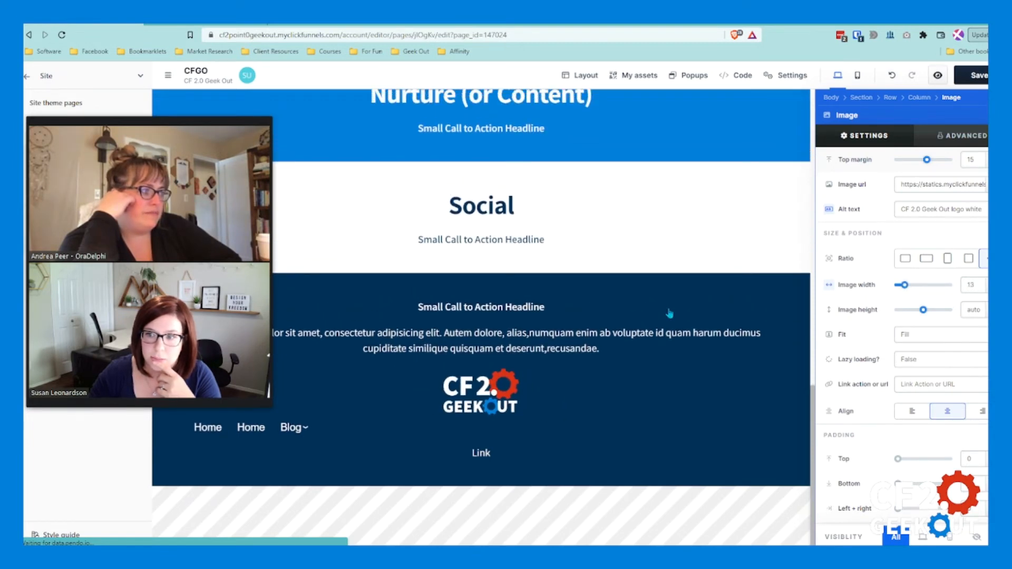
{"action": "left_click", "coordinate": [592, 398]}
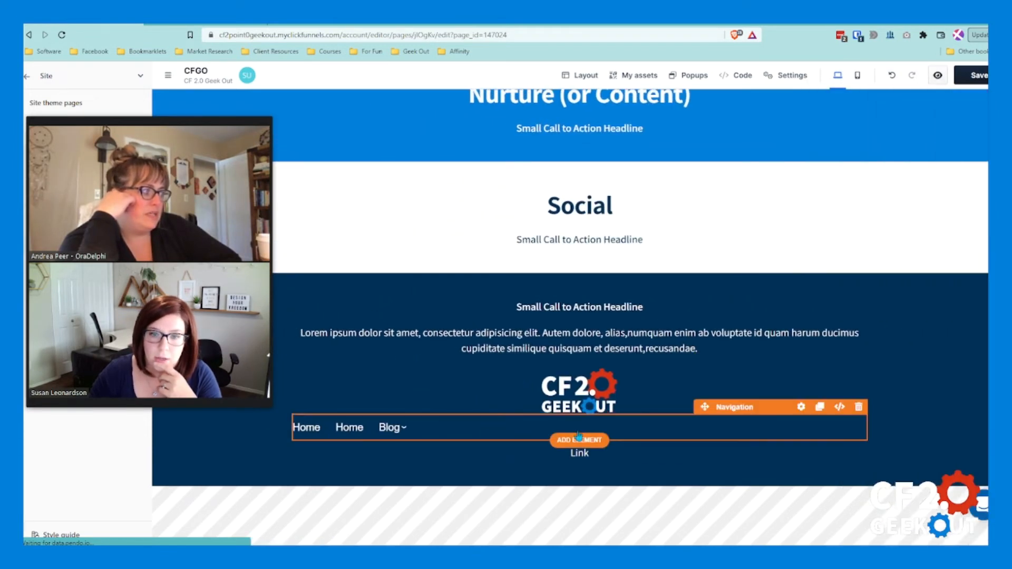
Step: Move the navigation element above the logo in the footer and set its justification to centered
{"action": "left_click_drag", "start_coordinate": [705, 407], "coordinate": [653, 372]}
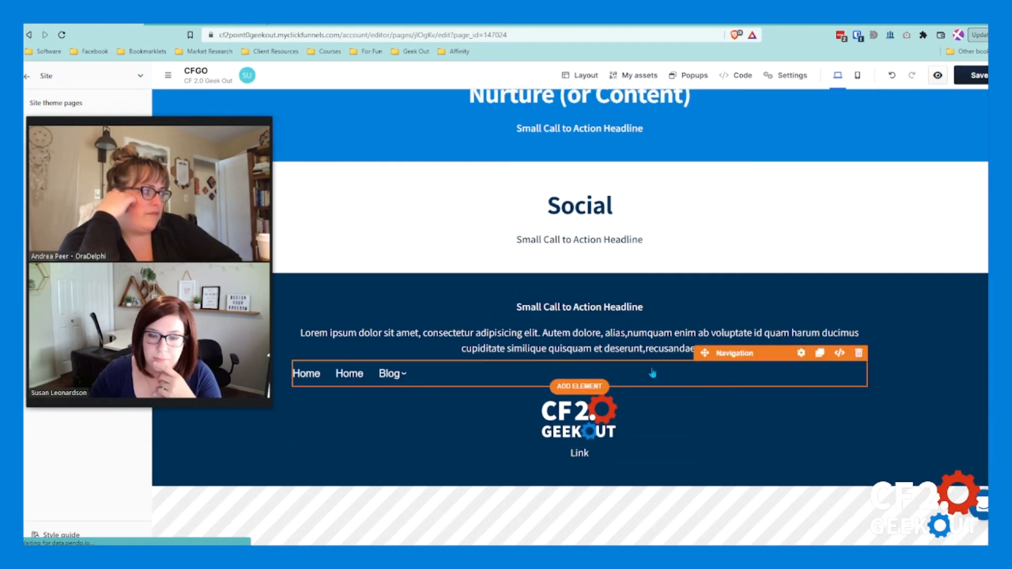
{"action": "left_click", "coordinate": [729, 373]}
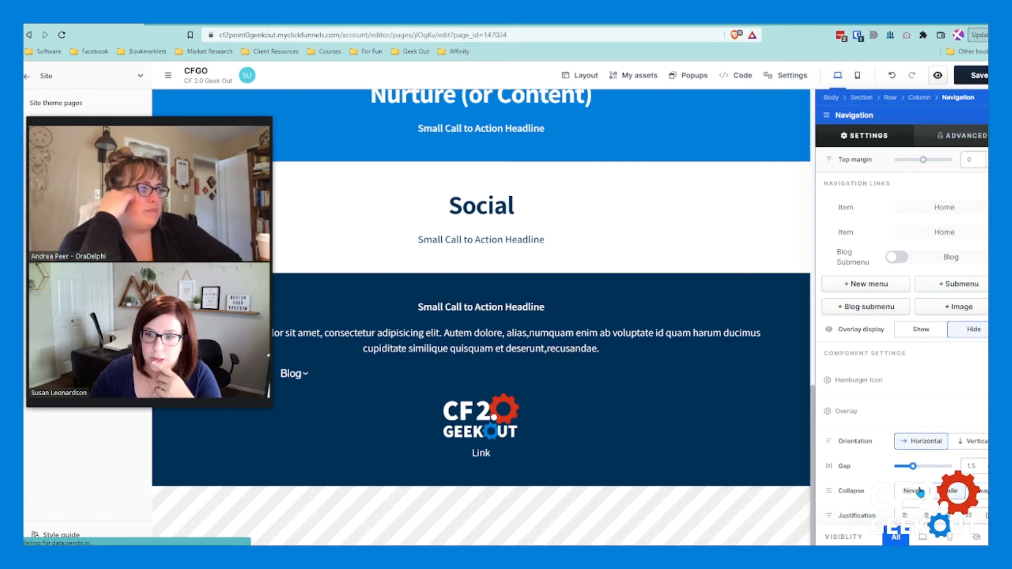
{"action": "scroll", "coordinate": [914, 507], "scroll_direction": "down", "scroll_amount": 3}
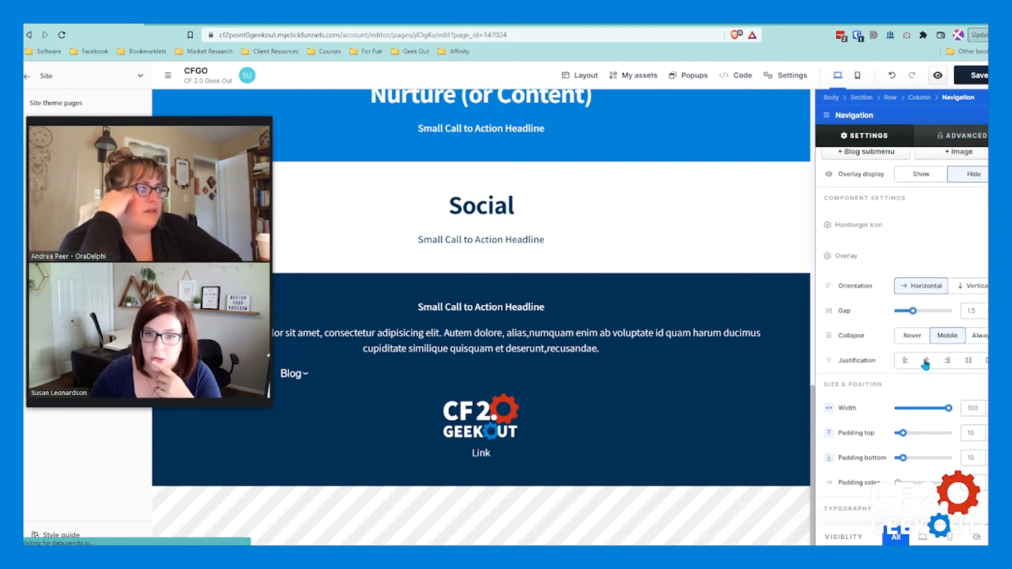
{"action": "left_click", "coordinate": [926, 363]}
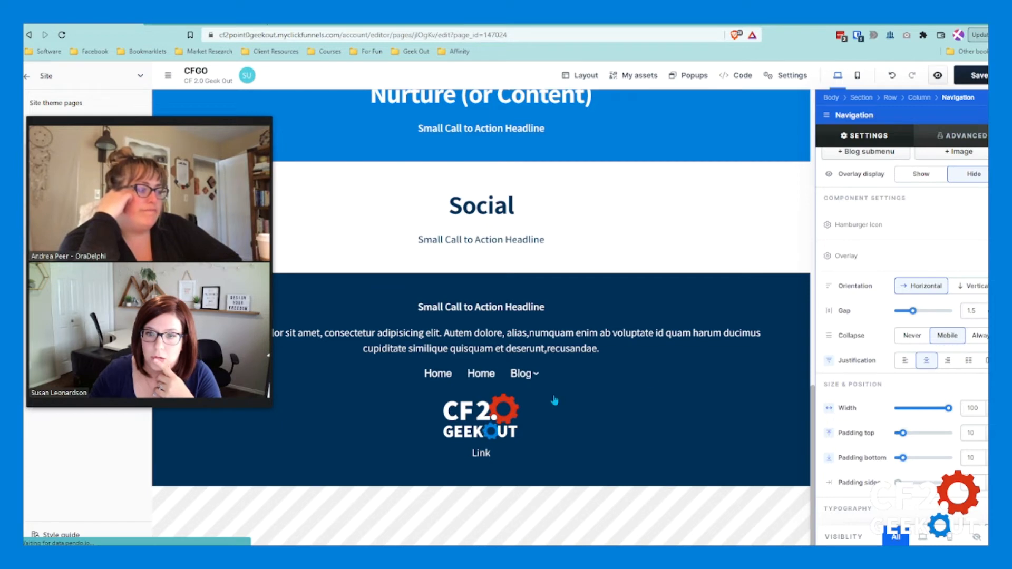
{"action": "left_click", "coordinate": [596, 388]}
Step: Rearrange the footer elements into the order navigation, logo, sub headline, paragraph, link
{"action": "mouse_move", "coordinate": [579, 460]}
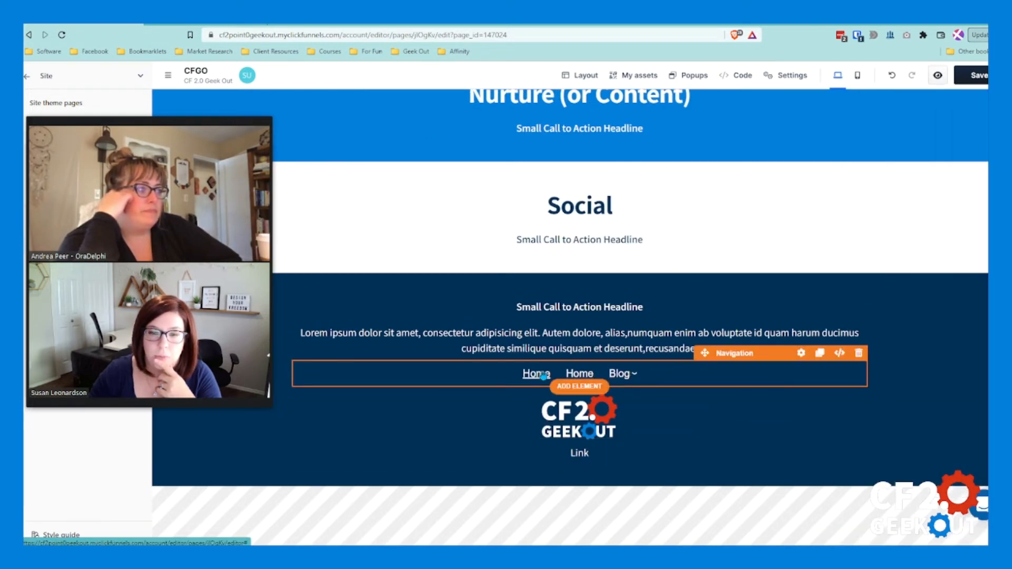
{"action": "left_click_drag", "start_coordinate": [624, 342], "coordinate": [625, 393]}
{"action": "left_click", "coordinate": [687, 345]}
{"action": "left_click", "coordinate": [687, 346]}
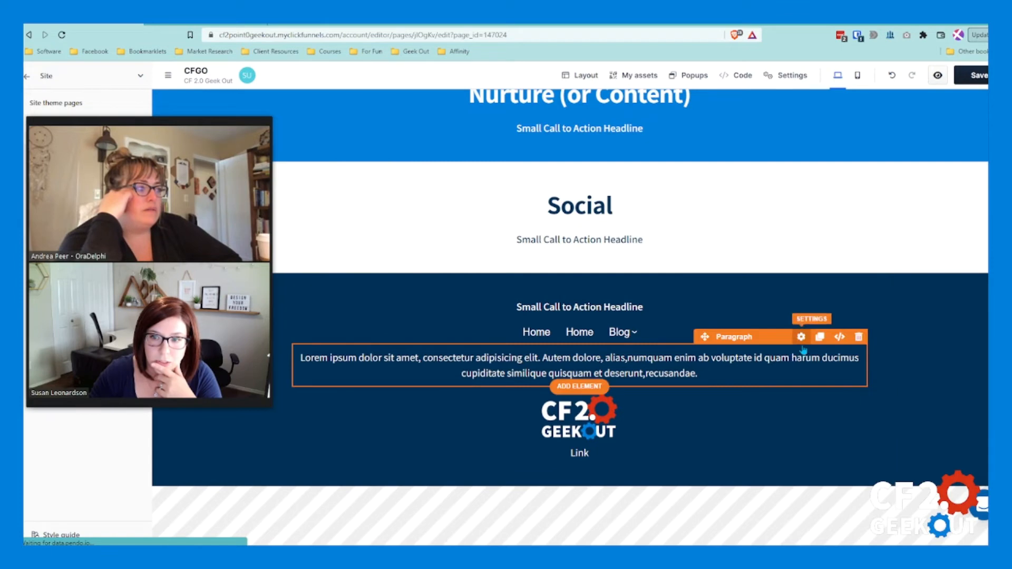
{"action": "left_click_drag", "start_coordinate": [801, 338], "coordinate": [771, 363]}
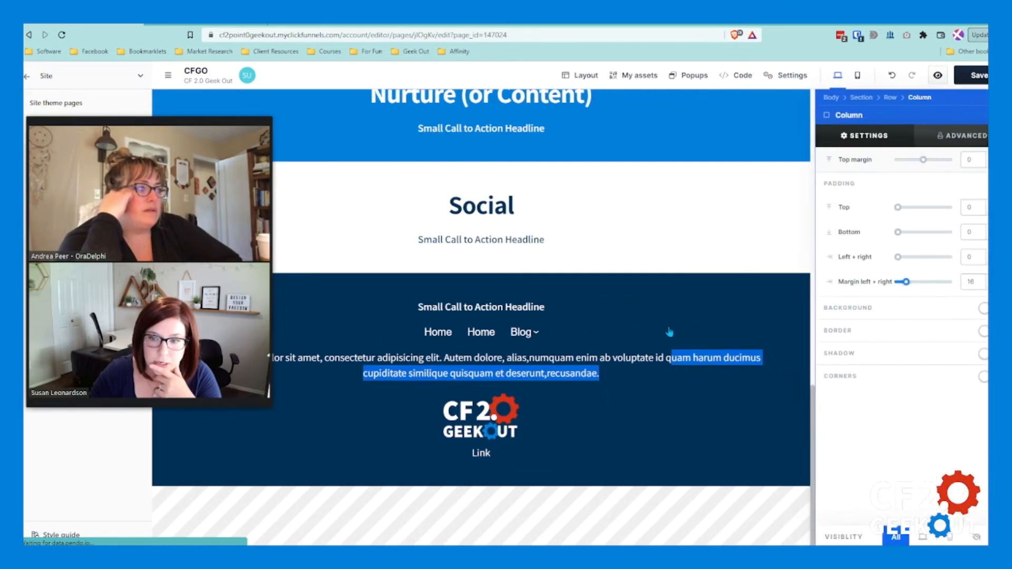
{"action": "left_click", "coordinate": [681, 333]}
{"action": "left_click_drag", "start_coordinate": [704, 337], "coordinate": [688, 430]}
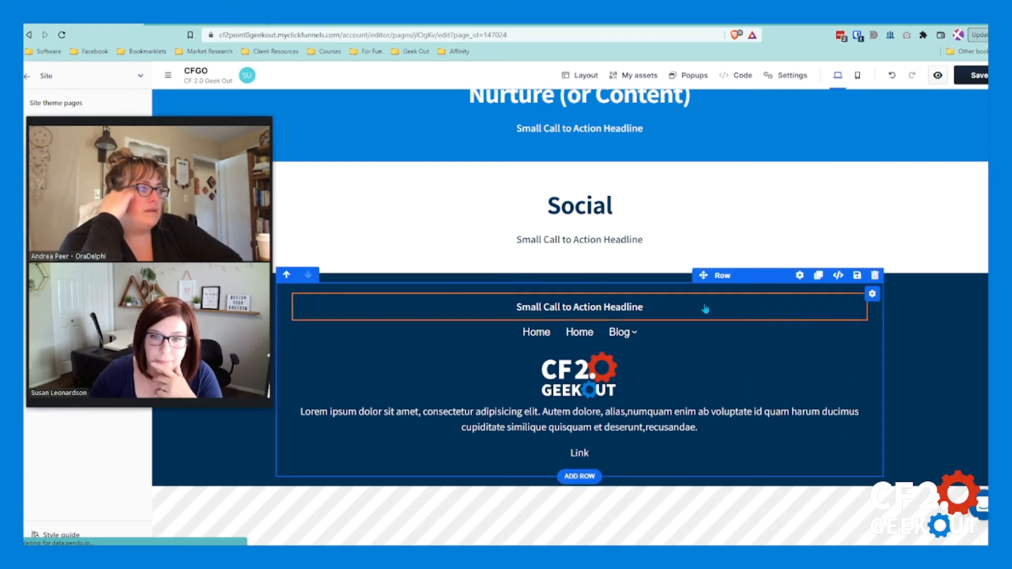
{"action": "left_click_drag", "start_coordinate": [705, 285], "coordinate": [696, 406]}
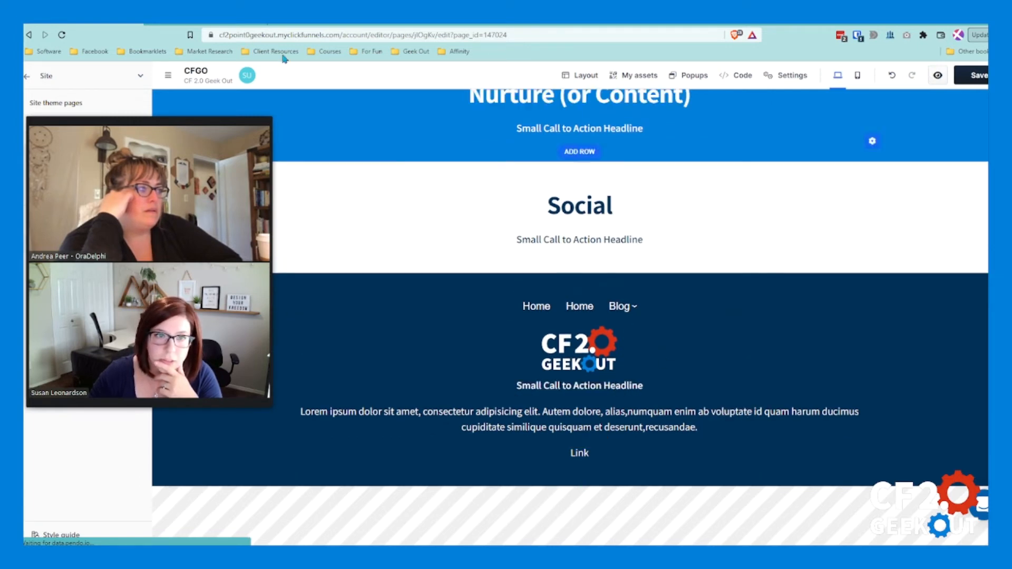
Step: Switch to the marketingsecrets.com page to examine its footer layout, and return to the page editor
{"action": "left_click", "coordinate": [227, 24]}
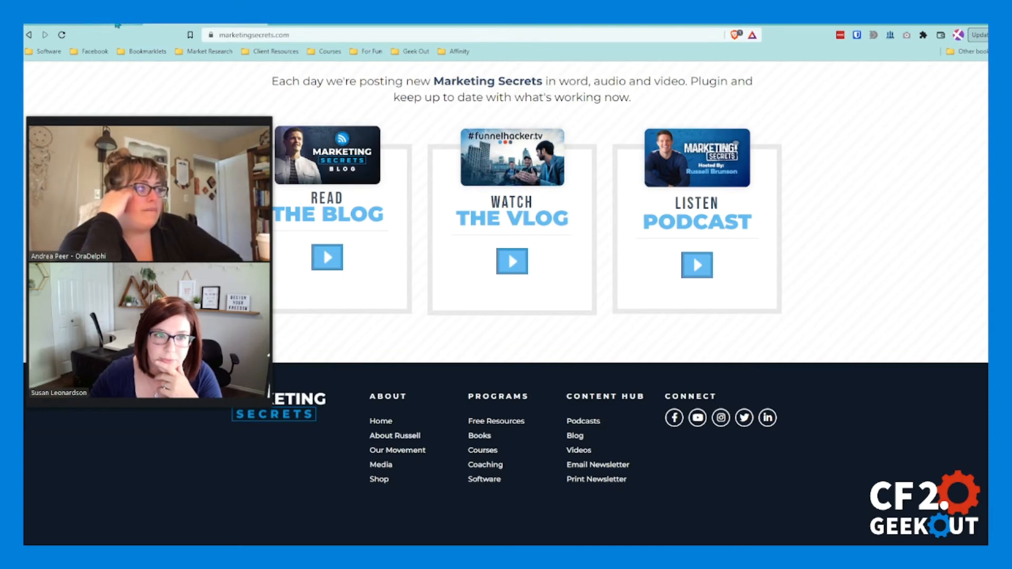
{"action": "left_click", "coordinate": [84, 24]}
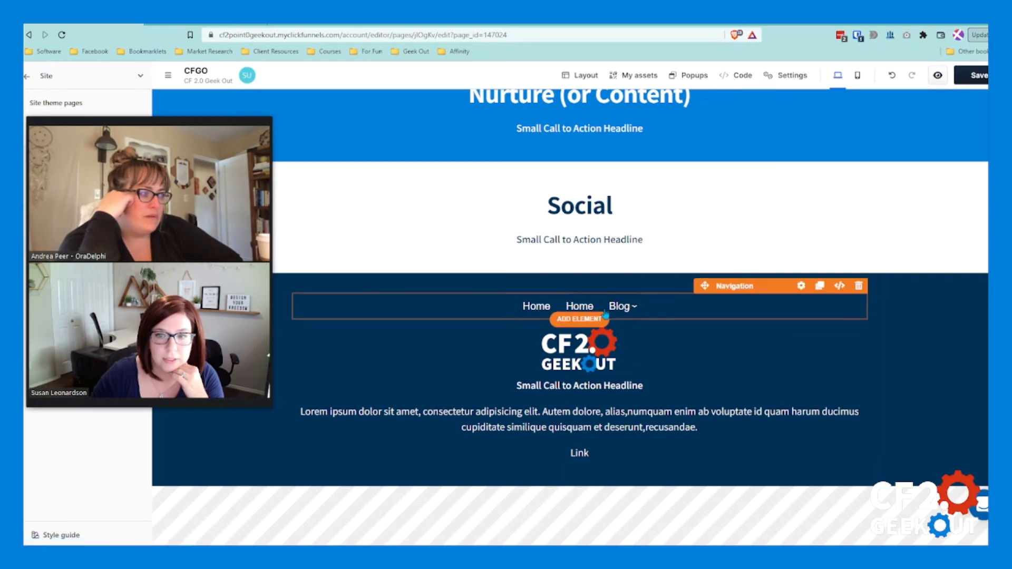
{"action": "mouse_move", "coordinate": [626, 310]}
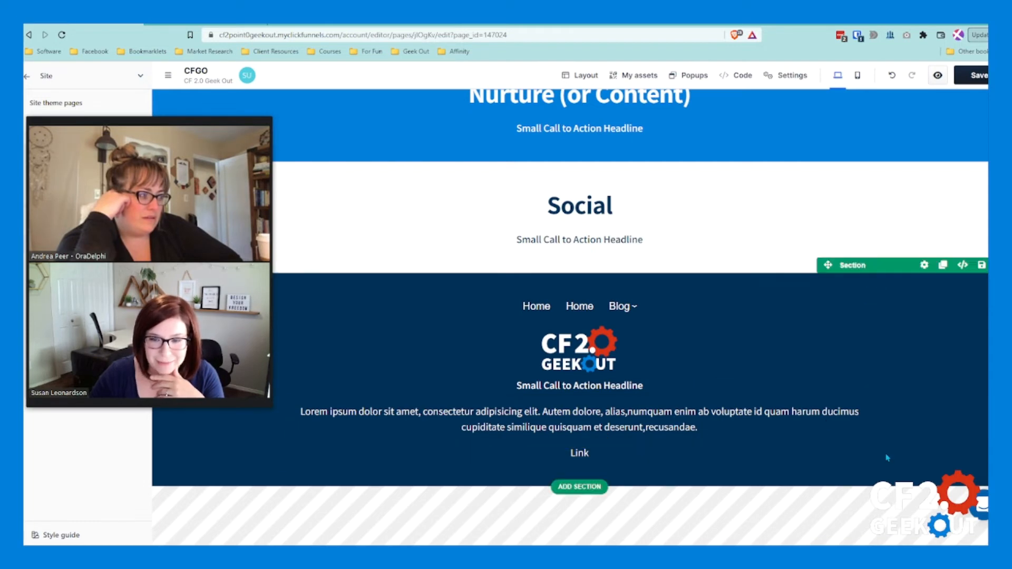
Step: Delete the lorem ipsum paragraph from the footer section
{"action": "scroll", "coordinate": [876, 474], "scroll_direction": "up", "scroll_amount": 1}
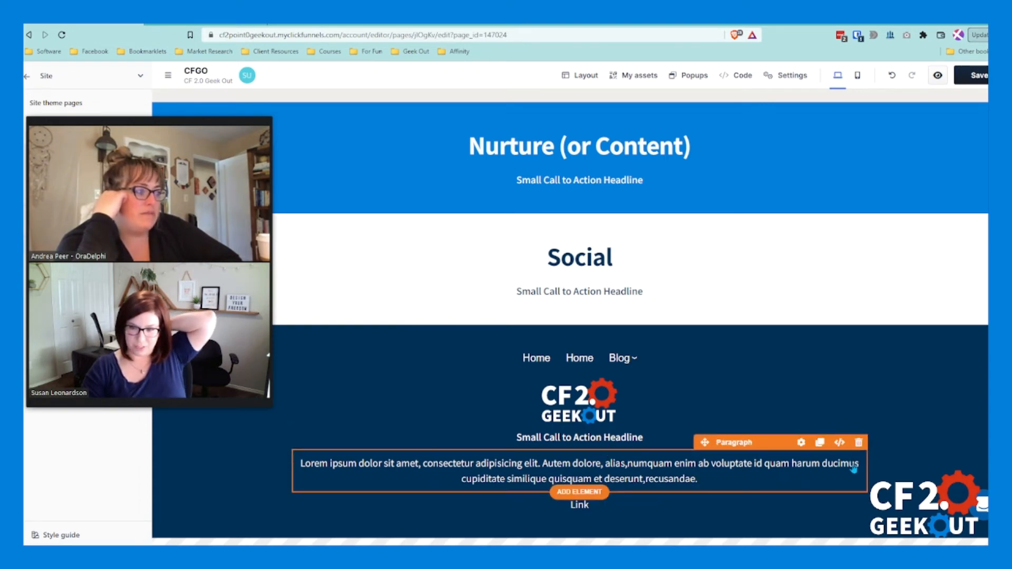
{"action": "left_click", "coordinate": [859, 442]}
{"action": "left_click", "coordinate": [653, 334]}
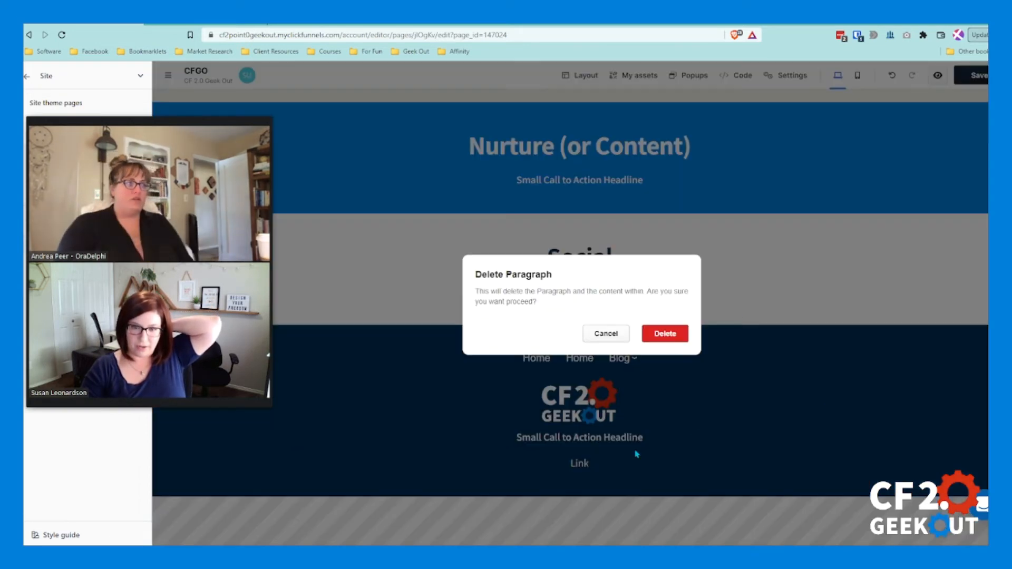
Step: Set the link name of the footer's link element to "Privacy Policy"
{"action": "left_click", "coordinate": [591, 462]}
{"action": "left_click_drag", "start_coordinate": [910, 188], "coordinate": [899, 183]}
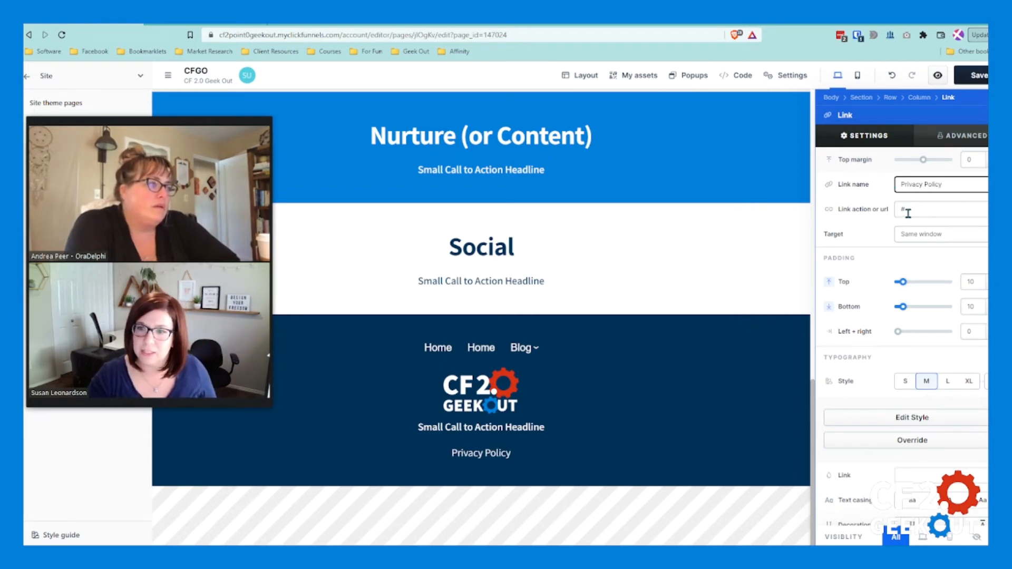
{"action": "left_click", "coordinate": [642, 394]}
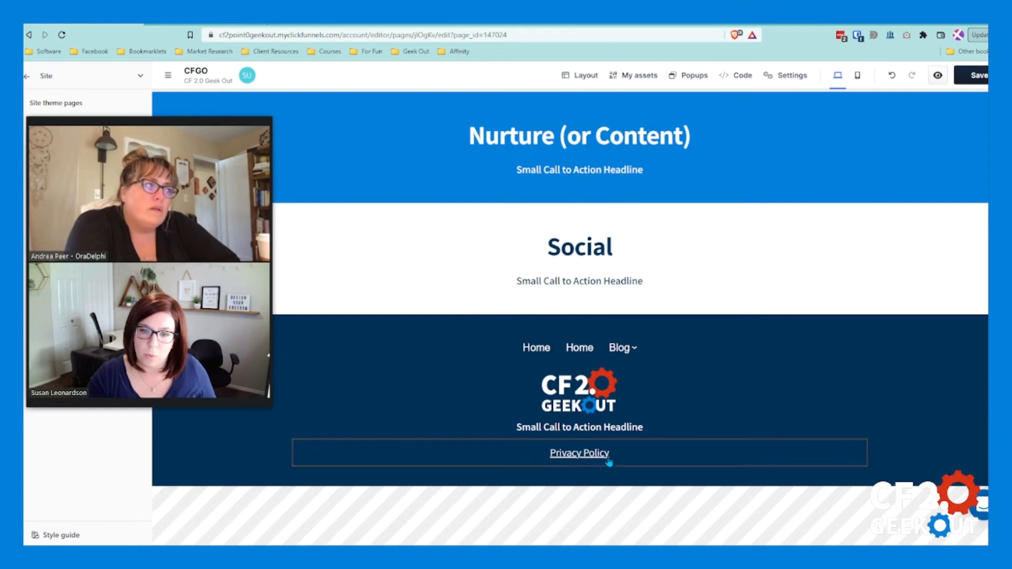
Step: Delete the "Privacy Policy" link element from the footer section
{"action": "left_click", "coordinate": [620, 463]}
{"action": "left_click", "coordinate": [572, 468]}
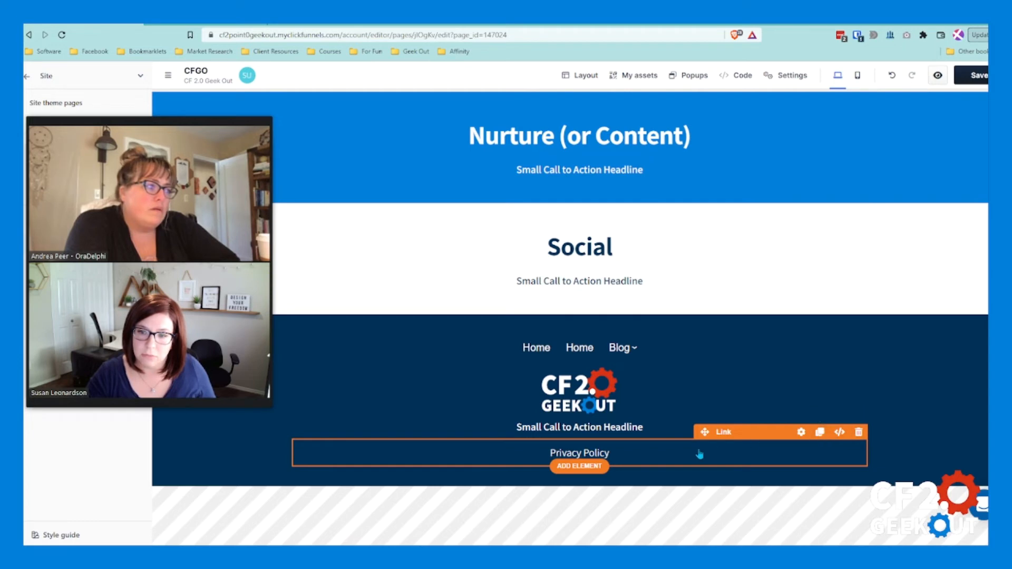
{"action": "left_click", "coordinate": [632, 458]}
{"action": "scroll", "coordinate": [894, 338], "scroll_direction": "down", "scroll_amount": 3}
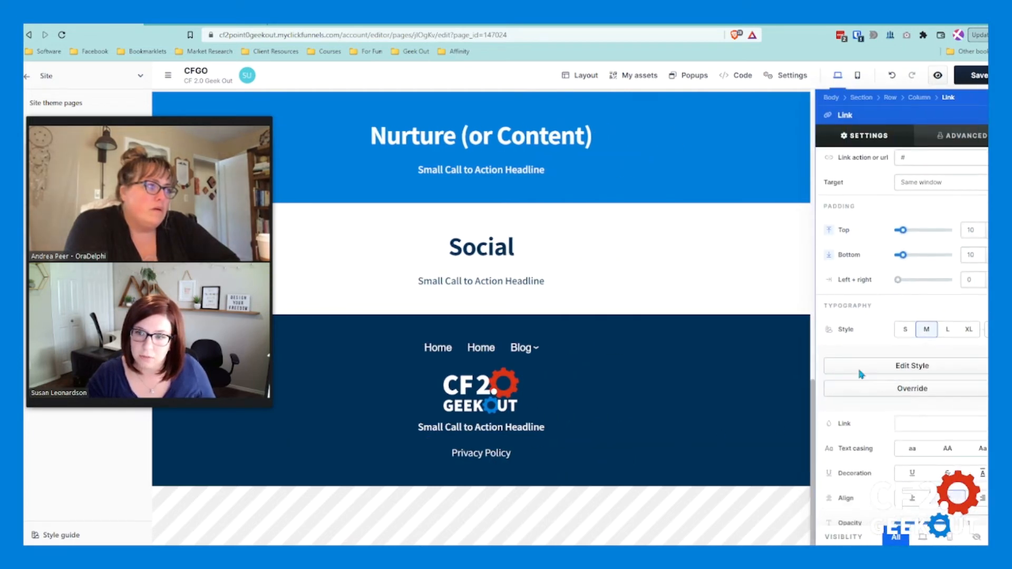
{"action": "scroll", "coordinate": [859, 388], "scroll_direction": "up", "scroll_amount": 3}
{"action": "left_click", "coordinate": [589, 457]}
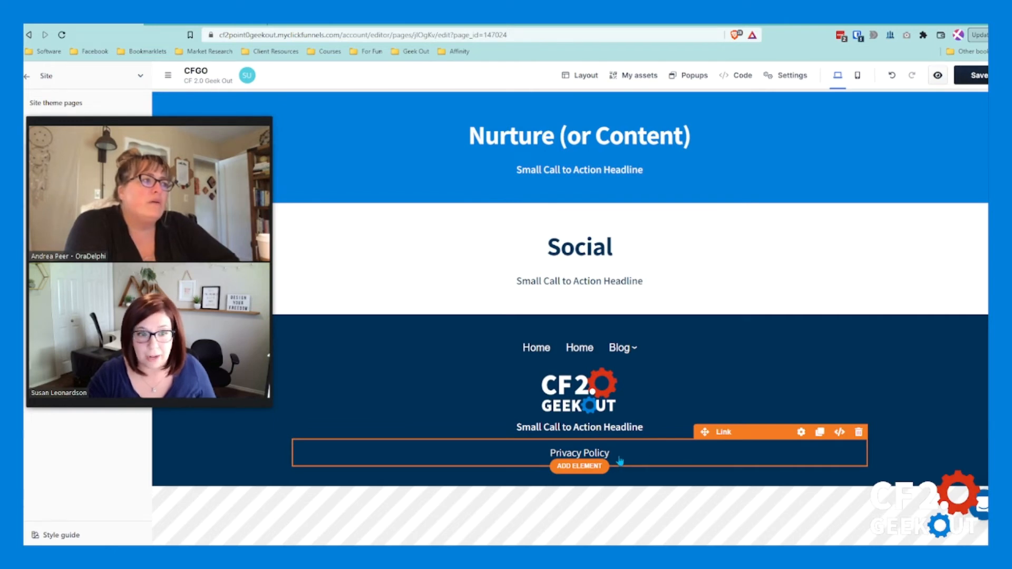
{"action": "left_click", "coordinate": [858, 433]}
{"action": "left_click", "coordinate": [649, 334]}
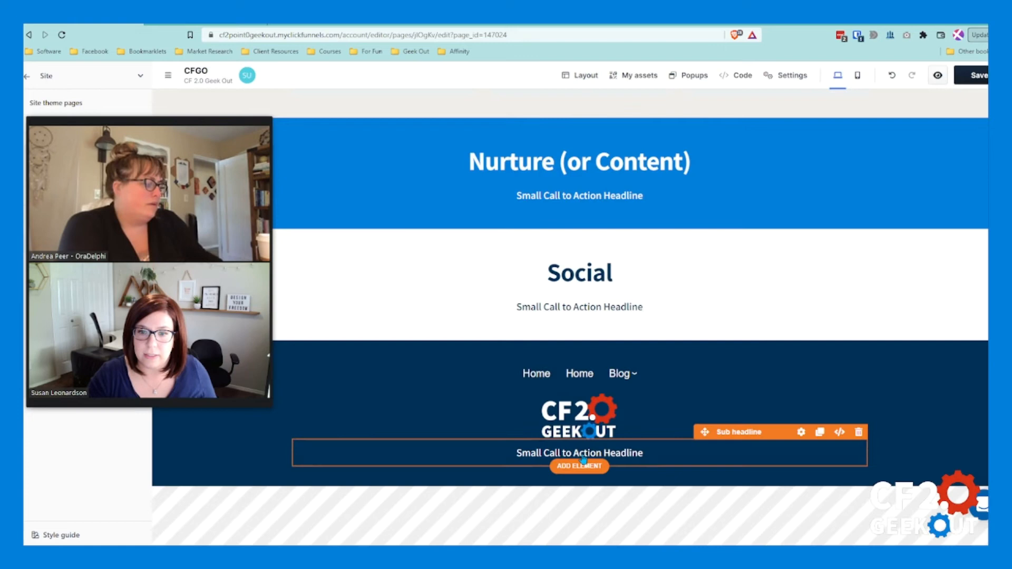
Step: Add a paragraph below the sub headline in the dark footer and set its text to "Privacy Policy | Terms"
{"action": "left_click", "coordinate": [584, 467]}
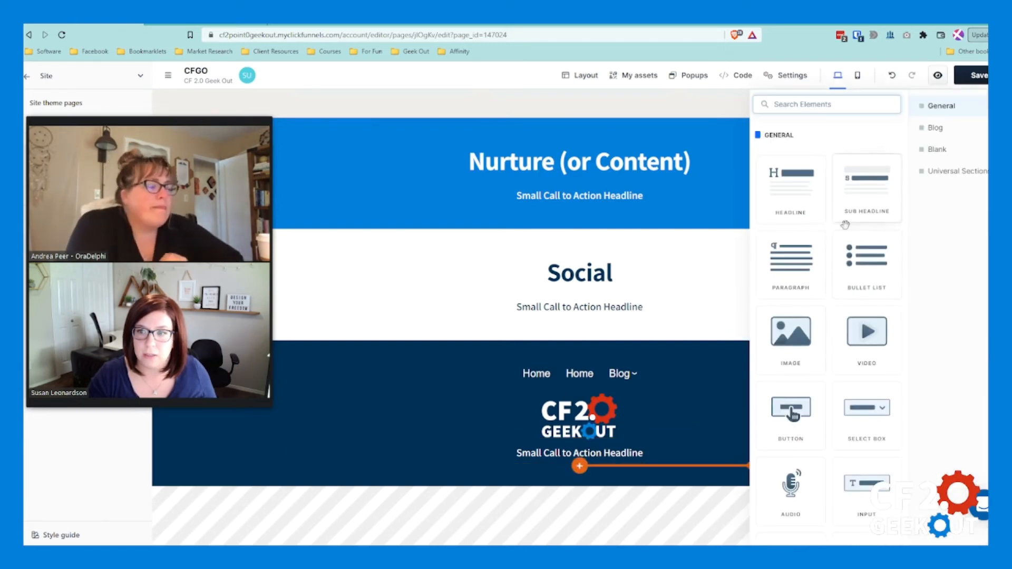
{"action": "left_click", "coordinate": [791, 264]}
{"action": "triple_click", "coordinate": [550, 467]}
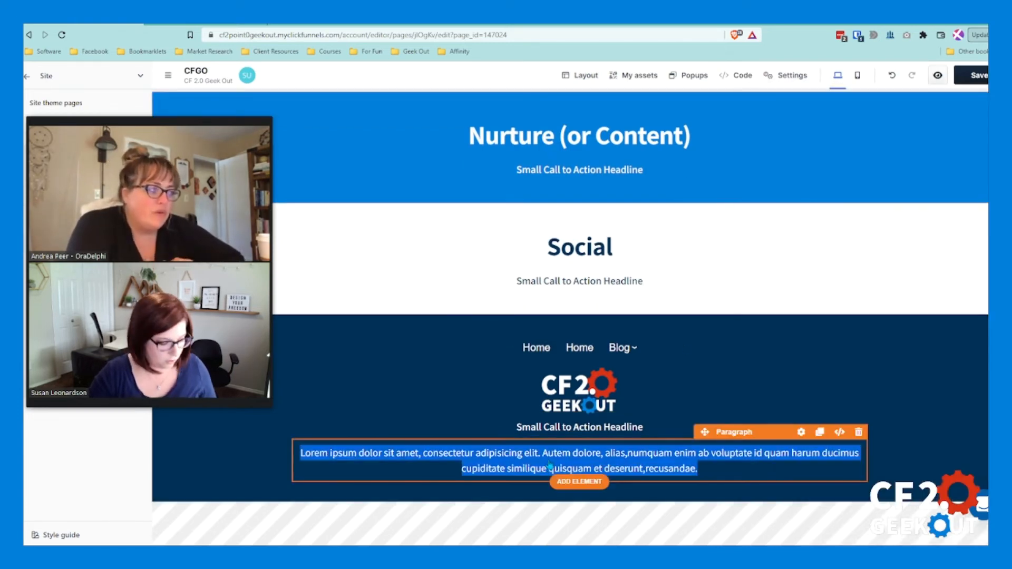
{"action": "type", "text": "All"}
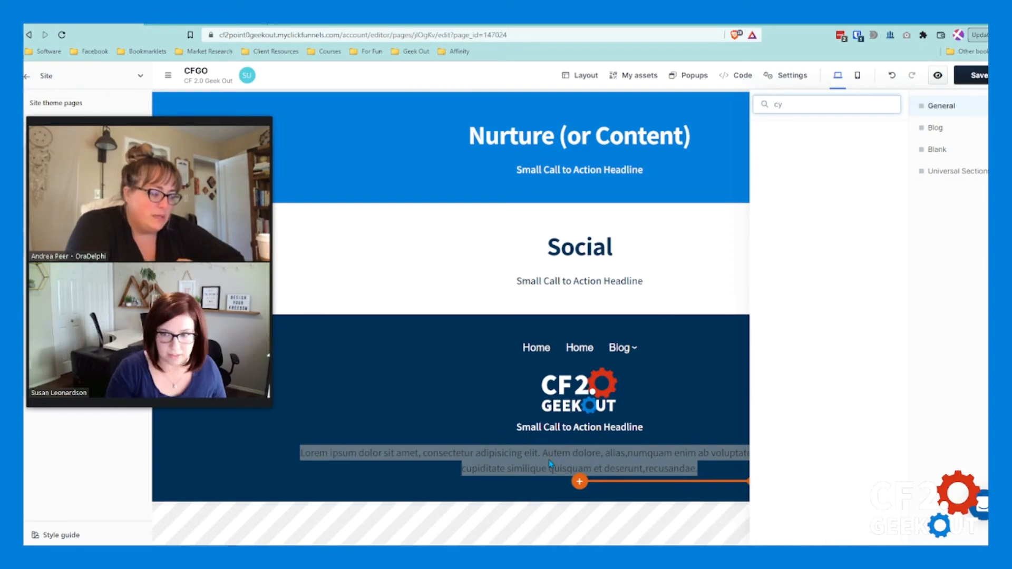
{"action": "left_click", "coordinate": [551, 465]}
{"action": "left_click", "coordinate": [551, 466]}
{"action": "double_click", "coordinate": [617, 468]}
{"action": "key", "text": "ctrl+a"}
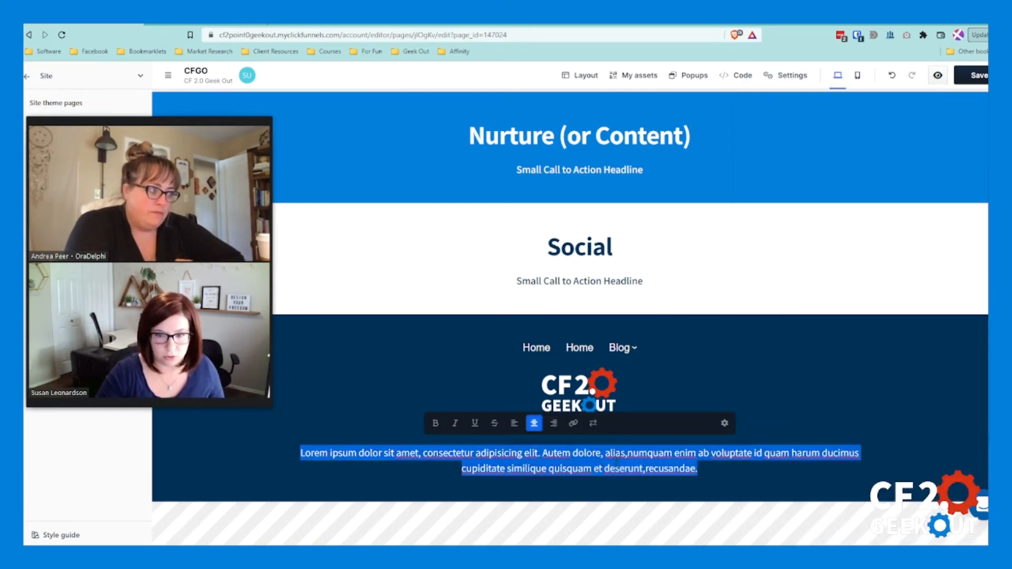
{"action": "type", "text": "Priv"}
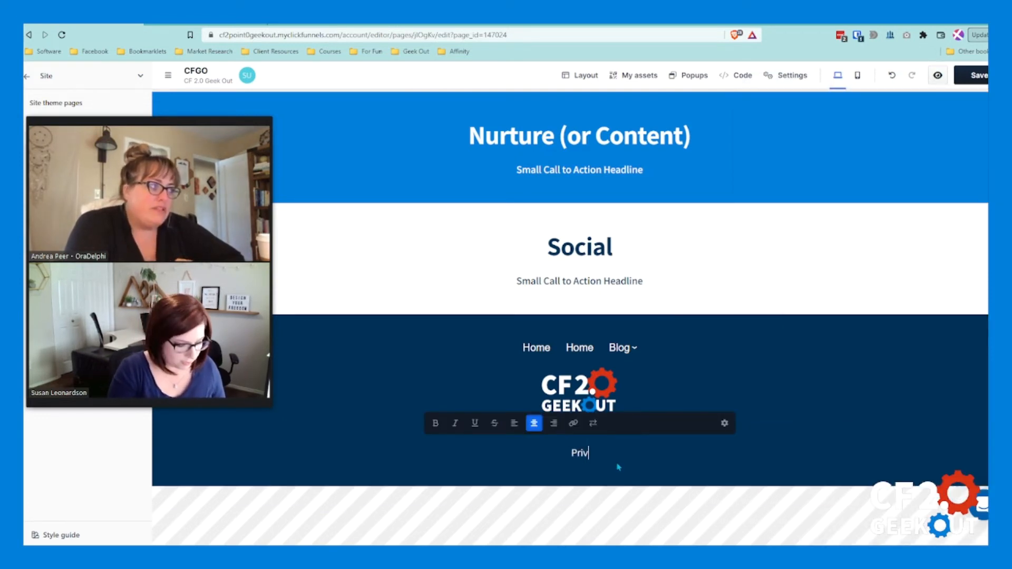
{"action": "type", "text": "acy Policy | Terms"}
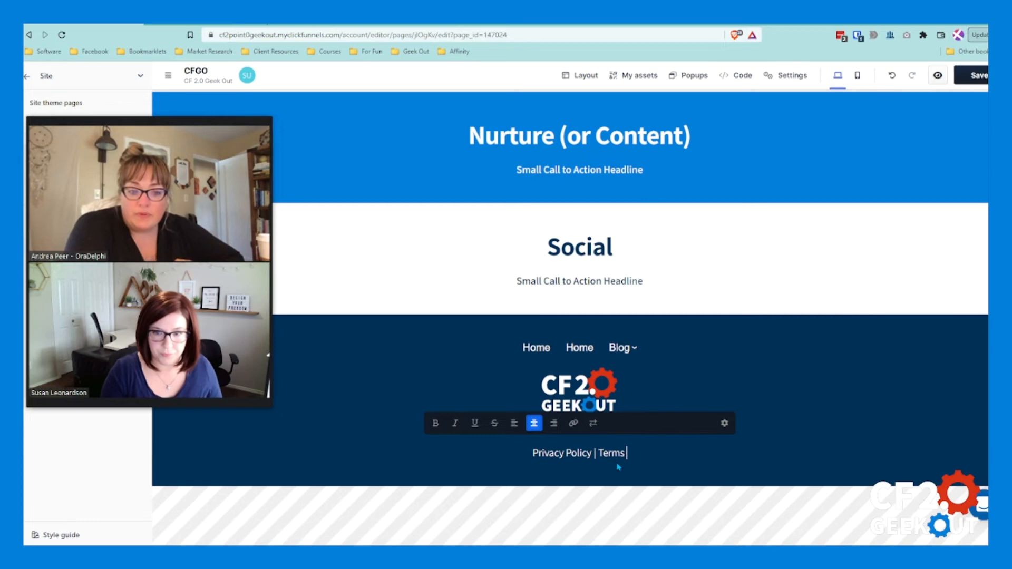
{"action": "key", "text": "BackSpace"}
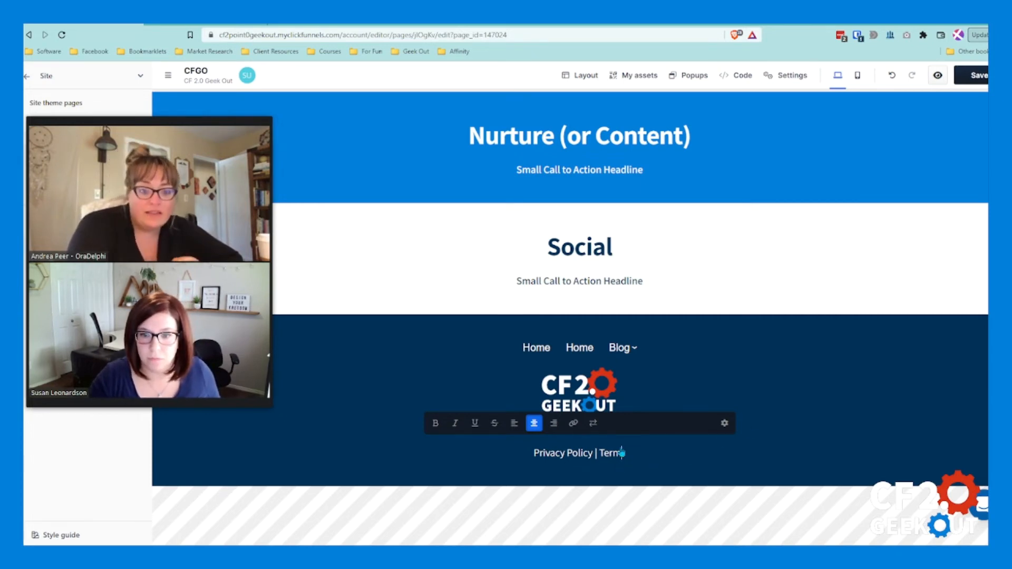
{"action": "left_click", "coordinate": [533, 467]}
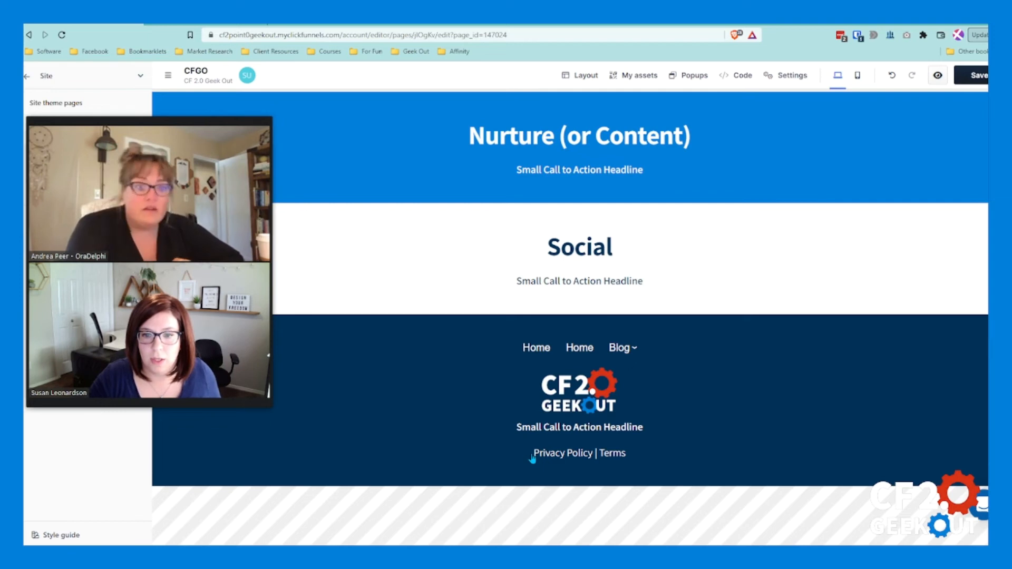
Step: Link the words "Privacy Policy" in the footer paragraph to #privacy
{"action": "left_click", "coordinate": [538, 455]}
{"action": "left_click_drag", "start_coordinate": [532, 454], "coordinate": [593, 455]}
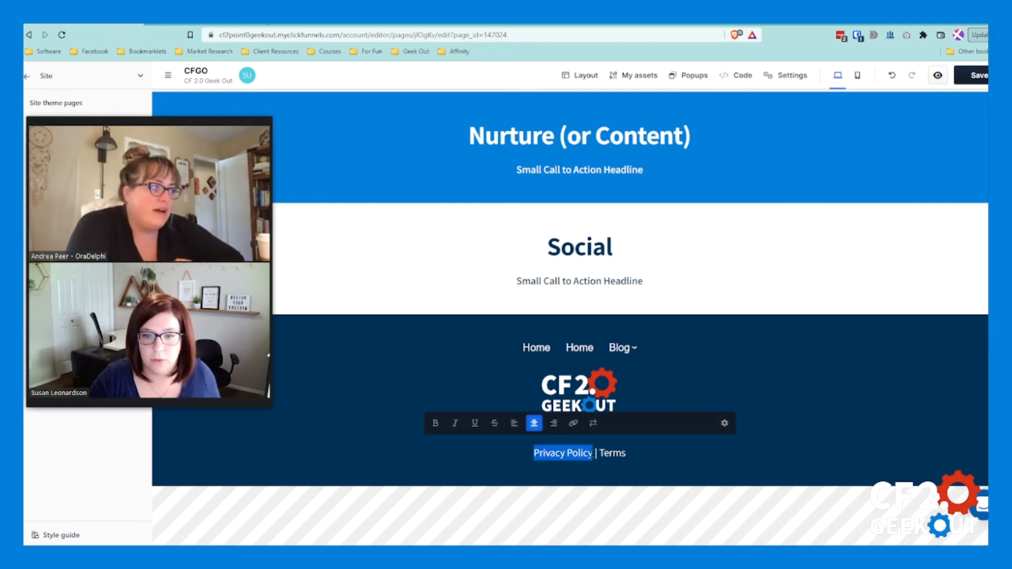
{"action": "left_click", "coordinate": [574, 423]}
{"action": "type", "text": "privacy"}
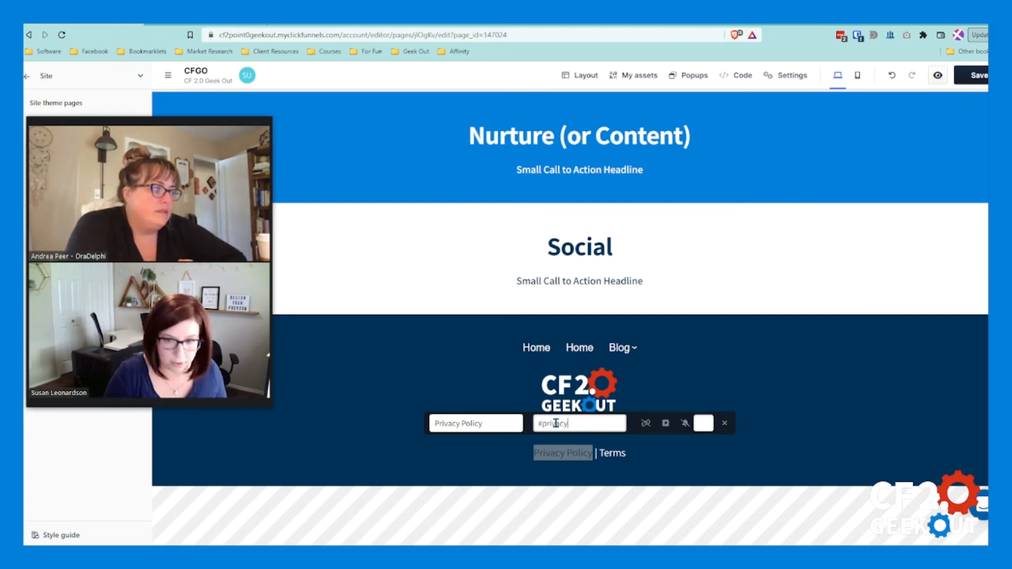
Step: Try switching click-event tracking on and off for the footer's Privacy Policy link, and leave link editing
{"action": "left_click", "coordinate": [664, 424]}
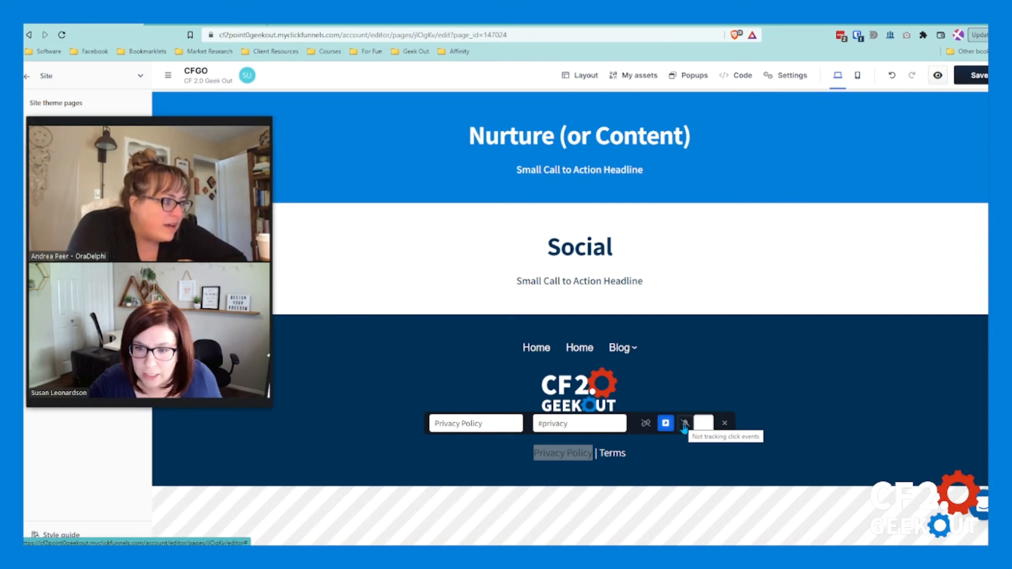
{"action": "left_click", "coordinate": [686, 425]}
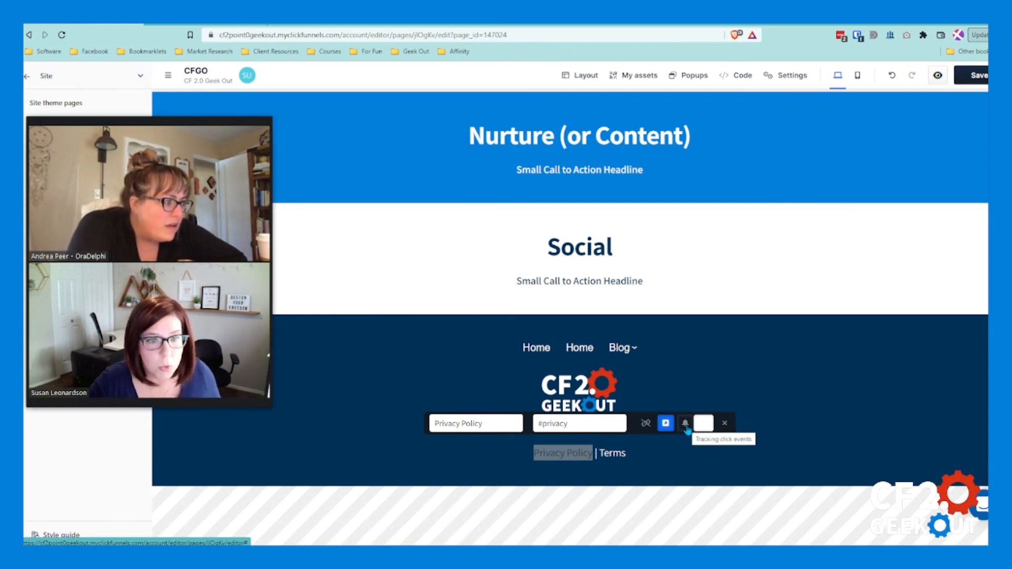
{"action": "left_click", "coordinate": [686, 424]}
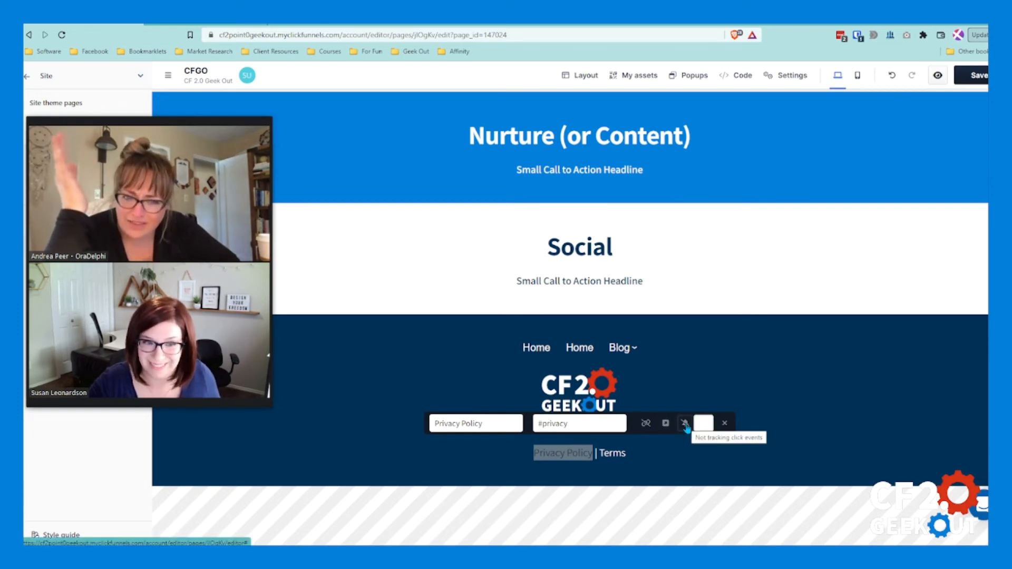
{"action": "left_click", "coordinate": [686, 424]}
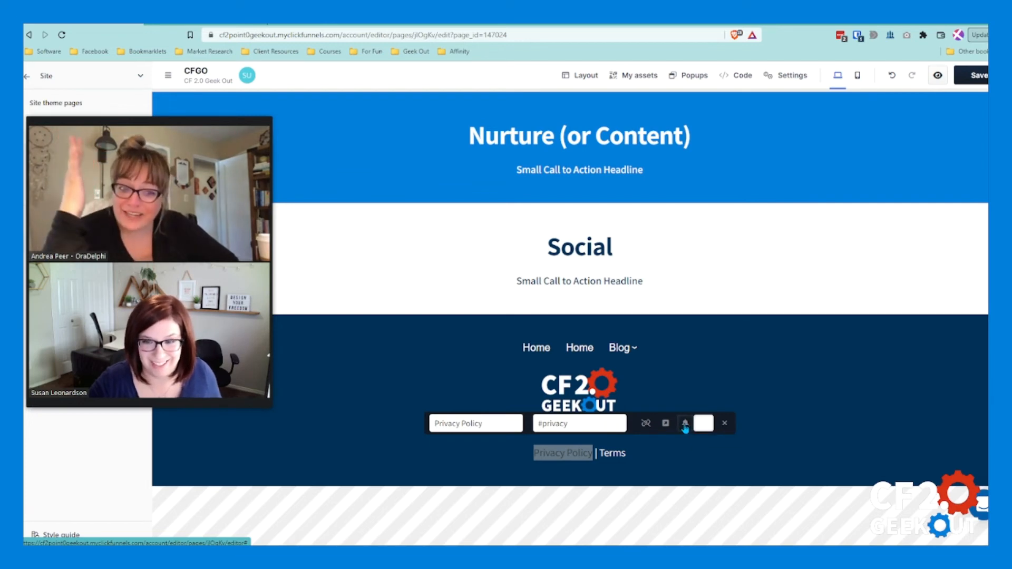
{"action": "left_click", "coordinate": [685, 424]}
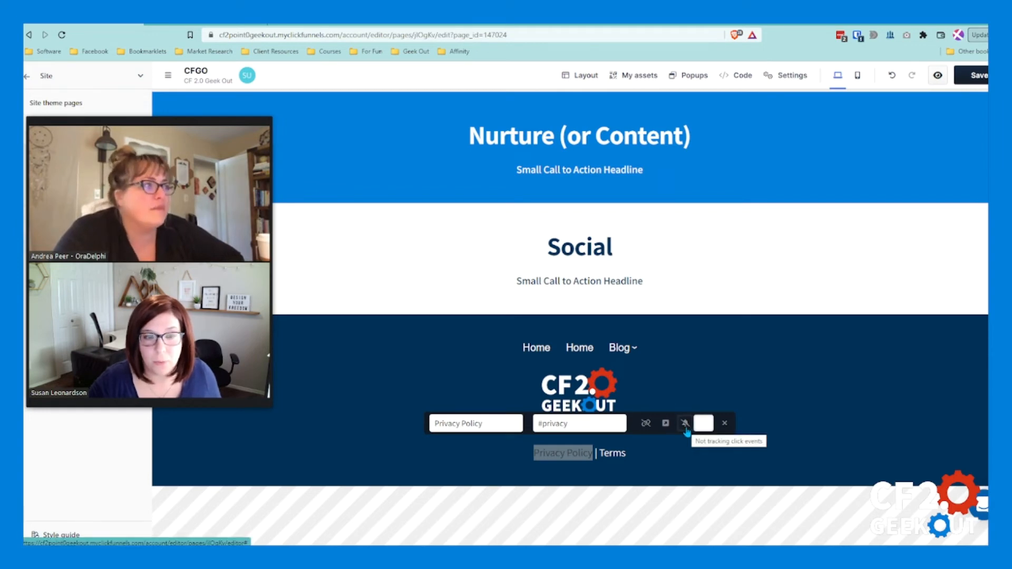
{"action": "left_click", "coordinate": [718, 398]}
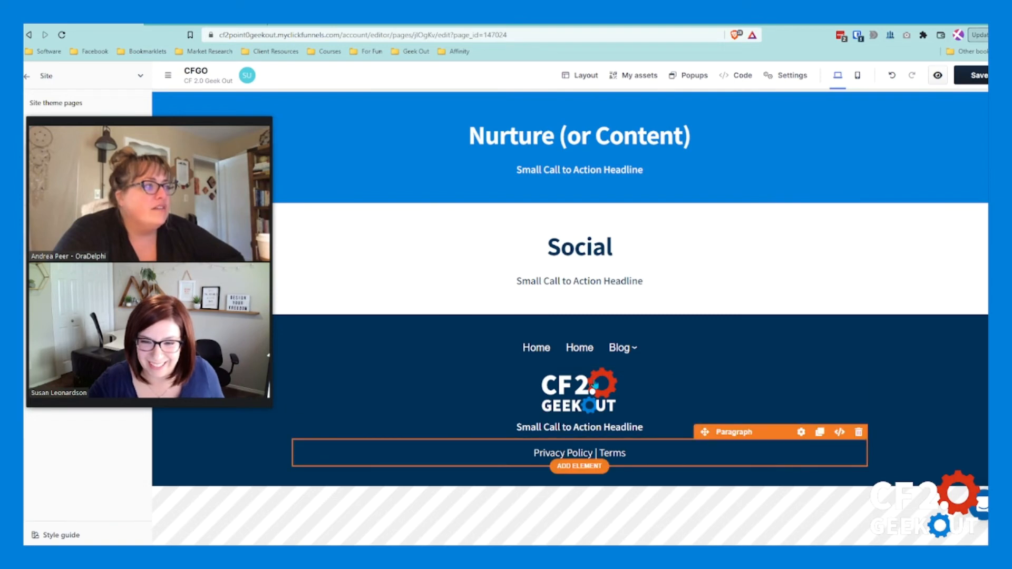
Step: Examine the settings and advanced options of the play button above the Customer Journey section, including its border and icon options
{"action": "scroll", "coordinate": [594, 385], "scroll_direction": "up", "scroll_amount": 10}
{"action": "scroll", "coordinate": [786, 411], "scroll_direction": "down", "scroll_amount": 2}
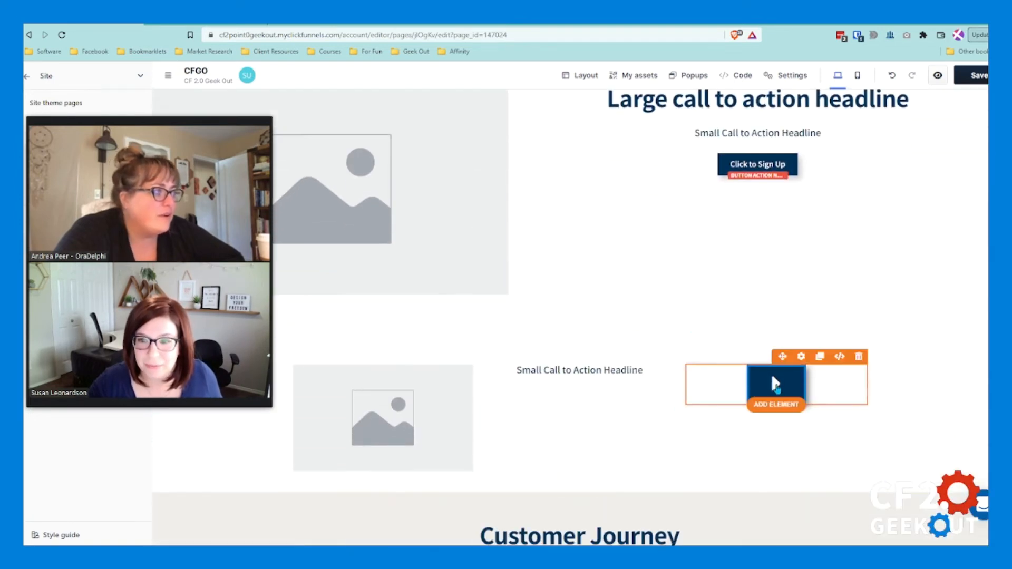
{"action": "left_click", "coordinate": [773, 384]}
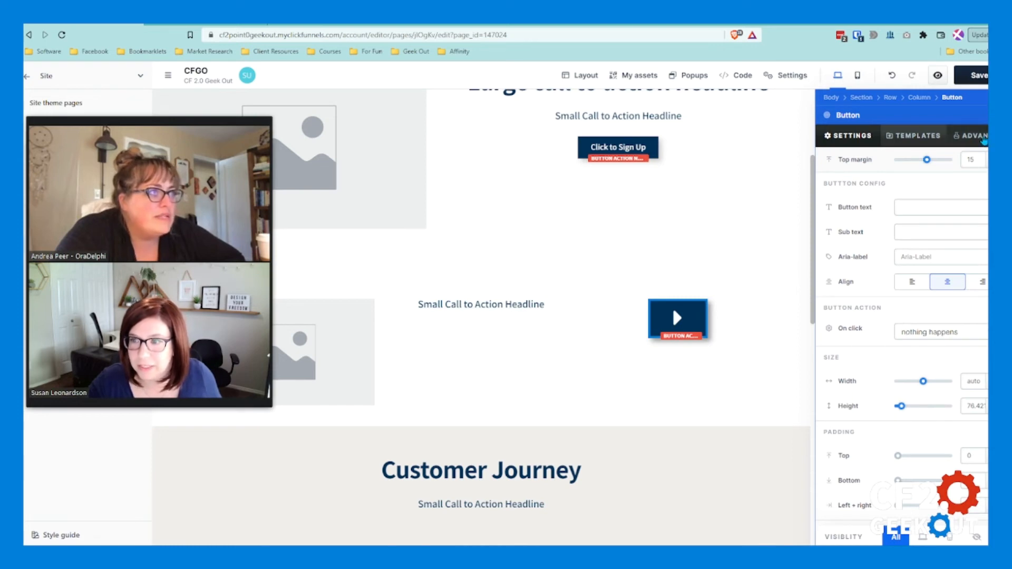
{"action": "left_click", "coordinate": [984, 139]}
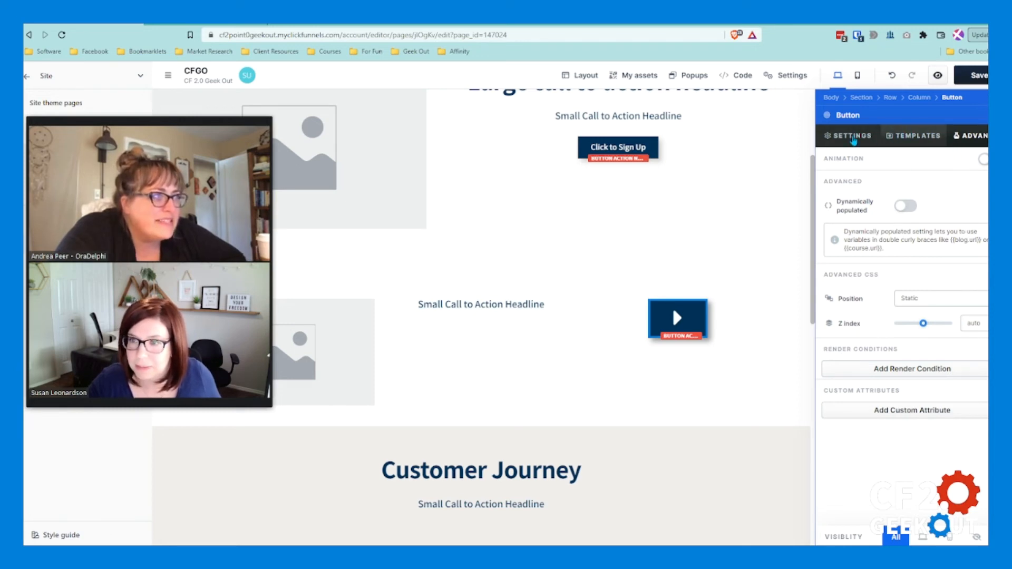
{"action": "left_click", "coordinate": [853, 138]}
{"action": "scroll", "coordinate": [847, 367], "scroll_direction": "down", "scroll_amount": 5}
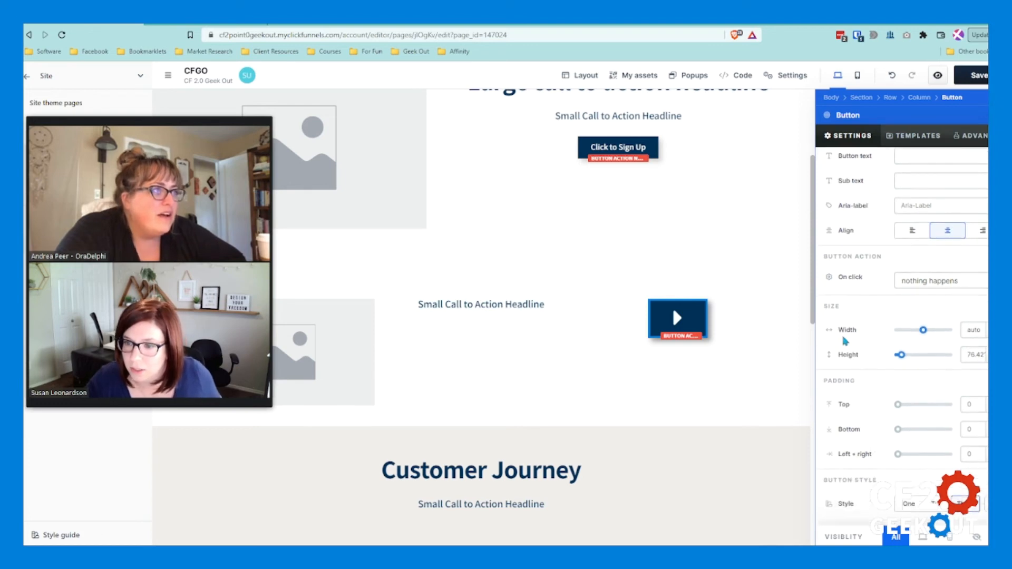
{"action": "scroll", "coordinate": [847, 369], "scroll_direction": "down", "scroll_amount": 3}
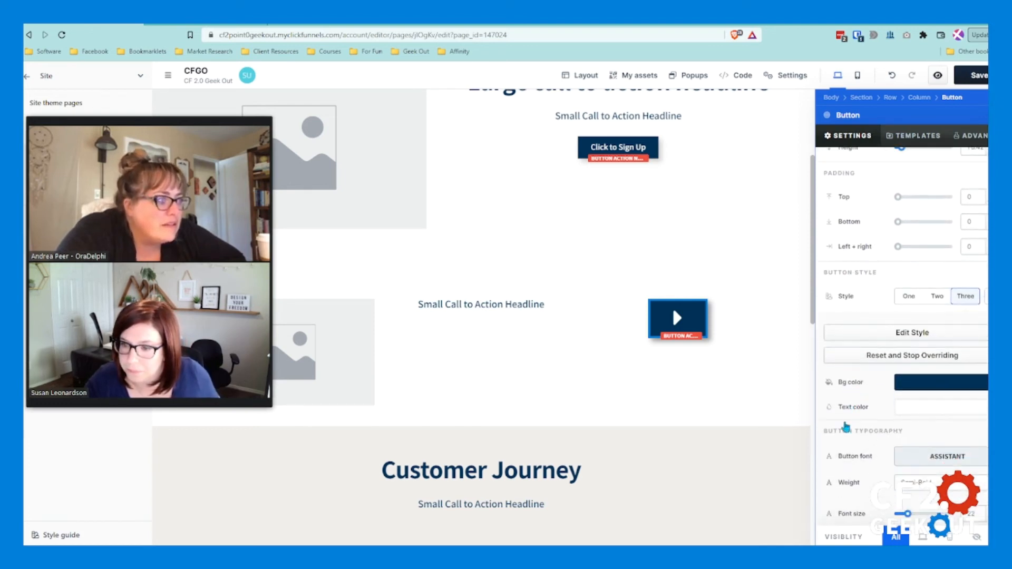
{"action": "scroll", "coordinate": [847, 427], "scroll_direction": "down", "scroll_amount": 6}
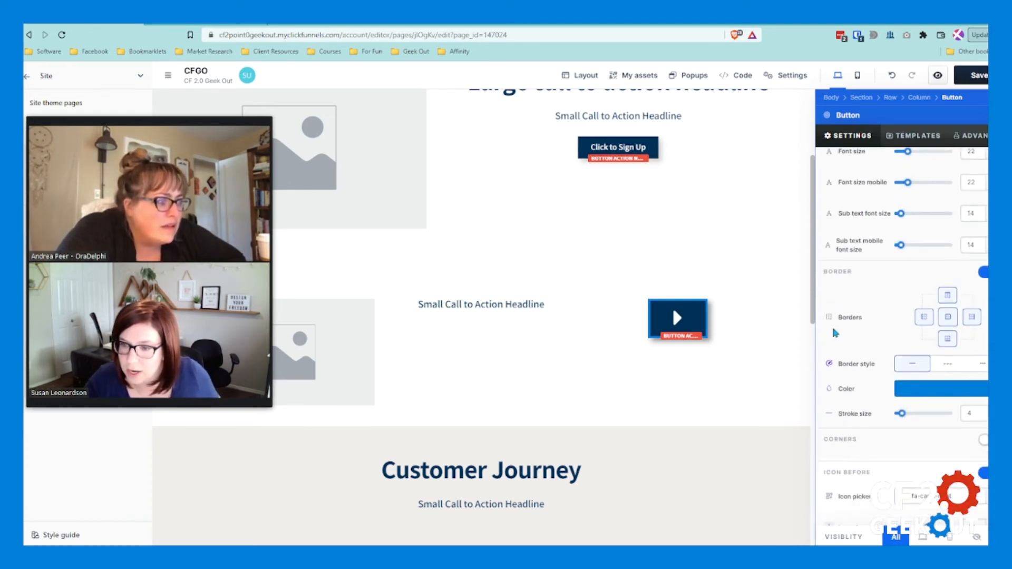
{"action": "scroll", "coordinate": [853, 422], "scroll_direction": "down", "scroll_amount": 3}
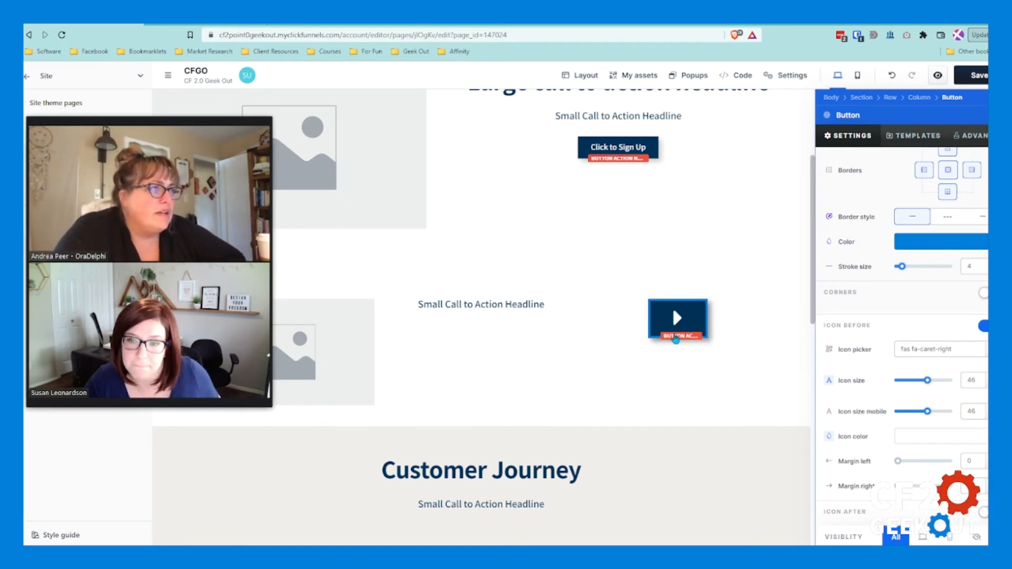
{"action": "left_click", "coordinate": [699, 324]}
{"action": "left_click", "coordinate": [807, 367]}
Step: View the custom code and CSS info for the play button, and close the code view
{"action": "mouse_move", "coordinate": [800, 321]}
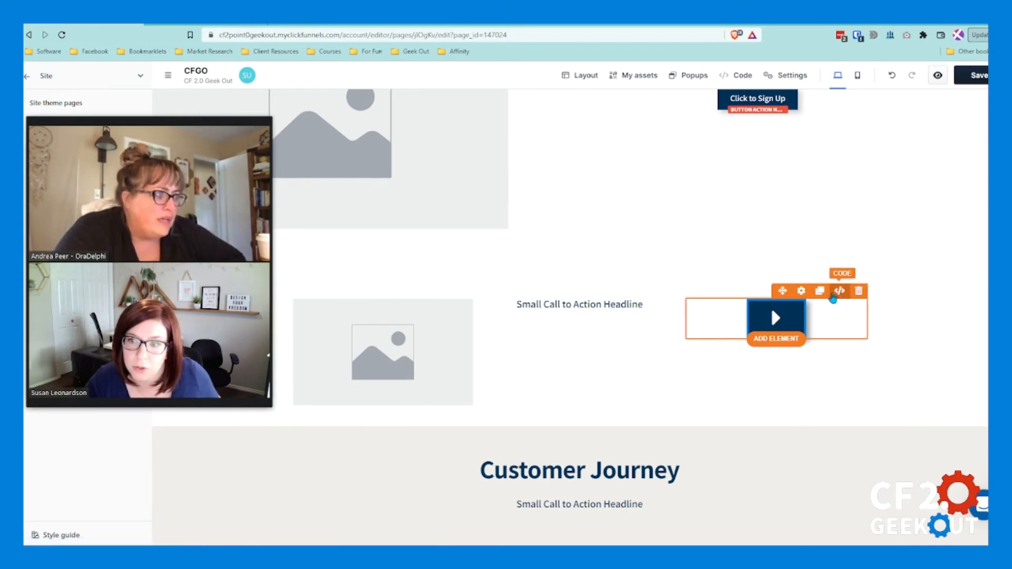
{"action": "left_click", "coordinate": [840, 291]}
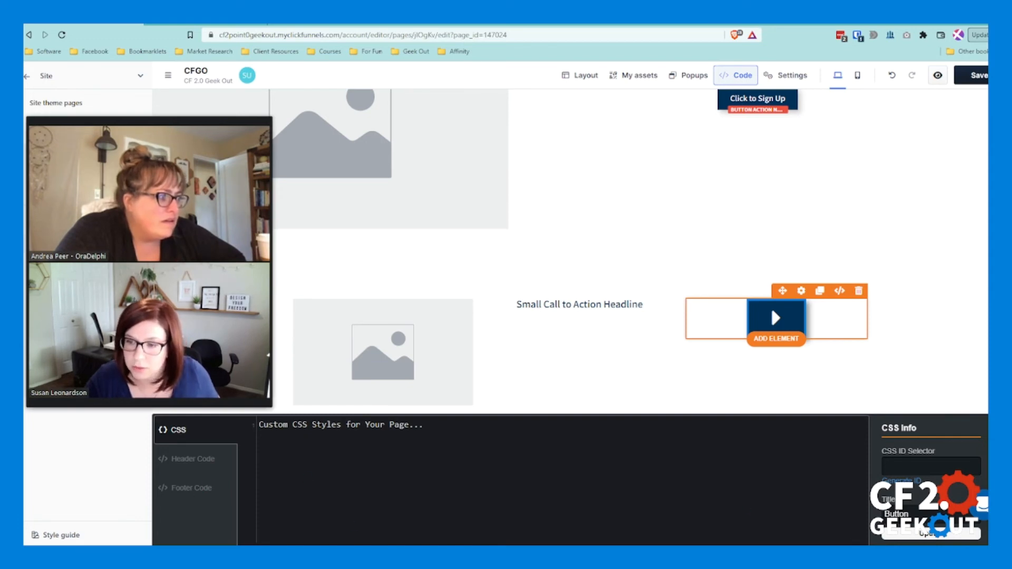
{"action": "left_click", "coordinate": [828, 322]}
{"action": "left_click", "coordinate": [723, 237]}
Step: Check the play button's general settings once more and close them
{"action": "mouse_move", "coordinate": [782, 283]}
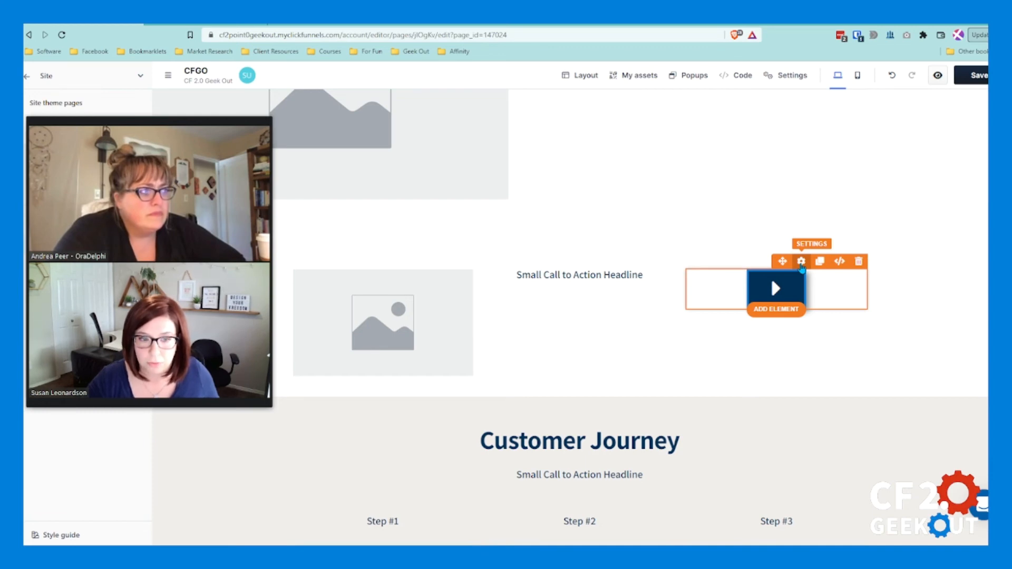
{"action": "scroll", "coordinate": [666, 365], "scroll_direction": "down", "scroll_amount": 6}
{"action": "scroll", "coordinate": [579, 418], "scroll_direction": "down", "scroll_amount": 2}
{"action": "scroll", "coordinate": [698, 305], "scroll_direction": "up", "scroll_amount": 4}
{"action": "scroll", "coordinate": [771, 173], "scroll_direction": "up", "scroll_amount": 4}
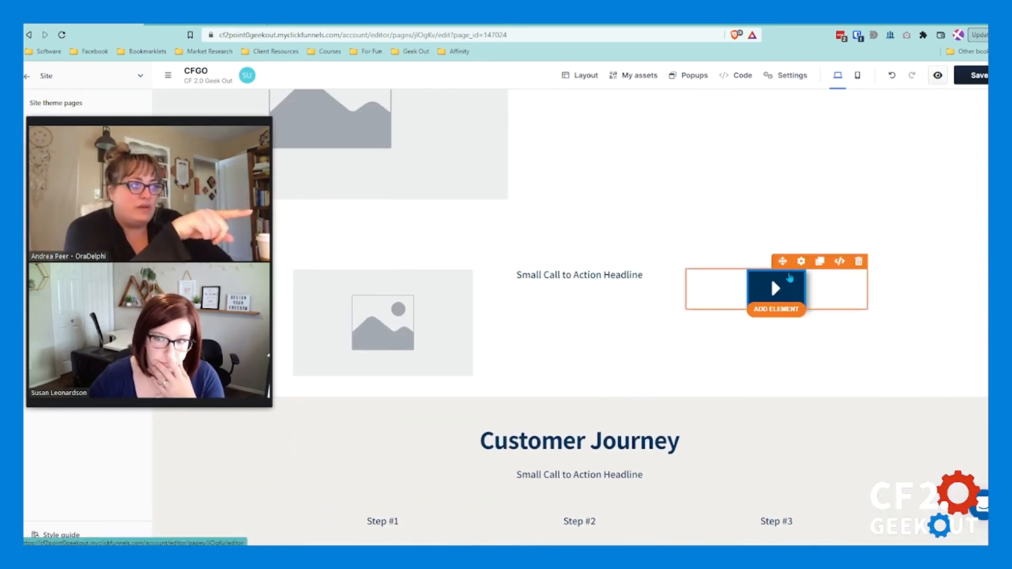
{"action": "left_click", "coordinate": [801, 262]}
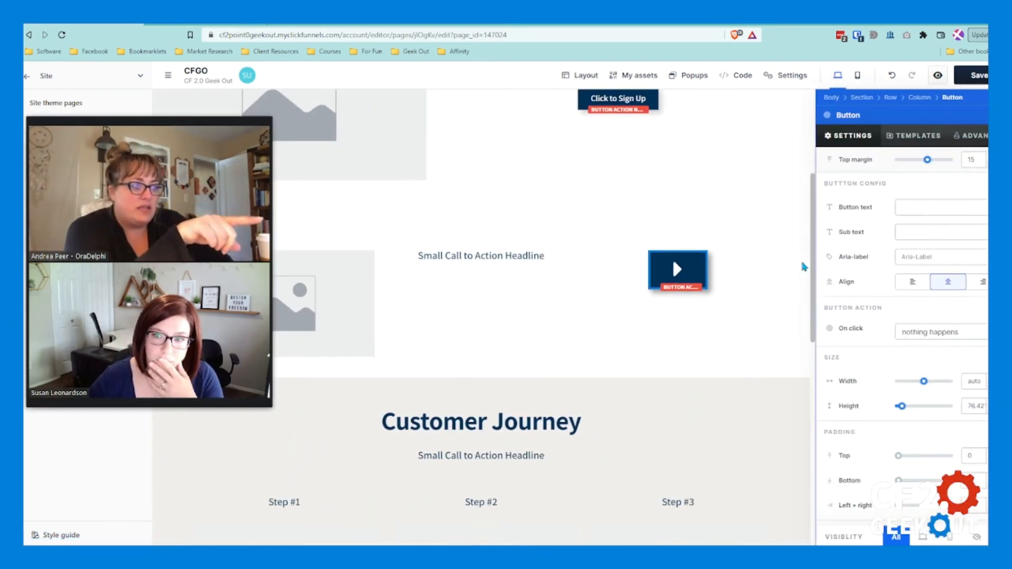
{"action": "left_click", "coordinate": [762, 273]}
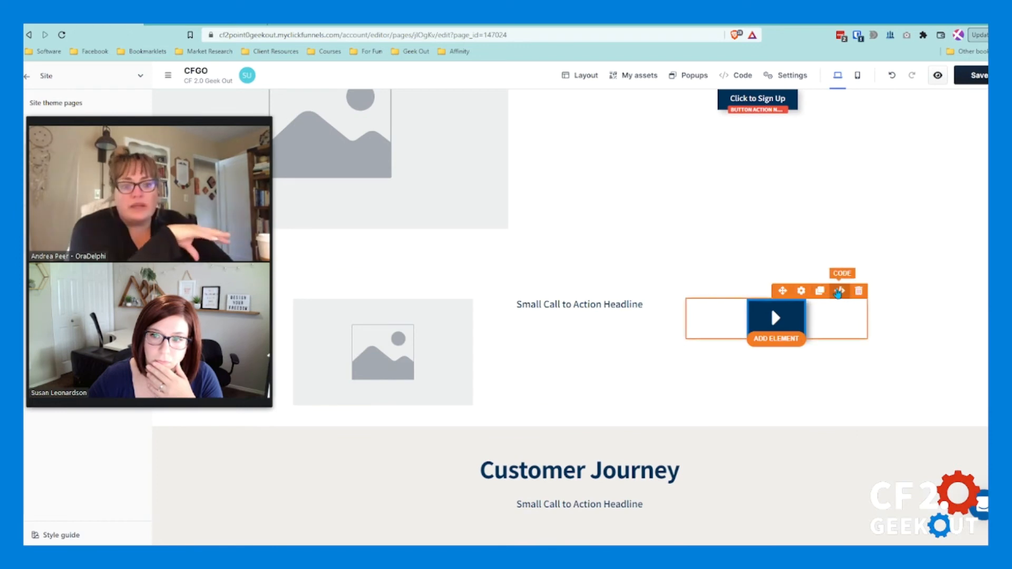
Step: Set the play button's CSS ID selector to "lead-gen-button" and close the code view
{"action": "left_click", "coordinate": [840, 290]}
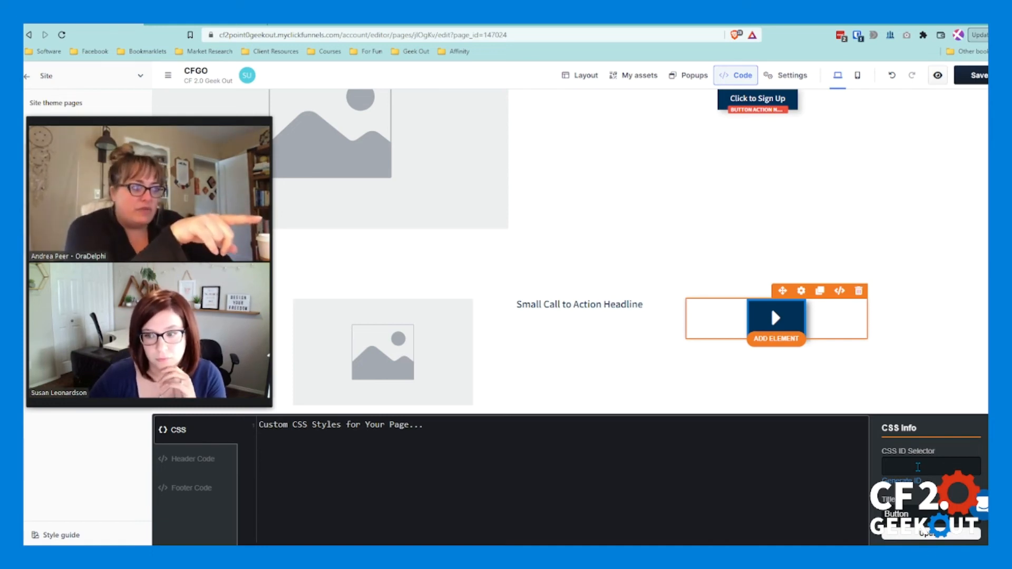
{"action": "left_click", "coordinate": [922, 467]}
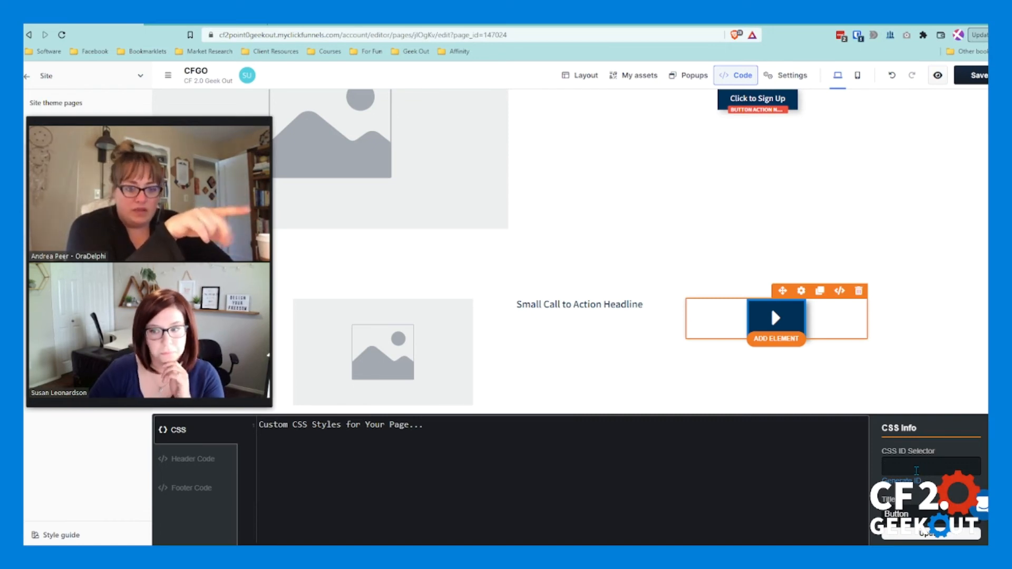
{"action": "type", "text": "lead"}
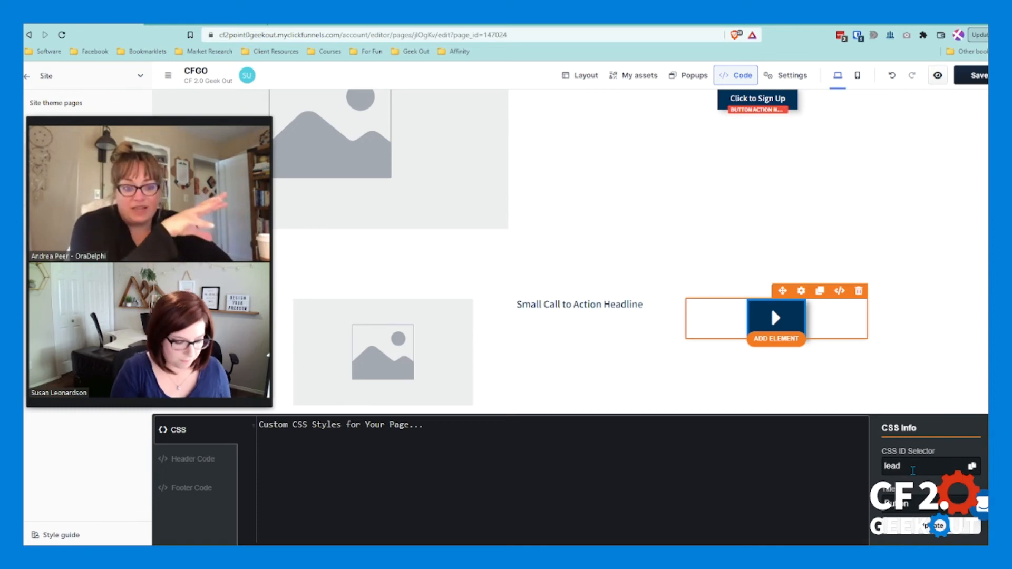
{"action": "type", "text": "-gen-button"}
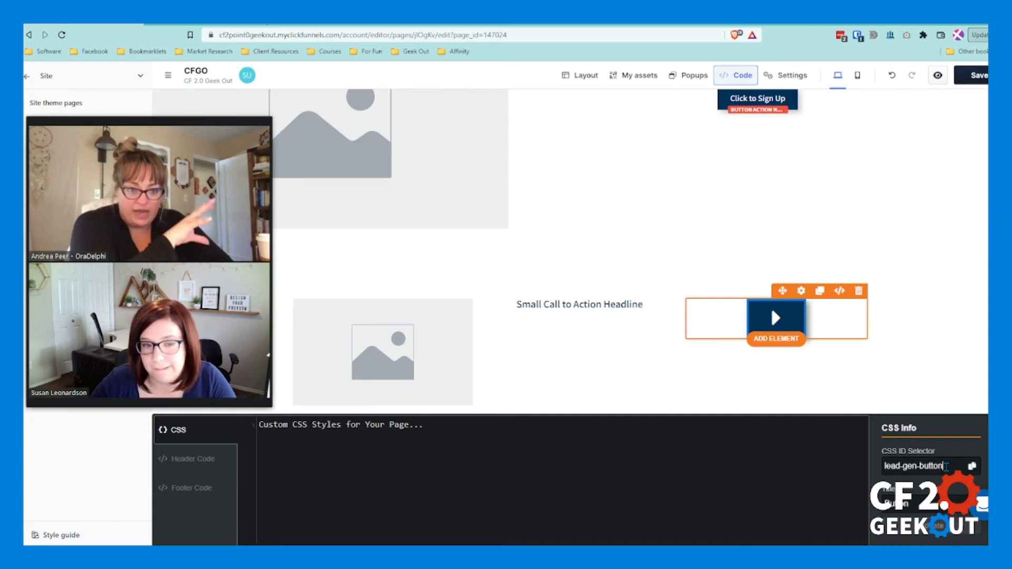
{"action": "double_click", "coordinate": [942, 468]}
{"action": "left_click", "coordinate": [944, 467]}
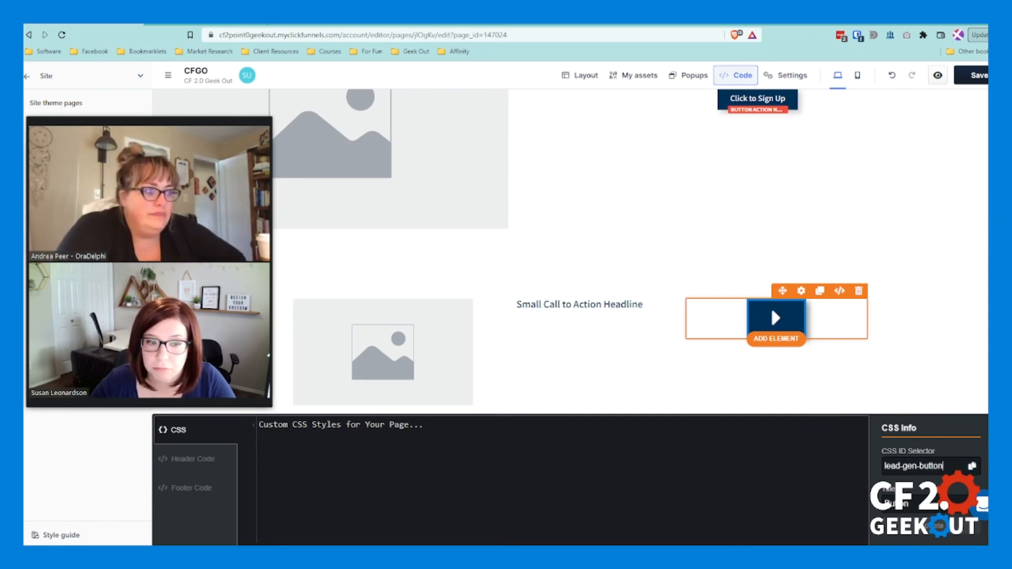
{"action": "left_click", "coordinate": [736, 75]}
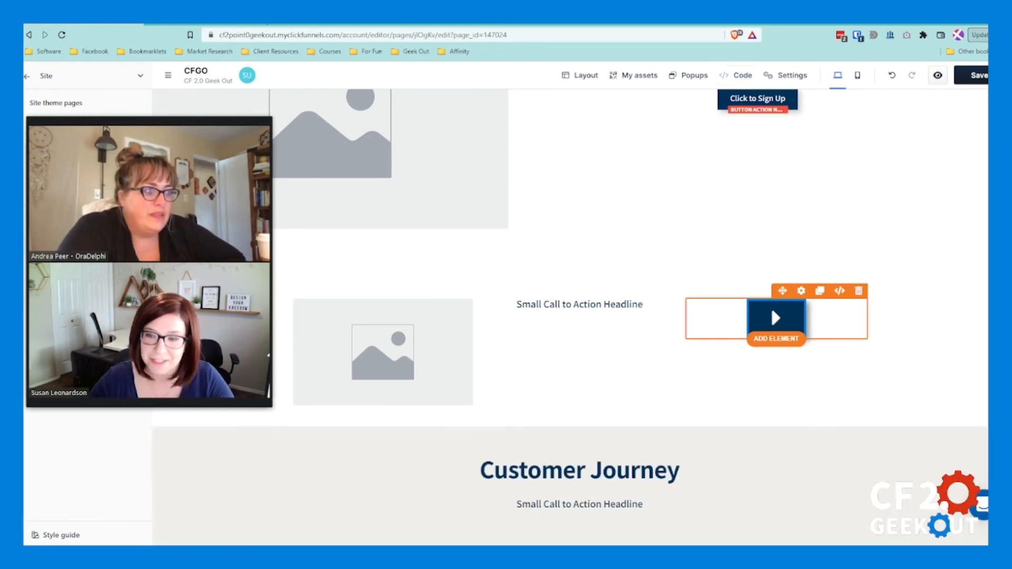
Step: Check the link settings of the Privacy Policy text in the footer and close the link editor
{"action": "scroll", "coordinate": [612, 416], "scroll_direction": "down", "scroll_amount": 6}
{"action": "scroll", "coordinate": [612, 417], "scroll_direction": "down", "scroll_amount": 5}
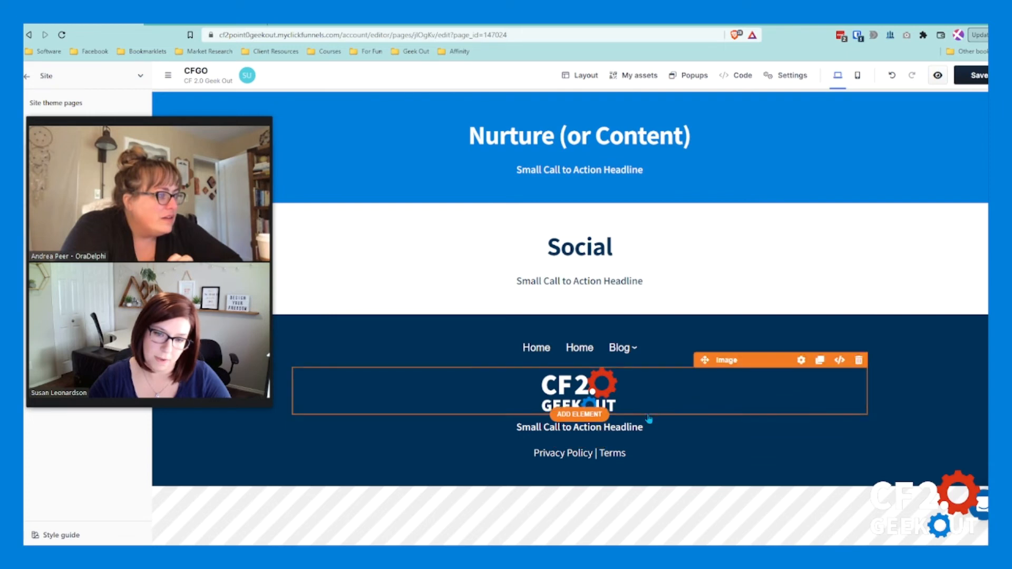
{"action": "left_click", "coordinate": [634, 457]}
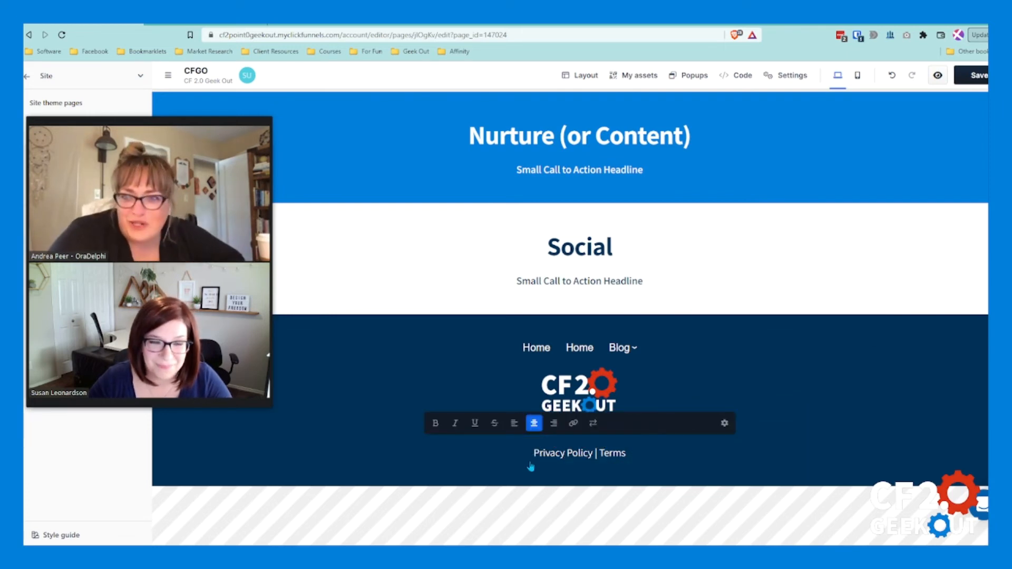
{"action": "double_click", "coordinate": [591, 452]}
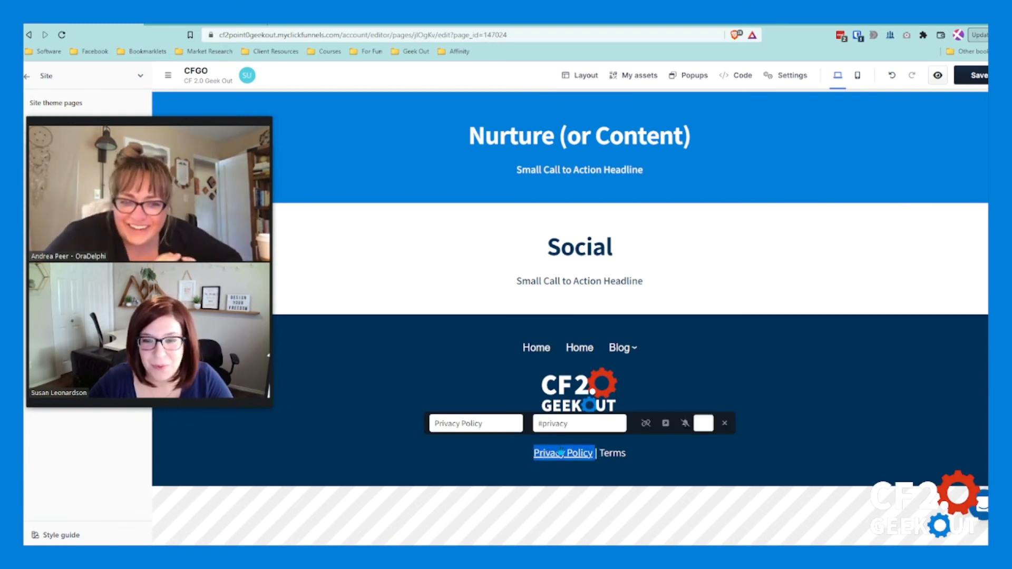
{"action": "left_click", "coordinate": [787, 413]}
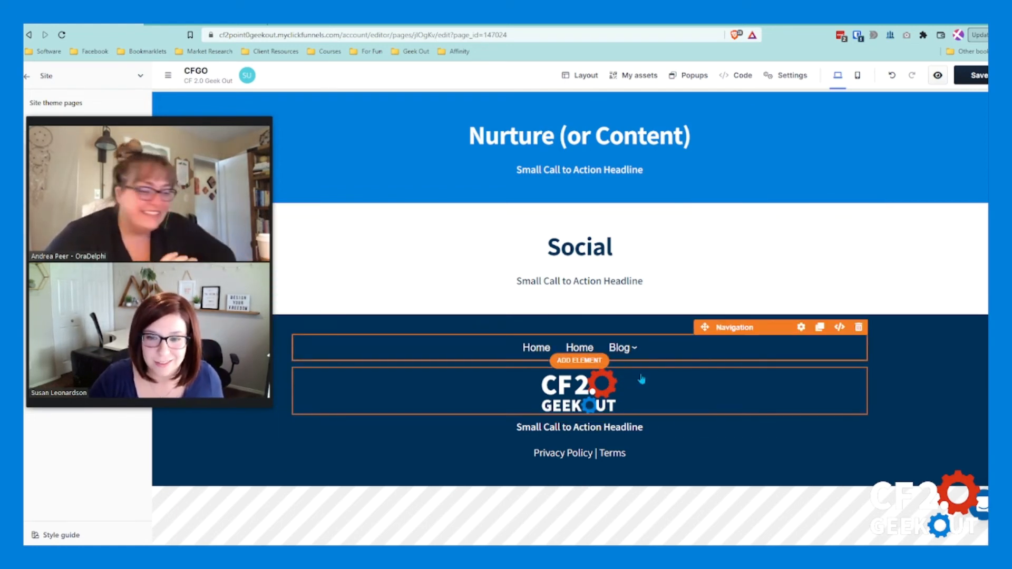
{"action": "scroll", "coordinate": [602, 305], "scroll_direction": "up", "scroll_amount": 2}
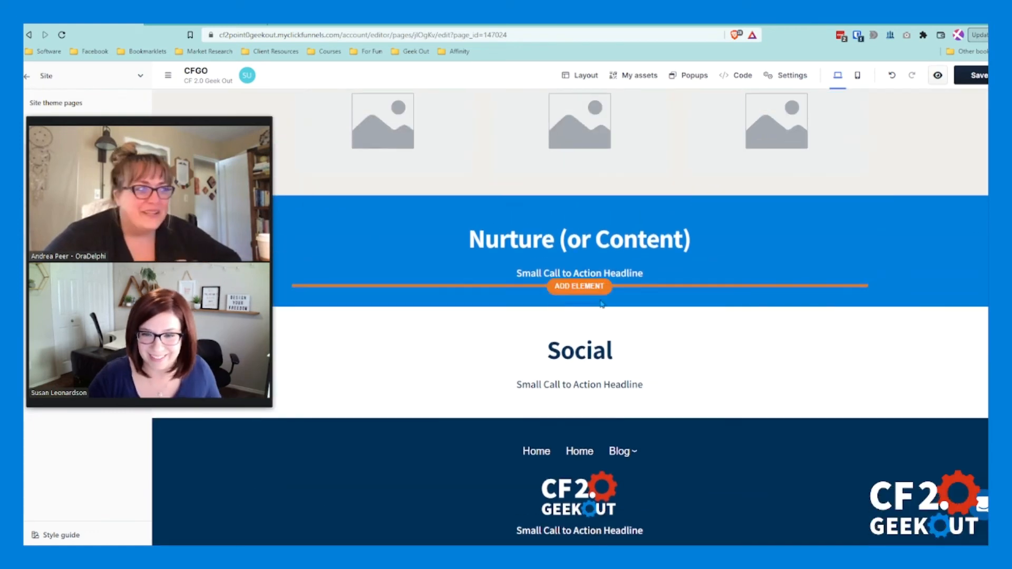
{"action": "scroll", "coordinate": [878, 318], "scroll_direction": "down", "scroll_amount": 1}
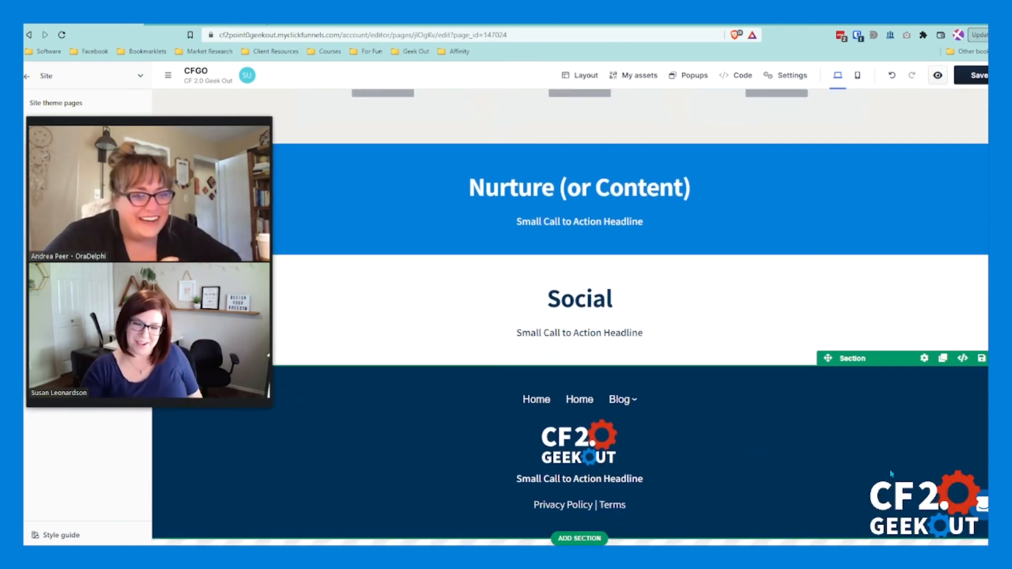
{"action": "left_click", "coordinate": [580, 412]}
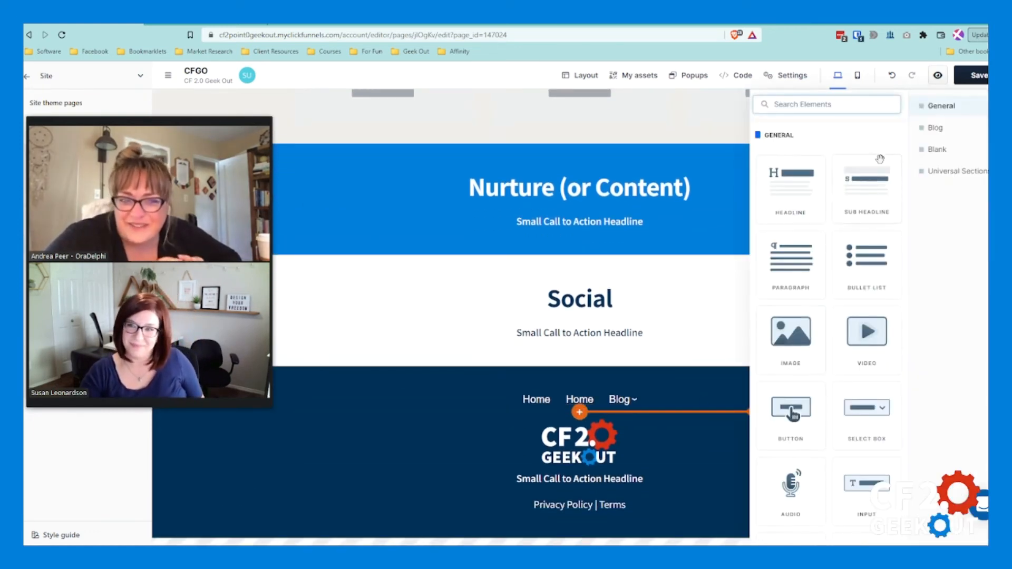
{"action": "left_click", "coordinate": [672, 380]}
{"action": "scroll", "coordinate": [685, 406], "scroll_direction": "up", "scroll_amount": 10}
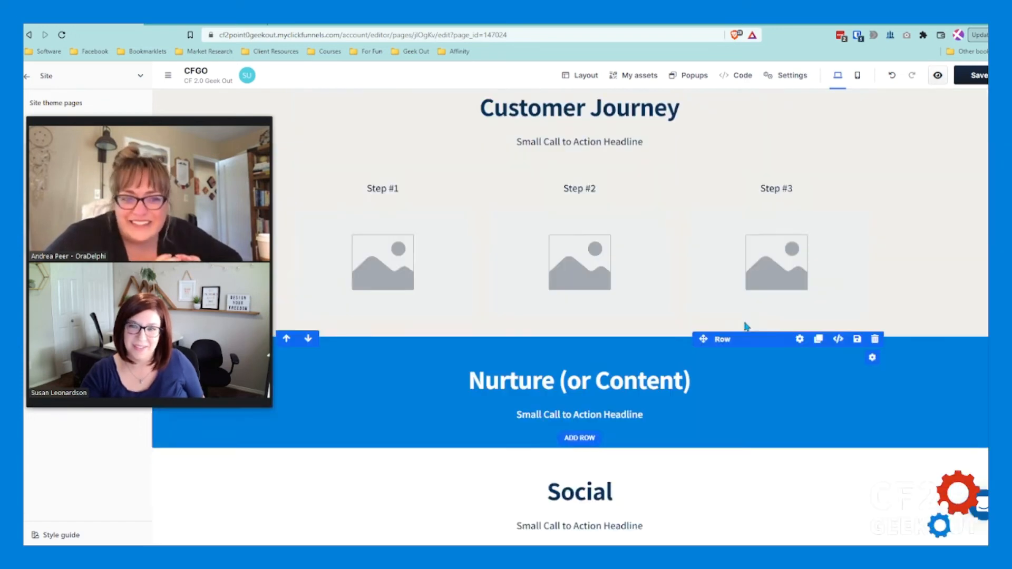
Step: Delete the navigation element above the logo in the dark footer
{"action": "scroll", "coordinate": [763, 306], "scroll_direction": "up", "scroll_amount": 1}
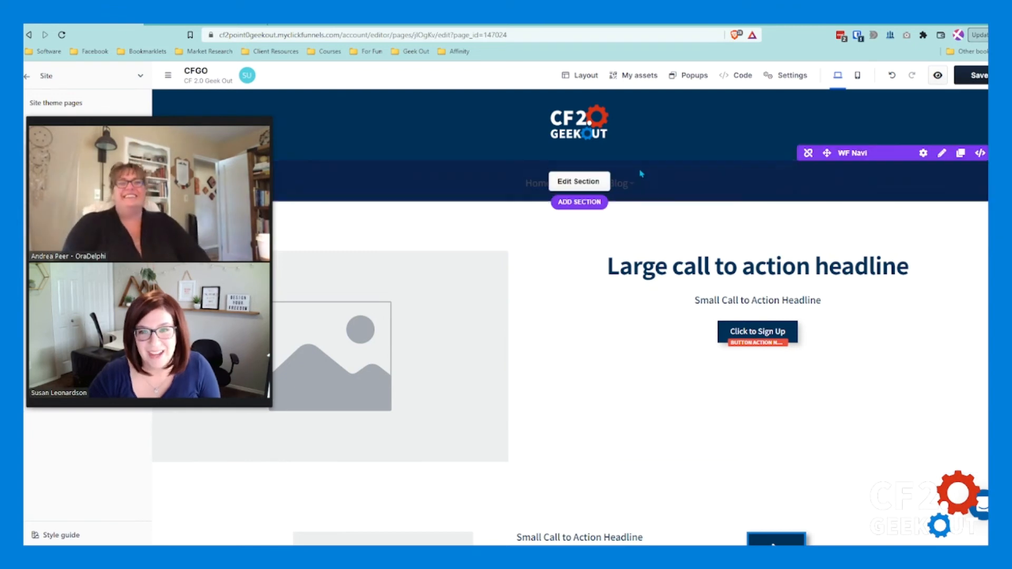
{"action": "scroll", "coordinate": [552, 328], "scroll_direction": "down", "scroll_amount": 3}
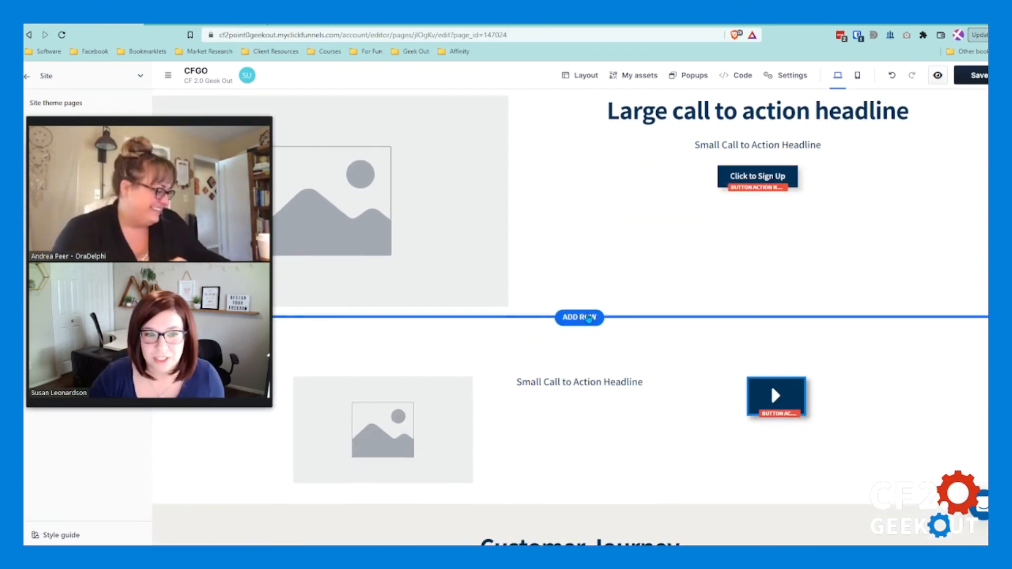
{"action": "scroll", "coordinate": [589, 319], "scroll_direction": "up", "scroll_amount": 3}
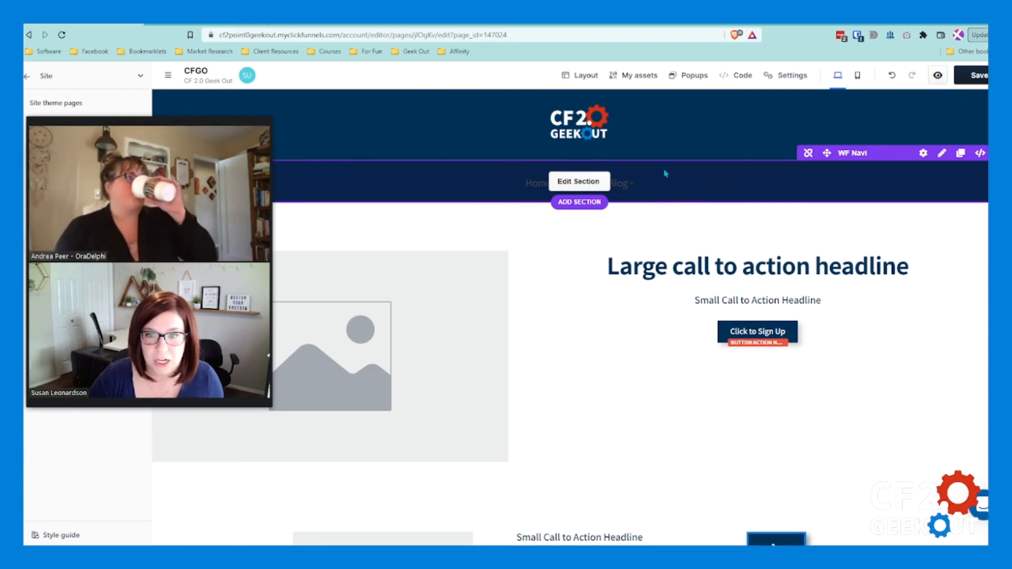
{"action": "scroll", "coordinate": [642, 191], "scroll_direction": "down", "scroll_amount": 1}
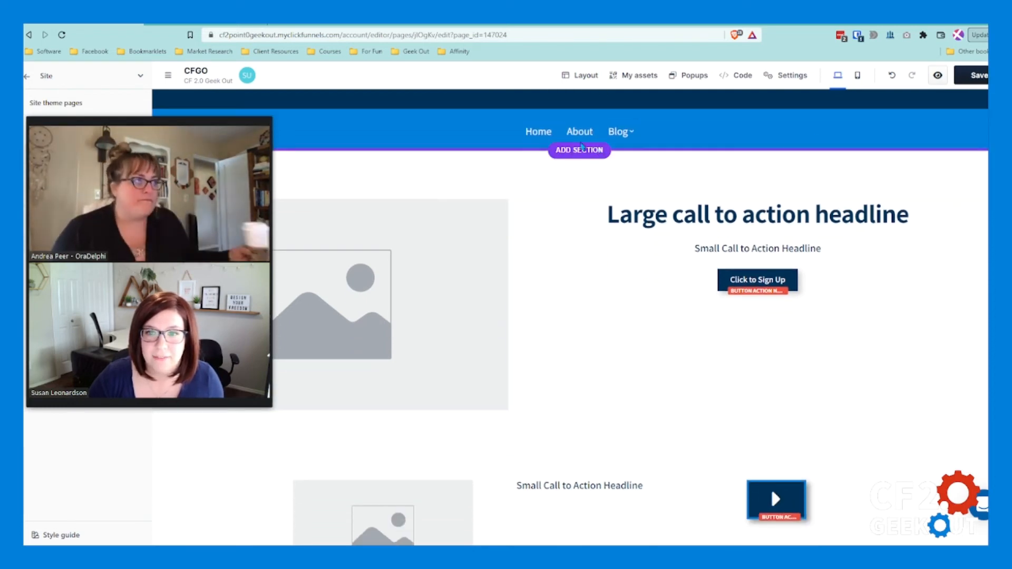
{"action": "scroll", "coordinate": [647, 176], "scroll_direction": "down", "scroll_amount": 15}
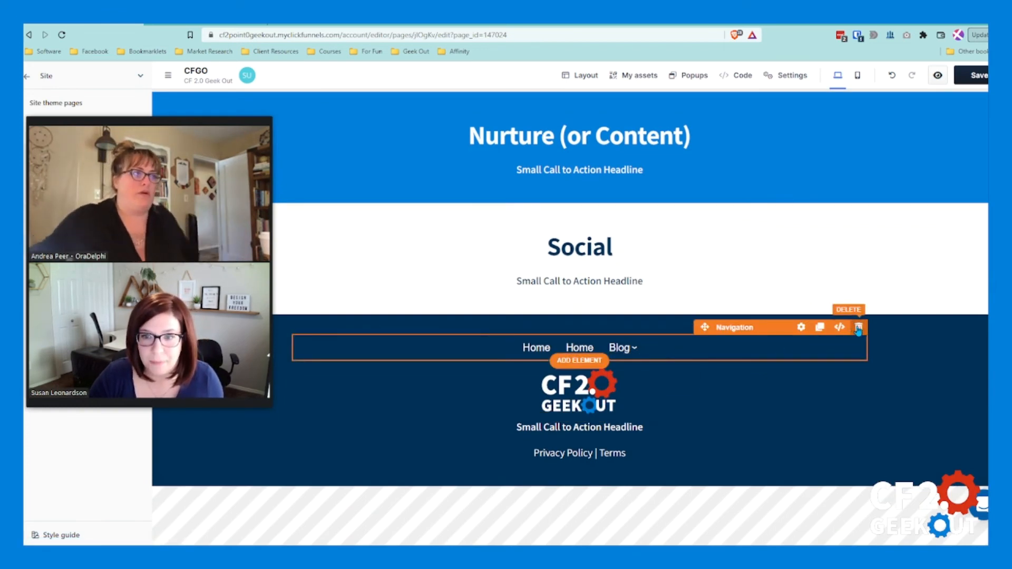
{"action": "left_click", "coordinate": [859, 328]}
{"action": "left_click", "coordinate": [666, 334]}
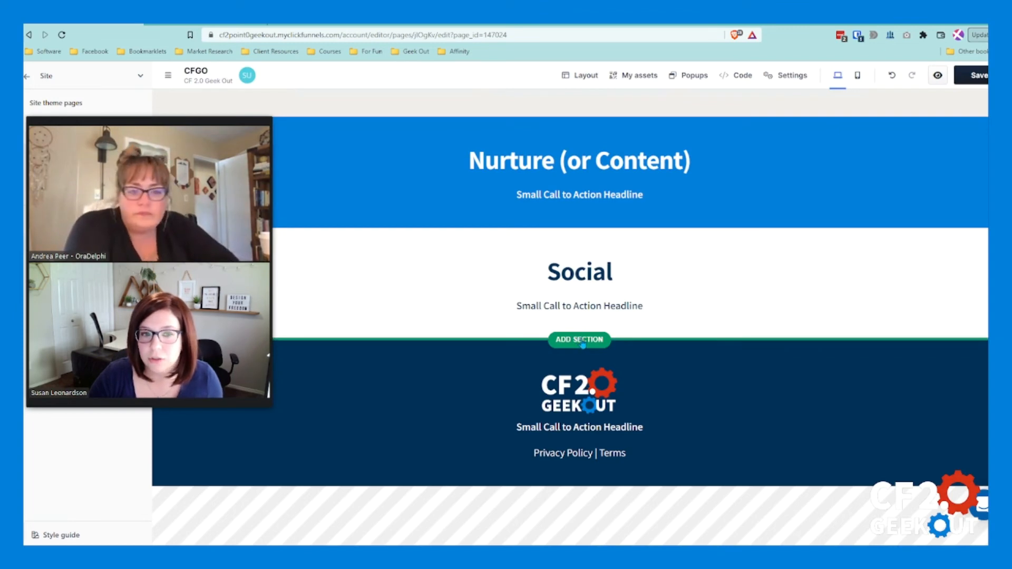
Step: Duplicate the WF Navi universal section and move the copy below the large call to action section
{"action": "scroll", "coordinate": [745, 241], "scroll_direction": "up", "scroll_amount": 15}
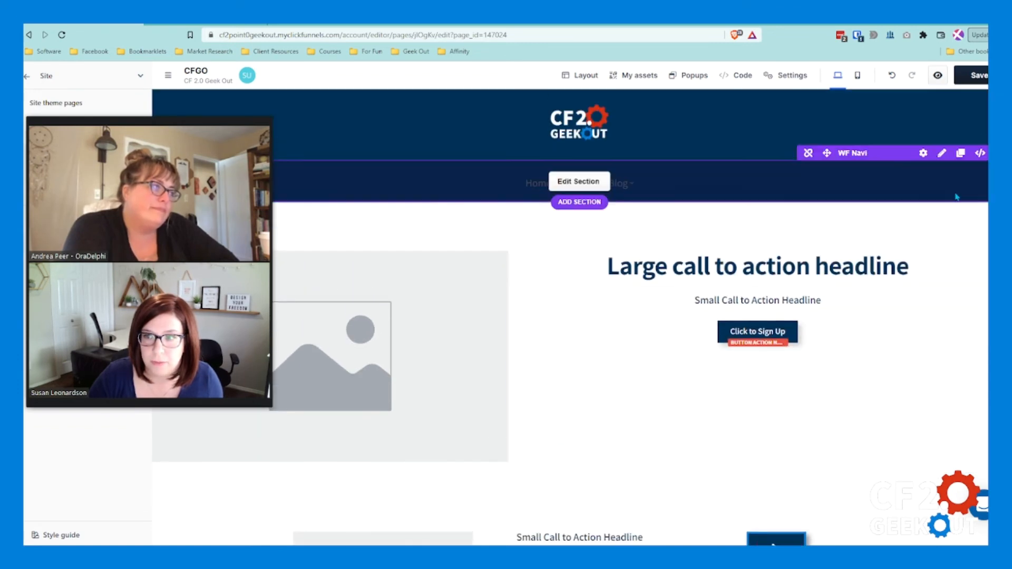
{"action": "left_click", "coordinate": [961, 153]}
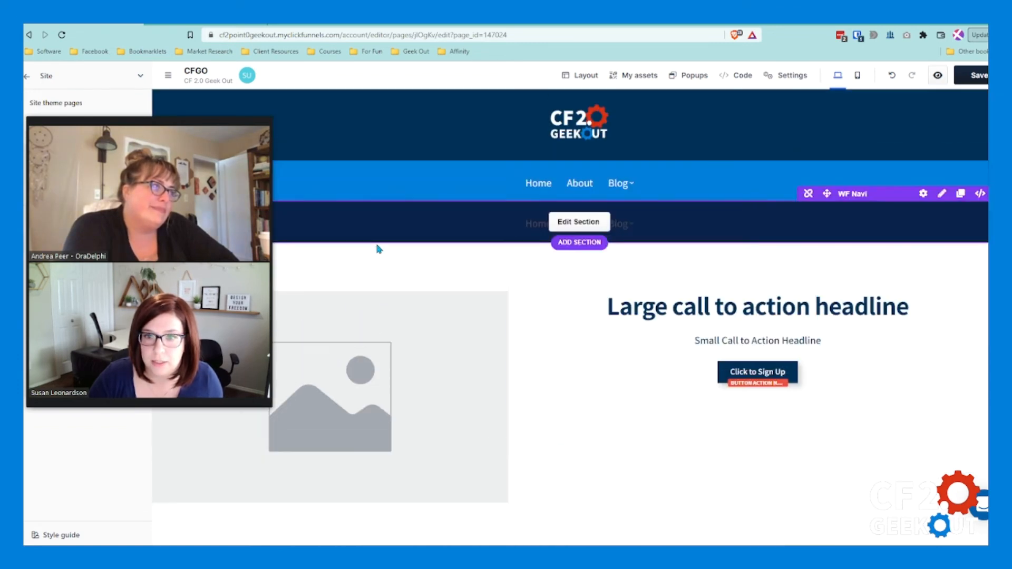
{"action": "left_click_drag", "start_coordinate": [171, 168], "coordinate": [164, 313]}
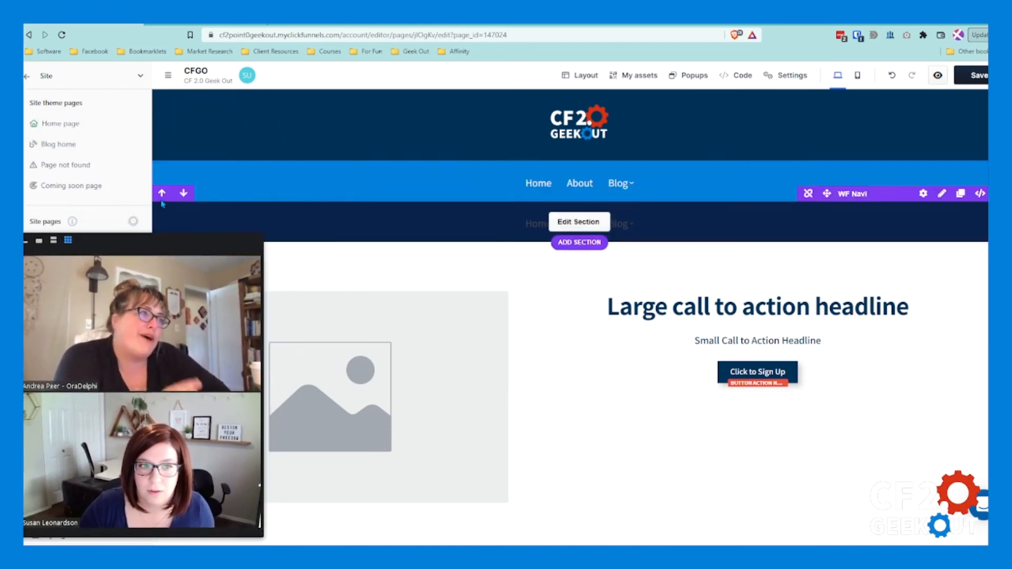
{"action": "left_click", "coordinate": [184, 153]}
{"action": "left_click", "coordinate": [183, 193]}
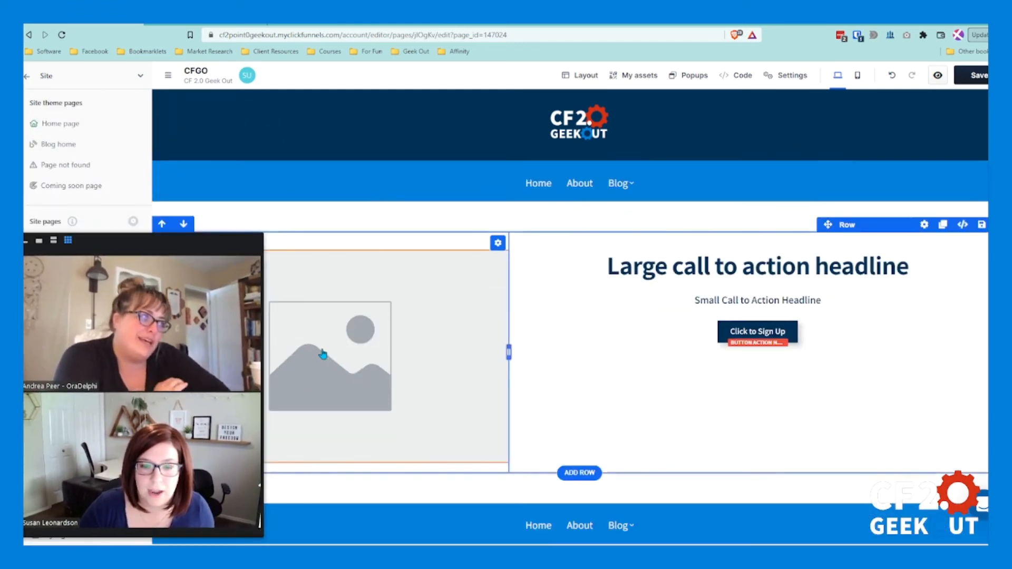
Step: Move the copied navigation section down past the small call to action, Customer Journey and Nurture sections
{"action": "scroll", "coordinate": [206, 167], "scroll_direction": "down", "scroll_amount": 5}
{"action": "left_click", "coordinate": [184, 132]}
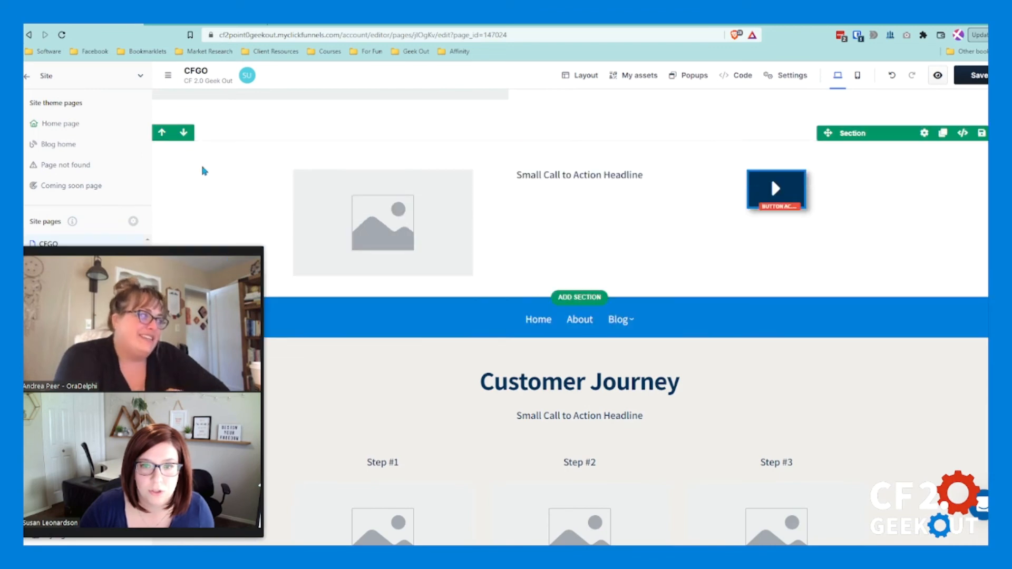
{"action": "scroll", "coordinate": [225, 266], "scroll_direction": "down", "scroll_amount": 3}
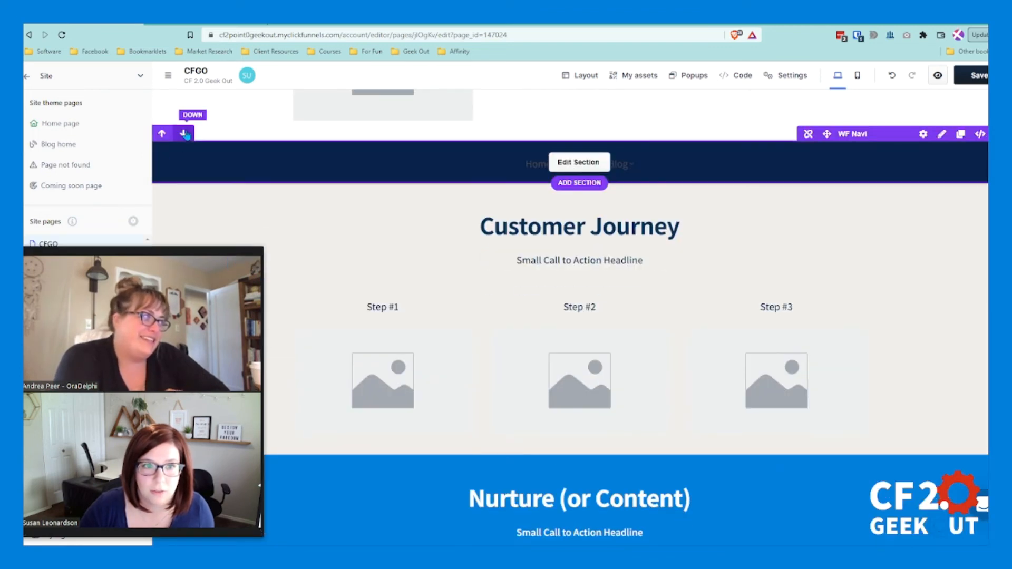
{"action": "left_click", "coordinate": [184, 135]}
{"action": "scroll", "coordinate": [221, 217], "scroll_direction": "down", "scroll_amount": 4}
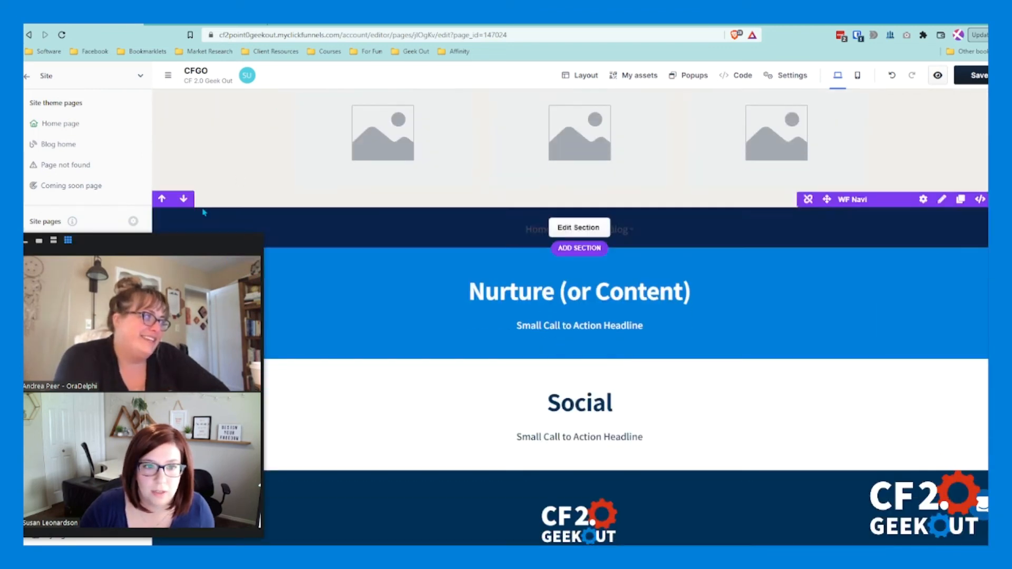
{"action": "left_click", "coordinate": [184, 214]}
{"action": "left_click_drag", "start_coordinate": [180, 263], "coordinate": [186, 149]}
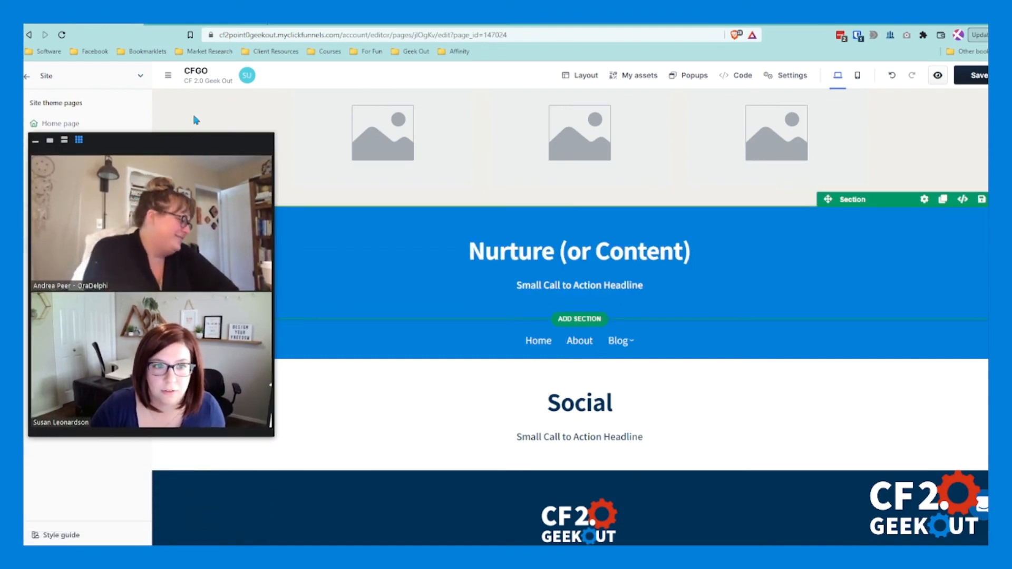
{"action": "left_click", "coordinate": [183, 111]}
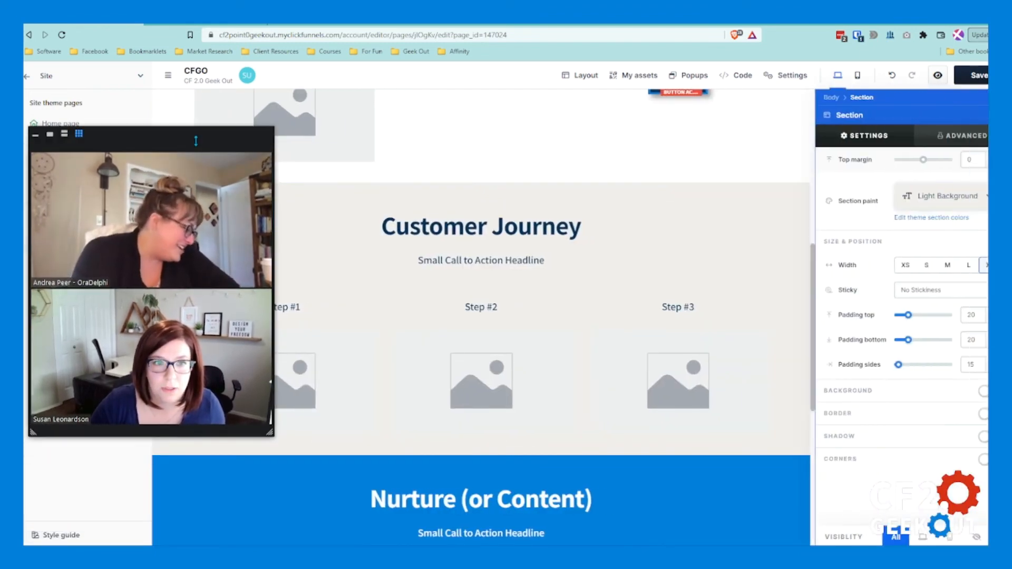
{"action": "scroll", "coordinate": [558, 286], "scroll_direction": "down", "scroll_amount": 4}
{"action": "scroll", "coordinate": [559, 284], "scroll_direction": "down", "scroll_amount": 3}
{"action": "scroll", "coordinate": [561, 280], "scroll_direction": "up", "scroll_amount": 4}
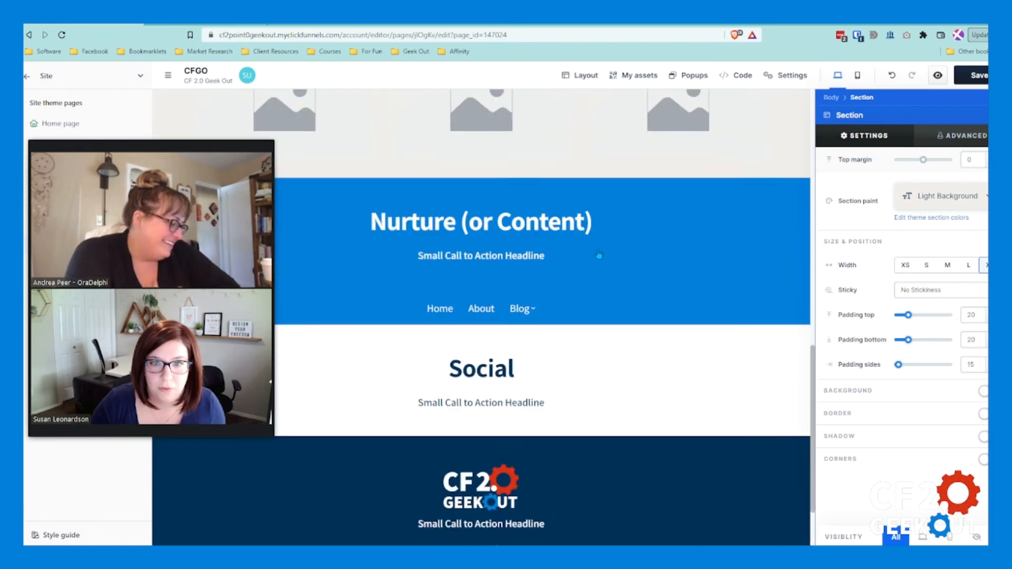
{"action": "scroll", "coordinate": [354, 281], "scroll_direction": "down", "scroll_amount": 3}
{"action": "scroll", "coordinate": [354, 281], "scroll_direction": "up", "scroll_amount": 5}
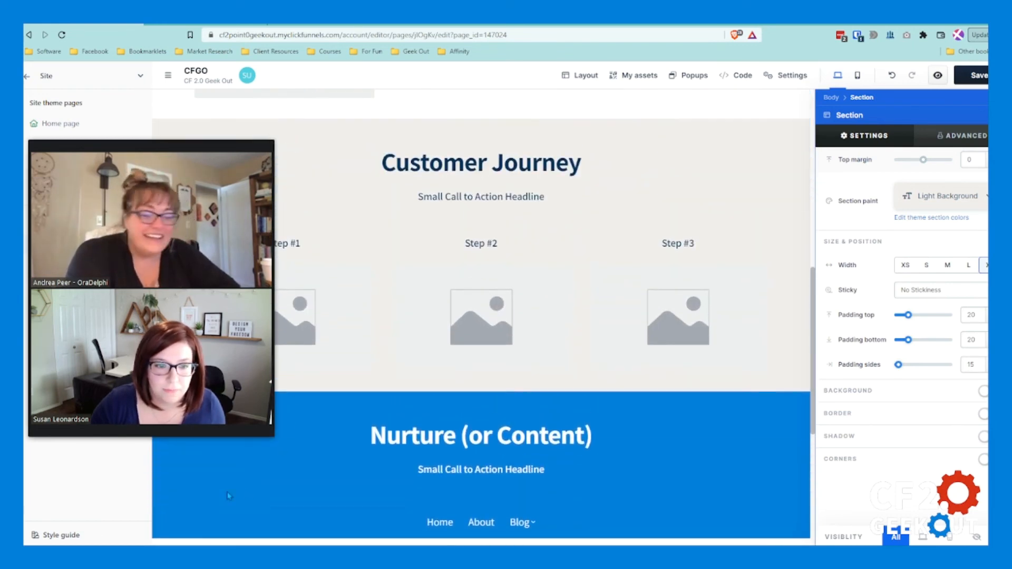
{"action": "left_click", "coordinate": [233, 522]}
Step: Move the copied navigation section below the Social section, directly above the footer
{"action": "scroll", "coordinate": [211, 496], "scroll_direction": "down", "scroll_amount": 2}
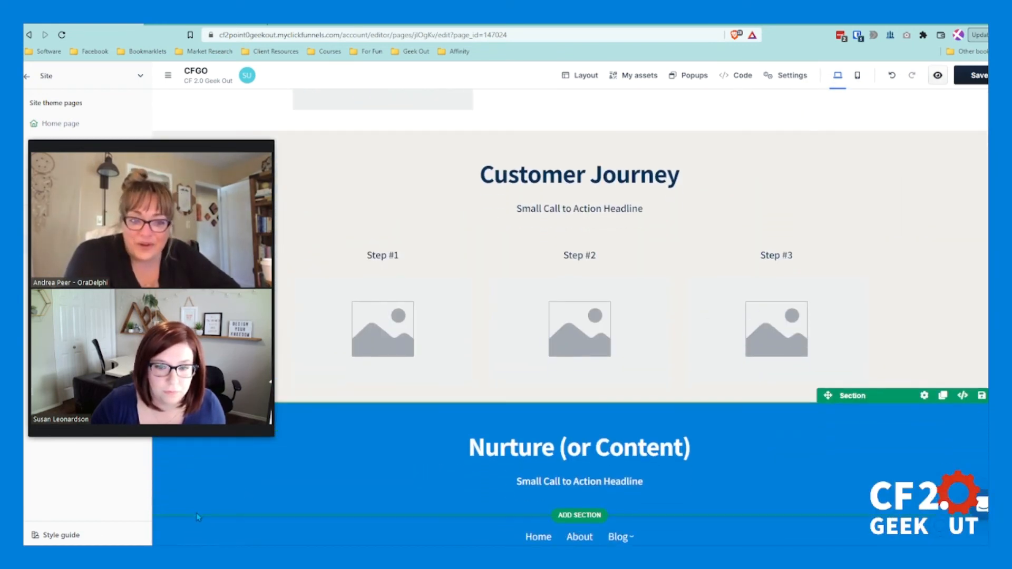
{"action": "left_click", "coordinate": [186, 455]}
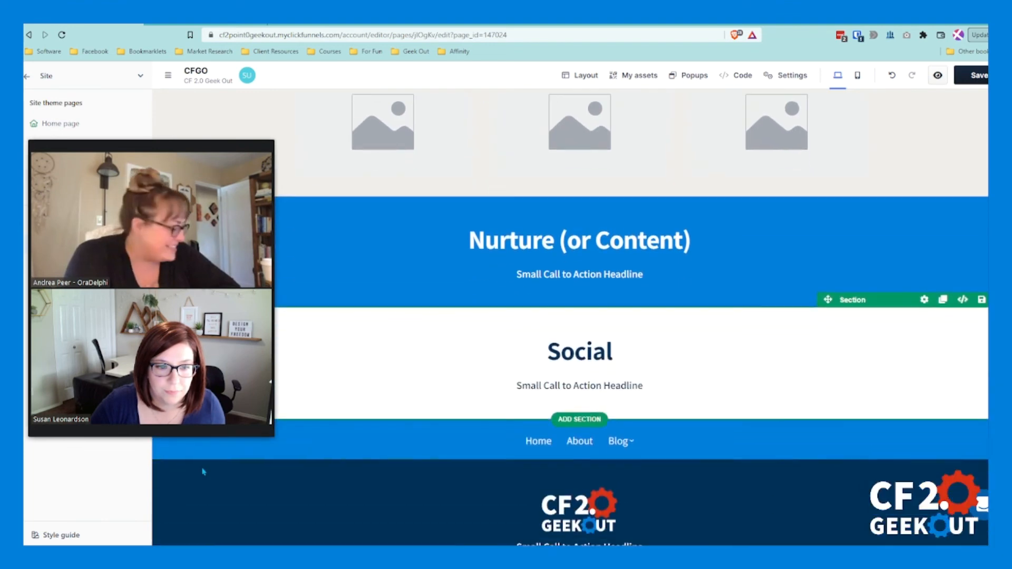
{"action": "scroll", "coordinate": [647, 414], "scroll_direction": "down", "scroll_amount": 3}
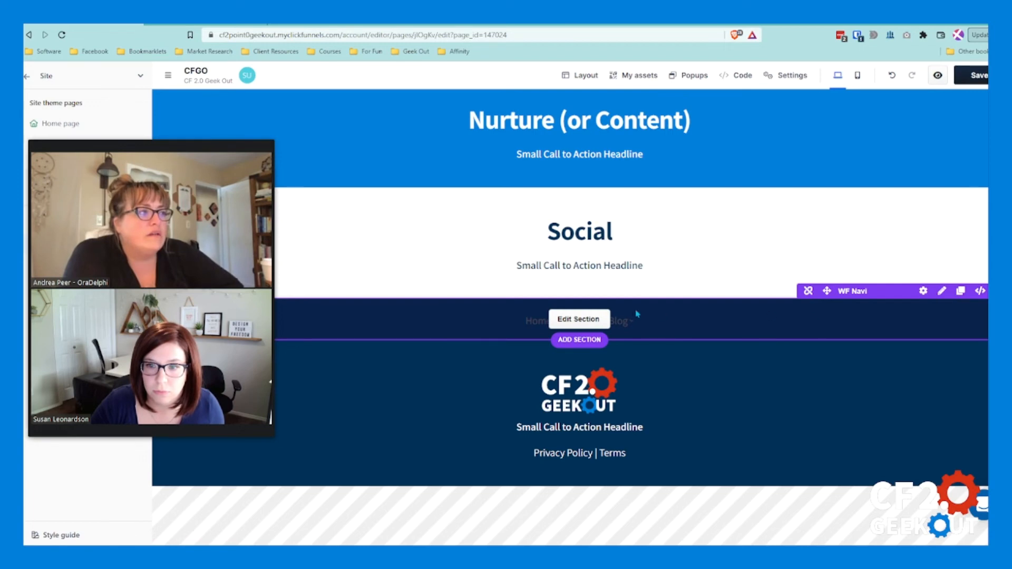
Step: Open the WF Navi universal section above the footer for editing, review its navigation element's settings and close them
{"action": "left_click", "coordinate": [592, 320]}
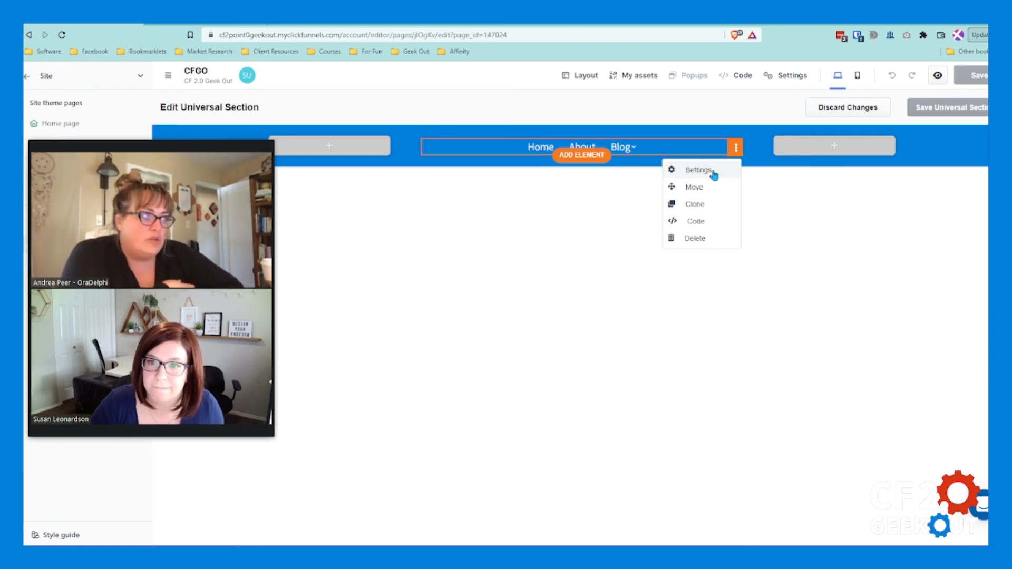
{"action": "left_click", "coordinate": [717, 170]}
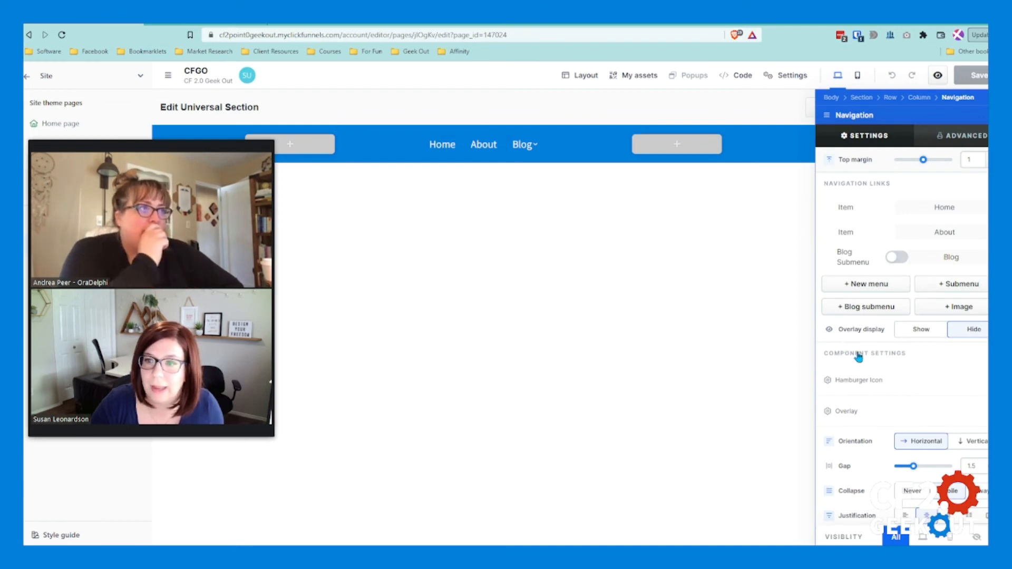
{"action": "scroll", "coordinate": [881, 401], "scroll_direction": "down", "scroll_amount": 5}
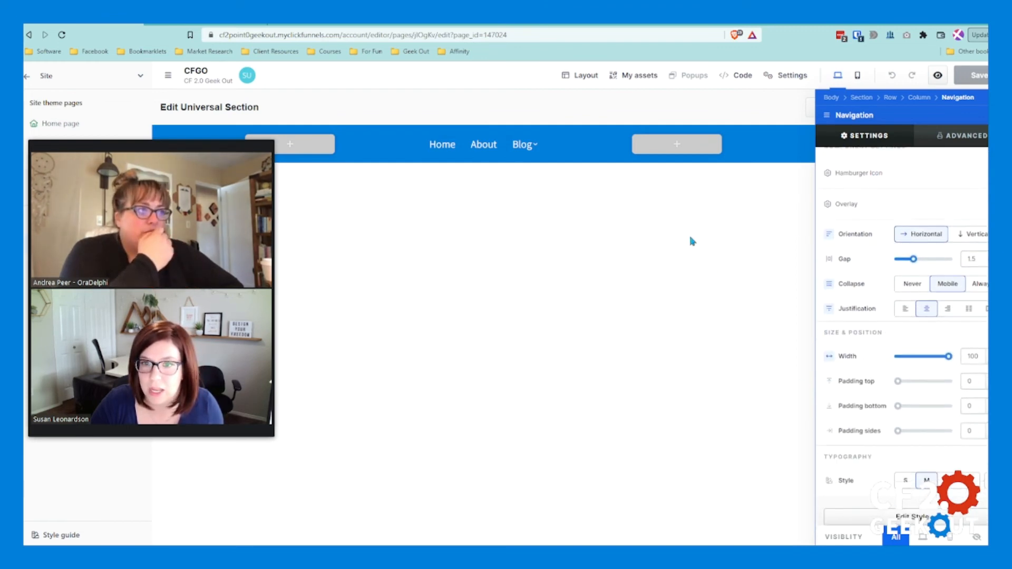
{"action": "left_click", "coordinate": [721, 269]}
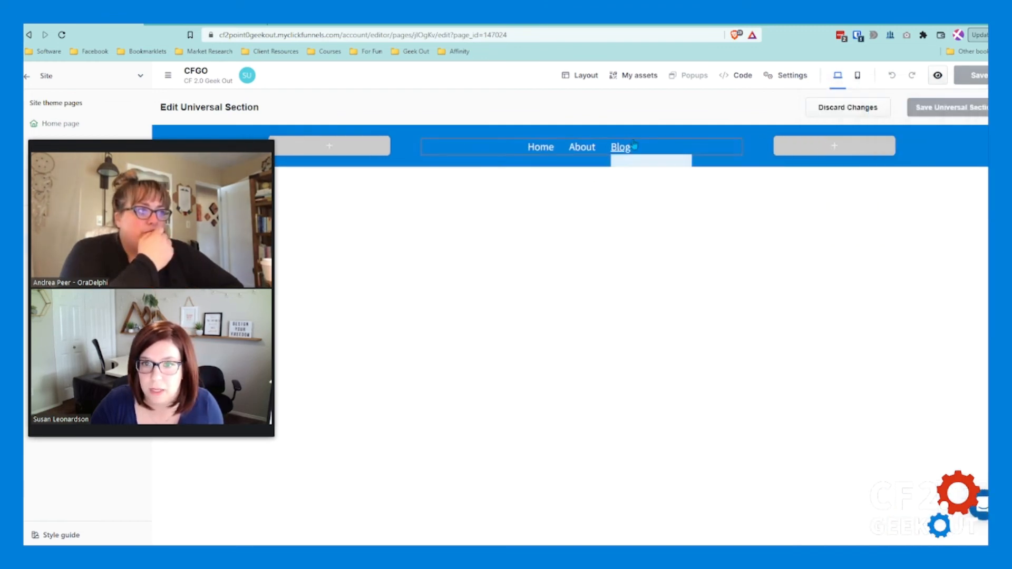
Step: Leave the universal section editor and return to the site overview
{"action": "left_click", "coordinate": [27, 78]}
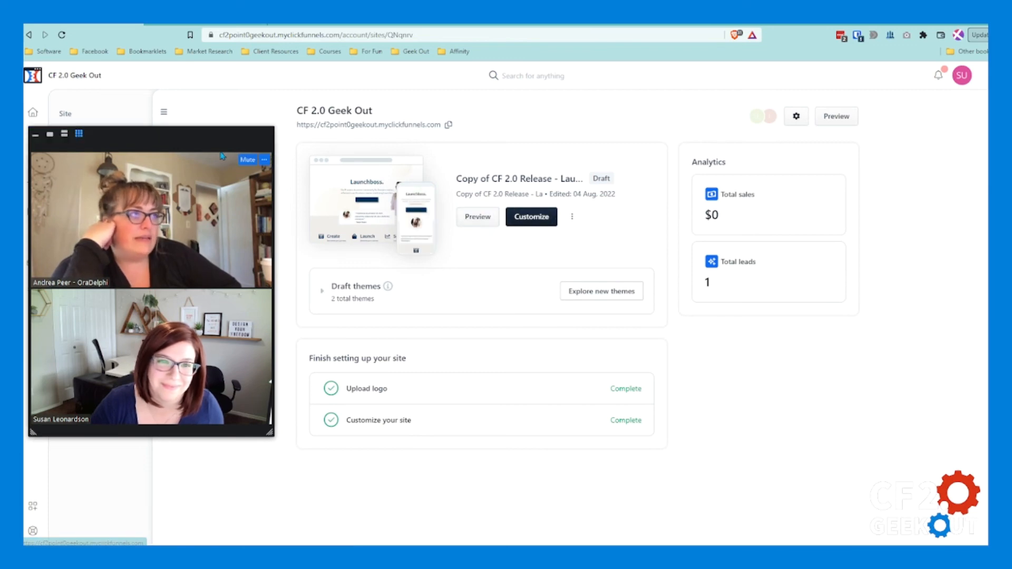
{"action": "left_click_drag", "start_coordinate": [197, 143], "coordinate": [405, 209]}
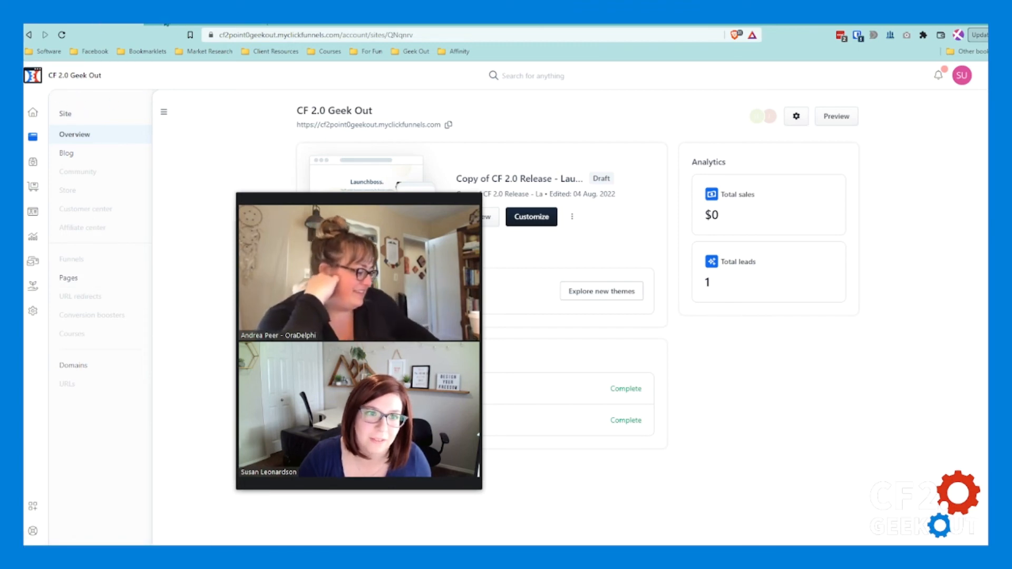
{"action": "left_click", "coordinate": [159, 24]}
{"action": "left_click", "coordinate": [121, 25]}
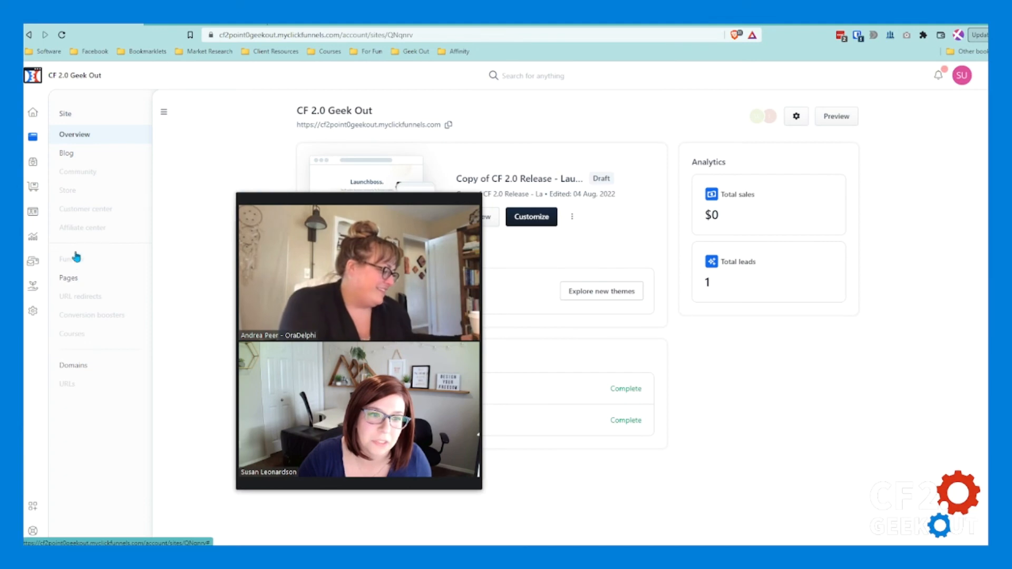
Step: Find the CFGO page under the site pages, open its preview and look over its sections from the header to Content
{"action": "left_click", "coordinate": [74, 280]}
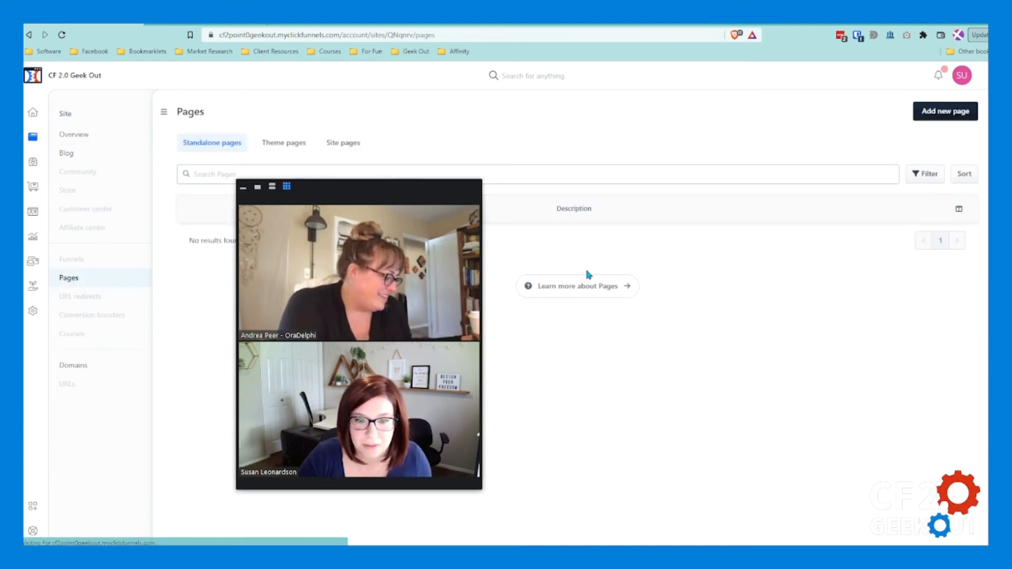
{"action": "left_click_drag", "start_coordinate": [292, 246], "coordinate": [833, 313]}
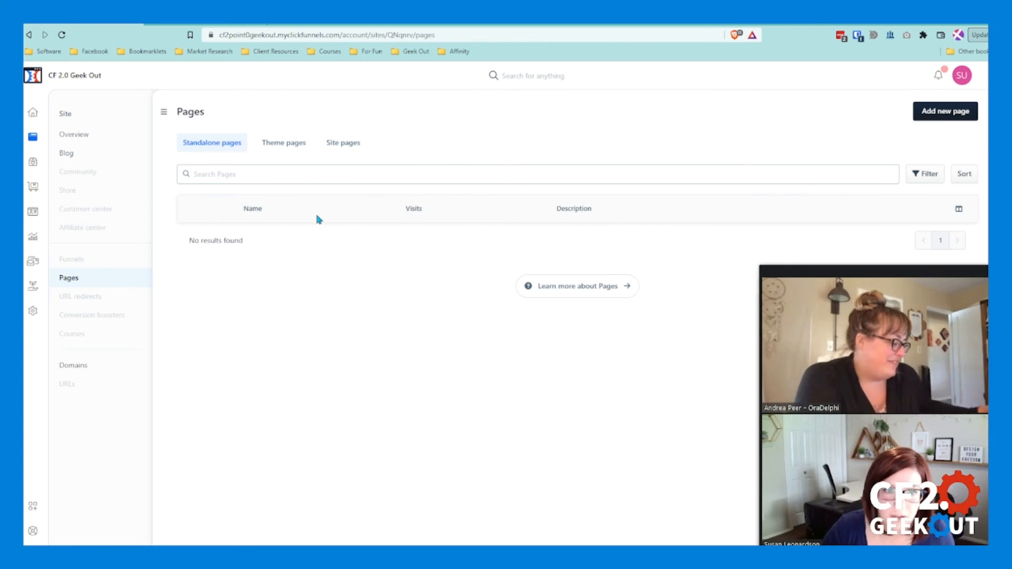
{"action": "left_click", "coordinate": [343, 143]}
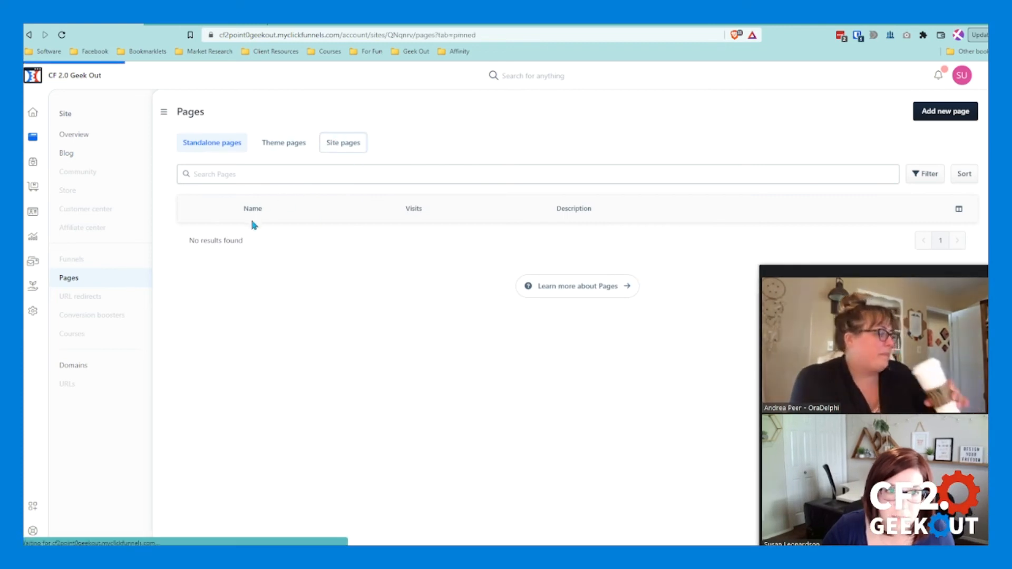
{"action": "left_click", "coordinate": [254, 235]}
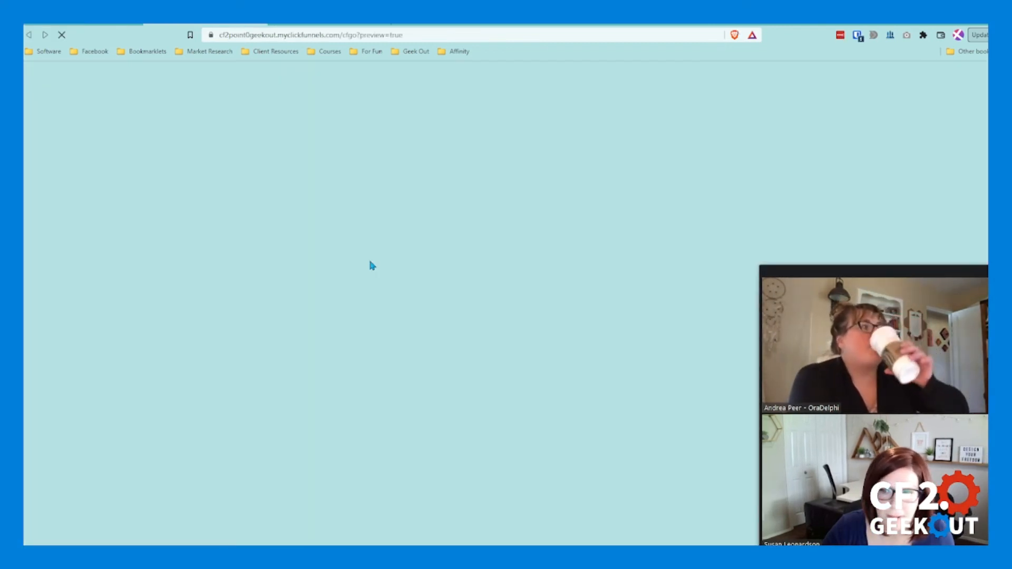
{"action": "scroll", "coordinate": [727, 293], "scroll_direction": "down", "scroll_amount": 9}
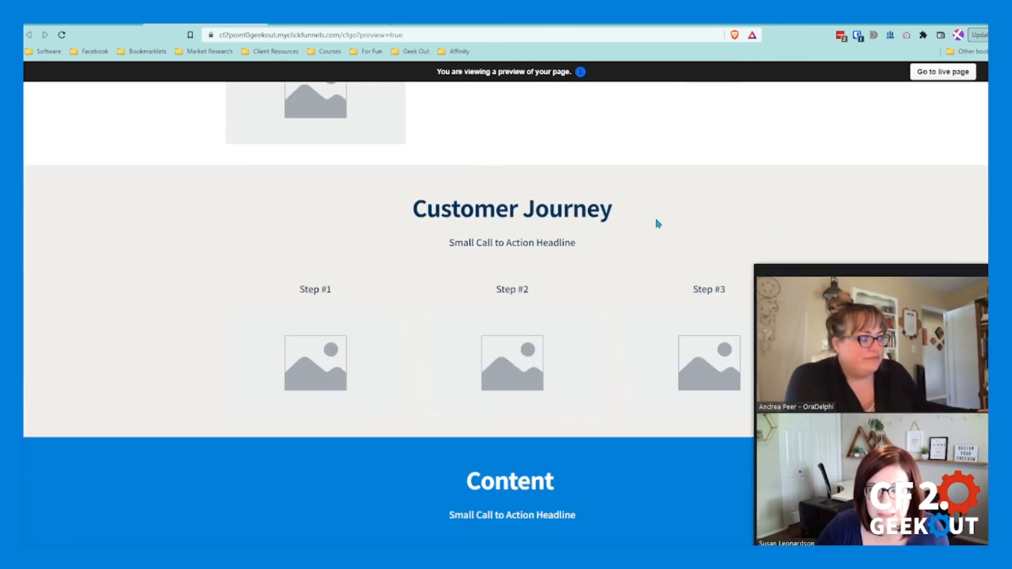
{"action": "left_click_drag", "start_coordinate": [888, 263], "coordinate": [159, 209]}
{"action": "scroll", "coordinate": [558, 225], "scroll_direction": "up", "scroll_amount": 2}
{"action": "scroll", "coordinate": [539, 191], "scroll_direction": "down", "scroll_amount": 1}
{"action": "scroll", "coordinate": [539, 191], "scroll_direction": "up", "scroll_amount": 8}
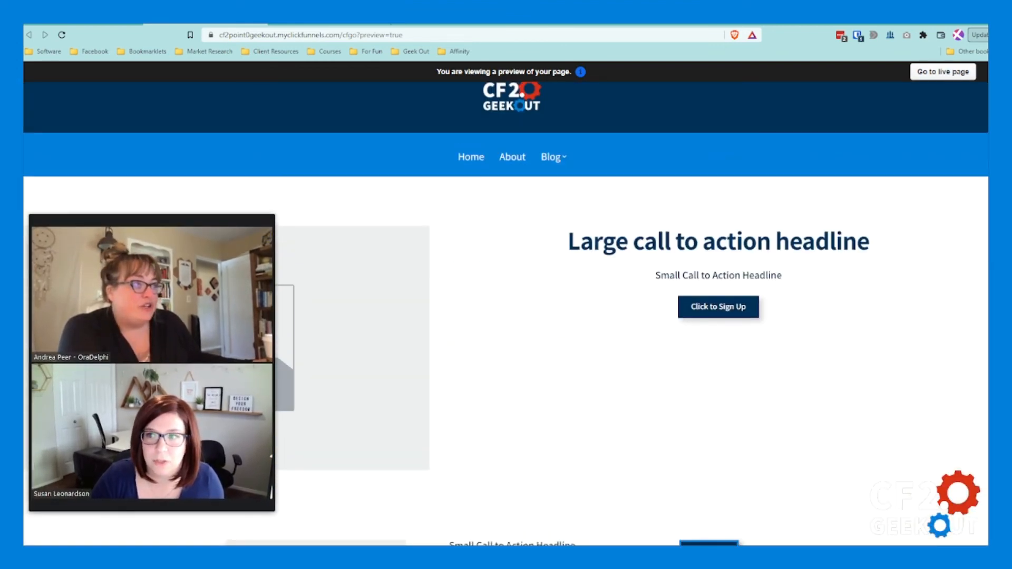
Step: Return to the site pages list and open the CFGO page in the page editor
{"action": "left_click", "coordinate": [103, 27]}
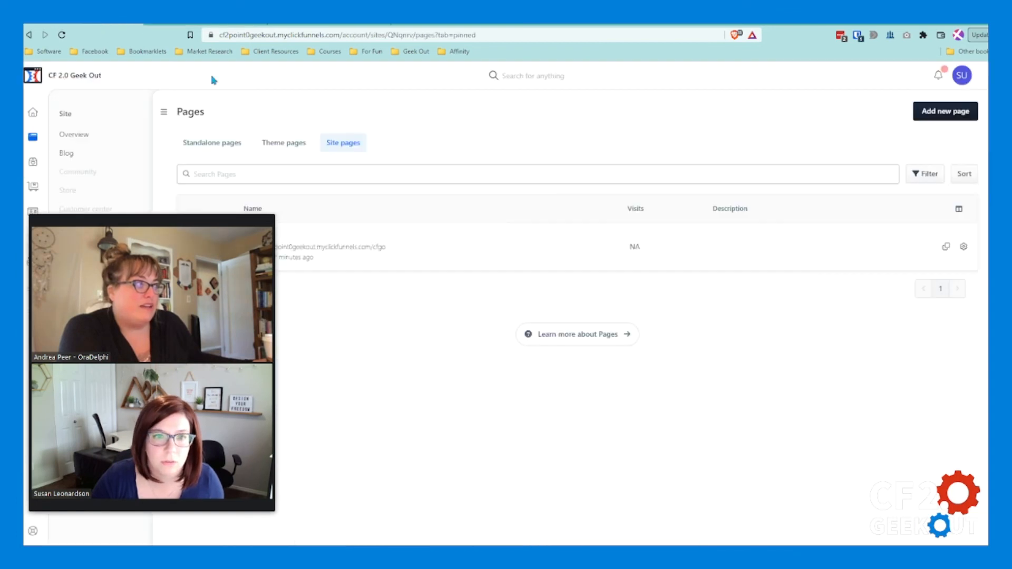
{"action": "left_click_drag", "start_coordinate": [213, 208], "coordinate": [238, 281]}
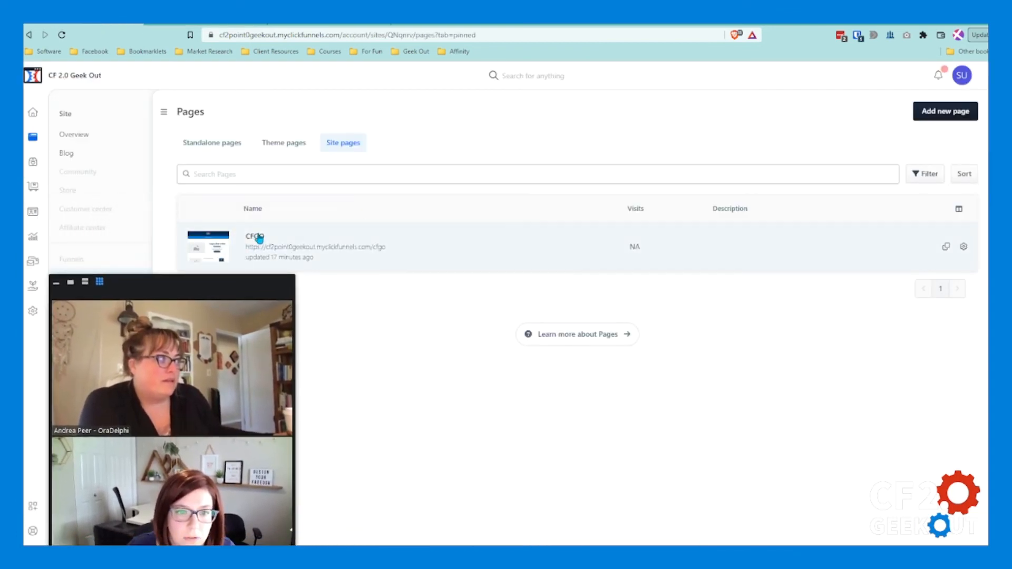
{"action": "left_click", "coordinate": [298, 248]}
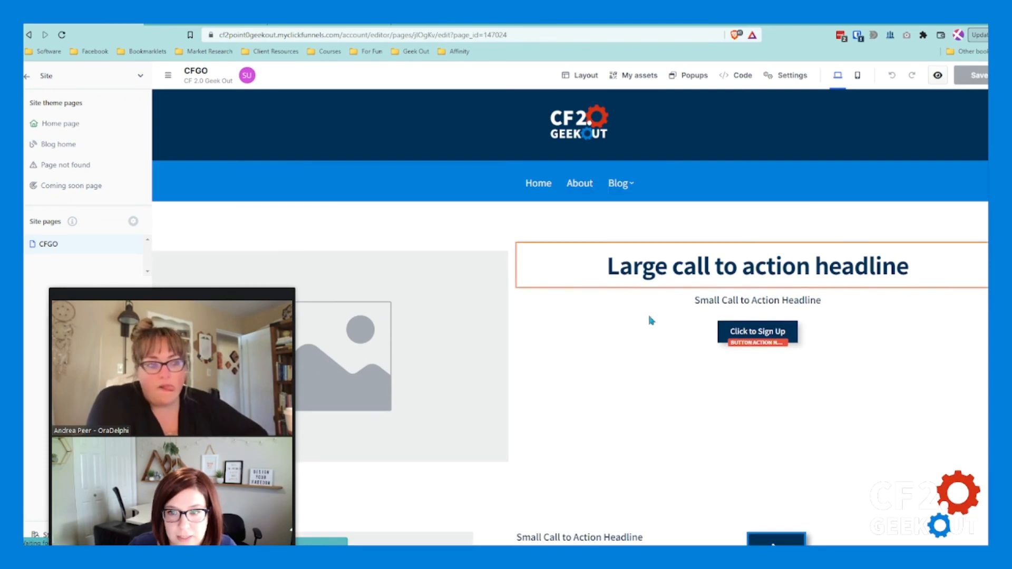
Step: Add a blank full-page section below the Content section, with a one-column row and a headline element
{"action": "scroll", "coordinate": [643, 309], "scroll_direction": "down", "scroll_amount": 5}
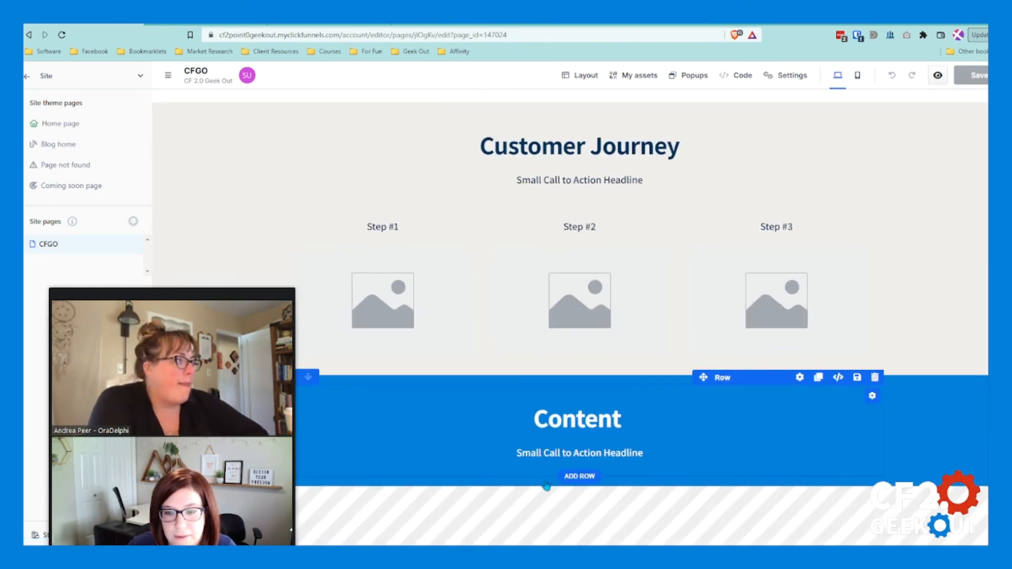
{"action": "left_click", "coordinate": [580, 487]}
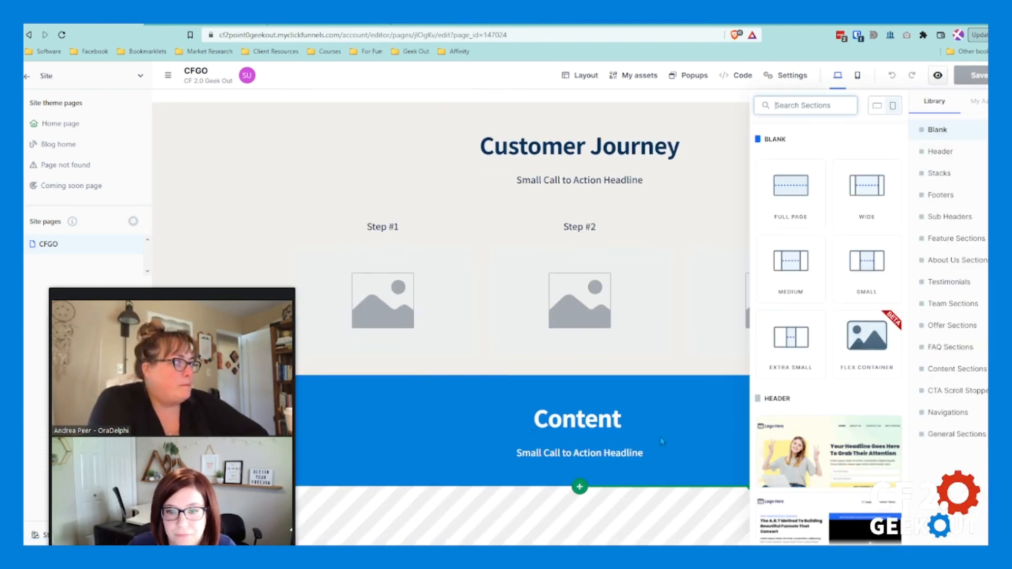
{"action": "left_click", "coordinate": [780, 193]}
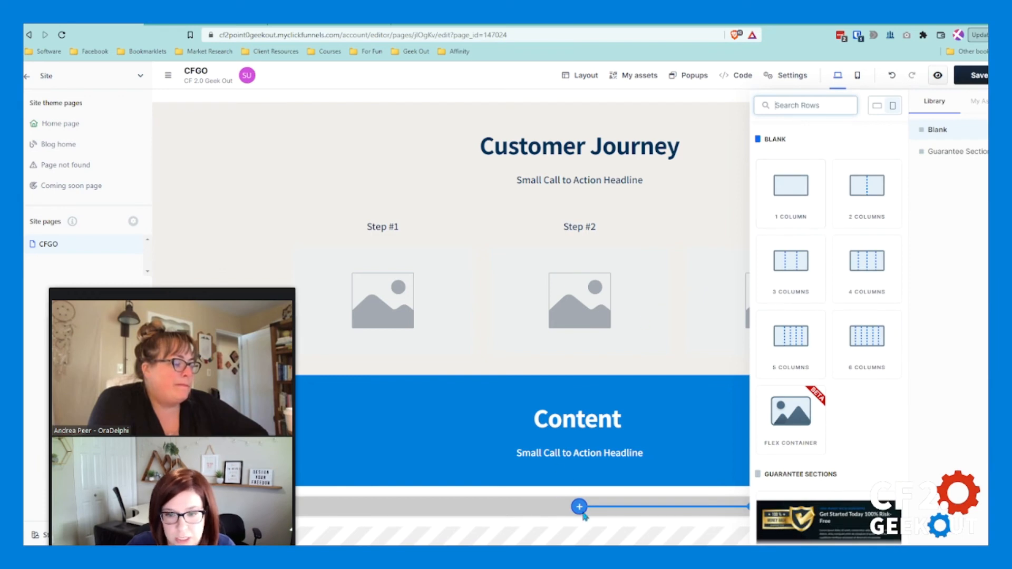
{"action": "left_click", "coordinate": [793, 187]}
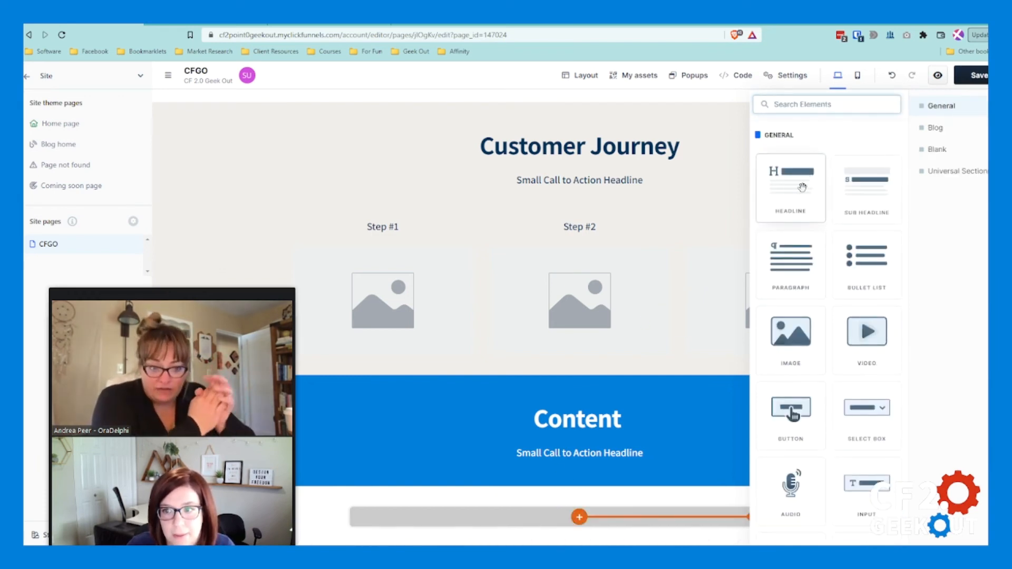
{"action": "left_click", "coordinate": [800, 197]}
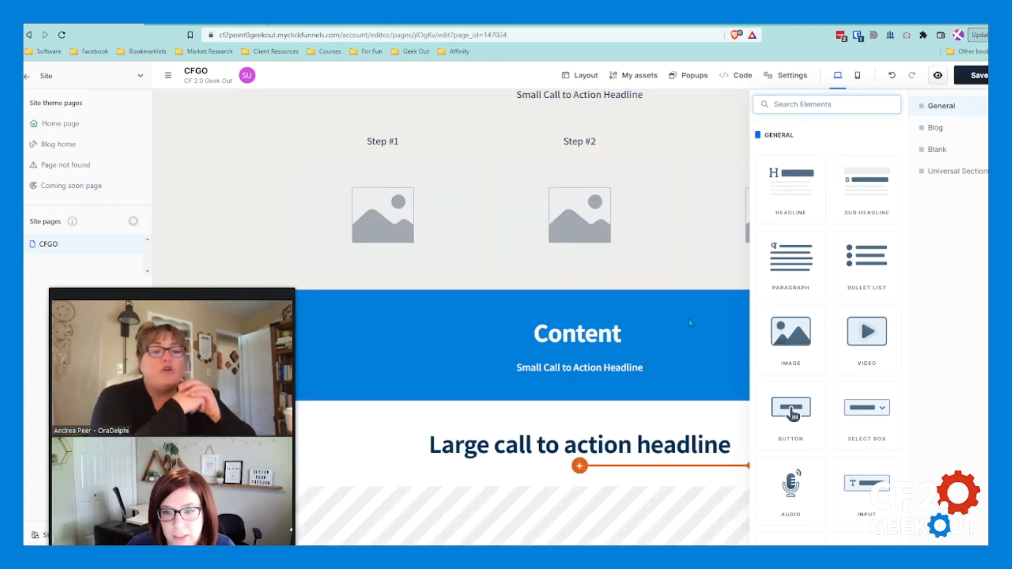
Step: Replace the new headline's placeholder text with "Social" and leave its settings unchanged
{"action": "left_click", "coordinate": [634, 438]}
{"action": "triple_click", "coordinate": [642, 446]}
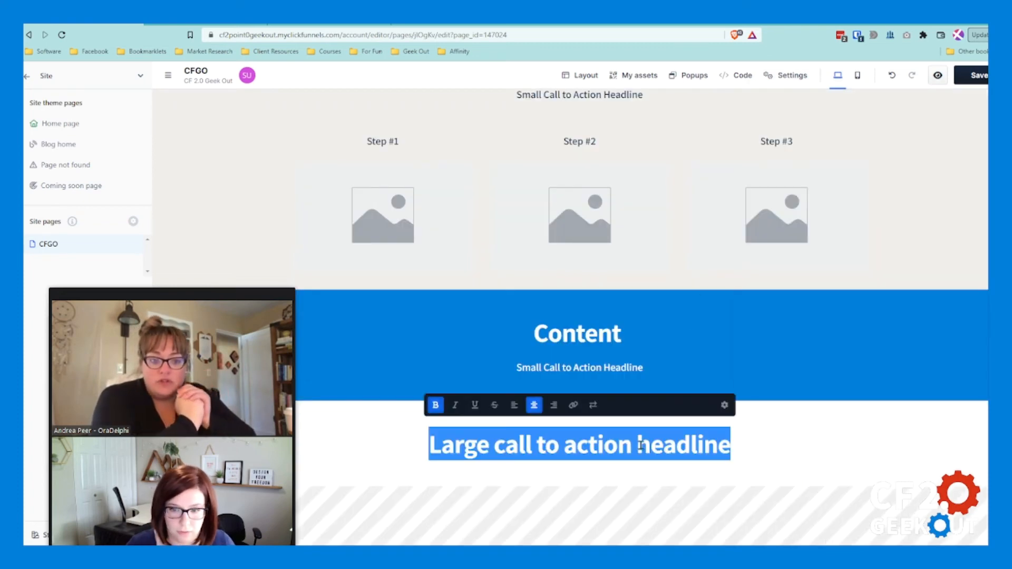
{"action": "type", "text": "Nu"}
{"action": "key", "text": "BackSpace"}
{"action": "key", "text": "BackSpace"}
{"action": "type", "text": "Soc"}
{"action": "left_click", "coordinate": [726, 409]}
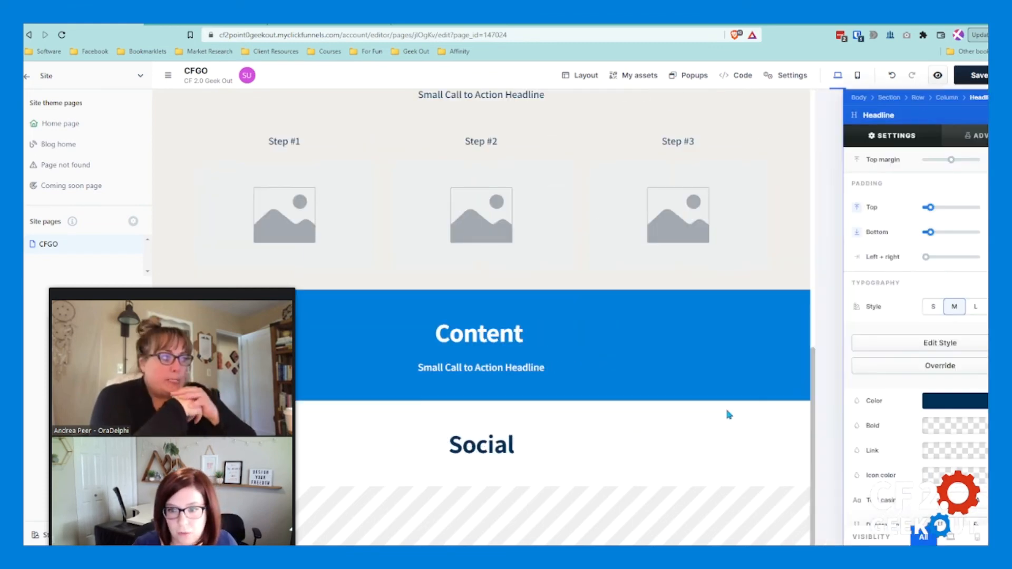
{"action": "left_click", "coordinate": [645, 420]}
Step: Add another blank full-page section below the Social section, with a one-column row and a headline element
{"action": "left_click", "coordinate": [591, 489]}
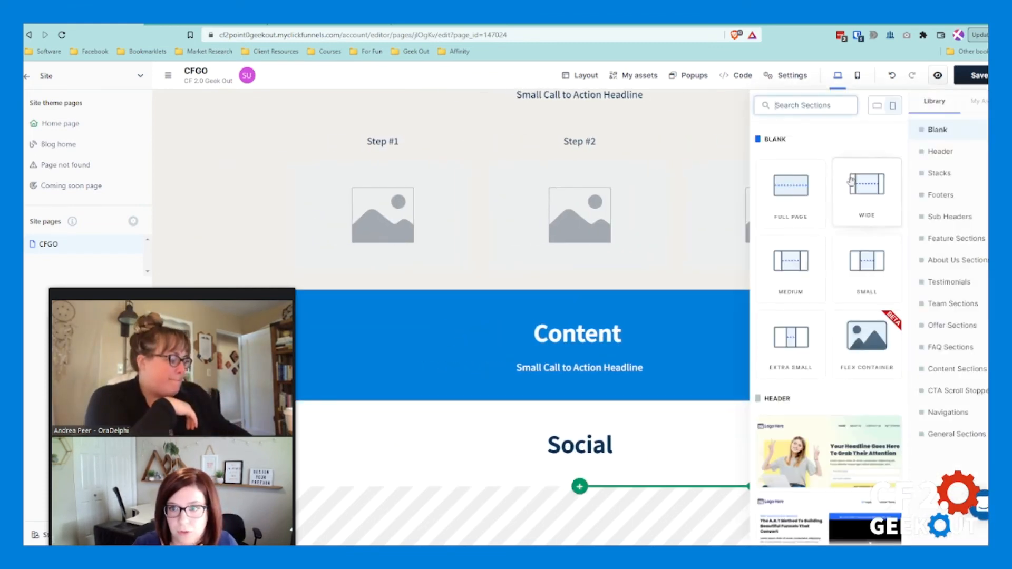
{"action": "left_click", "coordinate": [818, 196]}
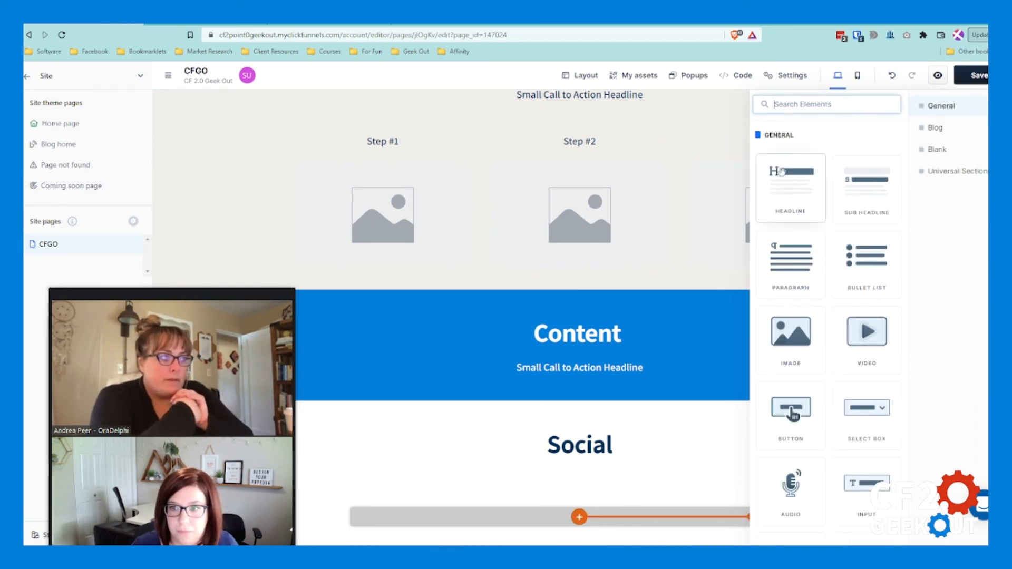
{"action": "left_click", "coordinate": [818, 178]}
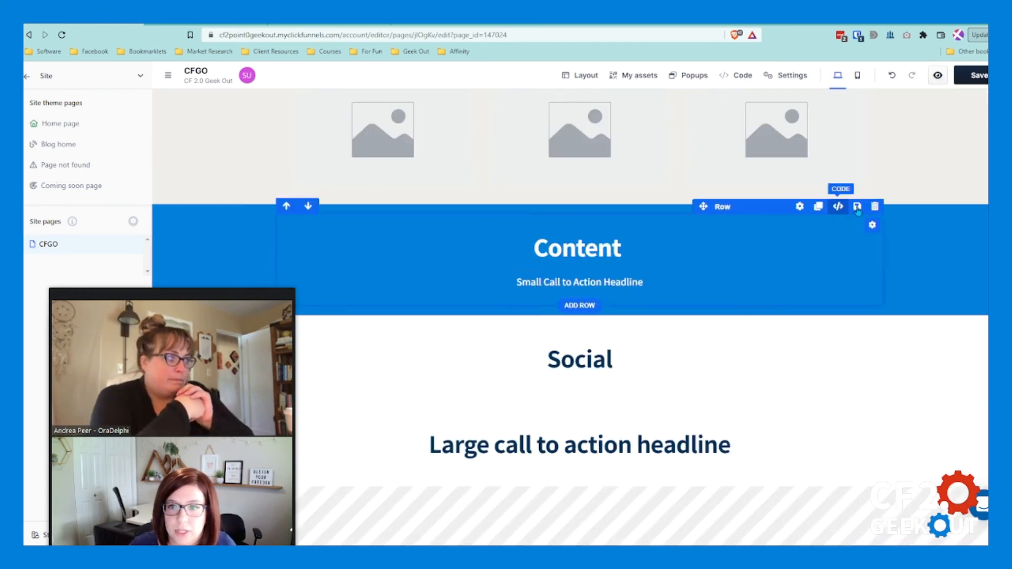
Step: Open the WF Navi universal section under the page header for inspection and leave it by discarding changes
{"action": "scroll", "coordinate": [851, 231], "scroll_direction": "up", "scroll_amount": 2}
{"action": "scroll", "coordinate": [851, 231], "scroll_direction": "up", "scroll_amount": 10}
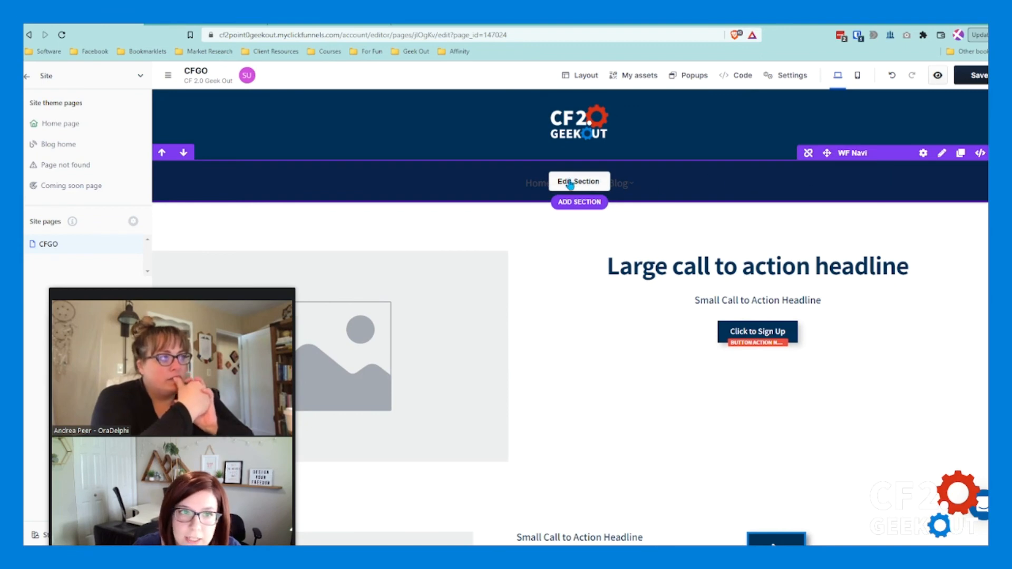
{"action": "left_click", "coordinate": [570, 183]}
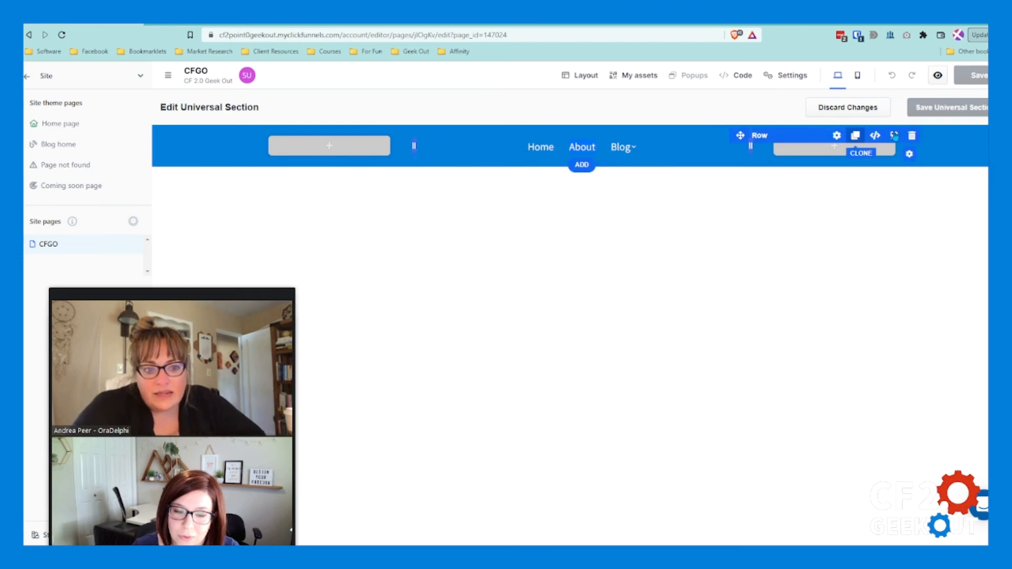
{"action": "left_click", "coordinate": [854, 113]}
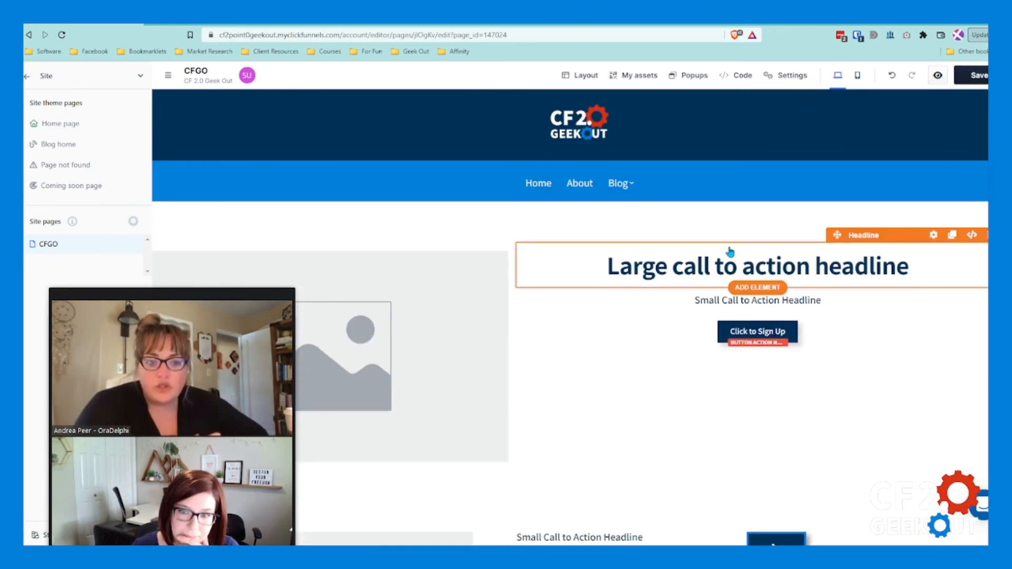
{"action": "left_click_drag", "start_coordinate": [193, 304], "coordinate": [164, 253]}
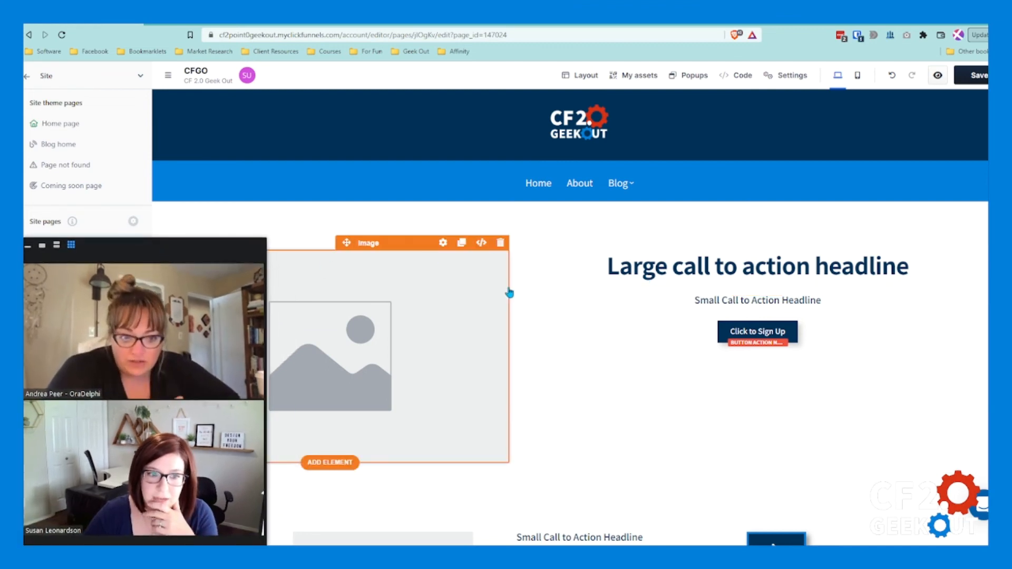
Step: Save the CFGO page and check its sections from the header down to the new headline below Social
{"action": "left_click", "coordinate": [977, 77]}
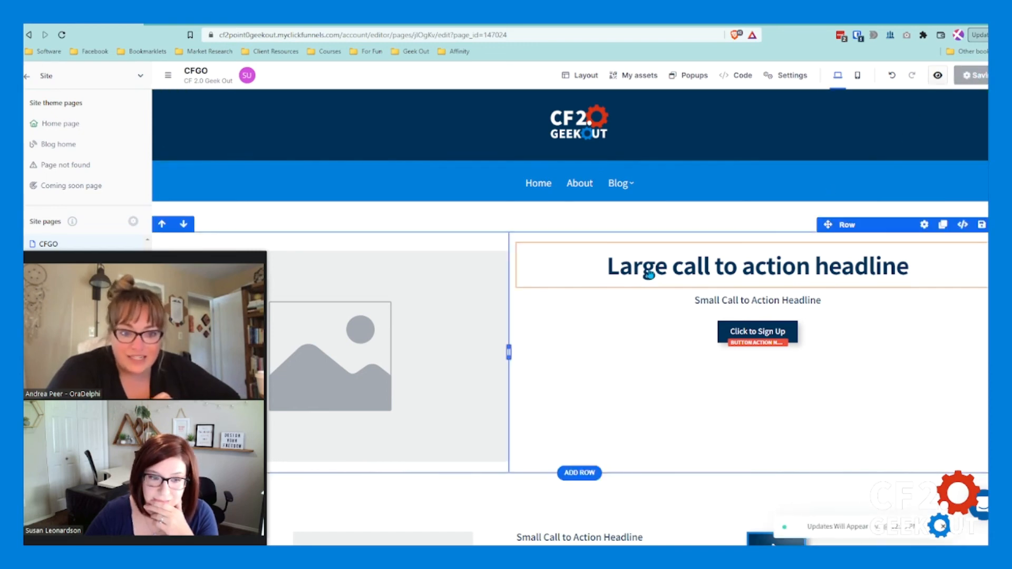
{"action": "scroll", "coordinate": [618, 285], "scroll_direction": "down", "scroll_amount": 5}
{"action": "scroll", "coordinate": [619, 285], "scroll_direction": "down", "scroll_amount": 9}
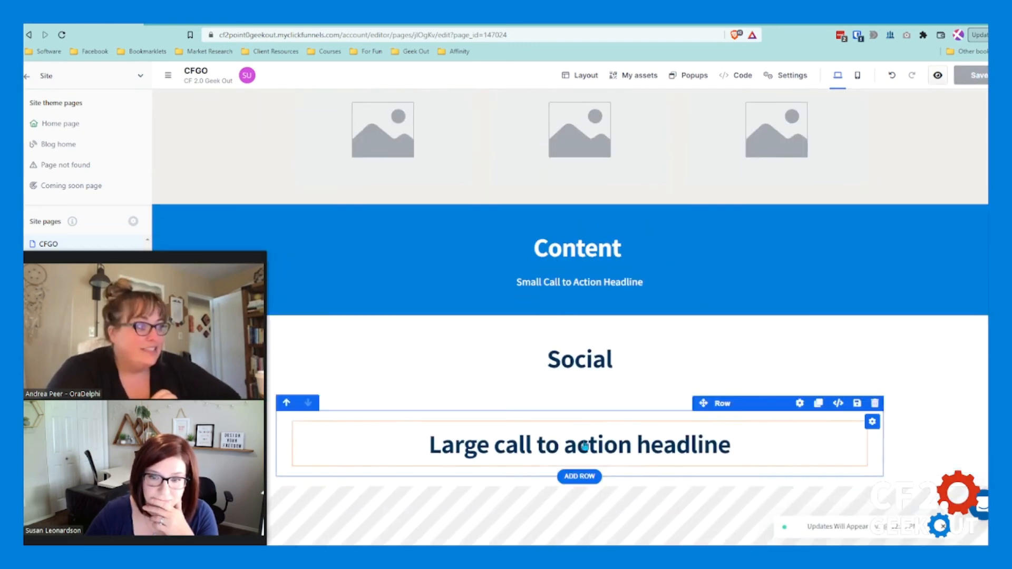
{"action": "scroll", "coordinate": [669, 350], "scroll_direction": "up", "scroll_amount": 9}
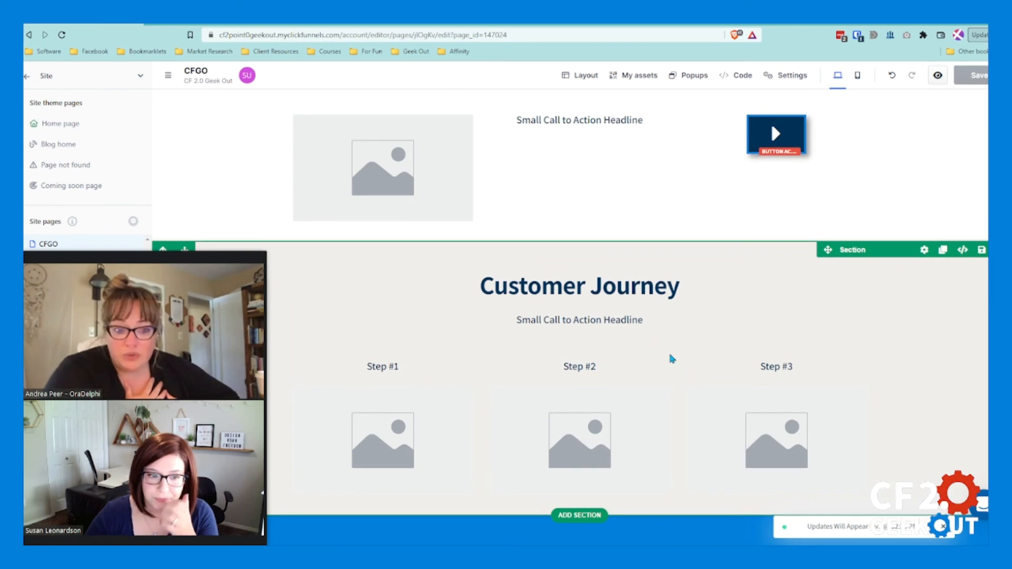
{"action": "scroll", "coordinate": [671, 359], "scroll_direction": "up", "scroll_amount": 5}
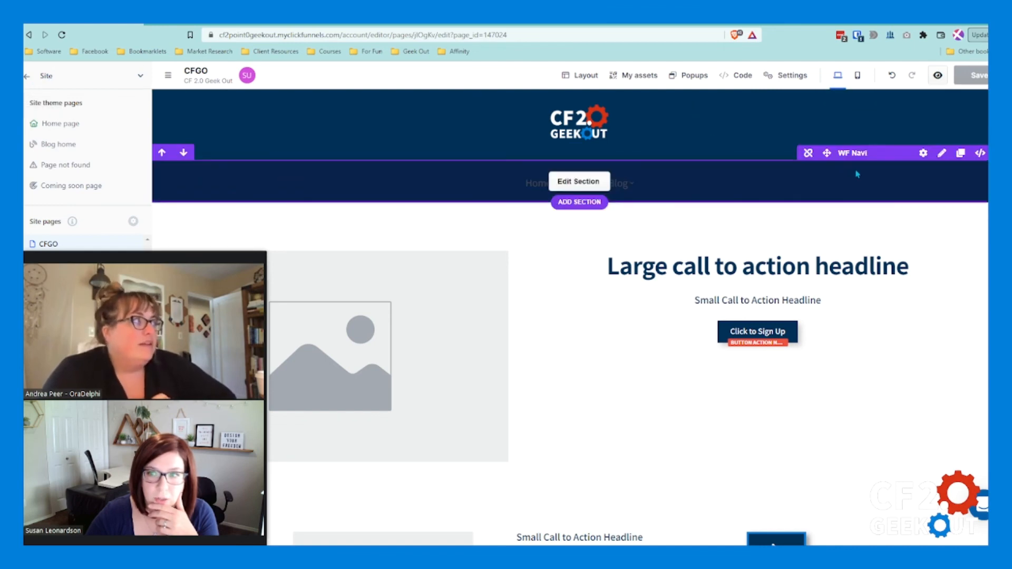
Step: Reopen the WF Navi universal section, inspect its navigation links including the Blog dropdown, and exit by discarding changes
{"action": "left_click", "coordinate": [575, 183]}
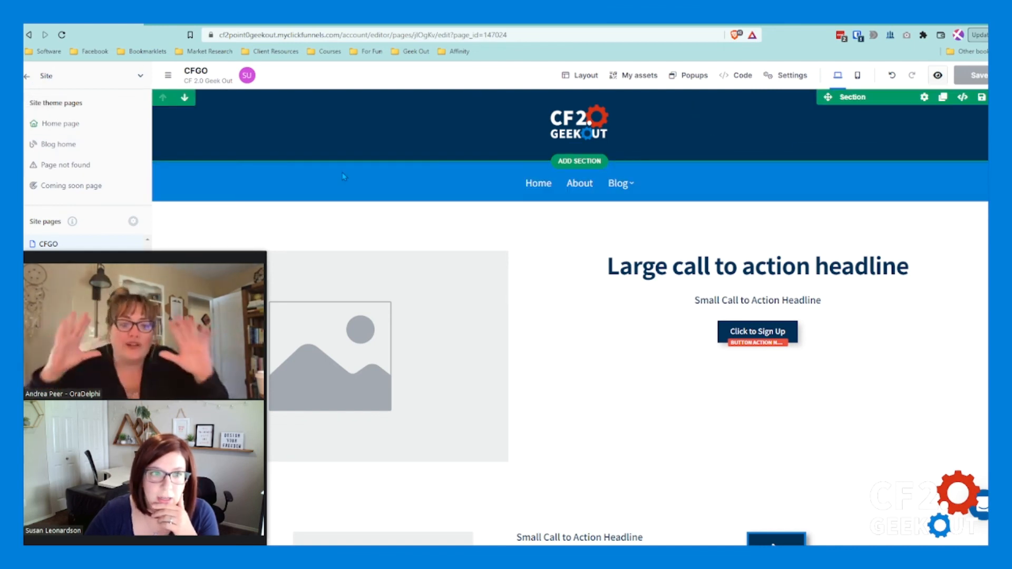
{"action": "left_click", "coordinate": [580, 183]}
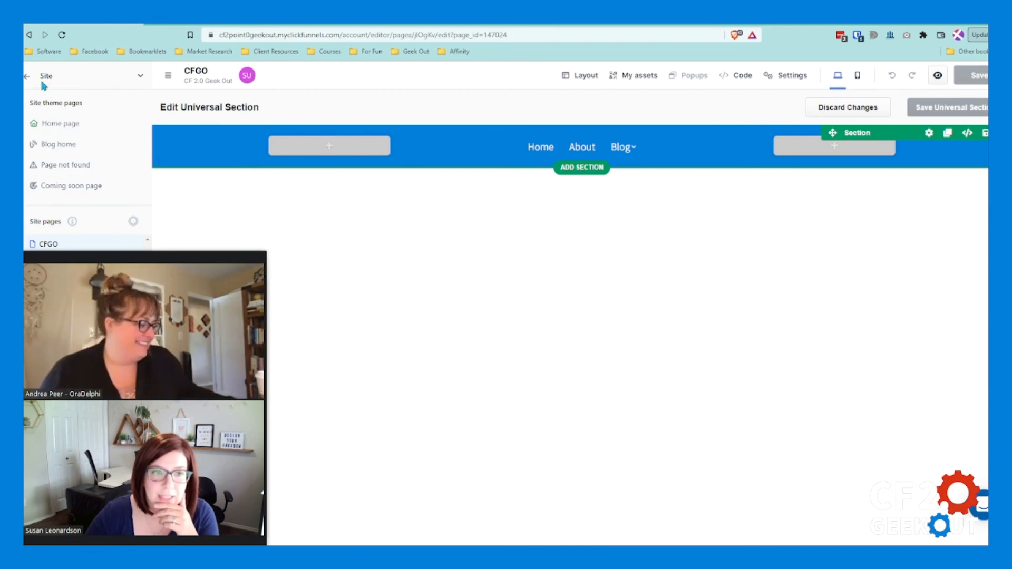
{"action": "left_click", "coordinate": [873, 110]}
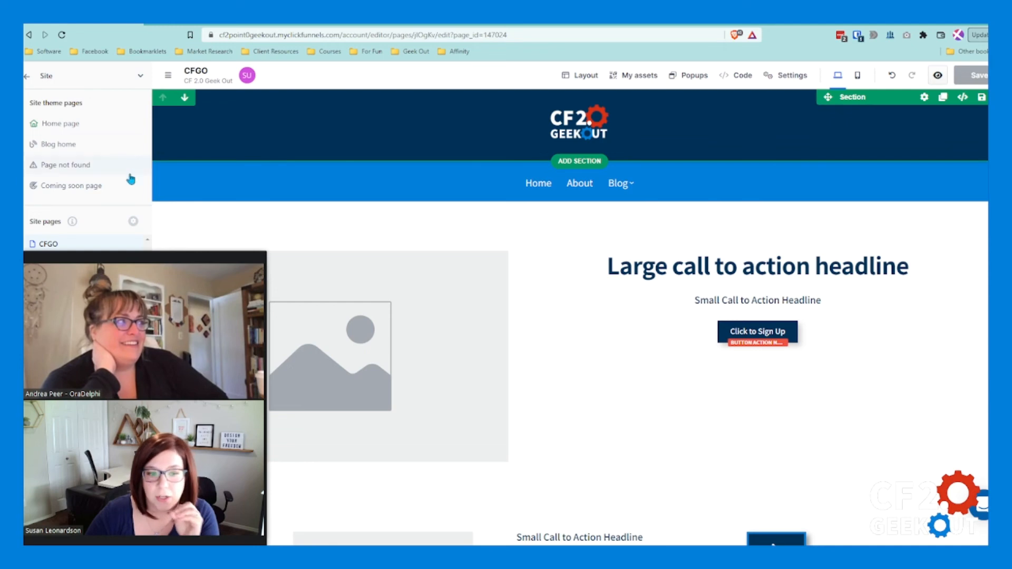
{"action": "mouse_move", "coordinate": [583, 185]}
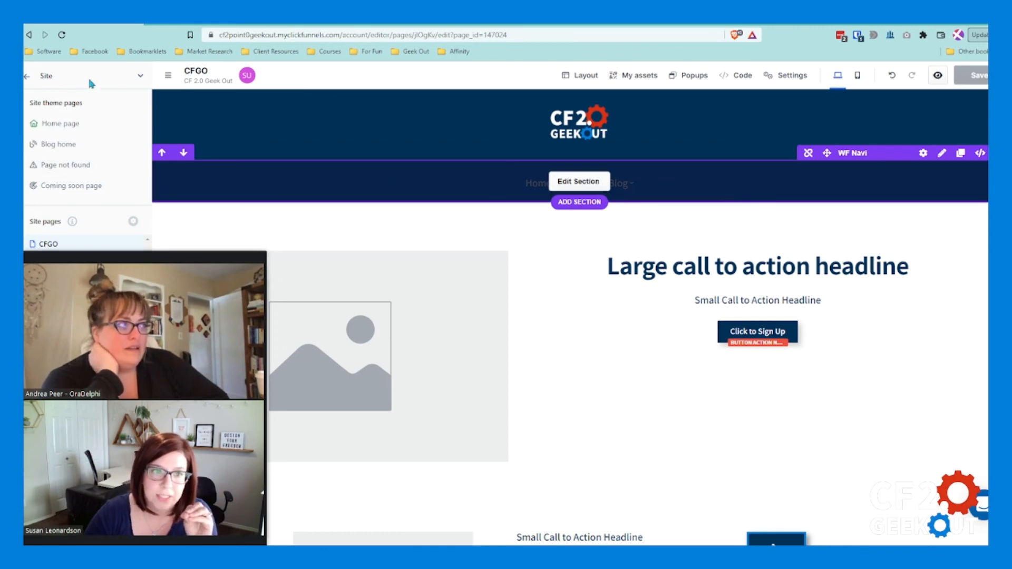
{"action": "left_click", "coordinate": [579, 181]}
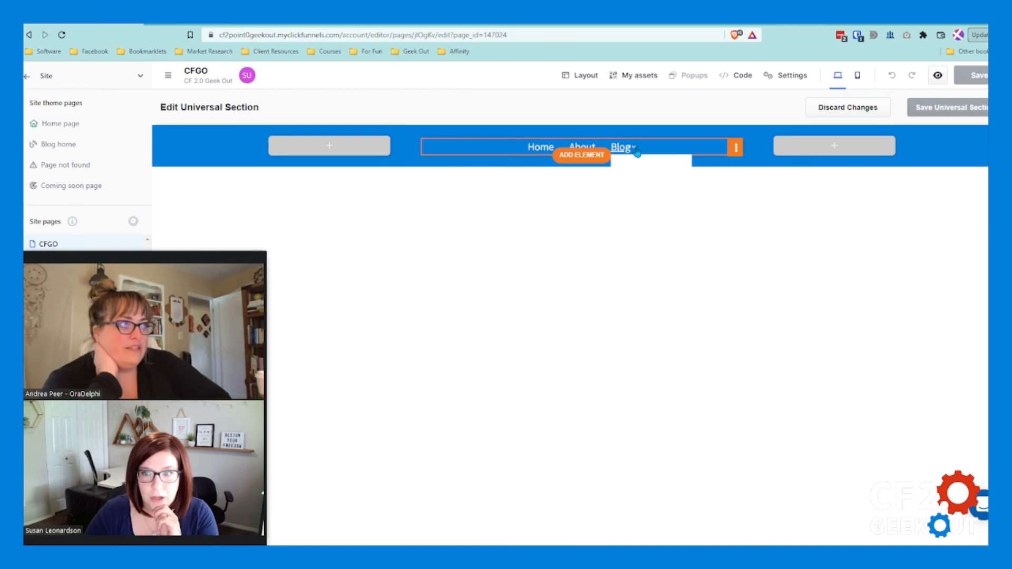
{"action": "left_click", "coordinate": [840, 107]}
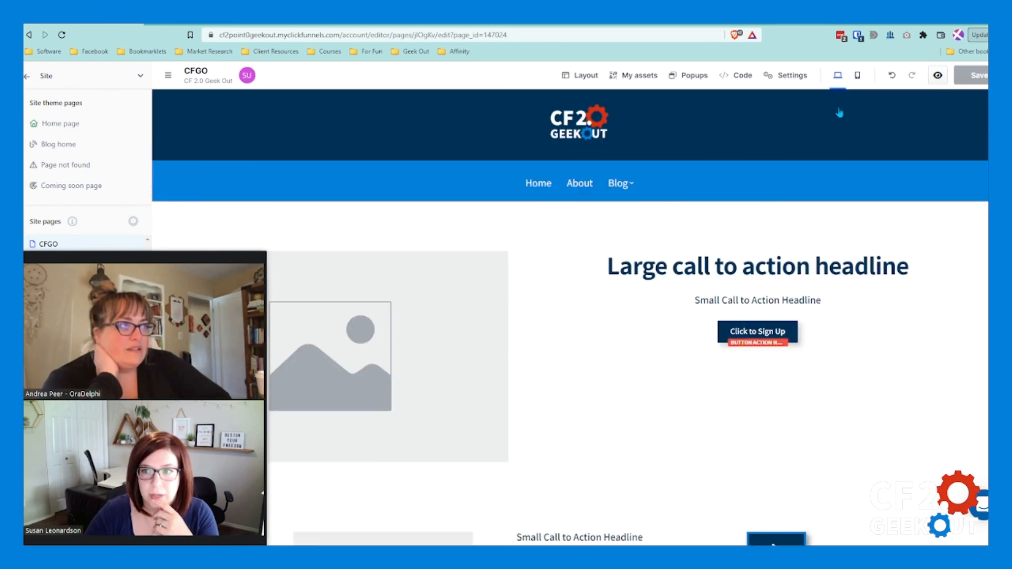
{"action": "scroll", "coordinate": [739, 316], "scroll_direction": "down", "scroll_amount": 8}
{"action": "scroll", "coordinate": [657, 331], "scroll_direction": "down", "scroll_amount": 3}
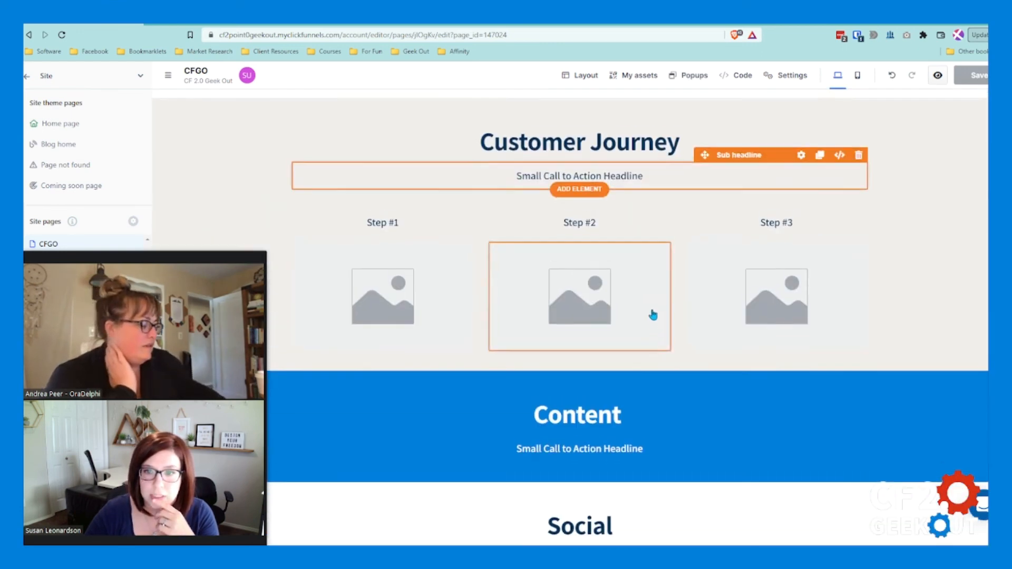
{"action": "scroll", "coordinate": [654, 312], "scroll_direction": "up", "scroll_amount": 2}
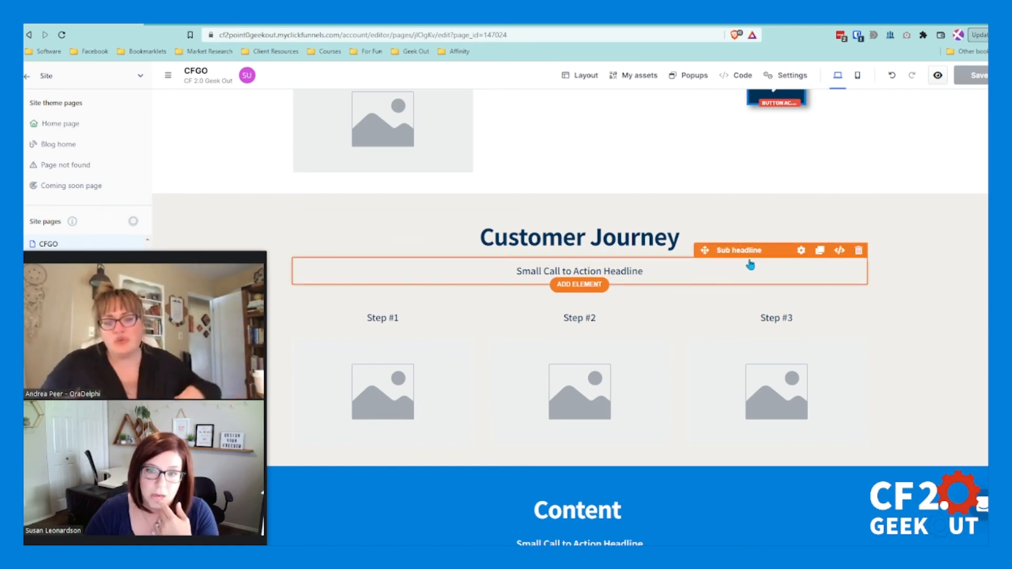
Step: Check the CFGO page's sections between the header and the headline below Social
{"action": "scroll", "coordinate": [774, 226], "scroll_direction": "down", "scroll_amount": 2}
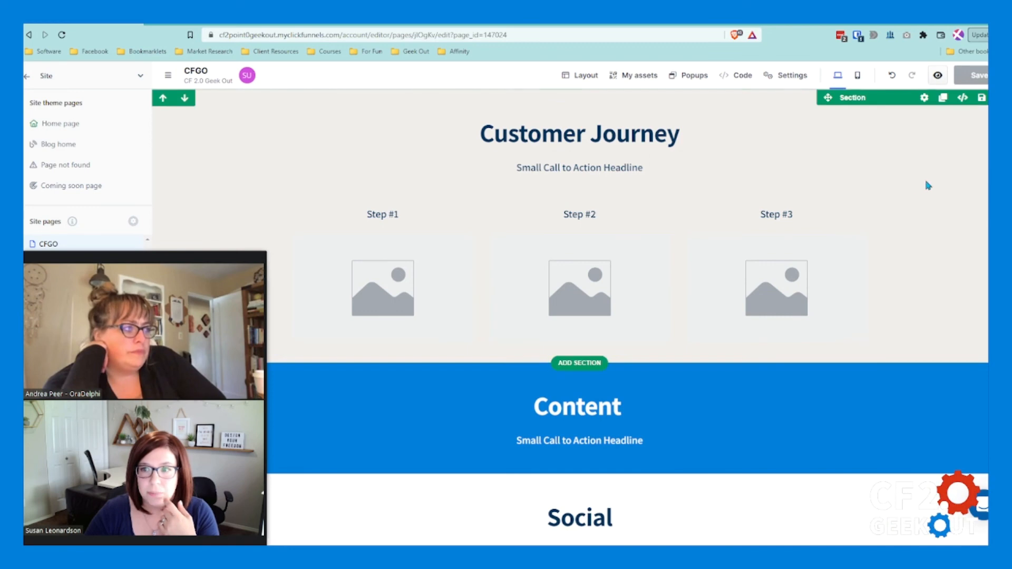
{"action": "scroll", "coordinate": [917, 190], "scroll_direction": "down", "scroll_amount": 3}
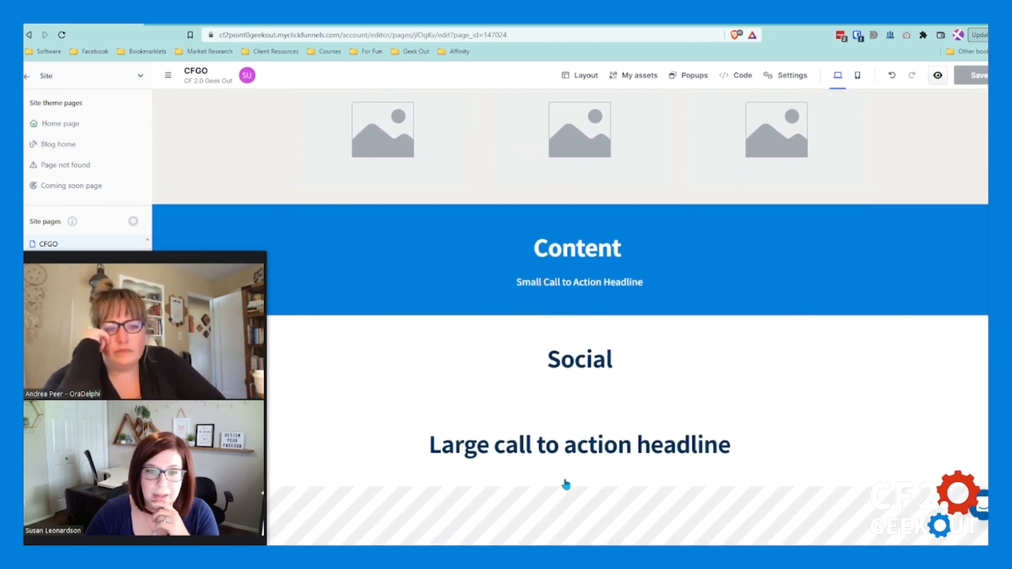
{"action": "scroll", "coordinate": [601, 271], "scroll_direction": "up", "scroll_amount": 8}
{"action": "scroll", "coordinate": [603, 271], "scroll_direction": "up", "scroll_amount": 7}
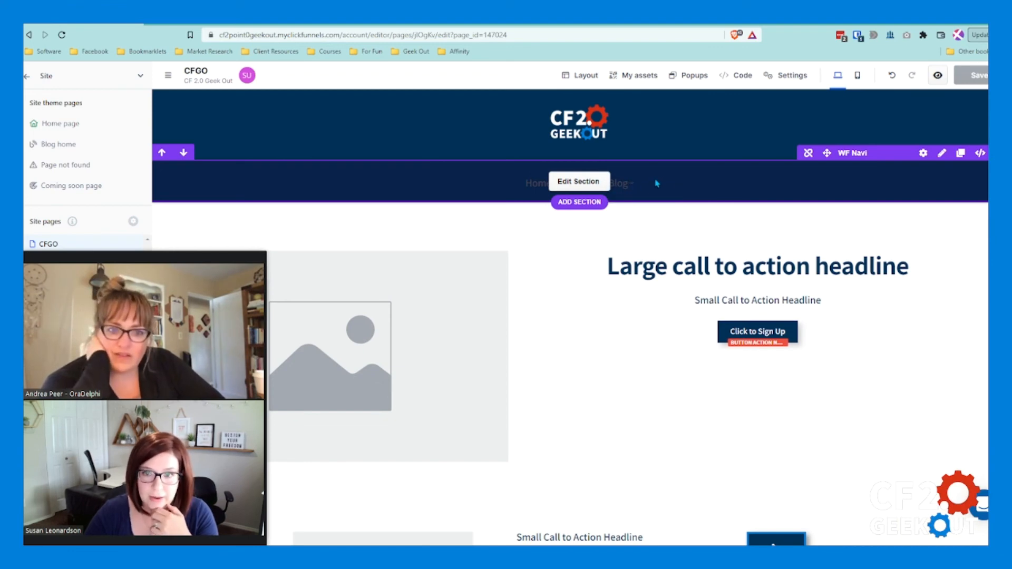
{"action": "scroll", "coordinate": [574, 411], "scroll_direction": "down", "scroll_amount": 12}
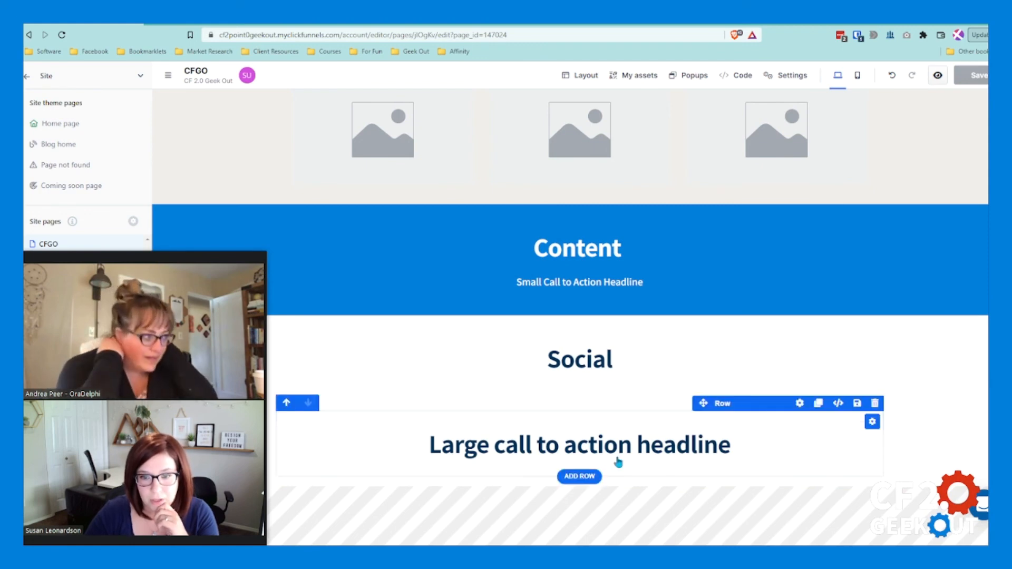
{"action": "scroll", "coordinate": [711, 287], "scroll_direction": "up", "scroll_amount": 15}
{"action": "scroll", "coordinate": [756, 142], "scroll_direction": "up", "scroll_amount": 1}
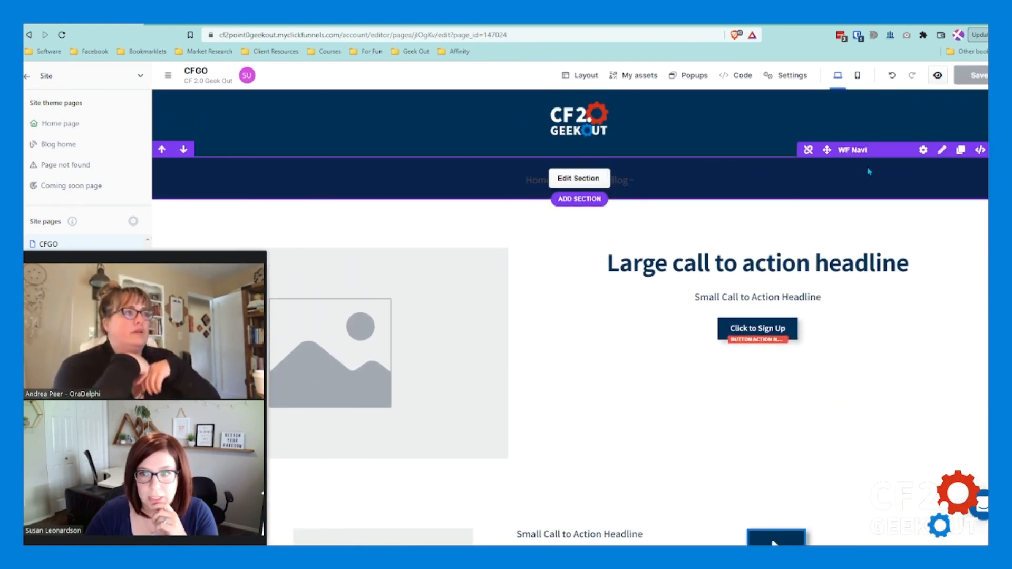
{"action": "left_click", "coordinate": [790, 74]}
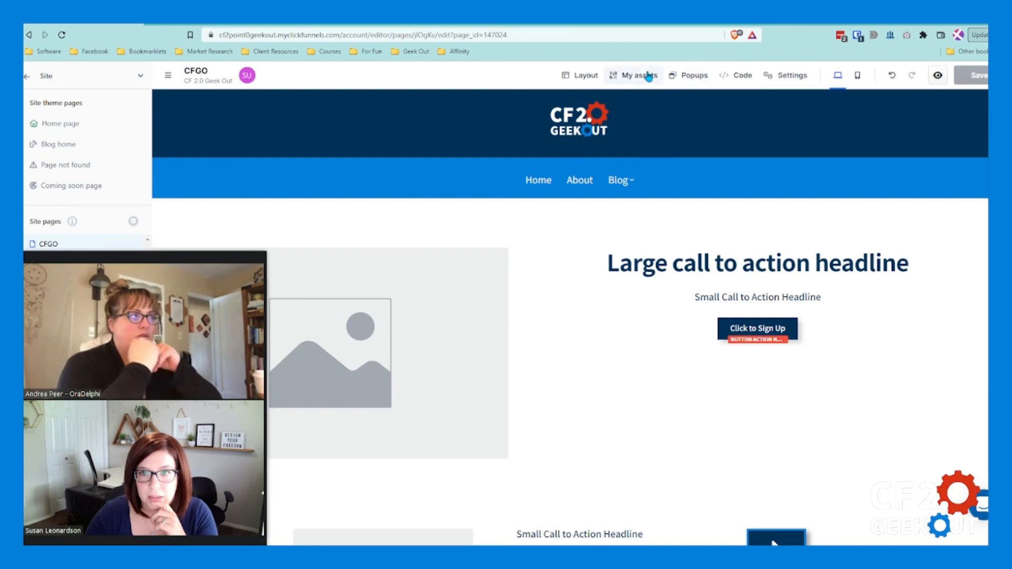
Step: Examine the saved section assets, covering the universal sections, the Header designs and the Navigations designs
{"action": "scroll", "coordinate": [583, 421], "scroll_direction": "down", "scroll_amount": 12}
{"action": "left_click", "coordinate": [635, 76]}
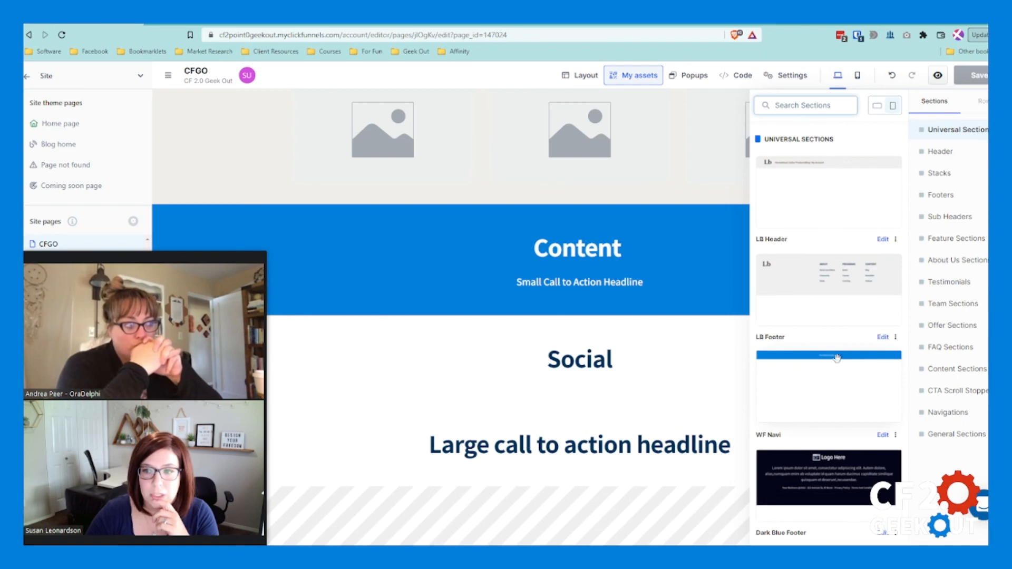
{"action": "left_click", "coordinate": [955, 156]}
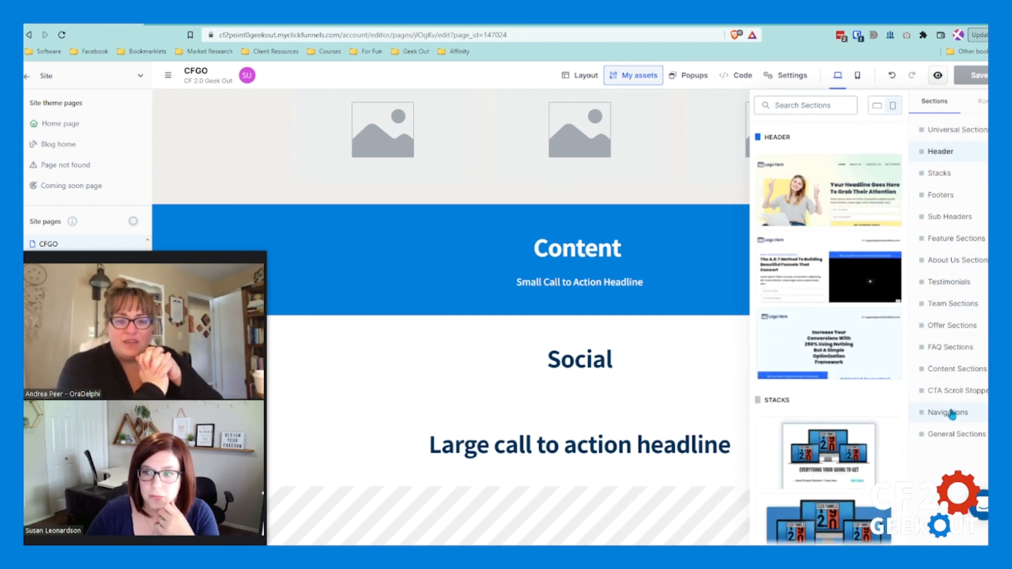
{"action": "double_click", "coordinate": [949, 414]}
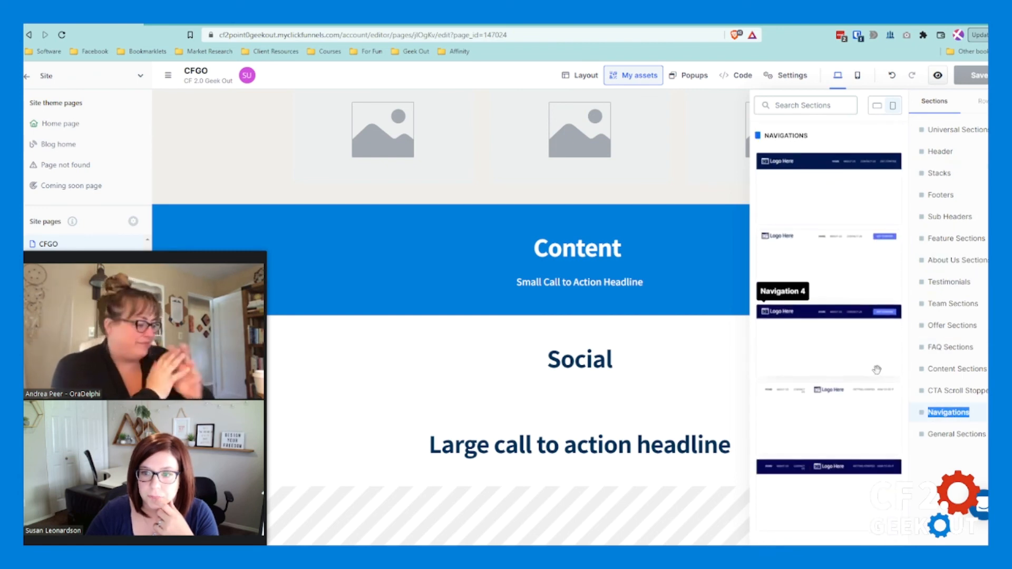
{"action": "scroll", "coordinate": [859, 405], "scroll_direction": "down", "scroll_amount": 4}
{"action": "scroll", "coordinate": [849, 379], "scroll_direction": "up", "scroll_amount": 6}
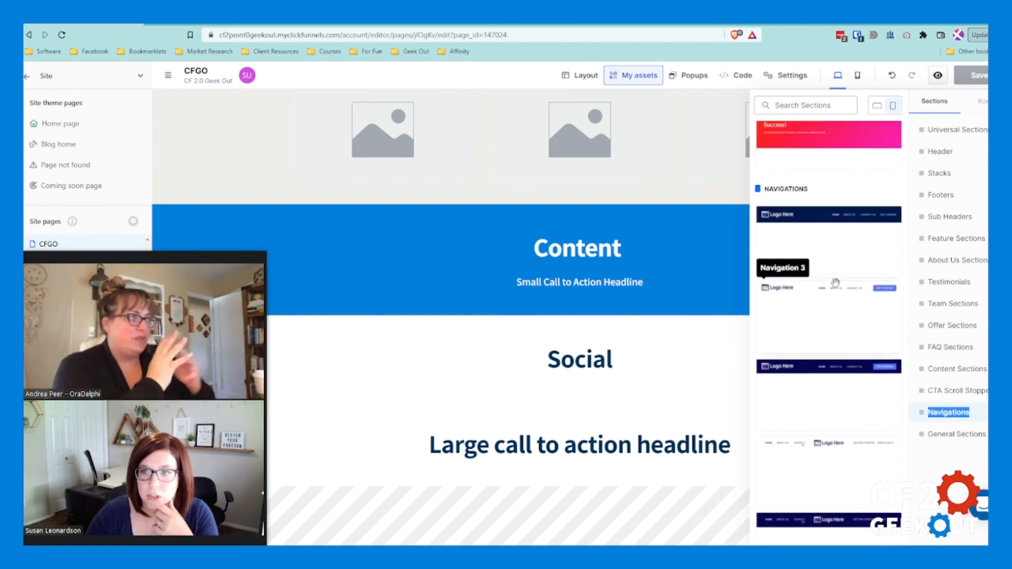
{"action": "left_click", "coordinate": [833, 283]}
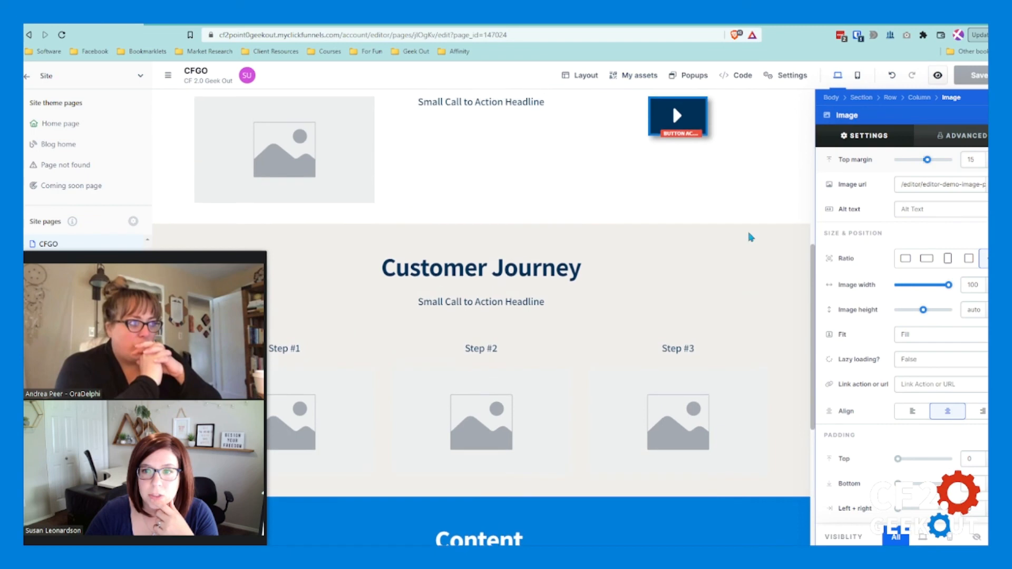
{"action": "scroll", "coordinate": [744, 259], "scroll_direction": "up", "scroll_amount": 1}
{"action": "left_click", "coordinate": [999, 115]}
{"action": "scroll", "coordinate": [896, 177], "scroll_direction": "down", "scroll_amount": 8}
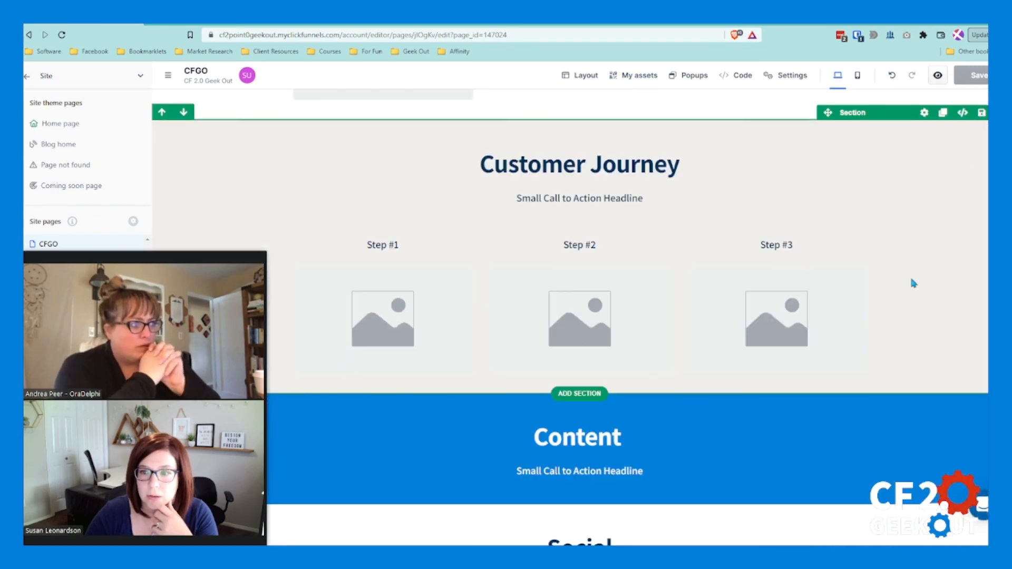
{"action": "scroll", "coordinate": [917, 317], "scroll_direction": "up", "scroll_amount": 2}
{"action": "scroll", "coordinate": [918, 322], "scroll_direction": "up", "scroll_amount": 8}
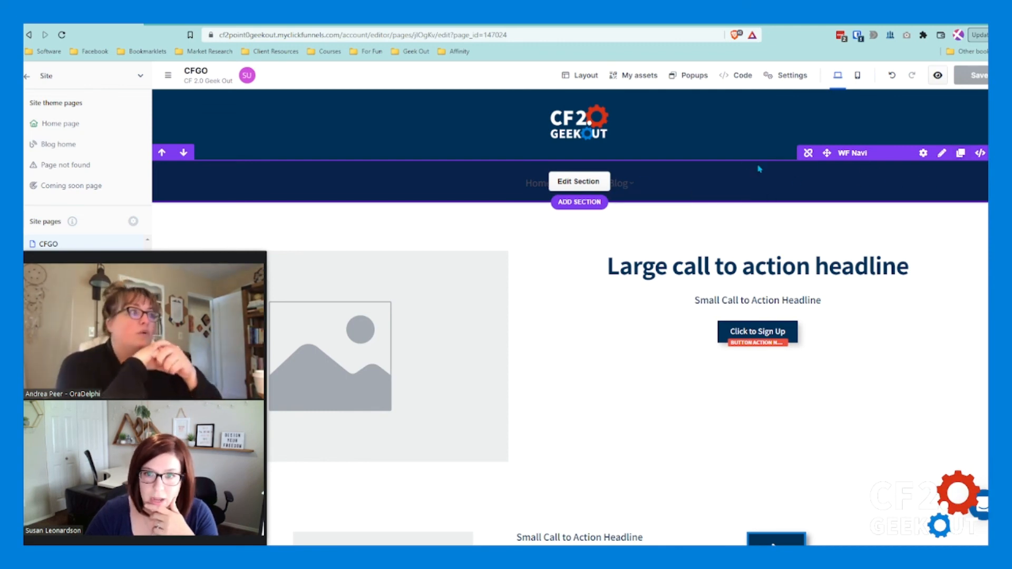
Step: Compare the Navigations designs, the guarantee rows and the Header designs among the saved assets
{"action": "left_click", "coordinate": [645, 77]}
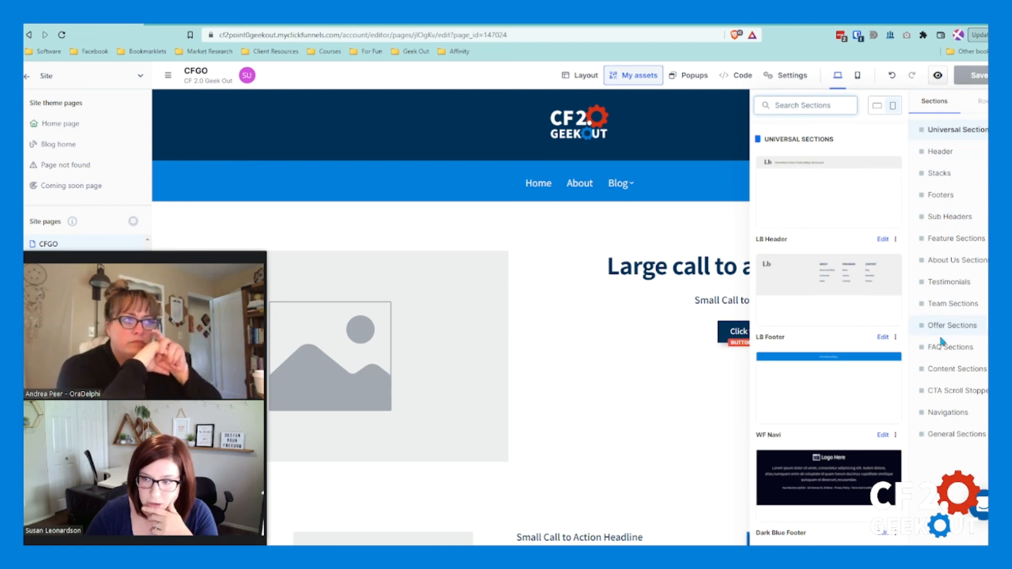
{"action": "left_click", "coordinate": [935, 413]}
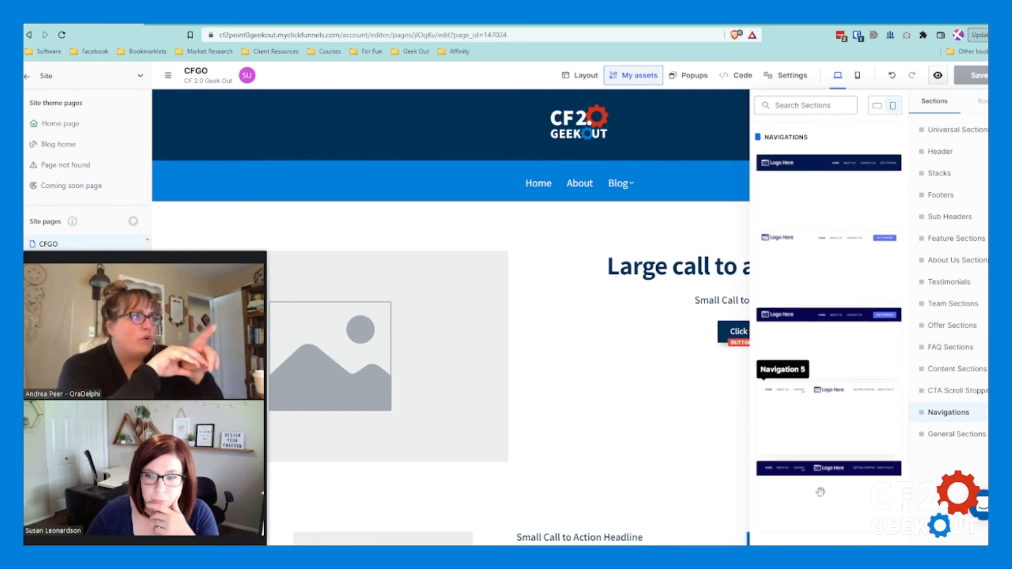
{"action": "scroll", "coordinate": [821, 492], "scroll_direction": "down", "scroll_amount": 1}
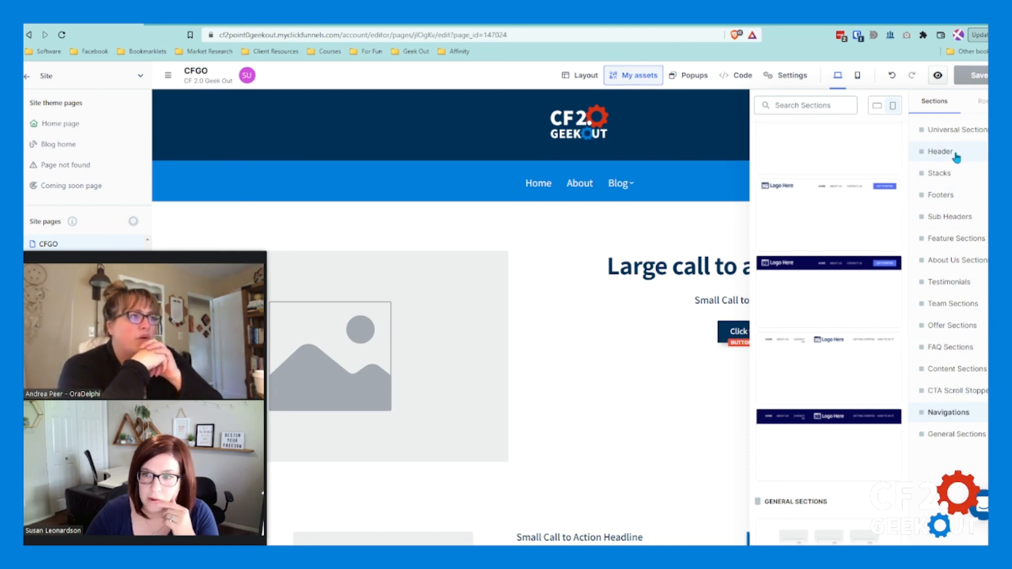
{"action": "left_click", "coordinate": [982, 101]}
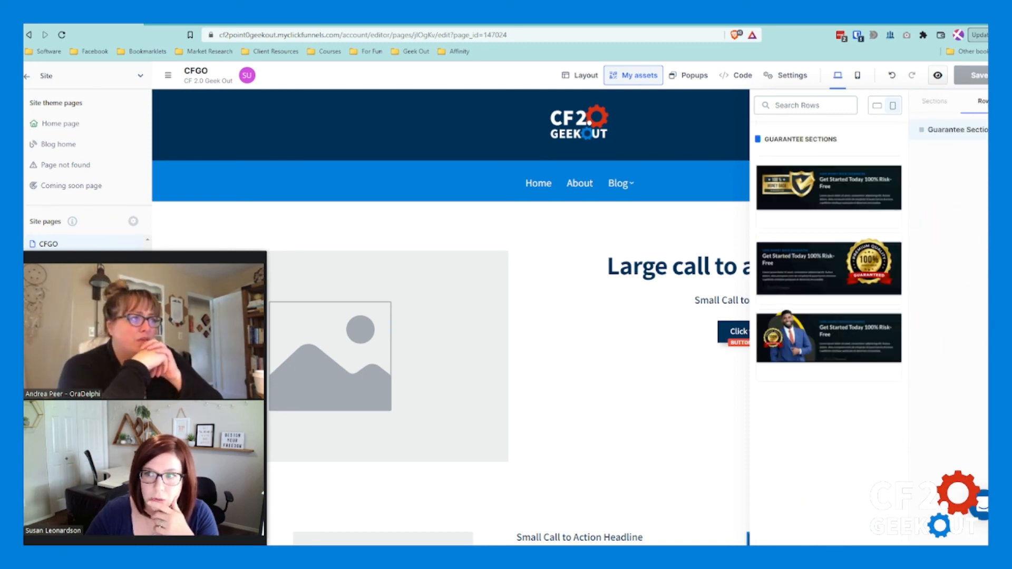
{"action": "left_click", "coordinate": [931, 103]}
{"action": "left_click", "coordinate": [949, 152]}
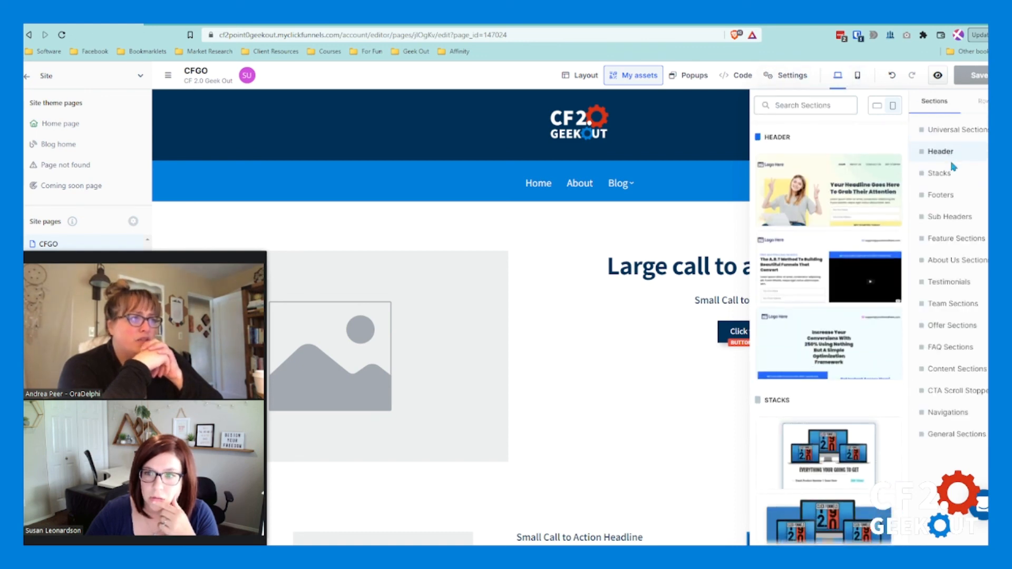
Step: Look through the universal sections and on to the Footers and Sub Headers designs, then close the assets
{"action": "left_click", "coordinate": [983, 132]}
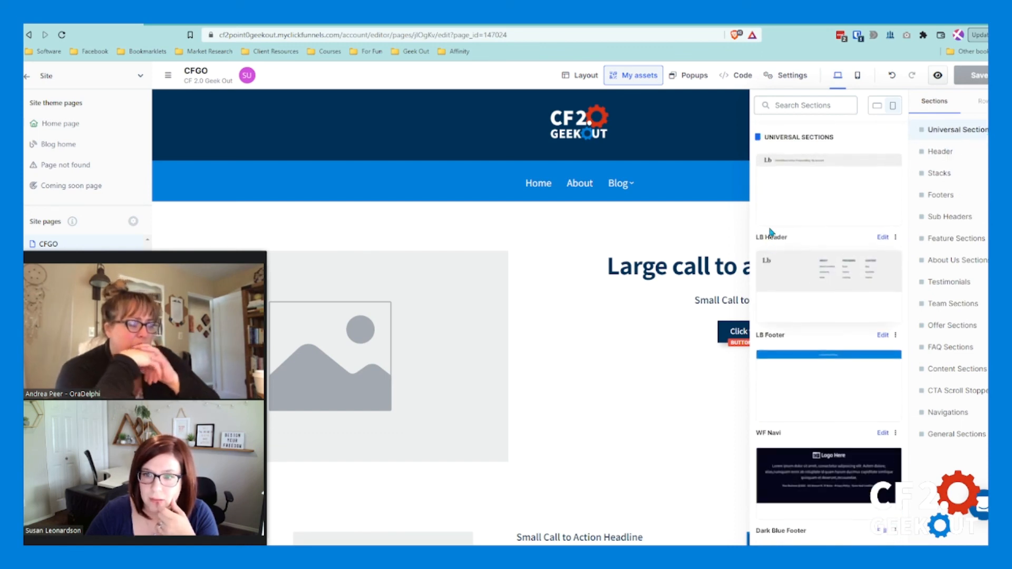
{"action": "scroll", "coordinate": [793, 279], "scroll_direction": "down", "scroll_amount": 4}
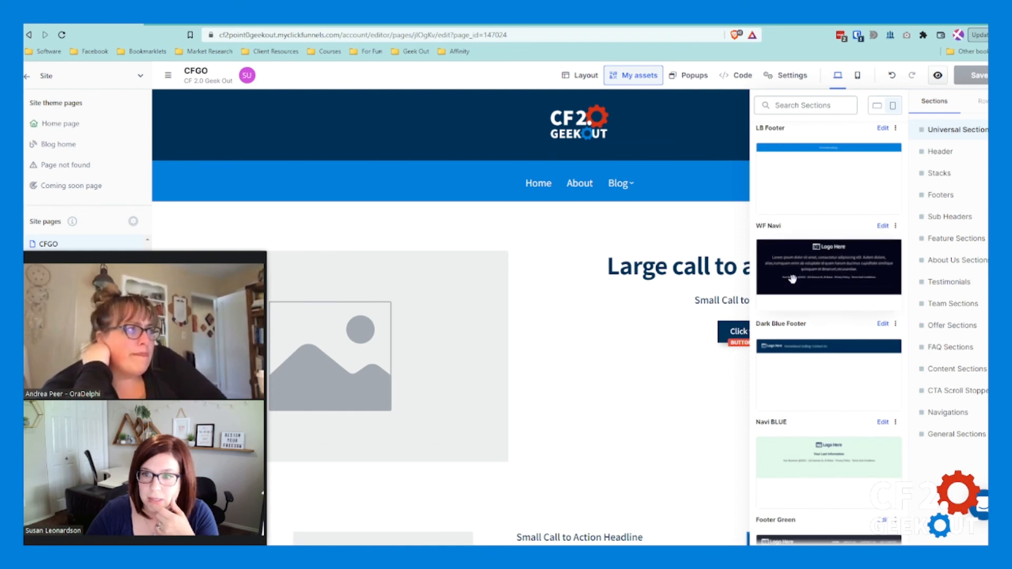
{"action": "scroll", "coordinate": [792, 280], "scroll_direction": "down", "scroll_amount": 6}
{"action": "scroll", "coordinate": [795, 331], "scroll_direction": "down", "scroll_amount": 5}
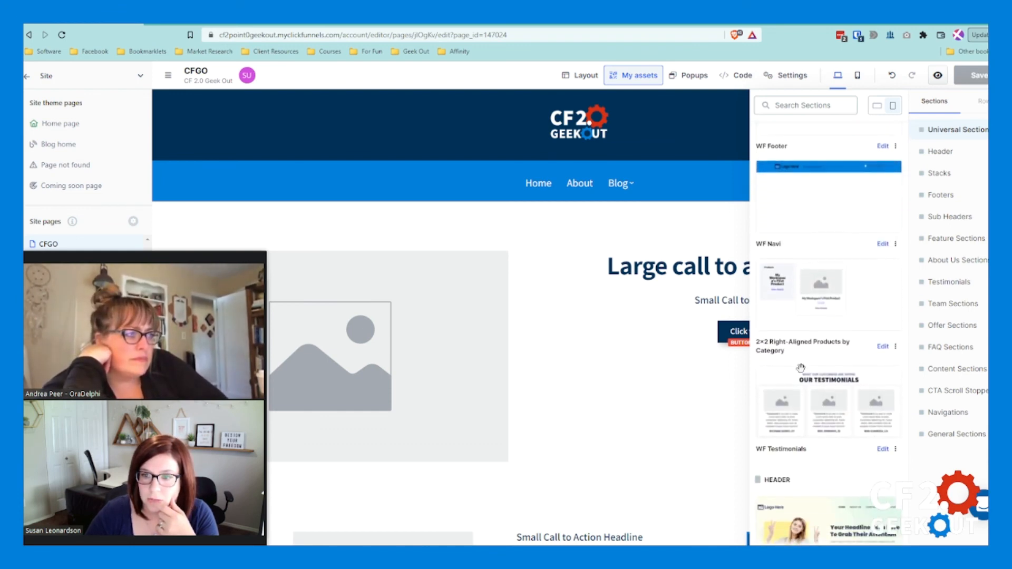
{"action": "scroll", "coordinate": [896, 384], "scroll_direction": "down", "scroll_amount": 6}
{"action": "scroll", "coordinate": [896, 388], "scroll_direction": "down", "scroll_amount": 12}
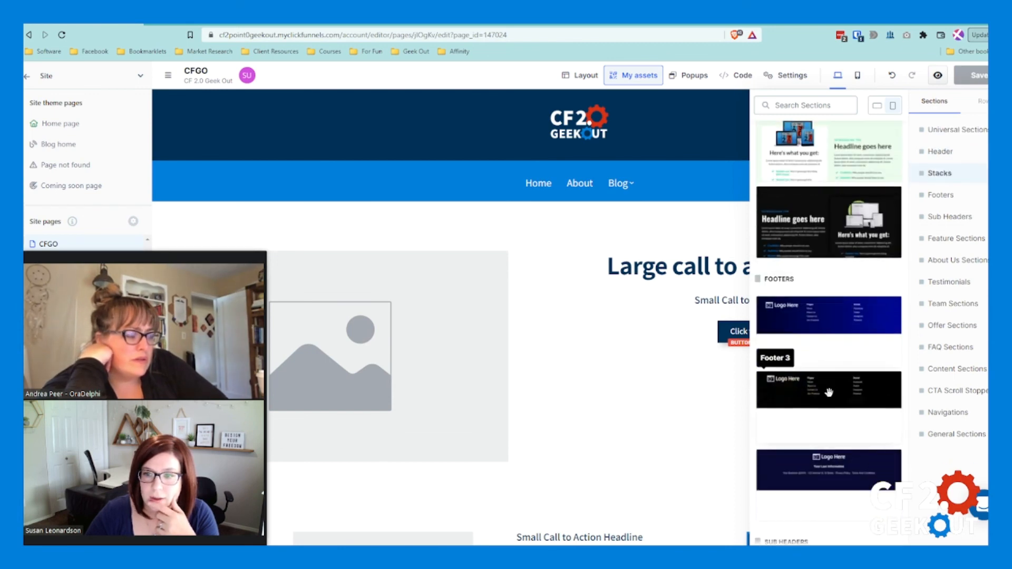
{"action": "scroll", "coordinate": [832, 391], "scroll_direction": "down", "scroll_amount": 10}
{"action": "scroll", "coordinate": [812, 426], "scroll_direction": "up", "scroll_amount": 6}
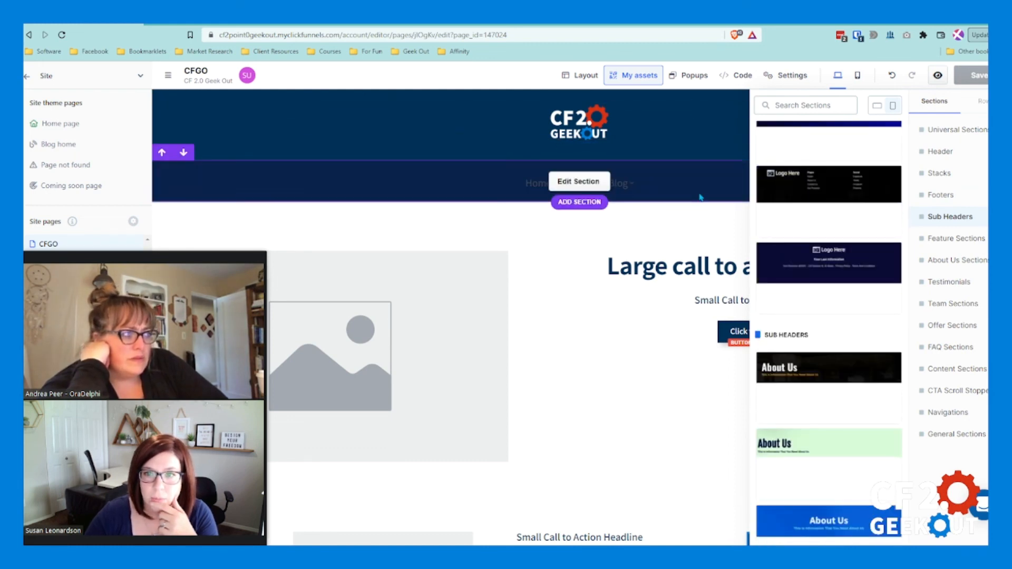
{"action": "left_click", "coordinate": [702, 197]}
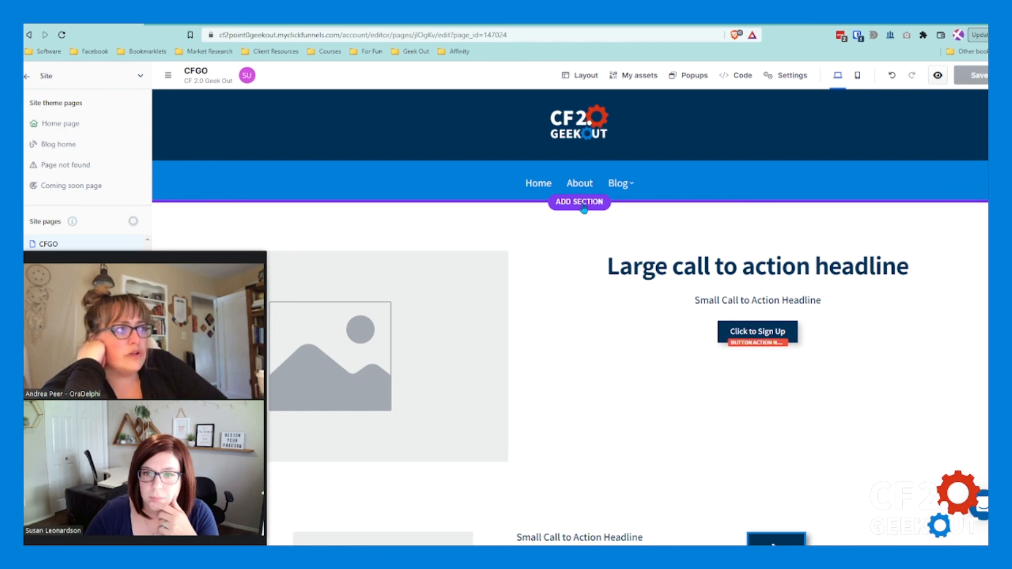
Step: Try to place the WF Navi universal section that carries a logo below the existing navigation bar
{"action": "left_click", "coordinate": [635, 75]}
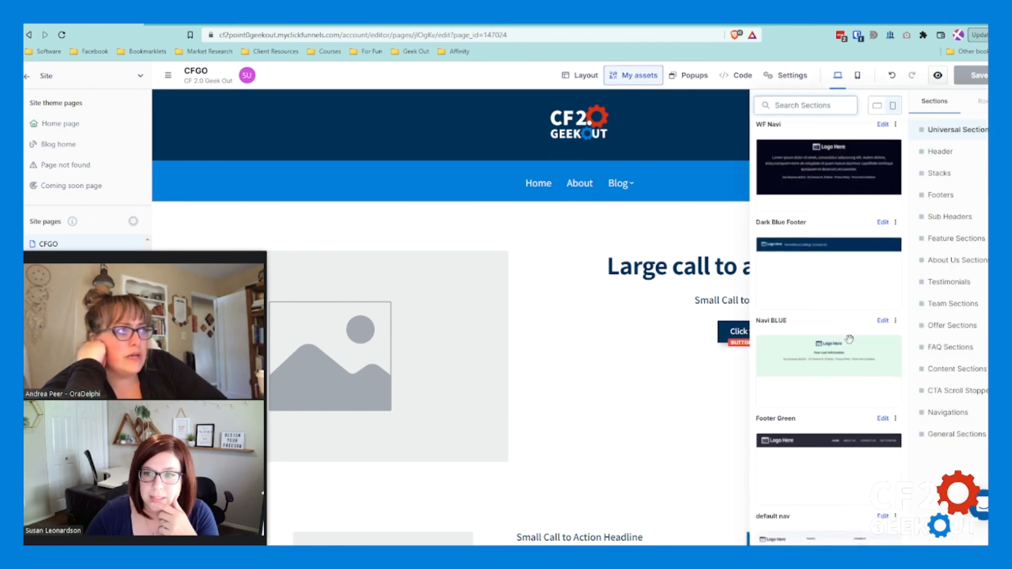
{"action": "scroll", "coordinate": [825, 348], "scroll_direction": "down", "scroll_amount": 4}
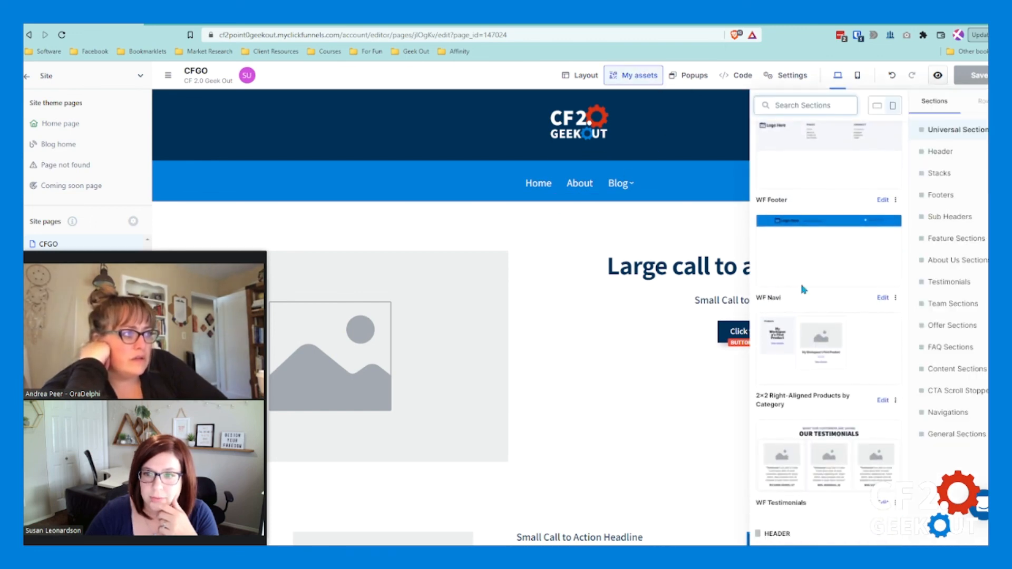
{"action": "left_click_drag", "start_coordinate": [836, 235], "coordinate": [591, 212]}
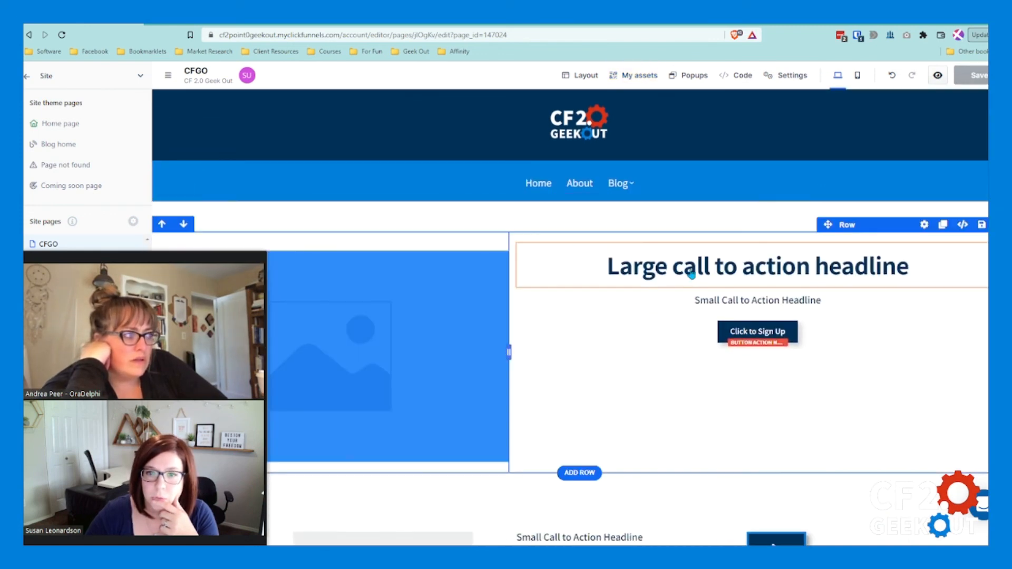
Step: Insert another WF Navi universal section directly below the existing navigation bar and dismiss the section library
{"action": "left_click", "coordinate": [636, 76]}
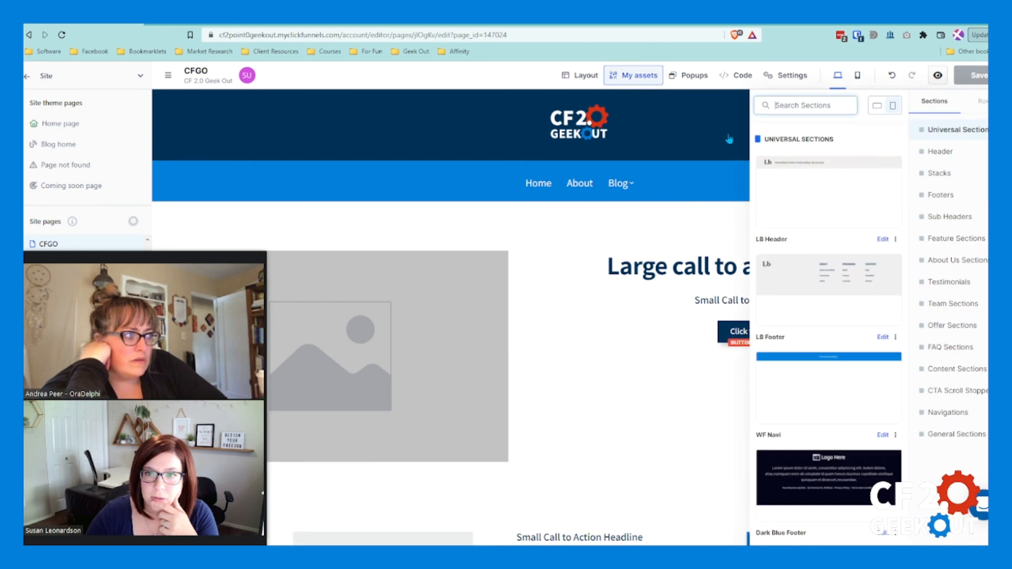
{"action": "scroll", "coordinate": [814, 336], "scroll_direction": "down", "scroll_amount": 2}
{"action": "scroll", "coordinate": [815, 316], "scroll_direction": "up", "scroll_amount": 3}
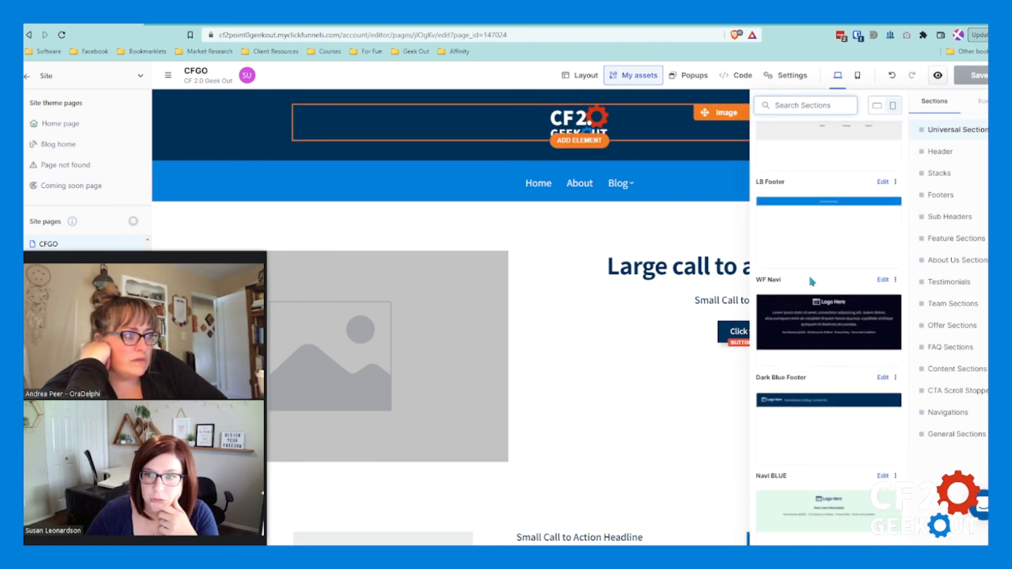
{"action": "left_click_drag", "start_coordinate": [805, 232], "coordinate": [561, 268]}
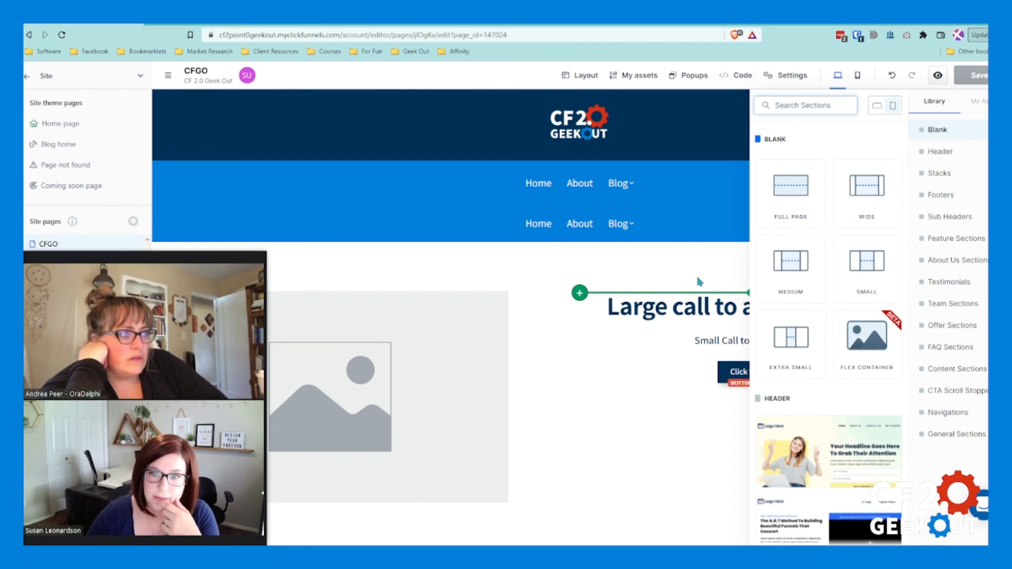
{"action": "scroll", "coordinate": [808, 415], "scroll_direction": "down", "scroll_amount": 2}
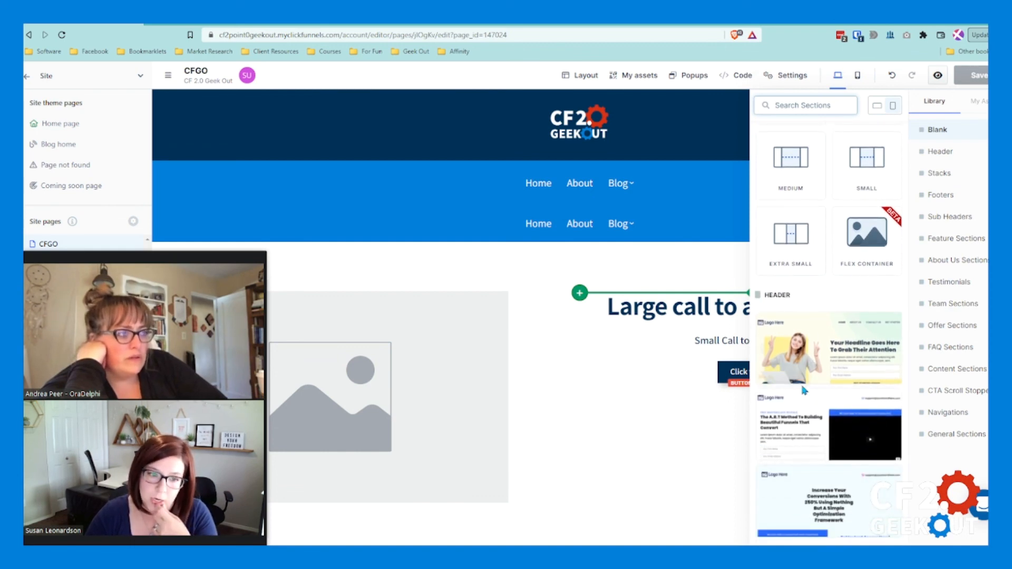
{"action": "left_click", "coordinate": [680, 267]}
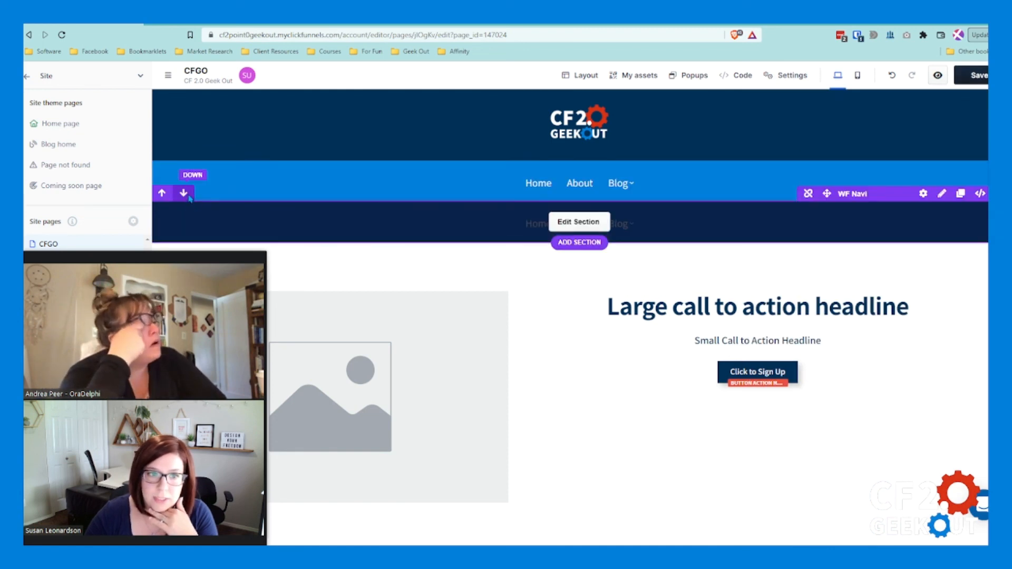
Step: Move the second WF Navi section down the page to sit between Social and the last large headline
{"action": "left_click", "coordinate": [184, 193]}
{"action": "scroll", "coordinate": [295, 354], "scroll_direction": "down", "scroll_amount": 5}
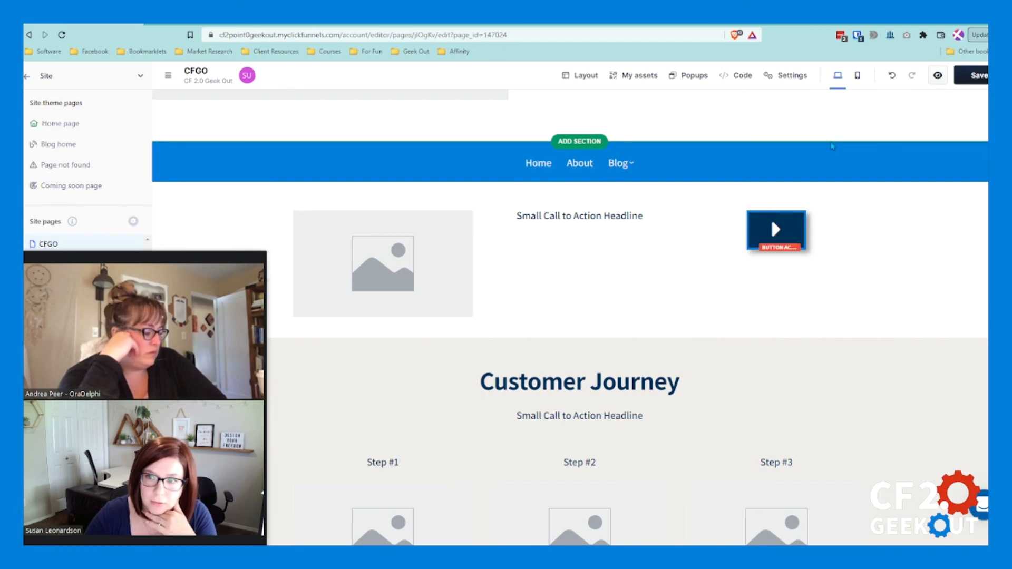
{"action": "left_click_drag", "start_coordinate": [827, 132], "coordinate": [620, 369]}
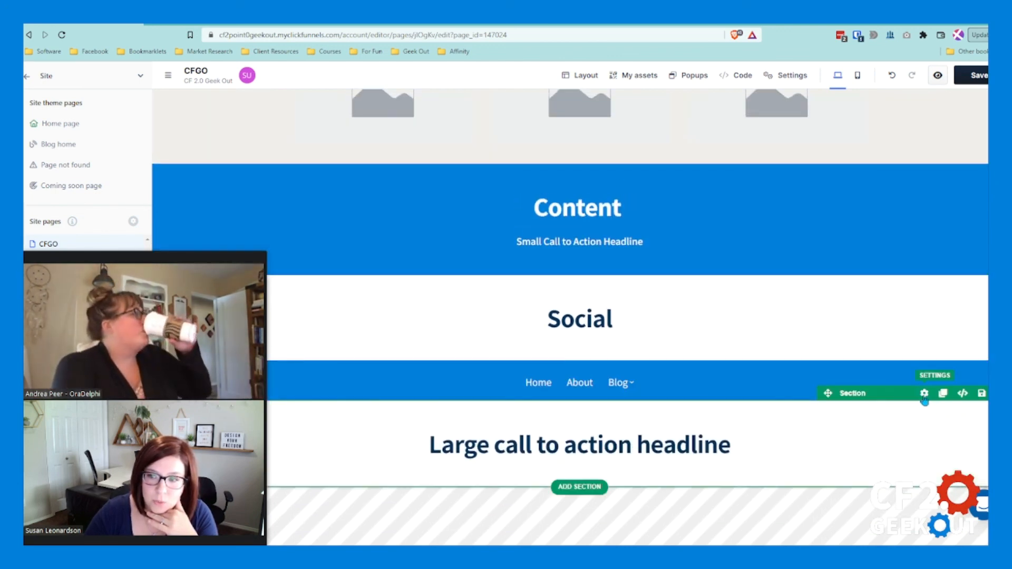
Step: Apply the Dark Background paint to the last section holding the large call to action headline
{"action": "left_click", "coordinate": [925, 394]}
{"action": "left_click", "coordinate": [960, 203]}
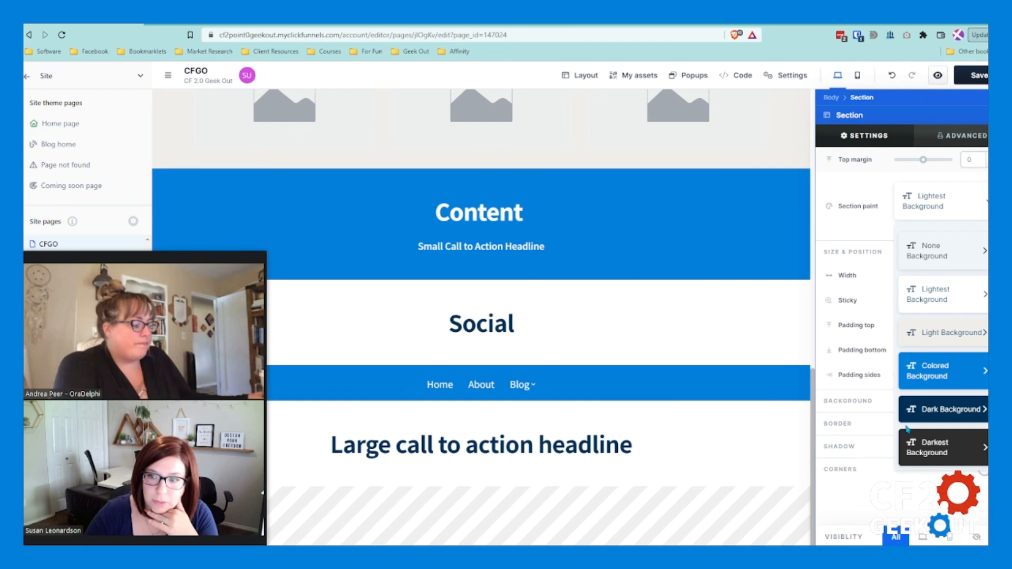
{"action": "left_click", "coordinate": [944, 410]}
{"action": "left_click", "coordinate": [703, 467]}
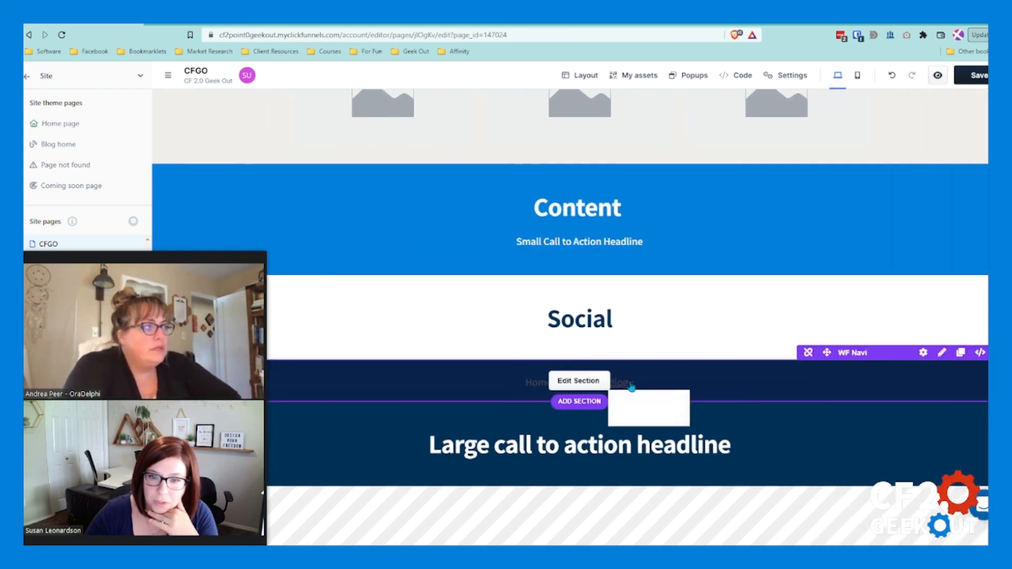
Step: Examine the basic and advanced settings offered for the lower WF Navi universal section, then close them
{"action": "left_click", "coordinate": [924, 353]}
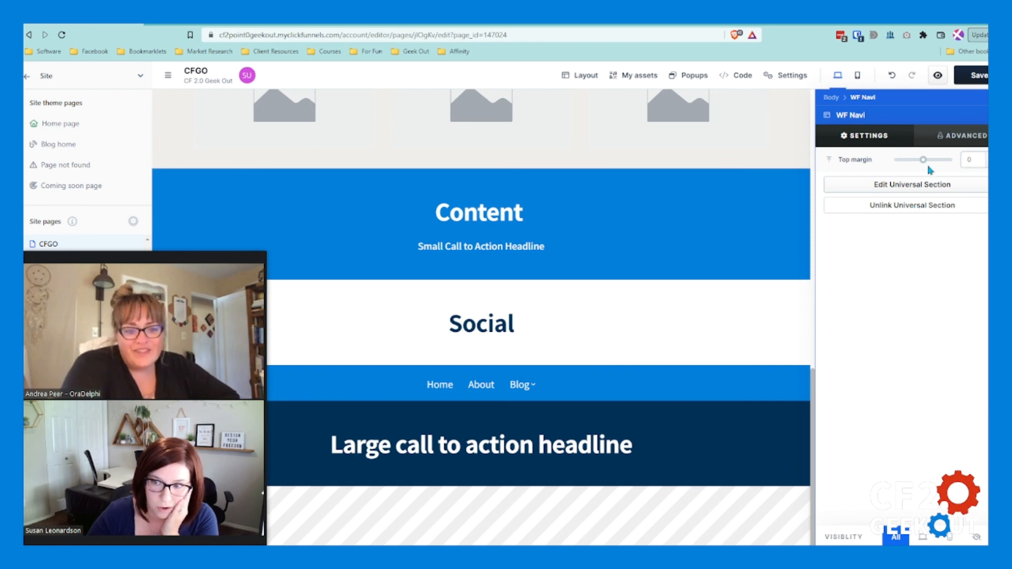
{"action": "left_click", "coordinate": [984, 136]}
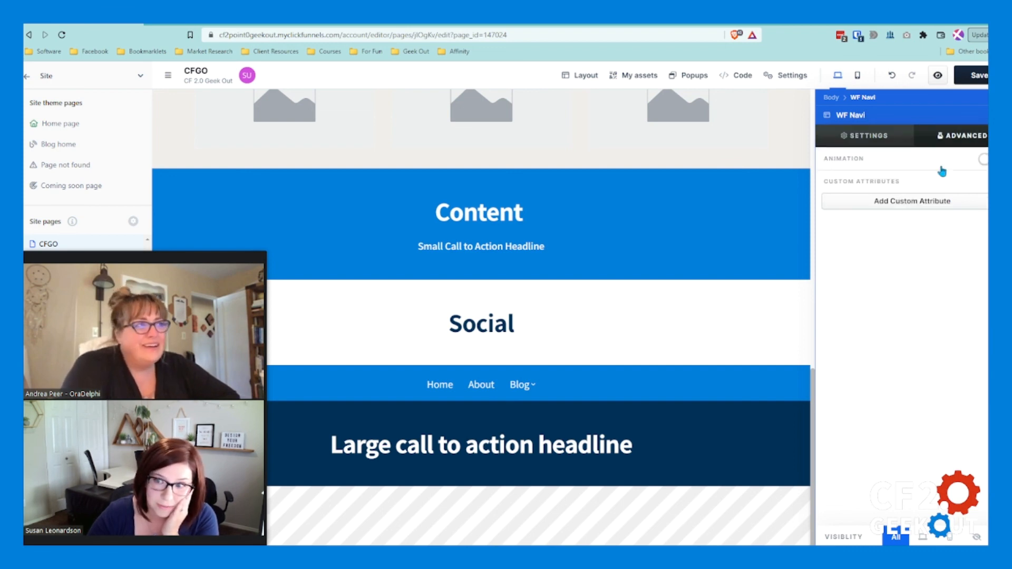
{"action": "left_click", "coordinate": [610, 311]}
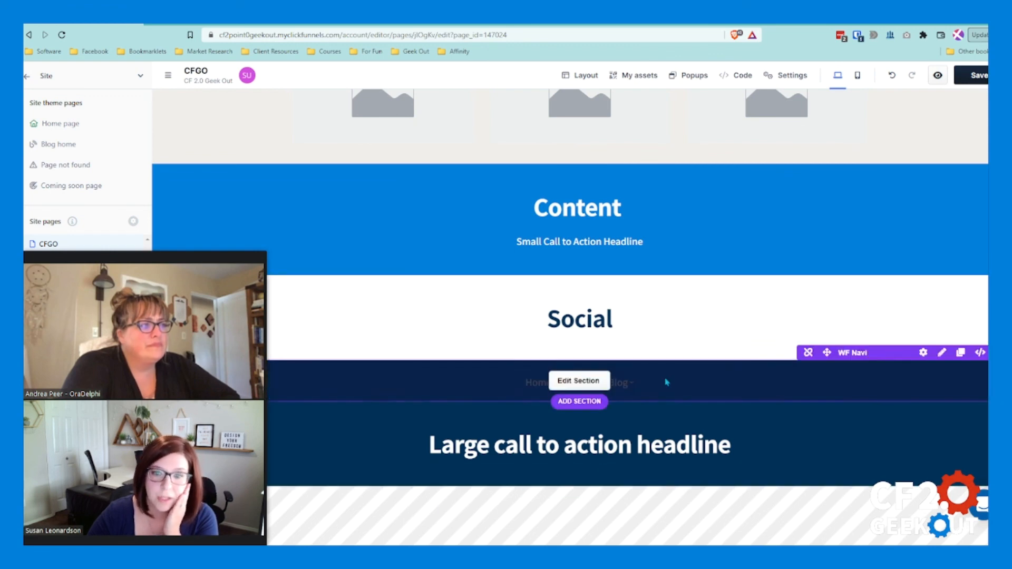
{"action": "scroll", "coordinate": [581, 445], "scroll_direction": "up", "scroll_amount": 1}
{"action": "scroll", "coordinate": [581, 444], "scroll_direction": "down", "scroll_amount": 1}
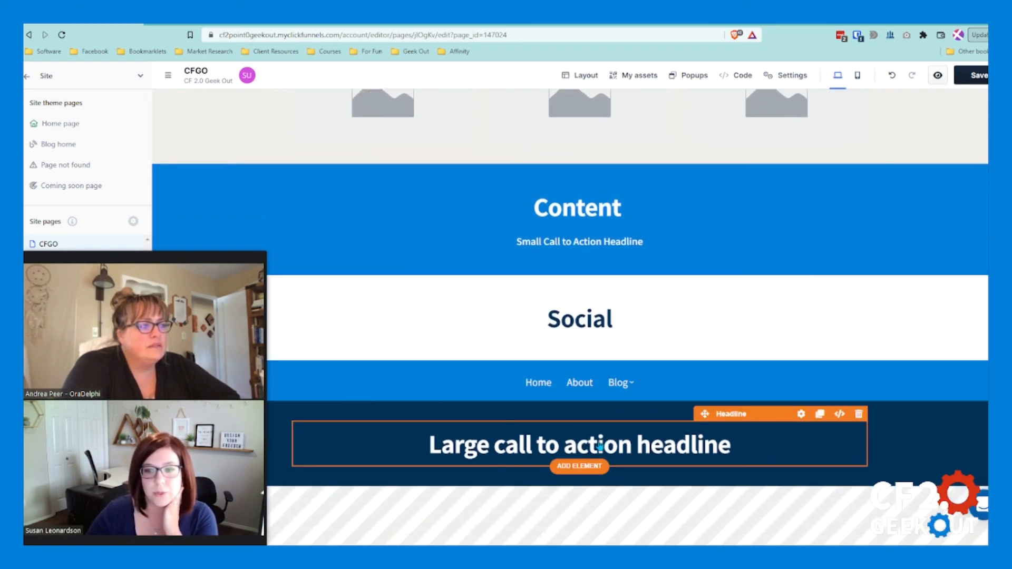
Step: Add an Image element below the large call to action headline in the dark last section
{"action": "left_click", "coordinate": [578, 467]}
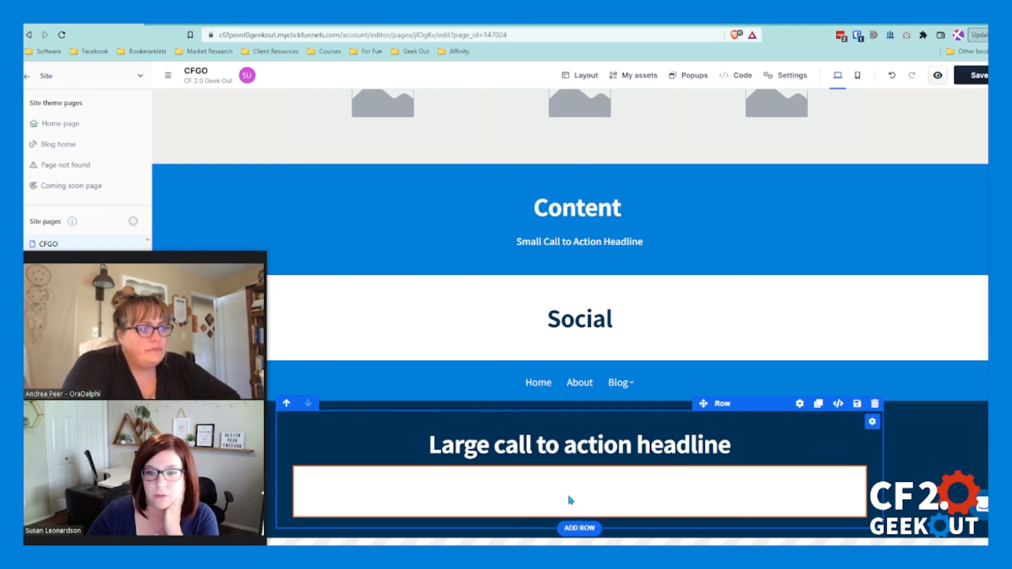
{"action": "left_click", "coordinate": [559, 466]}
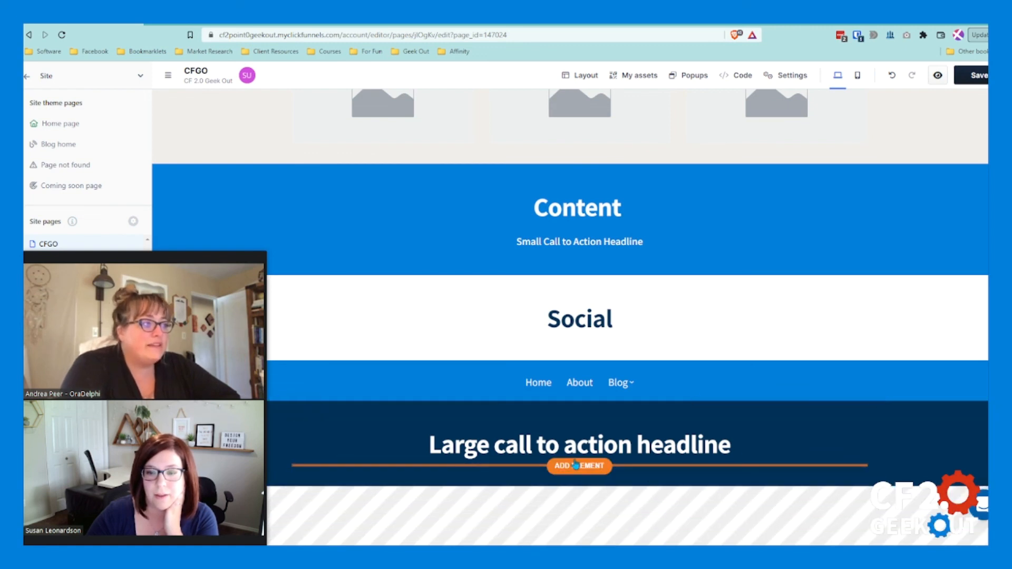
{"action": "left_click", "coordinate": [580, 466]}
{"action": "left_click", "coordinate": [791, 332]}
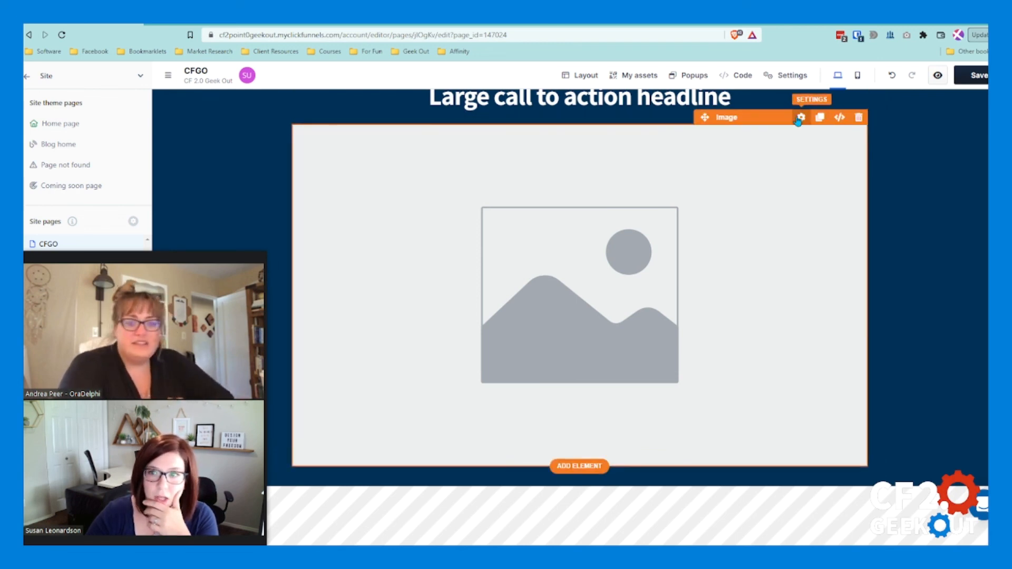
Step: Set the new image to the white CF 2.0 Geek Out logo from the image gallery and reduce its width to 13
{"action": "left_click", "coordinate": [801, 117]}
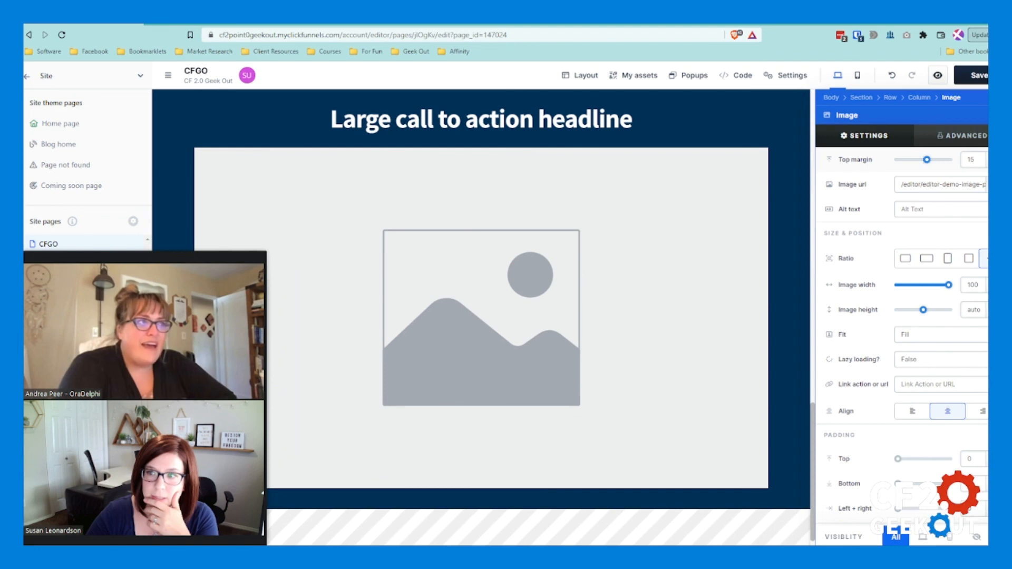
{"action": "left_click", "coordinate": [995, 185]}
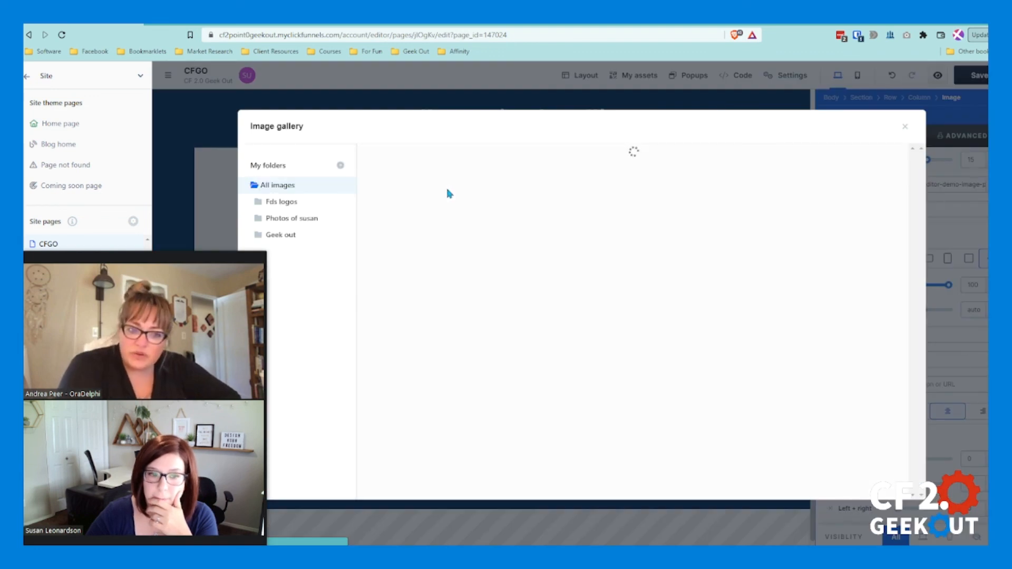
{"action": "left_click", "coordinate": [506, 189]}
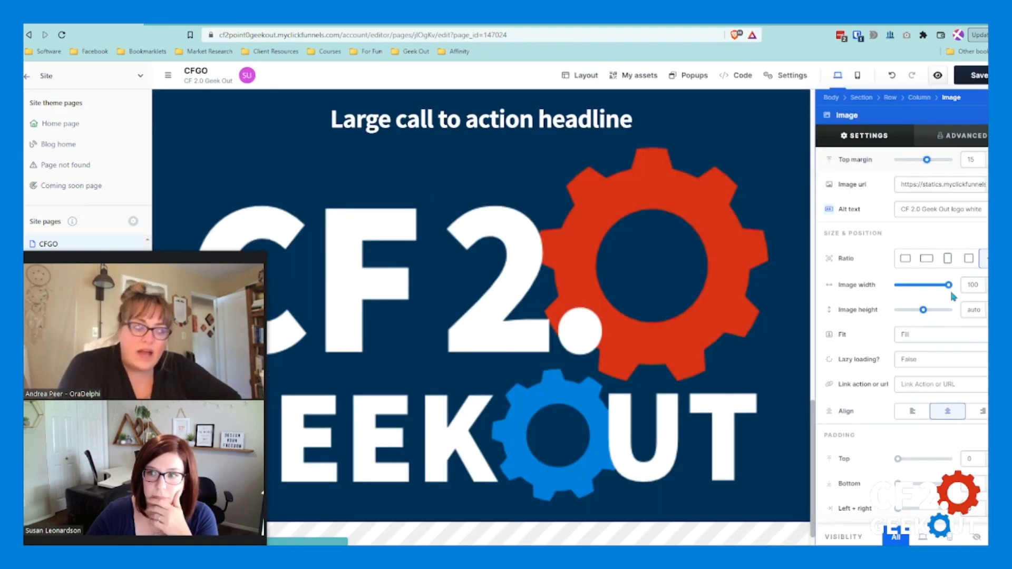
{"action": "left_click_drag", "start_coordinate": [953, 288], "coordinate": [906, 288]}
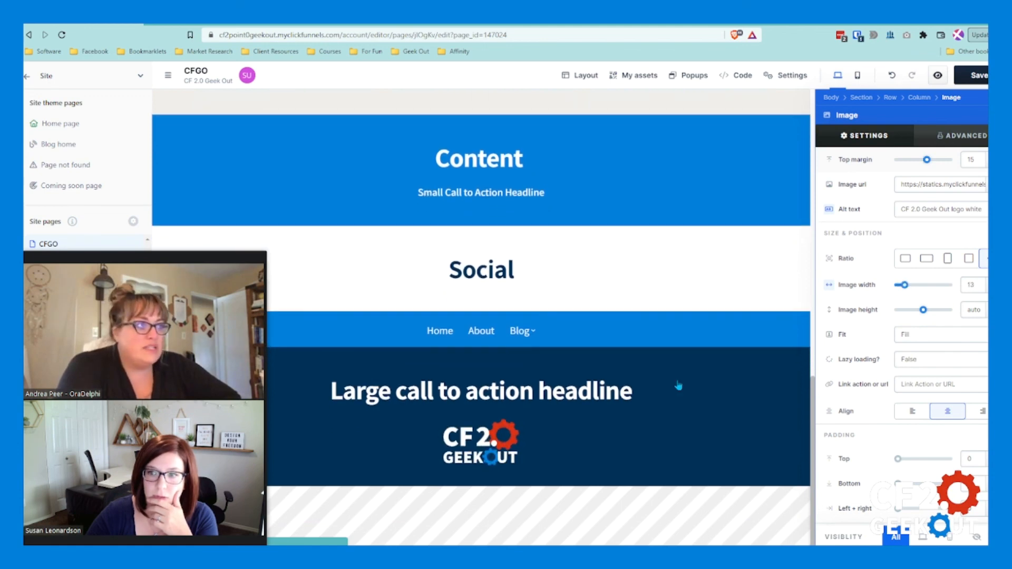
{"action": "left_click", "coordinate": [727, 352]}
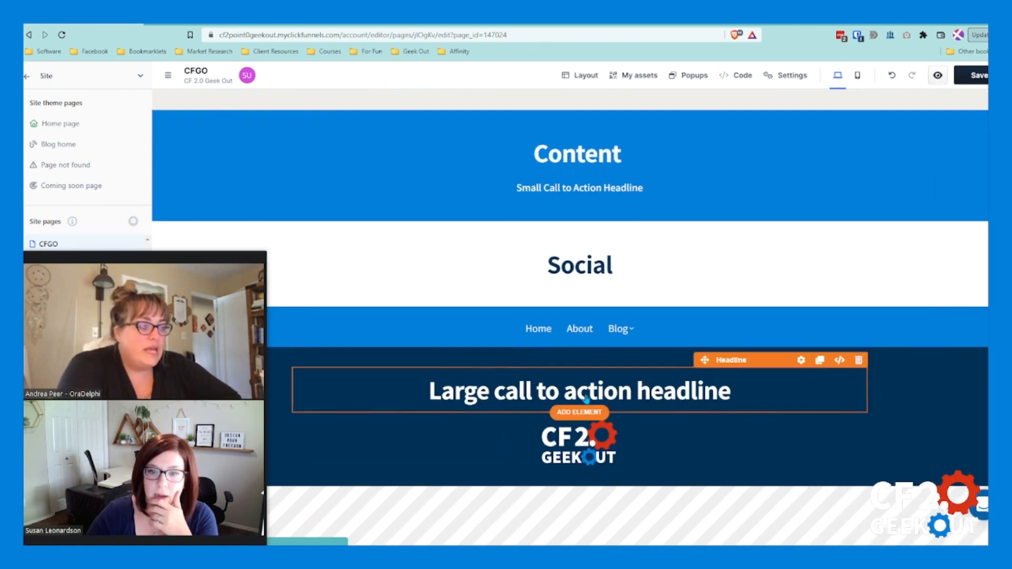
Step: Move the logo image above the large call to action headline in the last section
{"action": "left_click", "coordinate": [588, 399]}
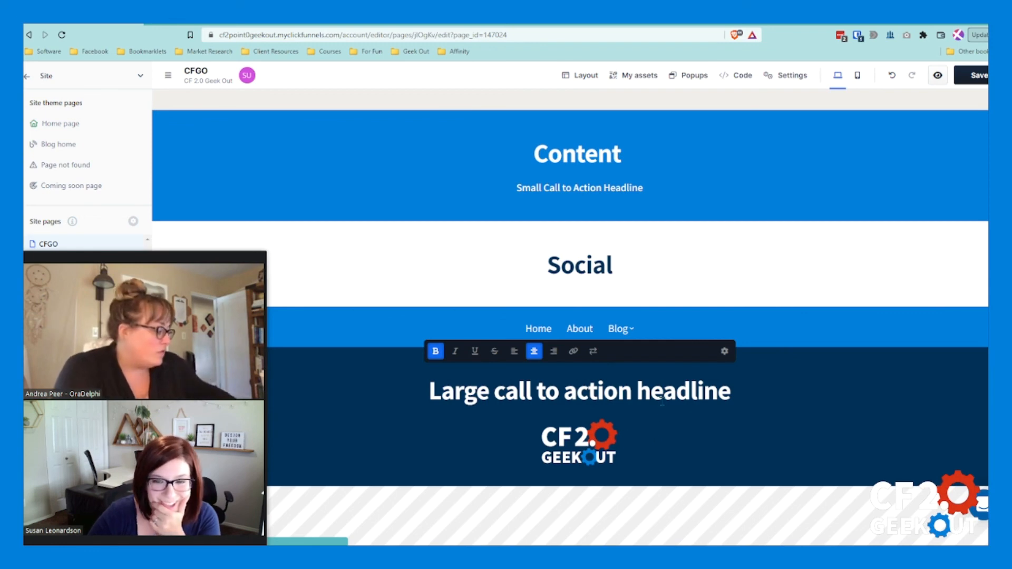
{"action": "left_click", "coordinate": [781, 420]}
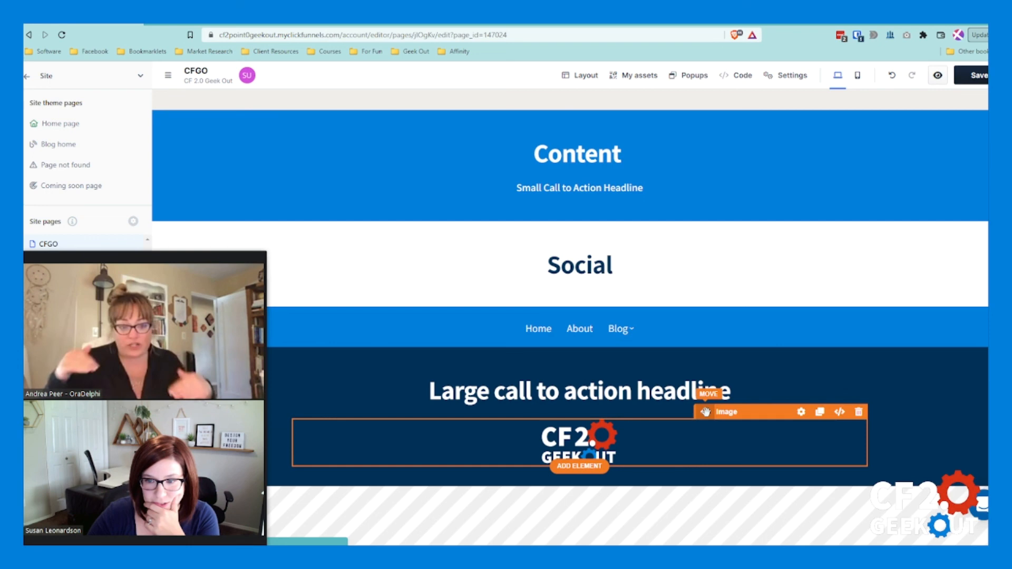
{"action": "left_click_drag", "start_coordinate": [706, 412], "coordinate": [707, 379]}
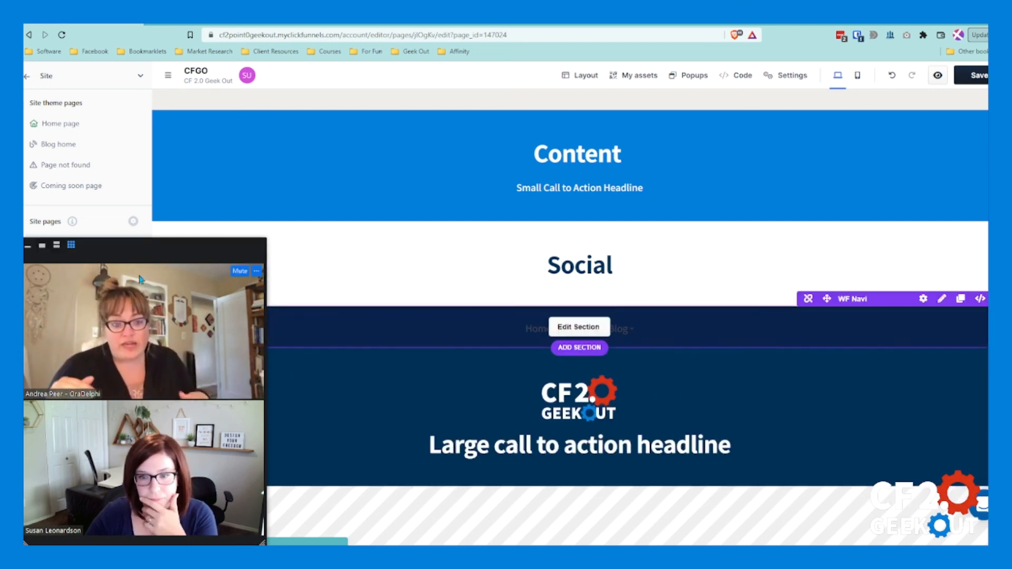
{"action": "scroll", "coordinate": [641, 499], "scroll_direction": "up", "scroll_amount": 2}
{"action": "scroll", "coordinate": [641, 498], "scroll_direction": "down", "scroll_amount": 2}
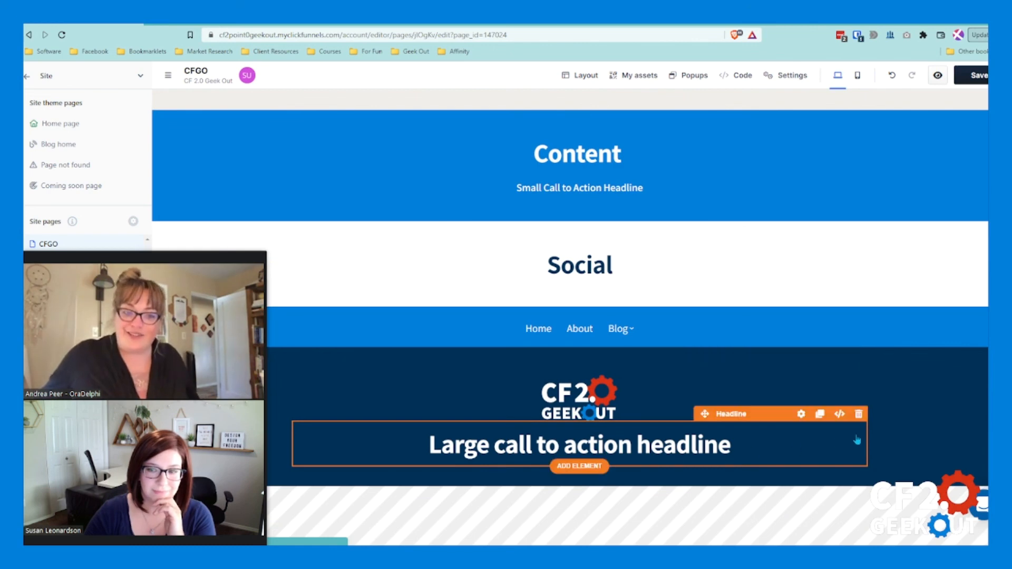
Step: Delete the large call to action headline below the logo and move the video call window off the site pages list
{"action": "left_click", "coordinate": [859, 415]}
{"action": "left_click", "coordinate": [665, 334]}
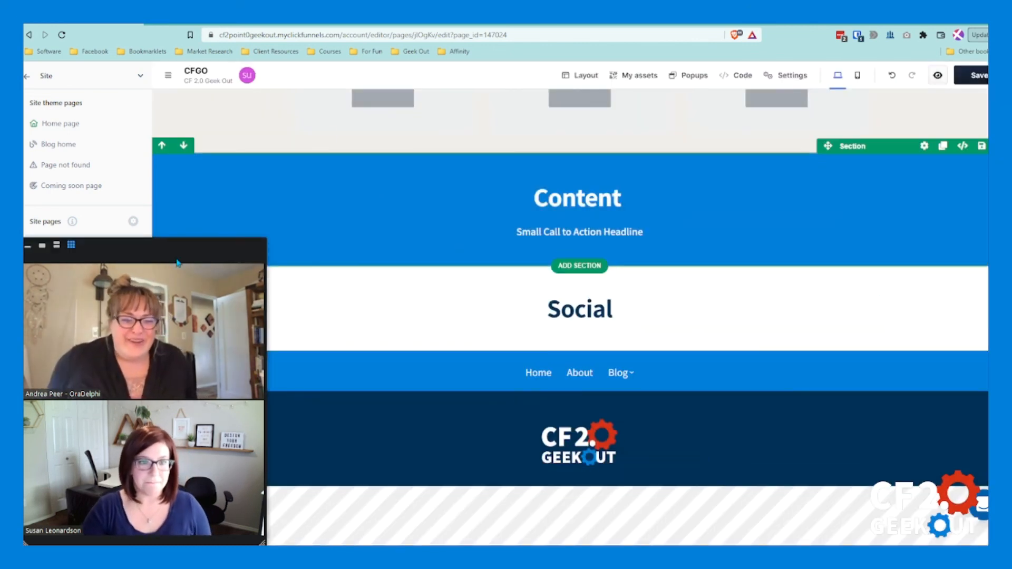
{"action": "left_click_drag", "start_coordinate": [177, 448], "coordinate": [401, 370]}
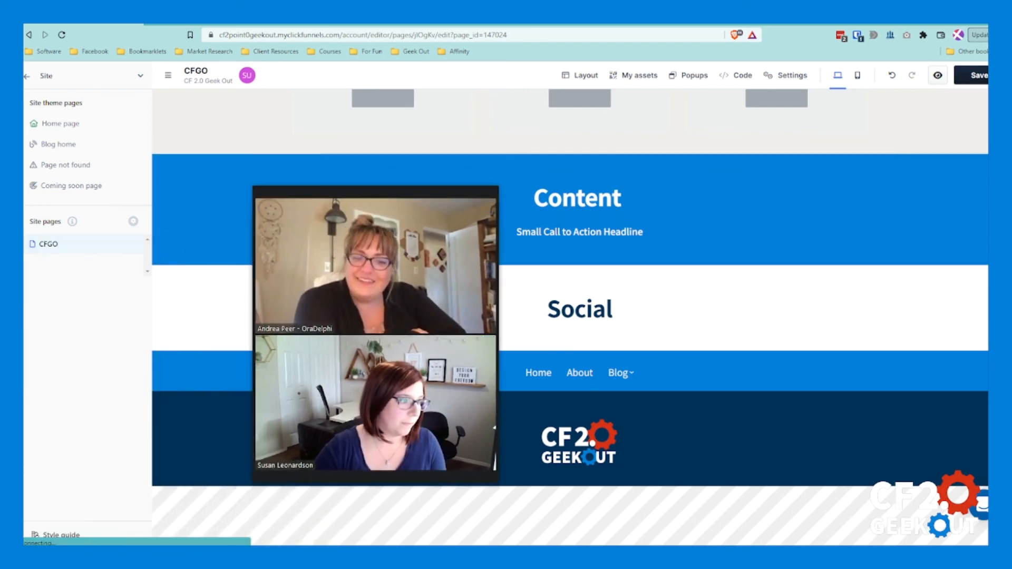